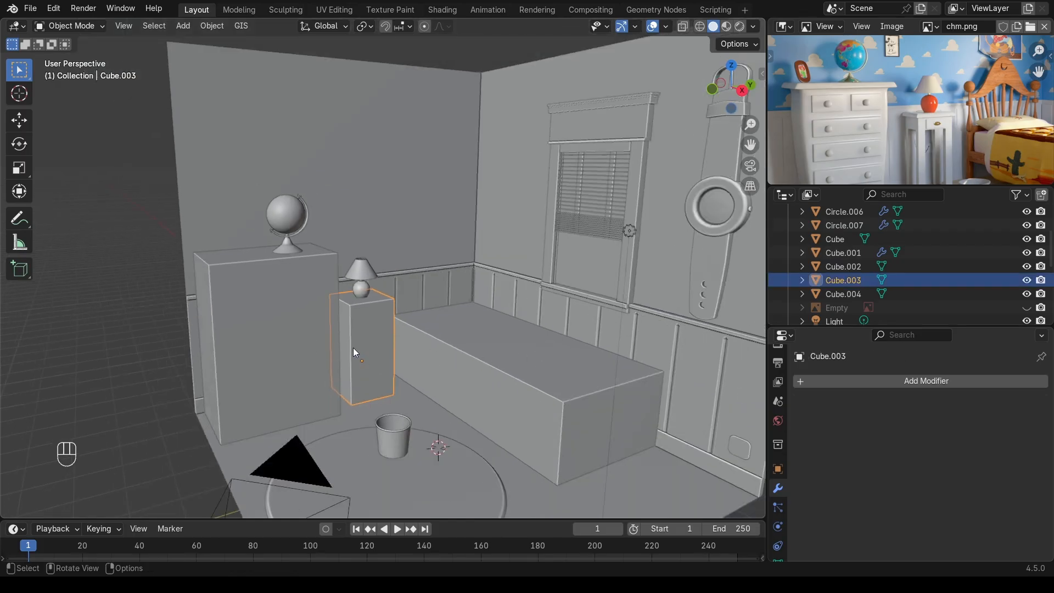
Step: Isolate the nightstand block and delete its bottom vertices so that only the top face is left
key("KP_Divide")
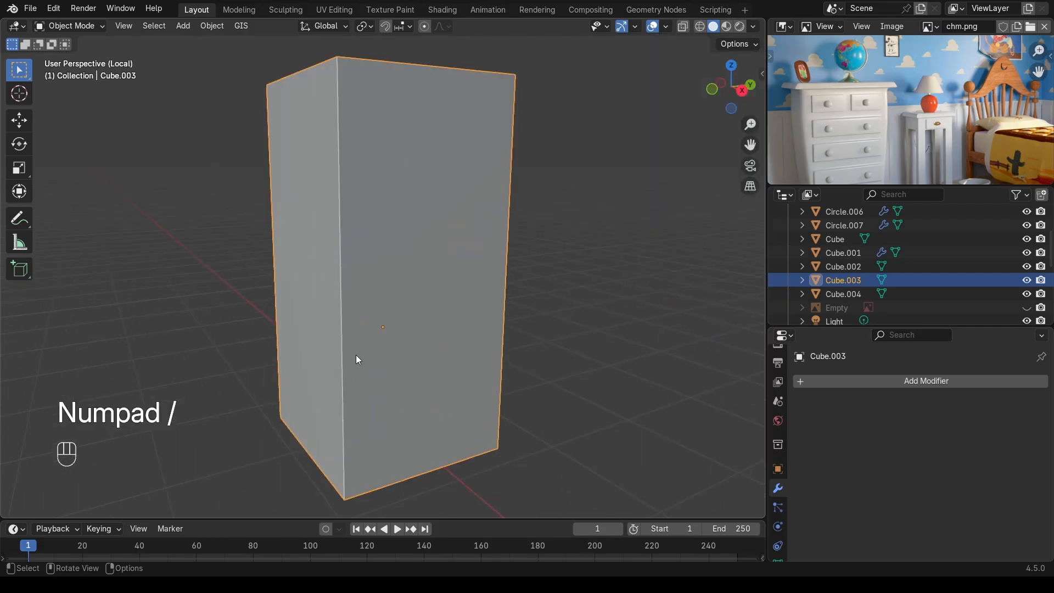
middle_click_drag(387, 210, 384, 269)
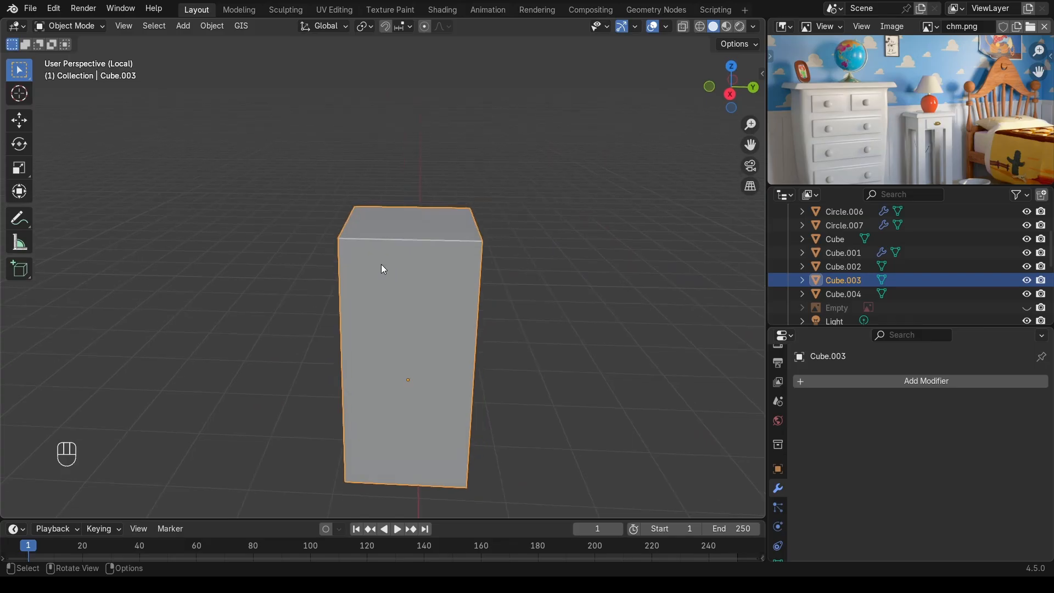
key("Tab")
middle_click_drag(461, 382, 481, 354, "shift")
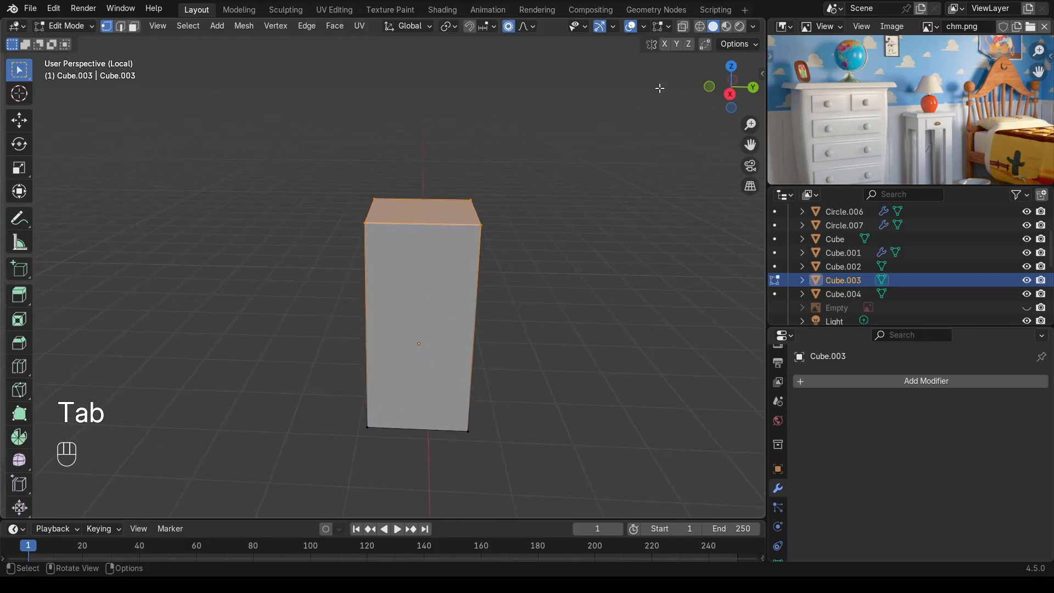
left_click(683, 26)
left_click_drag(249, 311, 540, 453)
key("x")
left_click(474, 394)
Step: Divide the remaining top face with two loop cuts running parallel to the Y axis
left_click_drag(292, 146, 556, 301)
middle_click_drag(556, 301, 518, 313)
key("KP_7")
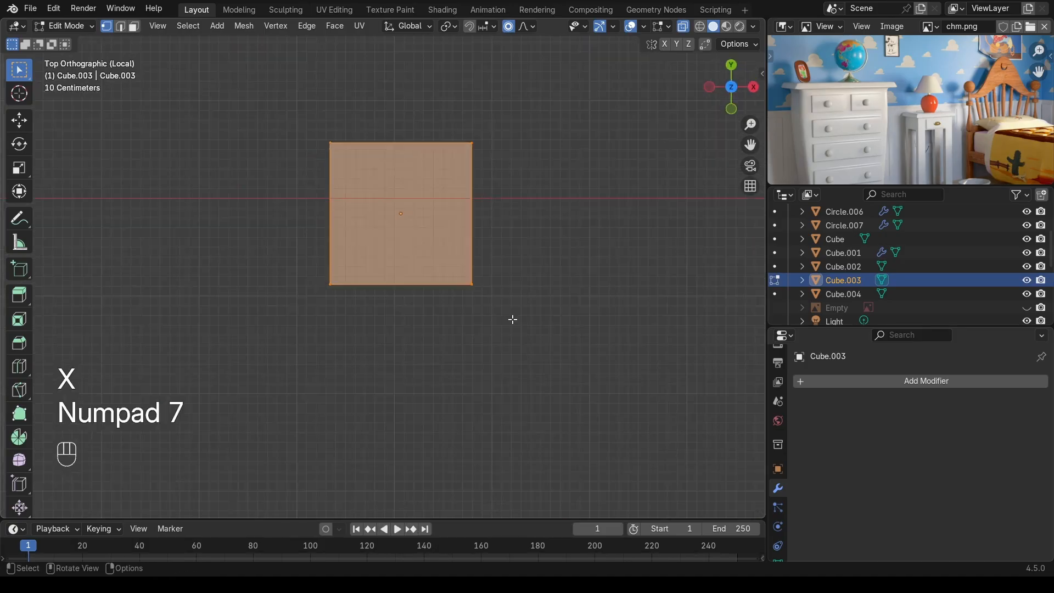
middle_click_drag(426, 173, 425, 245, "shift")
scroll(423, 245, "down", 3)
key("ctrl+r")
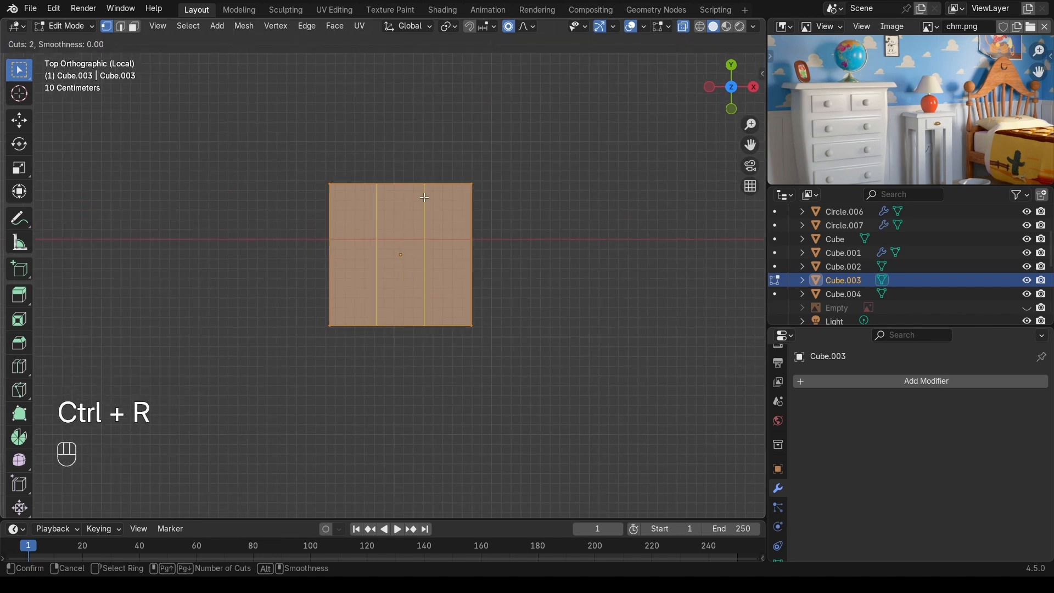
left_click(423, 197)
left_click(423, 196)
key("s")
key("x")
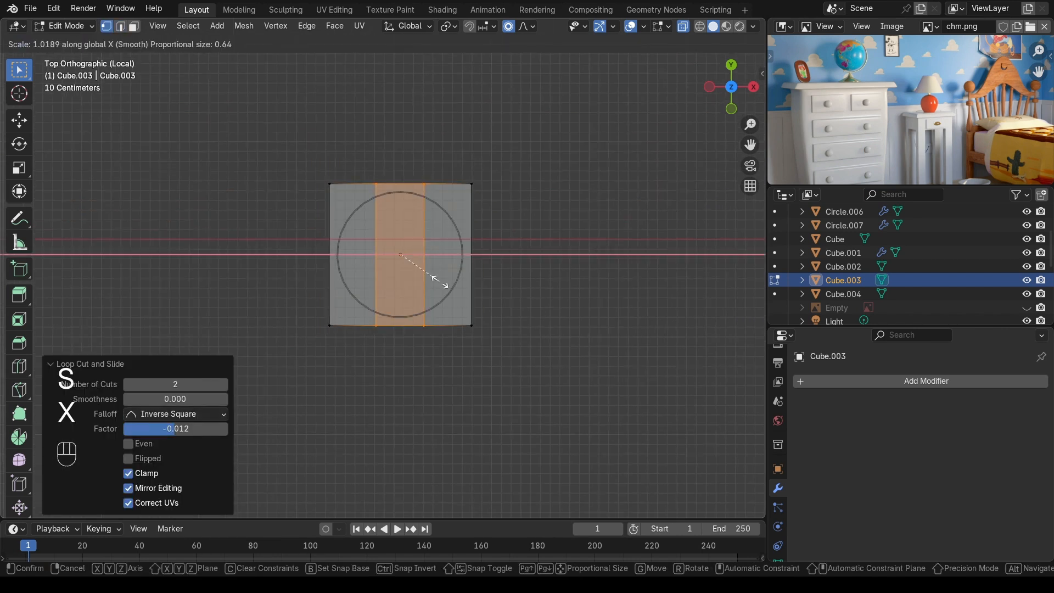
right_click(475, 287)
Step: Turn off proportional editing and spread the two new loops apart along X by a scale of about 1.7
left_click(509, 26)
key("s")
key("x")
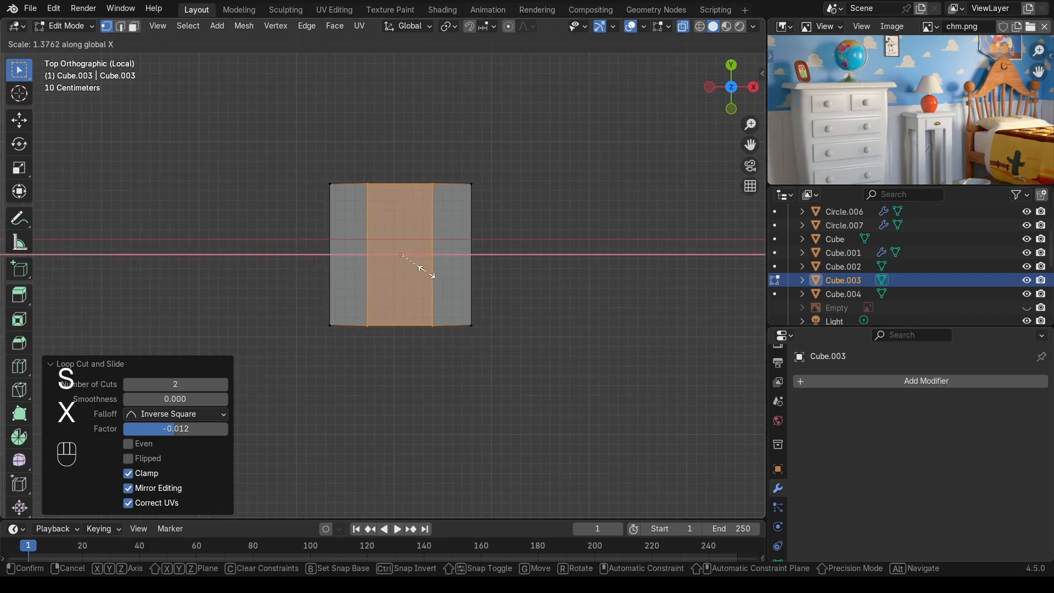
left_click(433, 270)
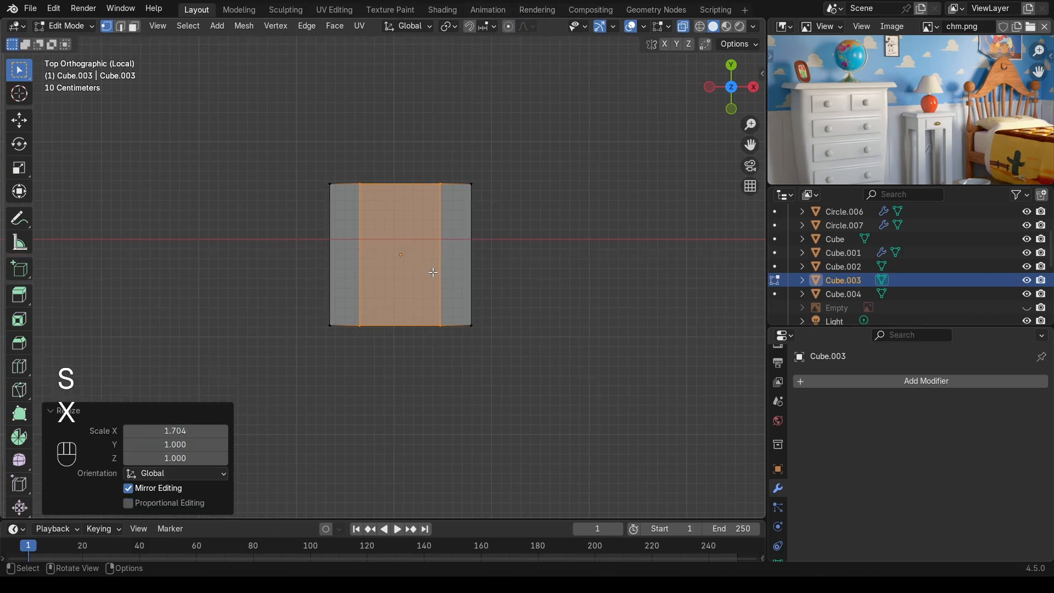
Step: Add two loop cuts parallel to the X axis and spread them apart along Y by a scale of about 1.75
key("ctrl+r")
left_click(433, 269)
right_click(433, 269)
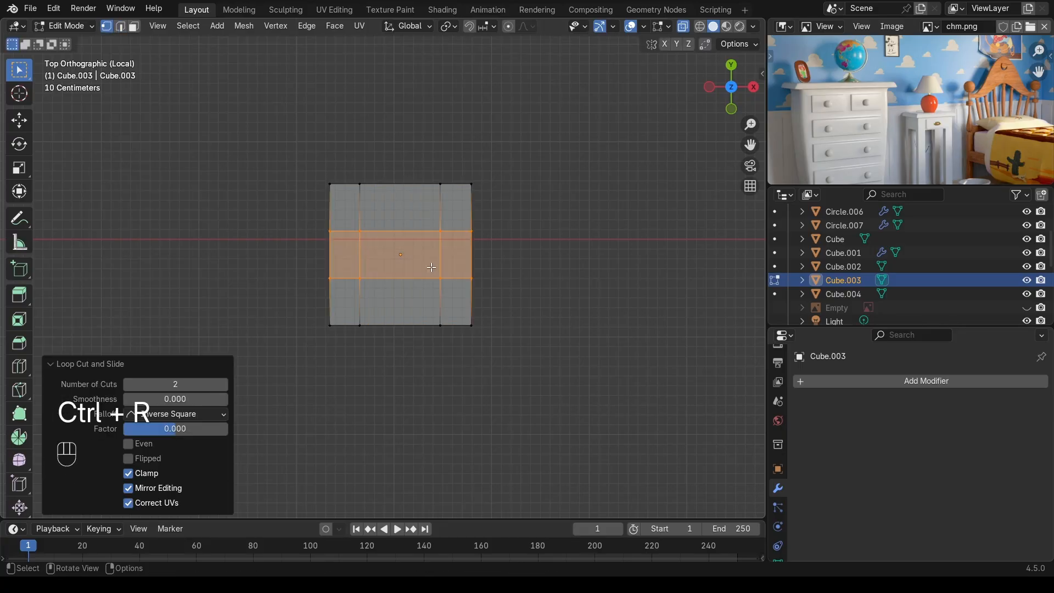
key("s")
key("y")
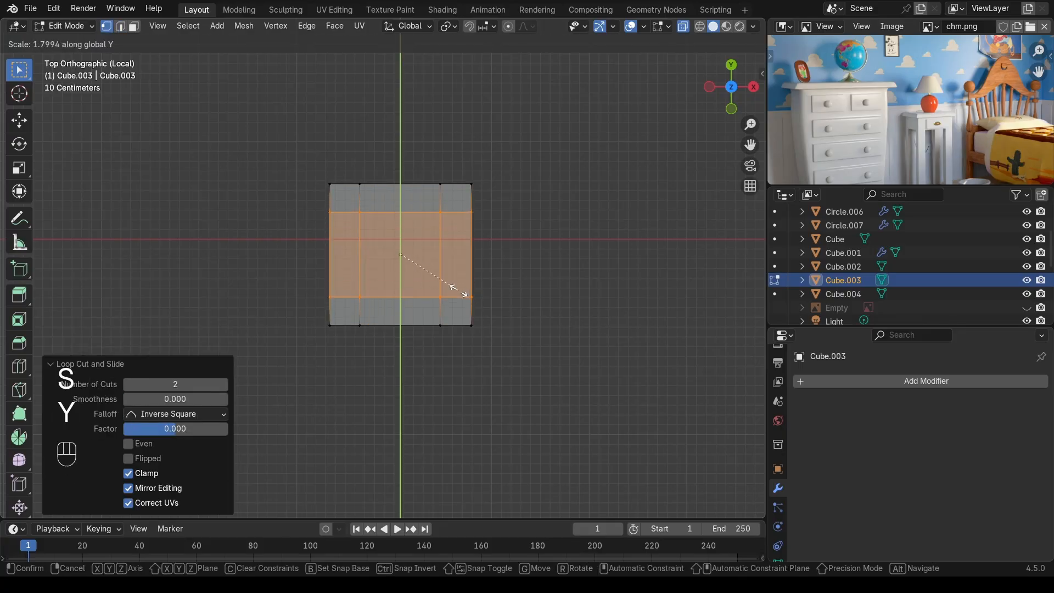
left_click(449, 284)
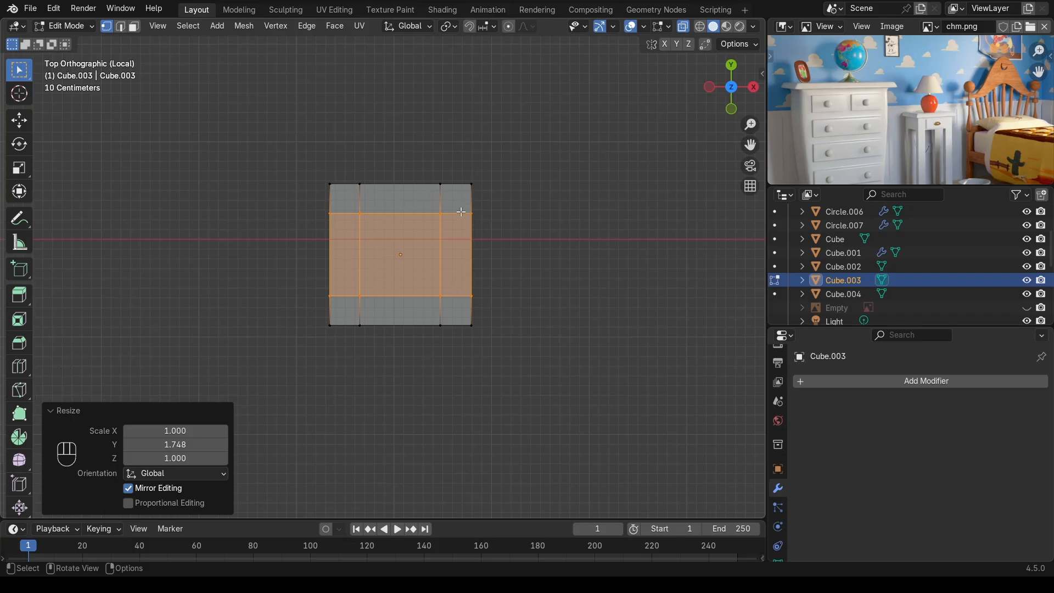
Step: Extrude the whole divided face downward by about 0.31 m to form the nightstand's upper body
middle_click_drag(550, 282, 473, 225)
key("a")
key("KP_3")
scroll(912, 127, "up", 3)
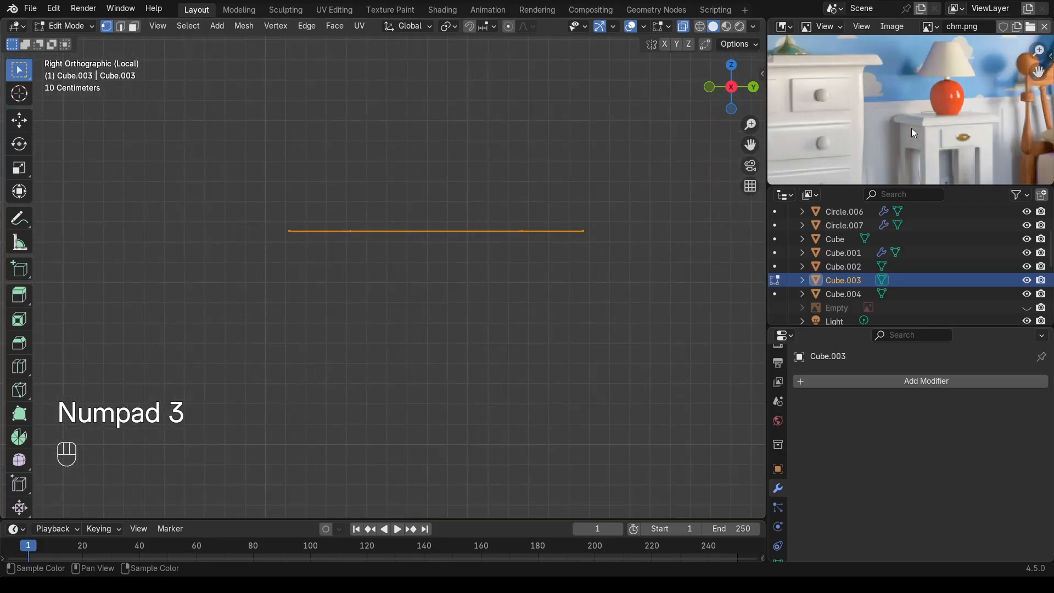
scroll(522, 254, "down", 1)
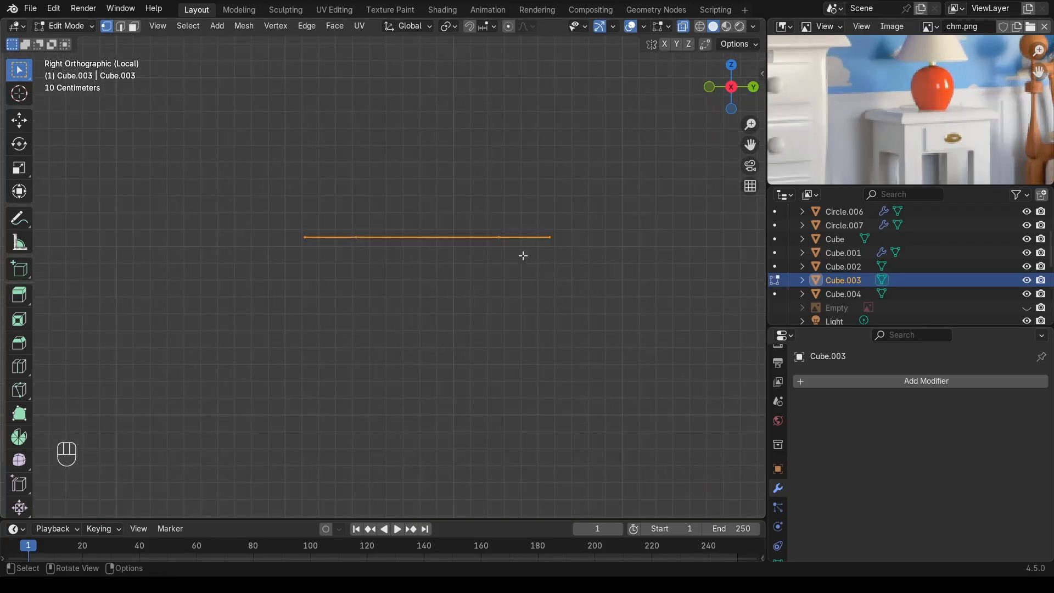
key("e")
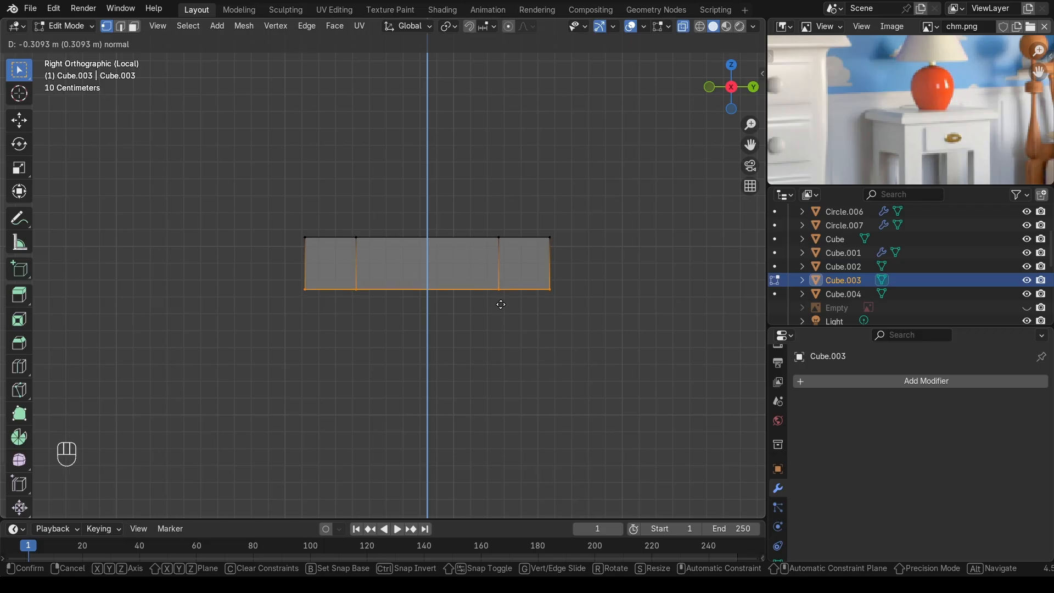
left_click(499, 305)
Step: Flip the normals of all faces of the nightstand body
key("a")
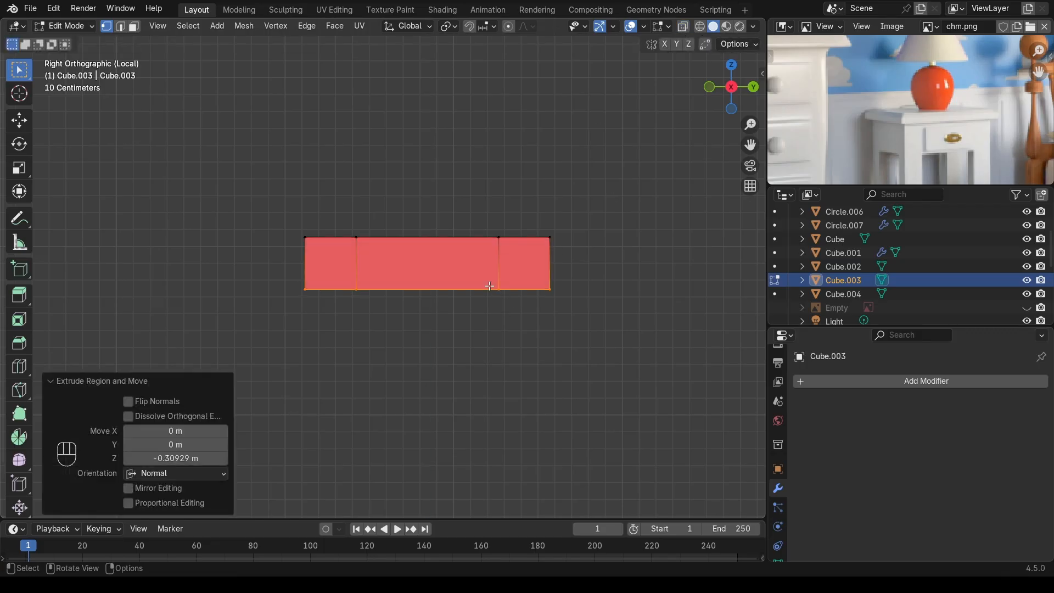
key("alt+n")
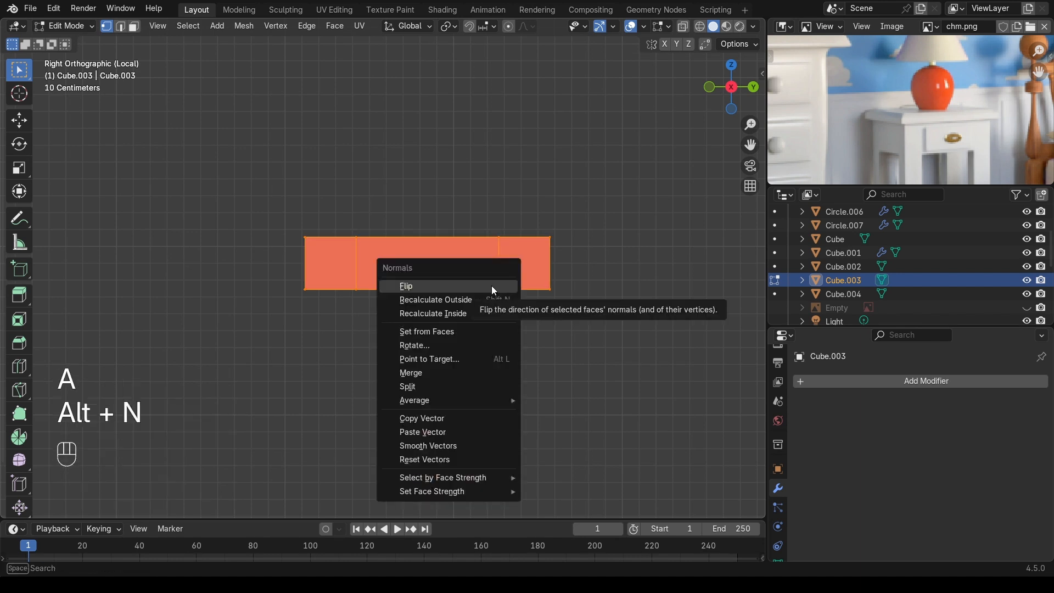
left_click(492, 286)
middle_click_drag(416, 231, 348, 171)
key("KP_3")
left_click_drag(348, 171, 496, 325)
key("e")
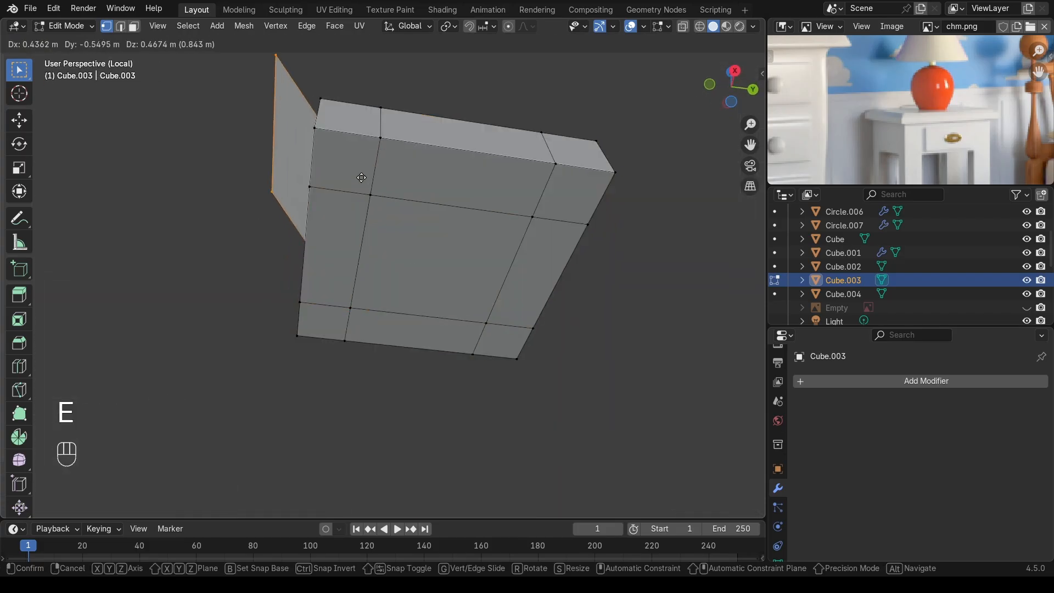
right_click(356, 193)
key("ctrl+z")
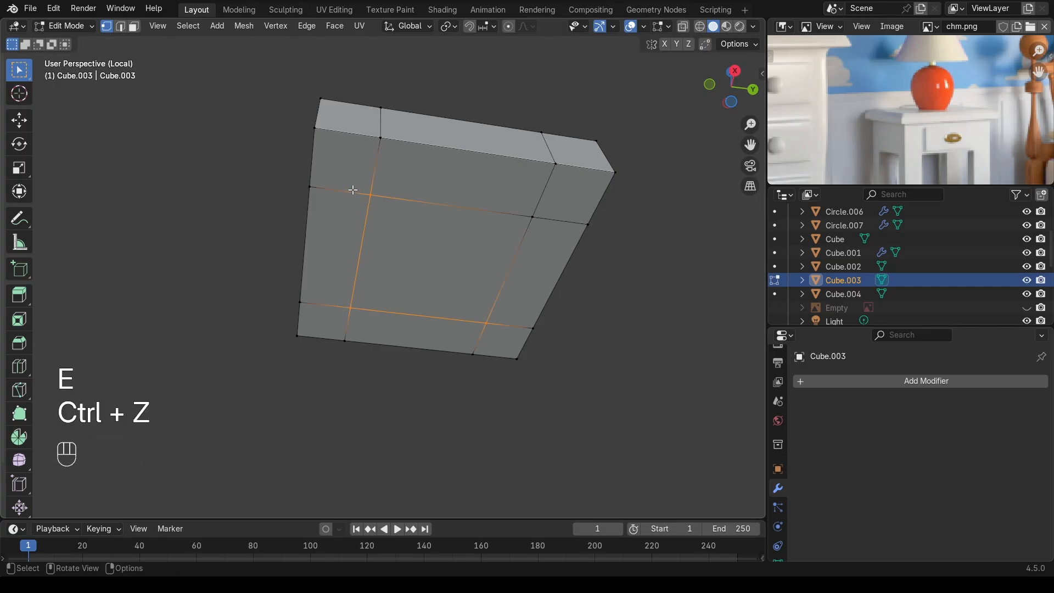
Step: Select all underside faces of the nightstand body and move them down along Z by about 0.09 m
key("3")
left_click_drag(353, 178, 383, 212)
left_click_drag(485, 308, 501, 321)
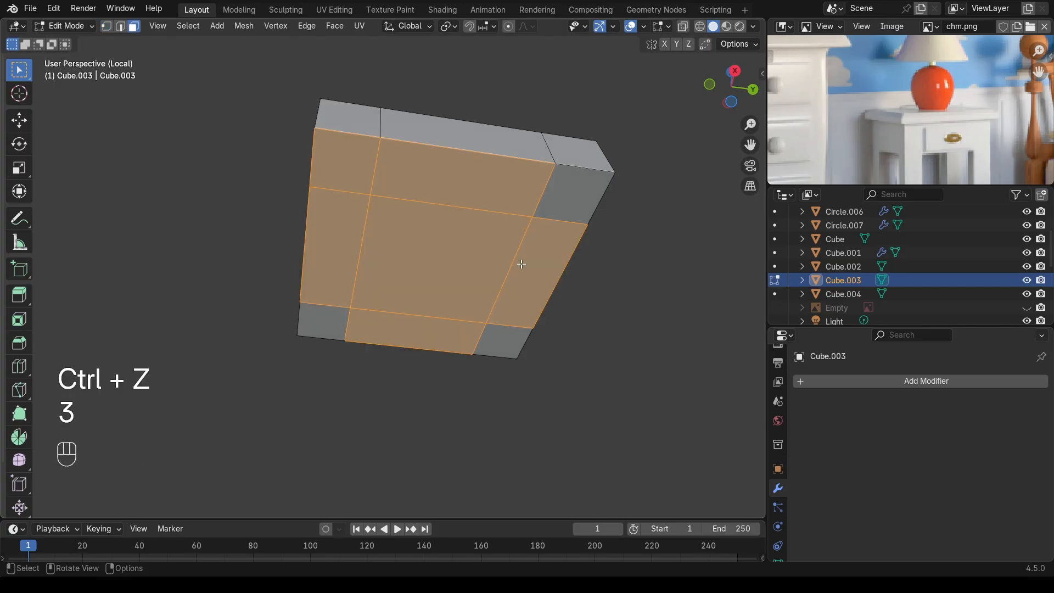
left_click(556, 198, "shift")
left_click(507, 344, "shift")
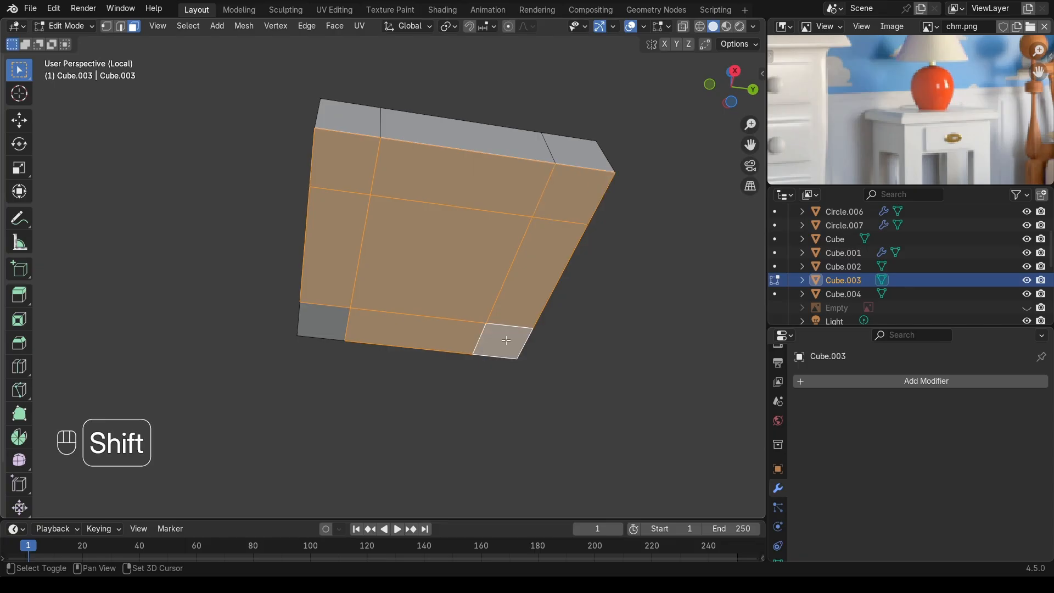
left_click(332, 320, "shift")
key("KP_3")
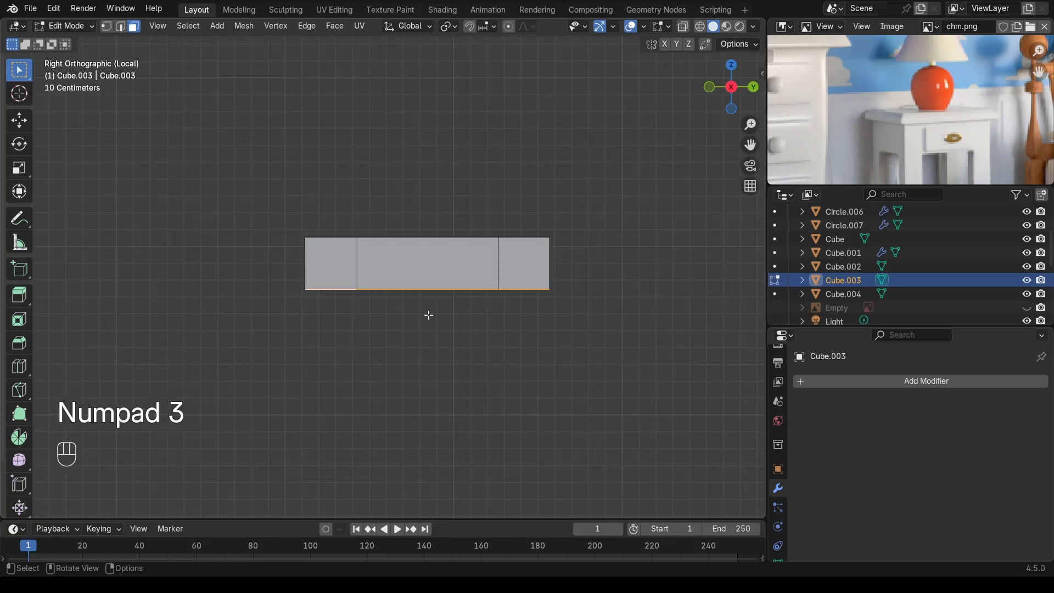
key("g")
key("z")
key("shift")
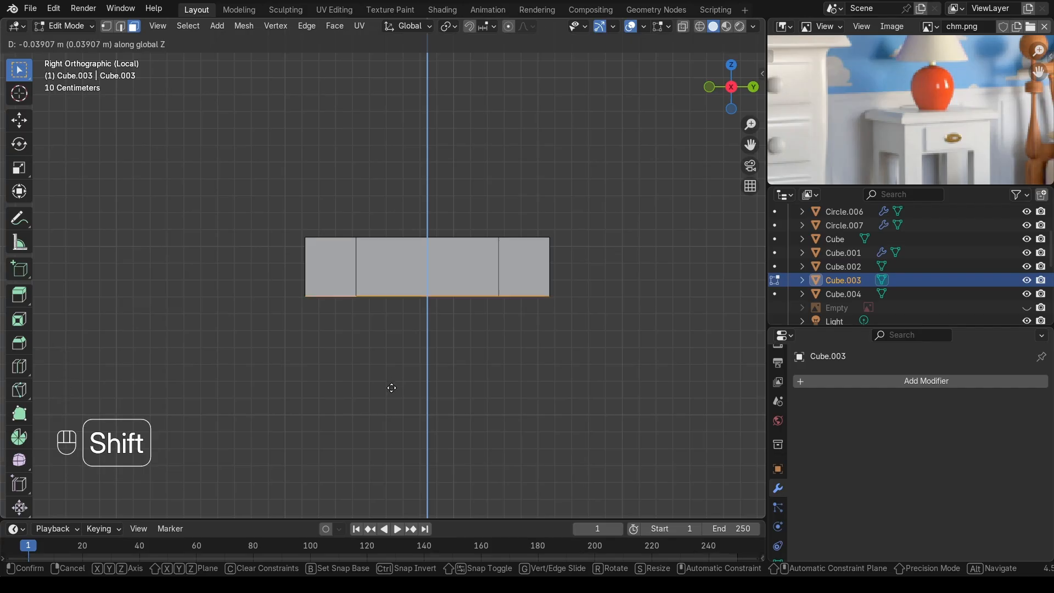
left_click(384, 476)
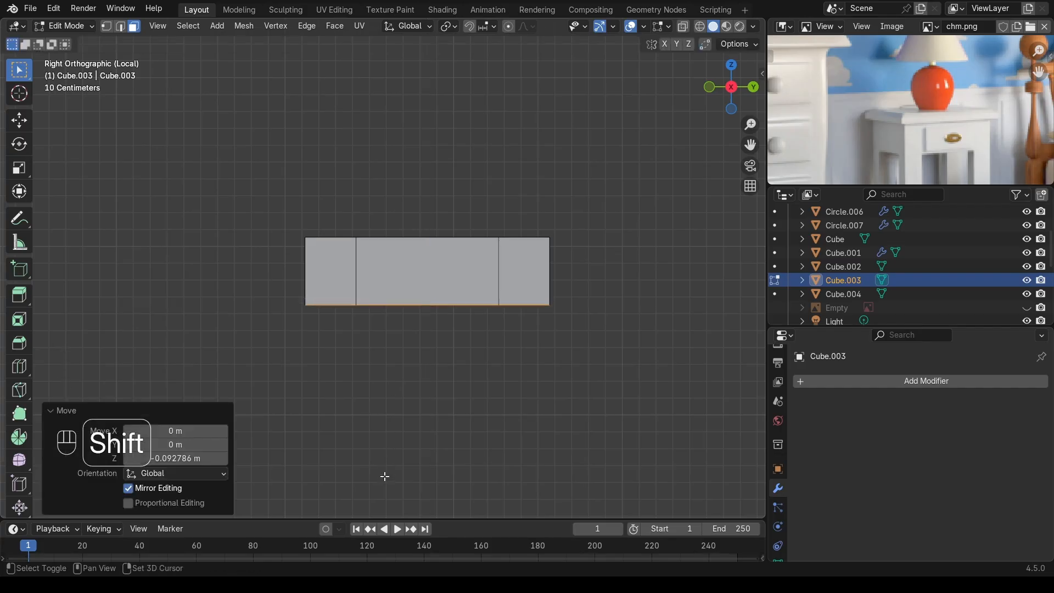
Step: Extrude the four corner faces on the underside downward by about 2.14 m to form the legs
scroll(210, 280, "up", 2)
middle_click_drag(209, 280, 233, 213)
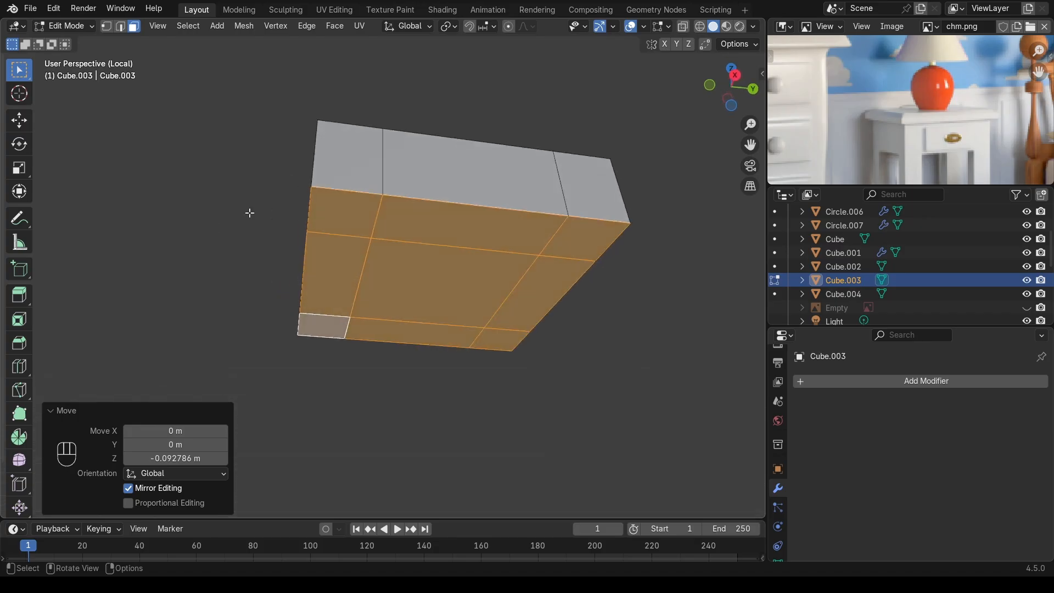
left_click(339, 216)
left_click(324, 325, "shift")
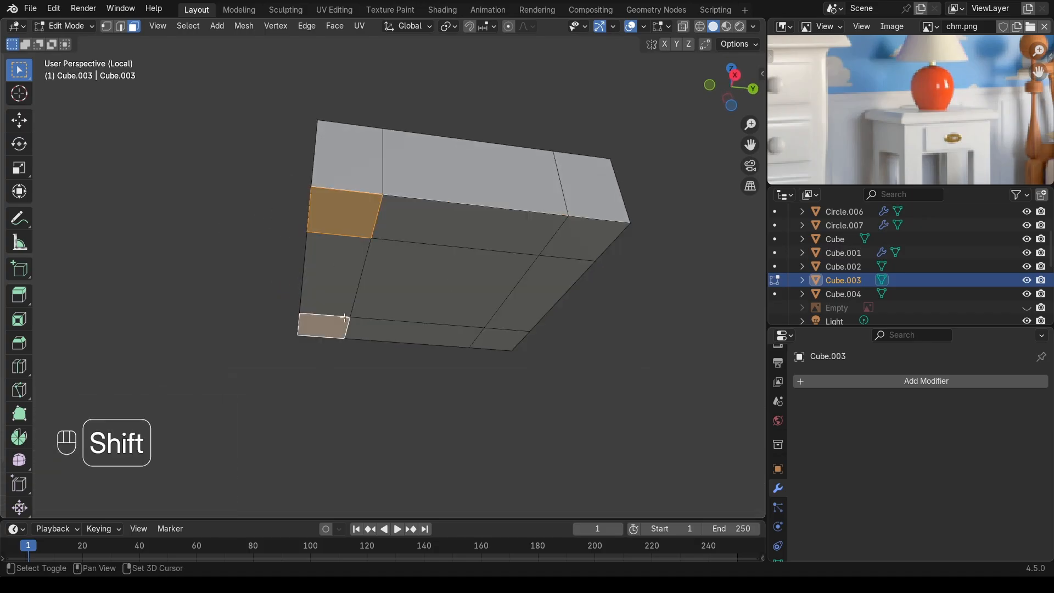
left_click(563, 248, "shift")
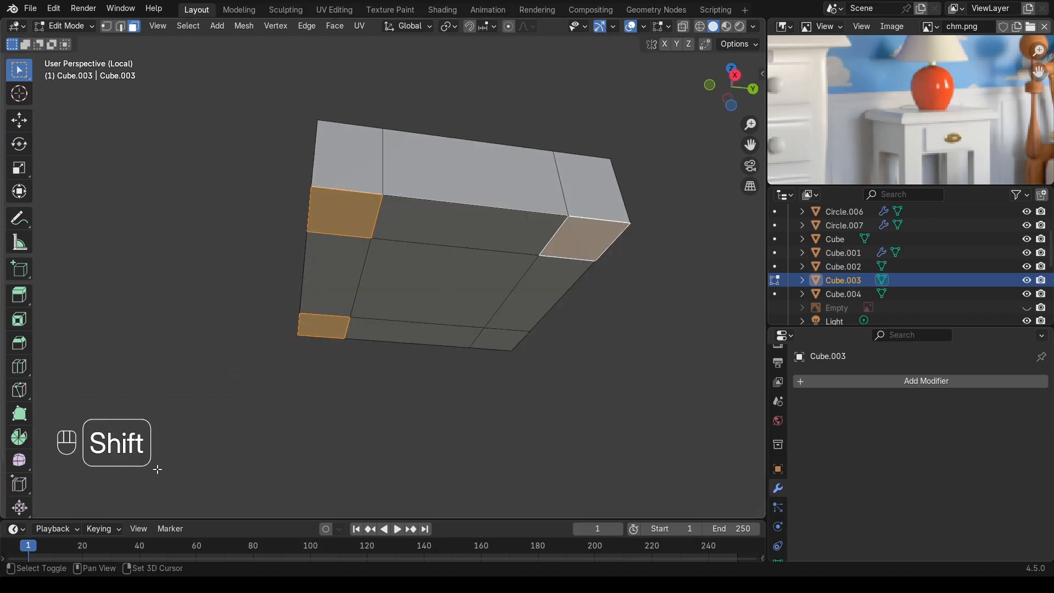
scroll(369, 239, "down", 3)
left_click(458, 305, "shift")
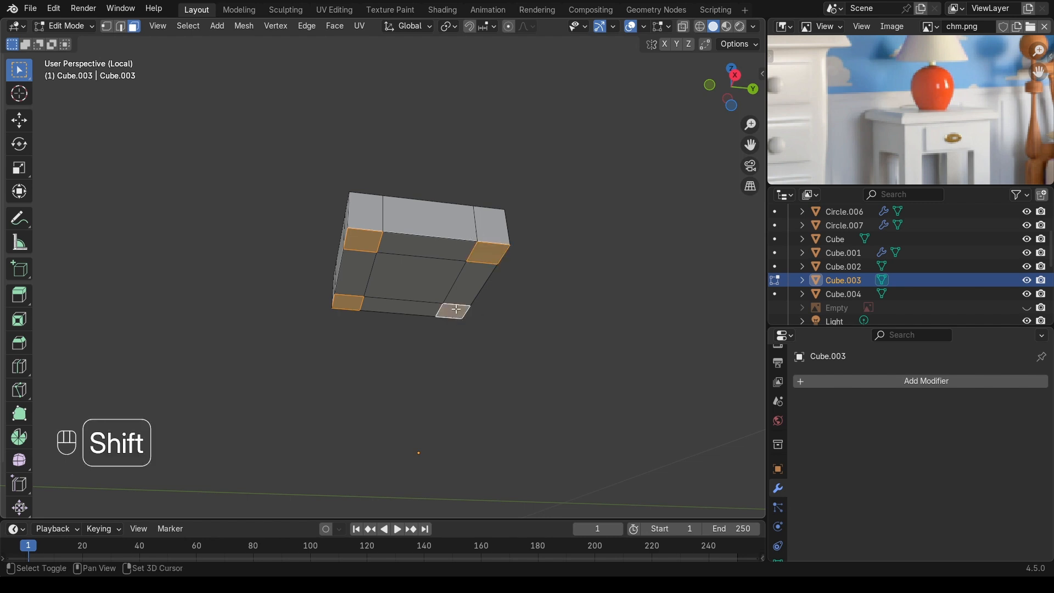
key("KP_3")
key("e")
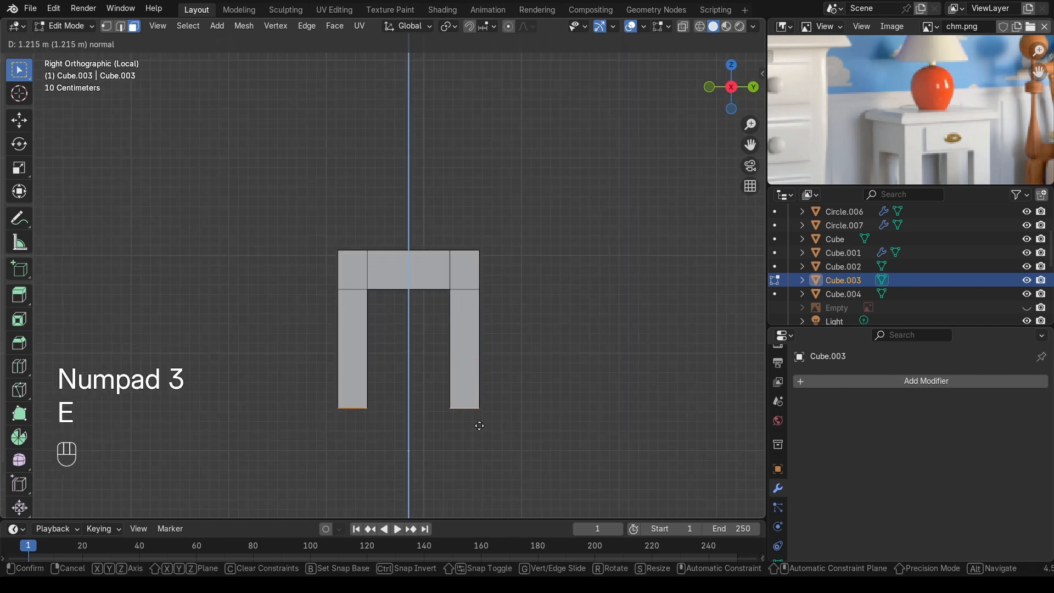
left_click(497, 502)
Step: Select all top faces of the nightstand and extrude them outward with a scale of about 1.107 to create an overhang
middle_click_drag(520, 361, 424, 501)
middle_click_drag(259, 211, 301, 214)
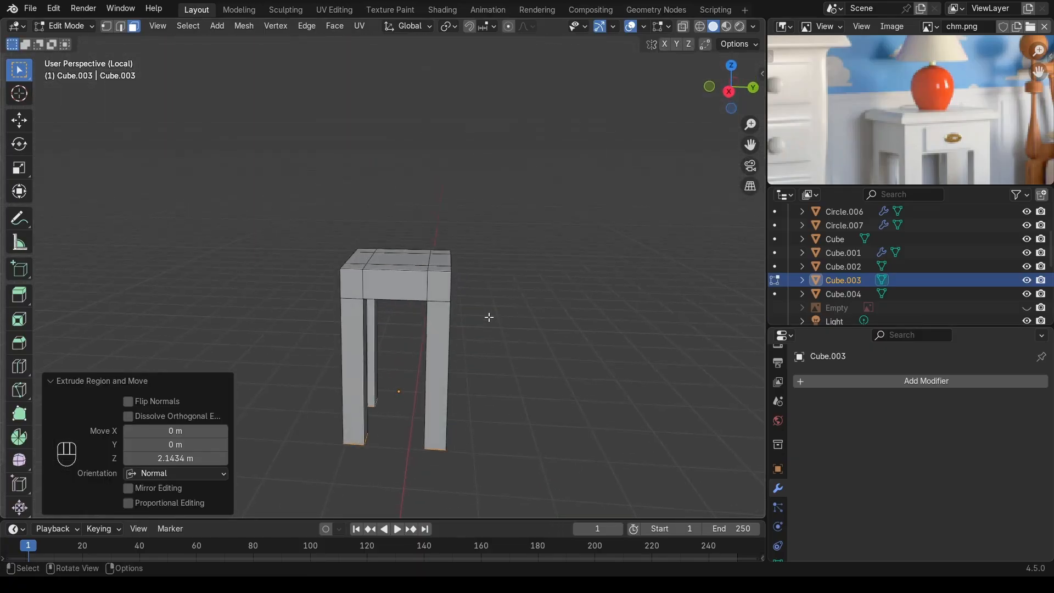
scroll(478, 261, "up", 4)
middle_click_drag(478, 261, 395, 262)
left_click_drag(362, 207, 472, 335)
mouse_move(323, 325)
middle_mouse_down()
mouse_move(324, 351)
mouse_move(323, 342)
middle_mouse_up()
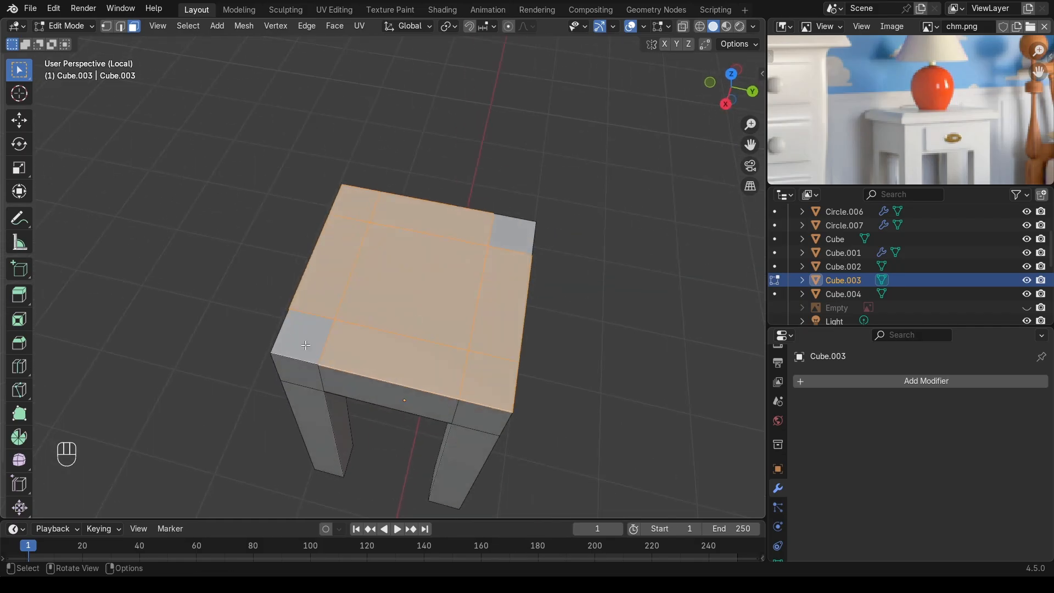
left_click(306, 345, "shift")
left_click(515, 236, "shift")
middle_click_drag(515, 237, 583, 327)
key("e")
key("s")
left_click(590, 324)
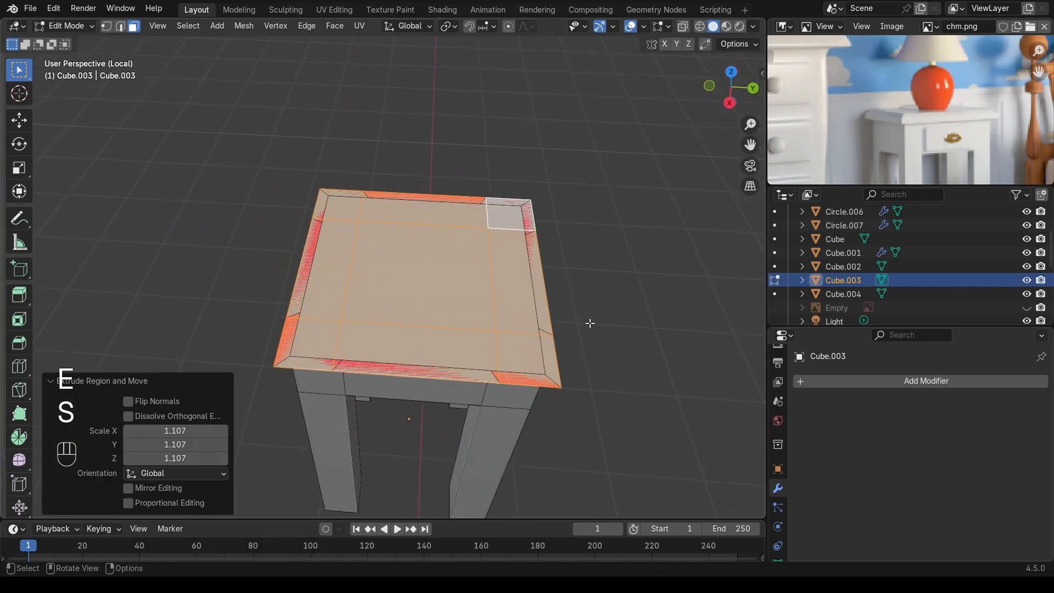
Step: Extrude the widened top faces upward by about 0.07 m to give the tabletop thickness
key("KP_3")
scroll(569, 316, "up", 3)
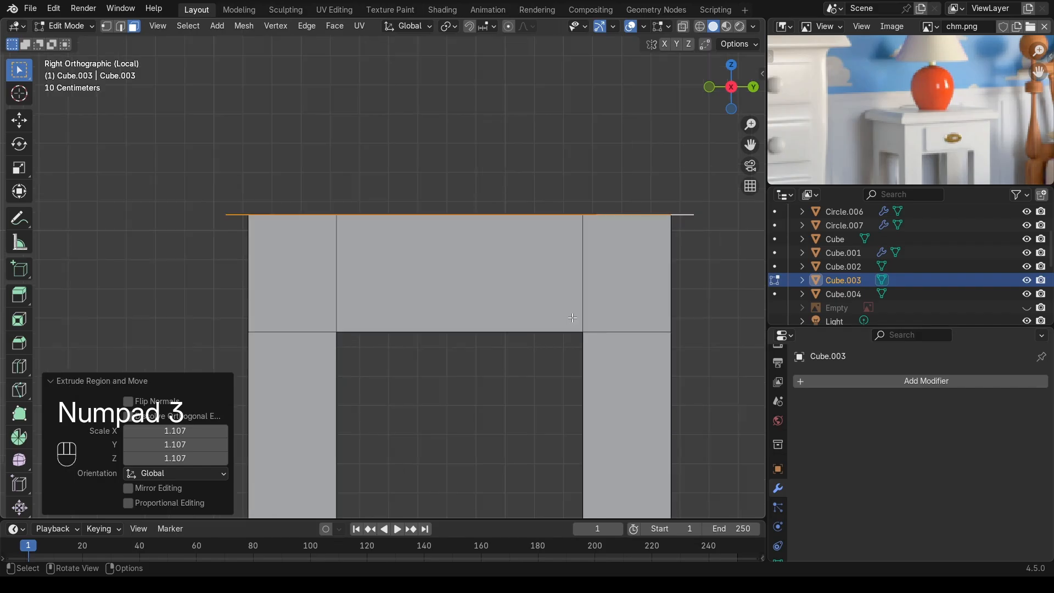
key("e")
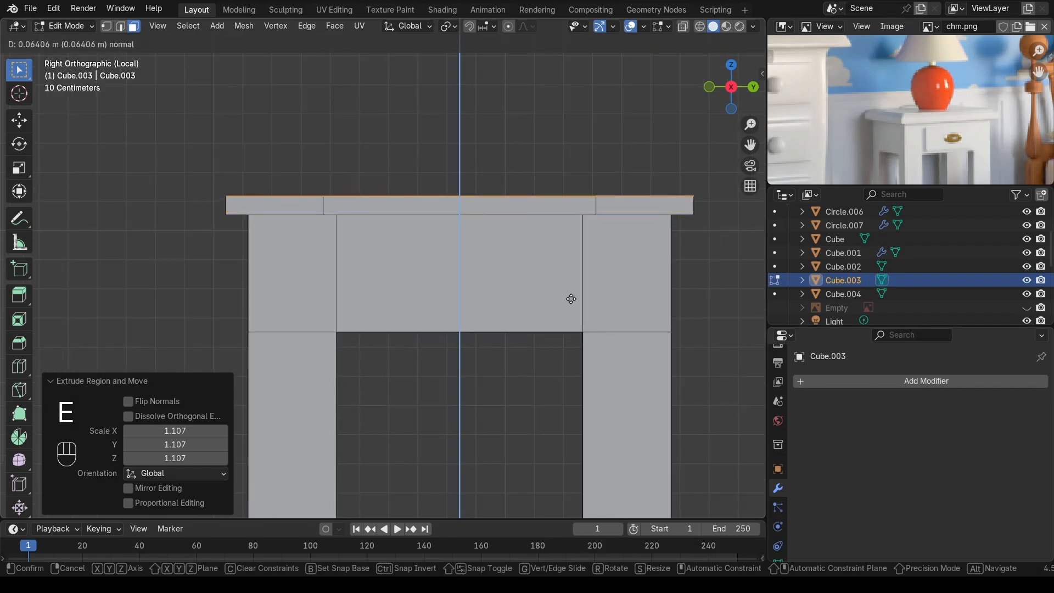
left_click(572, 297)
Step: Inset the selected tabletop faces by about 0.05 m
middle_click_drag(572, 297, 655, 334)
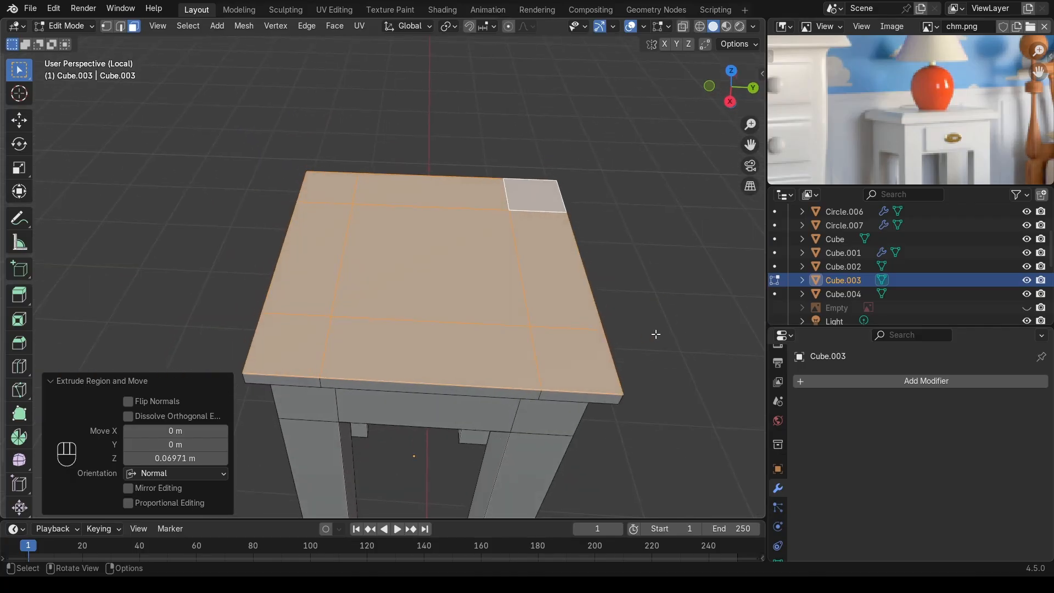
key("i")
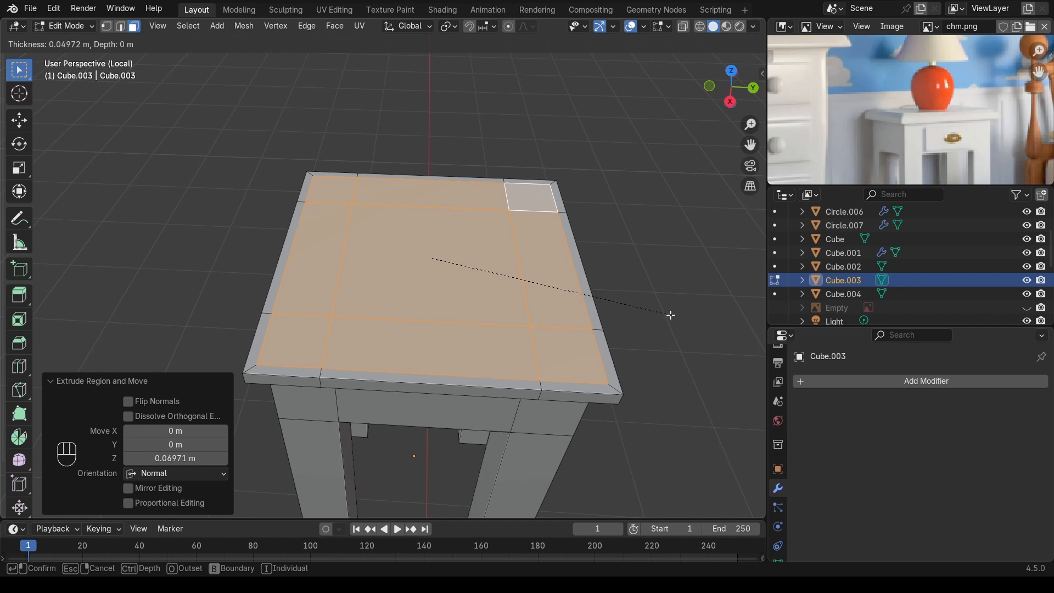
left_click(671, 315)
Step: Extrude the inset tabletop faces upward by about 0.06 m
key("KP_3")
scroll(551, 290, "up", 4)
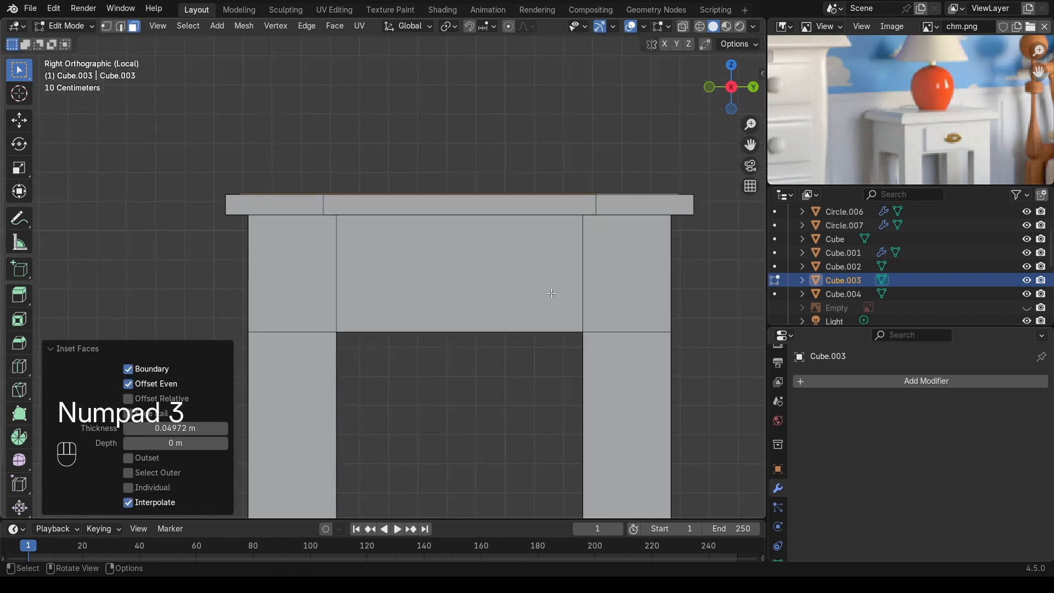
key("e")
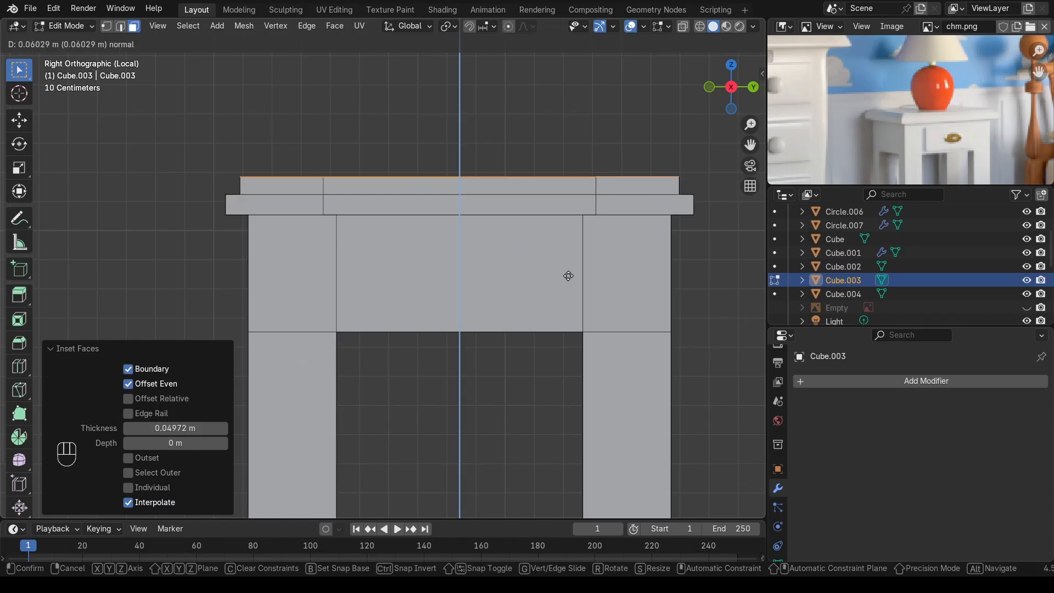
left_click(568, 276)
Step: Taper the raised top faces to a scale of about 0.939 and lower them along Z by about 0.022 m
key("s")
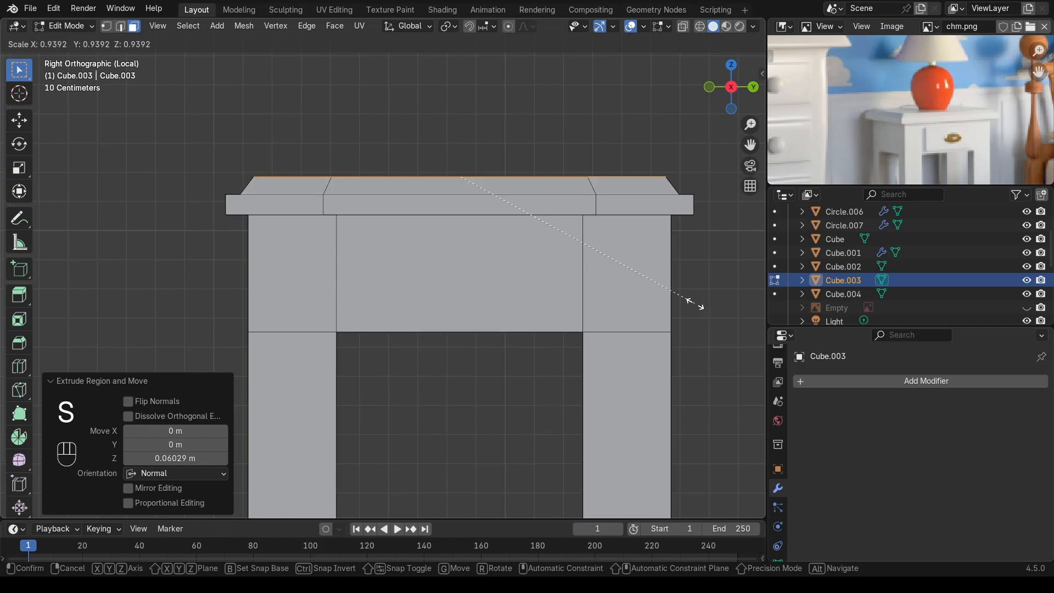
left_click(640, 272)
key("g")
key("z")
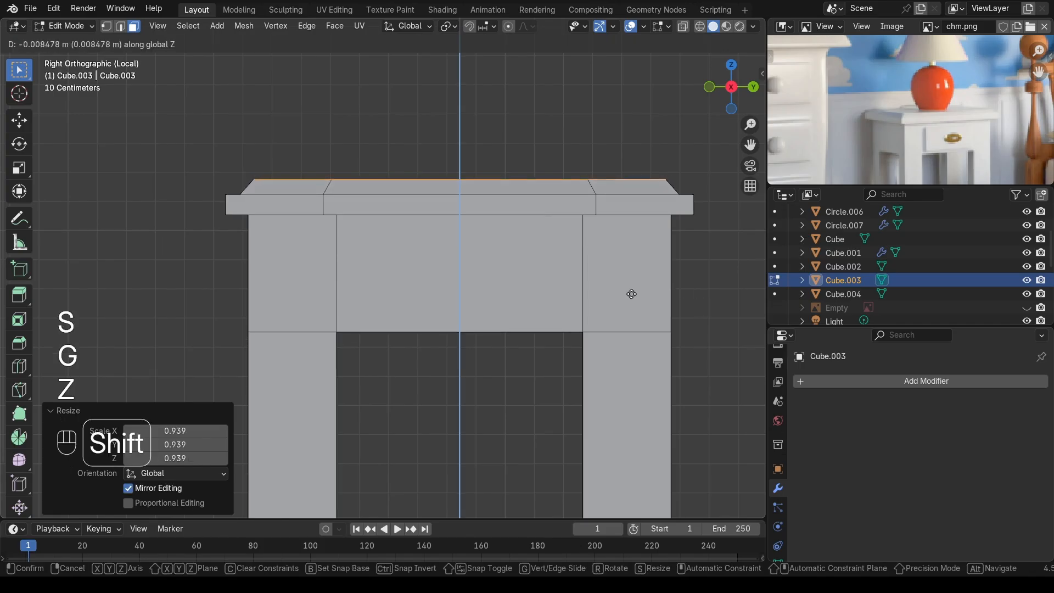
left_click(632, 332)
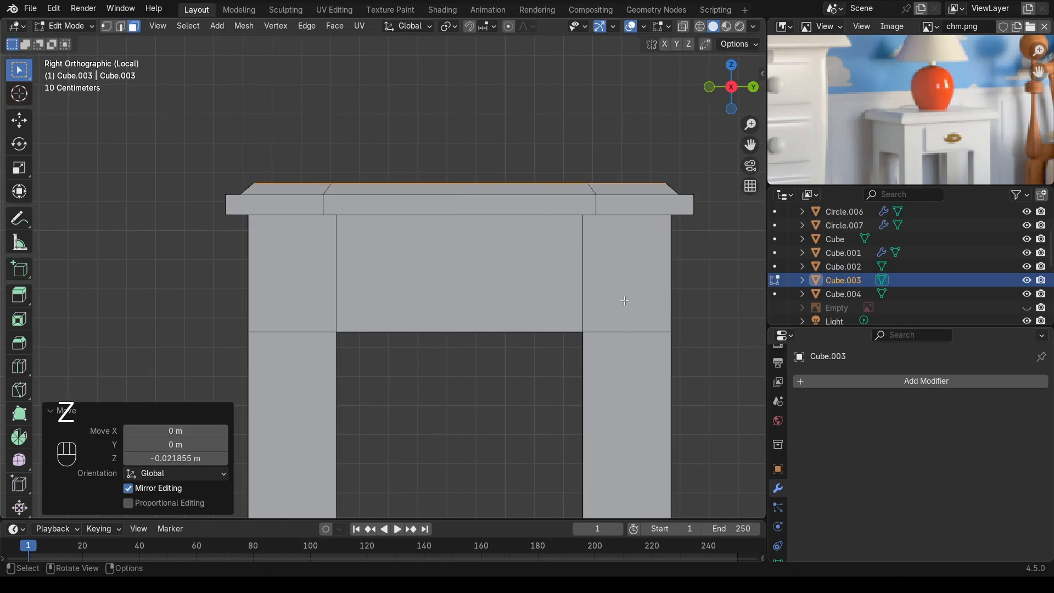
Step: In Object Mode, scale the bedside table to about 0.715 along X and apply the scale
scroll(606, 308, "down", 2)
middle_click_drag(489, 285, 525, 297, "shift")
middle_click_drag(447, 304, 546, 354)
scroll(471, 332, "down", 1)
key("Tab")
scroll(409, 228, "down", 3)
scroll(512, 320, "up", 3)
scroll(548, 315, "down", 3)
middle_click_drag(548, 314, 590, 309)
key("s")
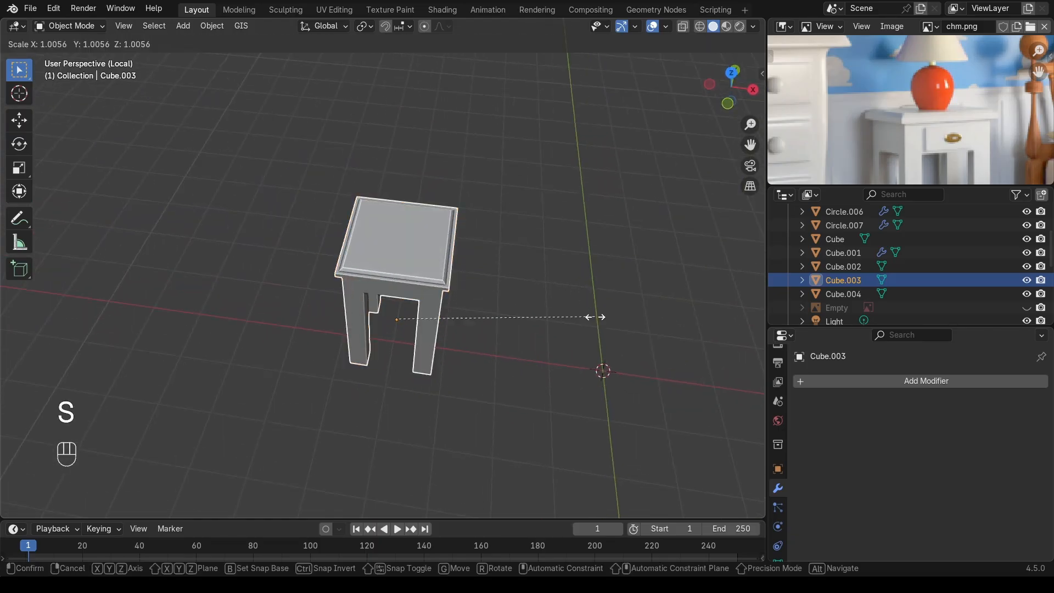
key("x")
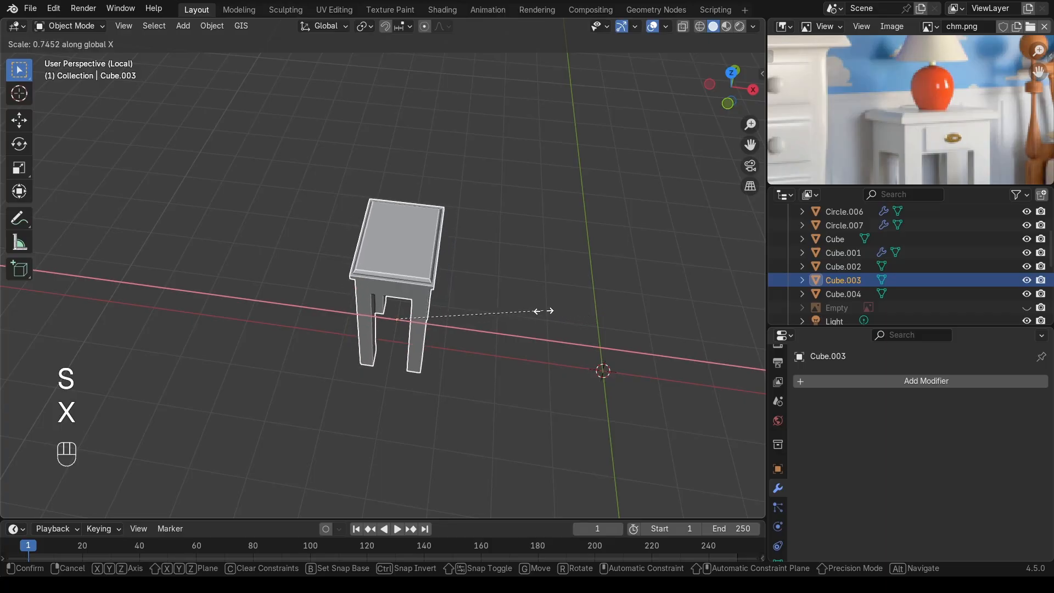
left_click(539, 308)
key("ctrl+a")
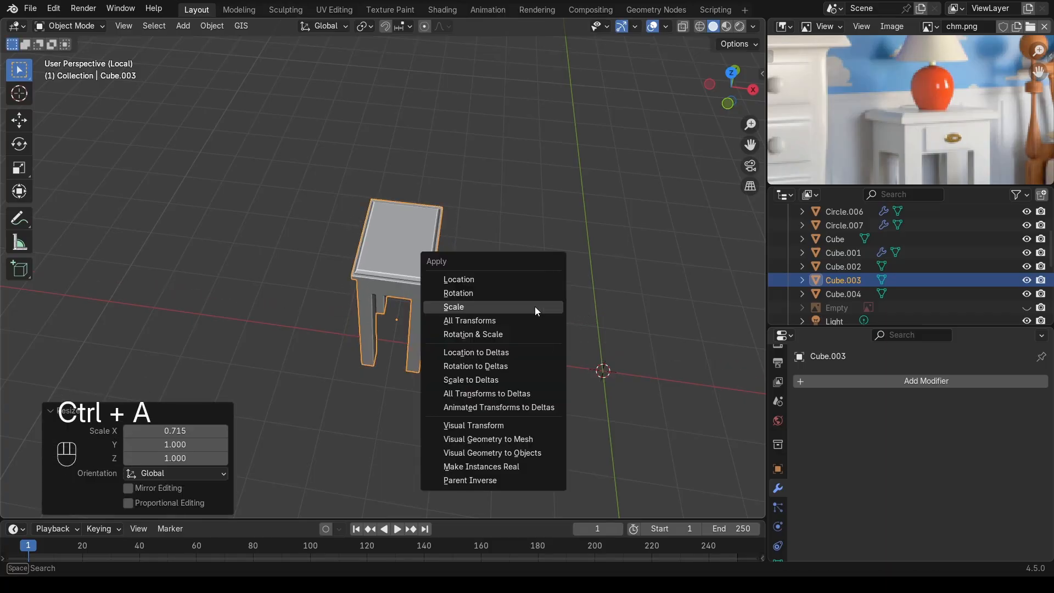
left_click(536, 305)
Step: Leave the isolated view and reselect the bedside table within the full bedroom scene
middle_click_drag(536, 317, 382, 273)
key("KP_Divide")
left_click(99, 334)
middle_click_drag(307, 344, 428, 384)
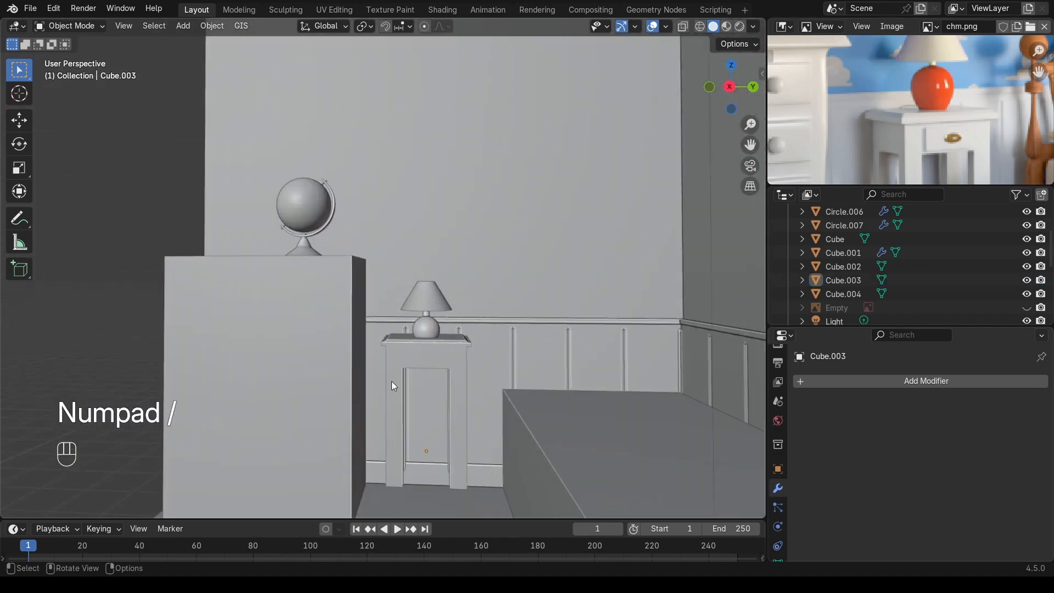
left_click(425, 360)
key("KP_Decimal")
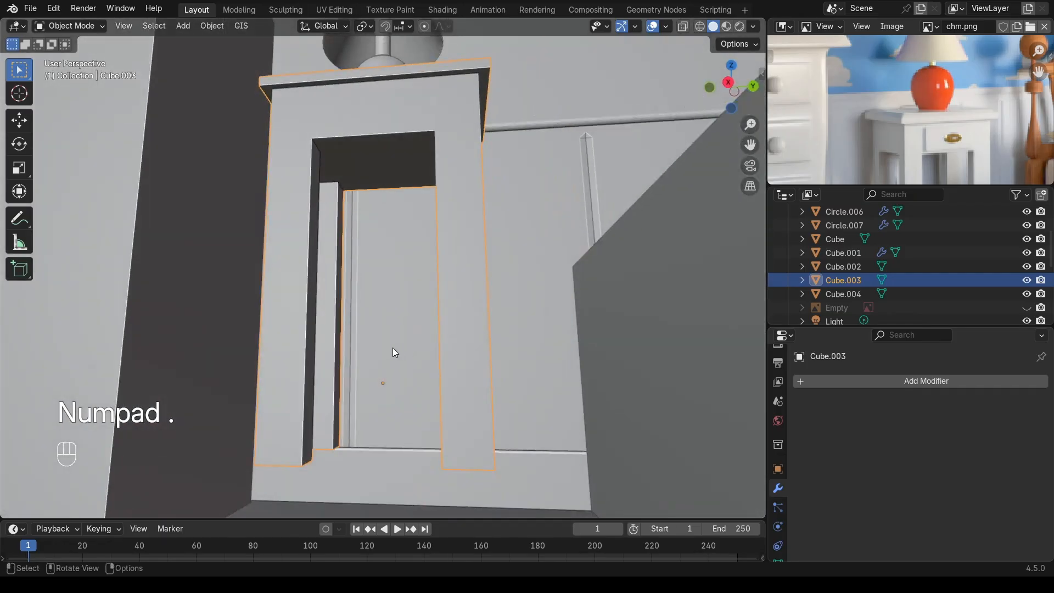
Step: Isolate the table in Edit Mode, select the bottom faces of its four legs, and show the full scene again
key("Tab")
middle_click_drag(340, 371, 328, 301)
key("a")
key("KP_Divide")
left_click(271, 335)
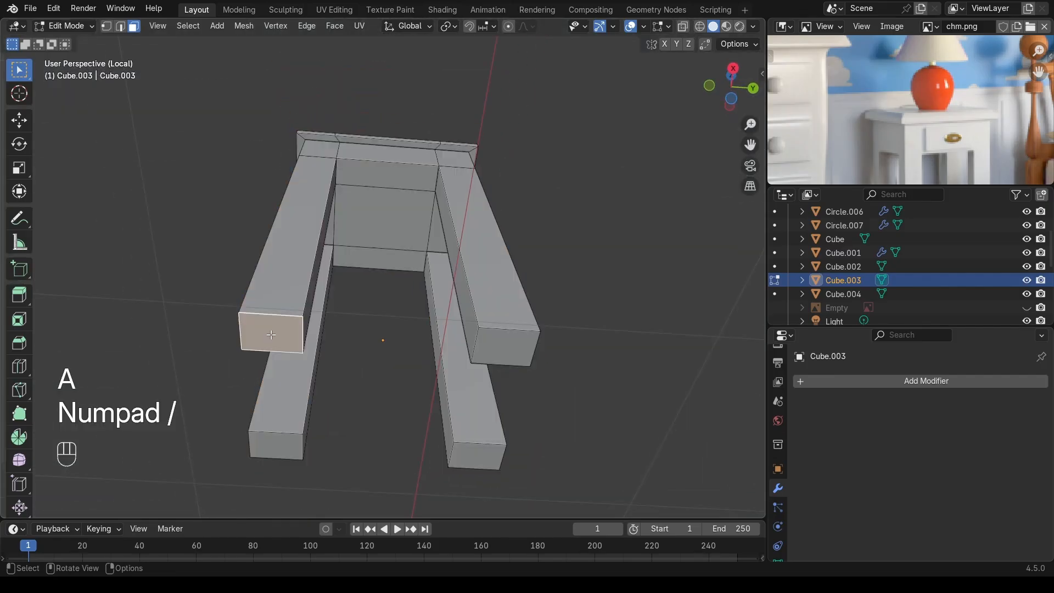
left_click(284, 447, "shift")
left_click(472, 454, "shift")
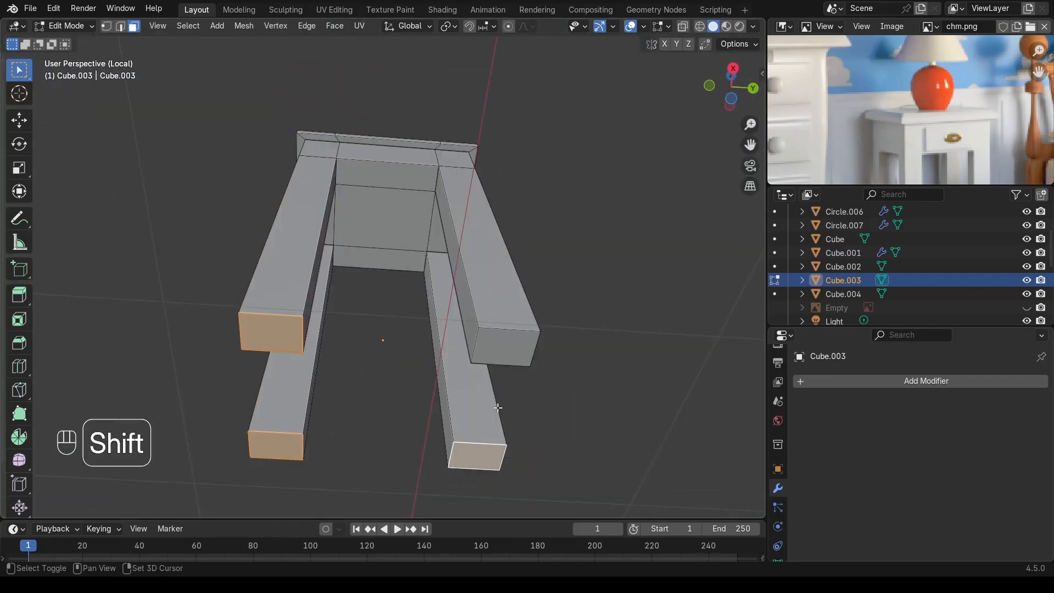
left_click(505, 354, "shift")
middle_click_drag(505, 354, 447, 353)
key("KP_Divide")
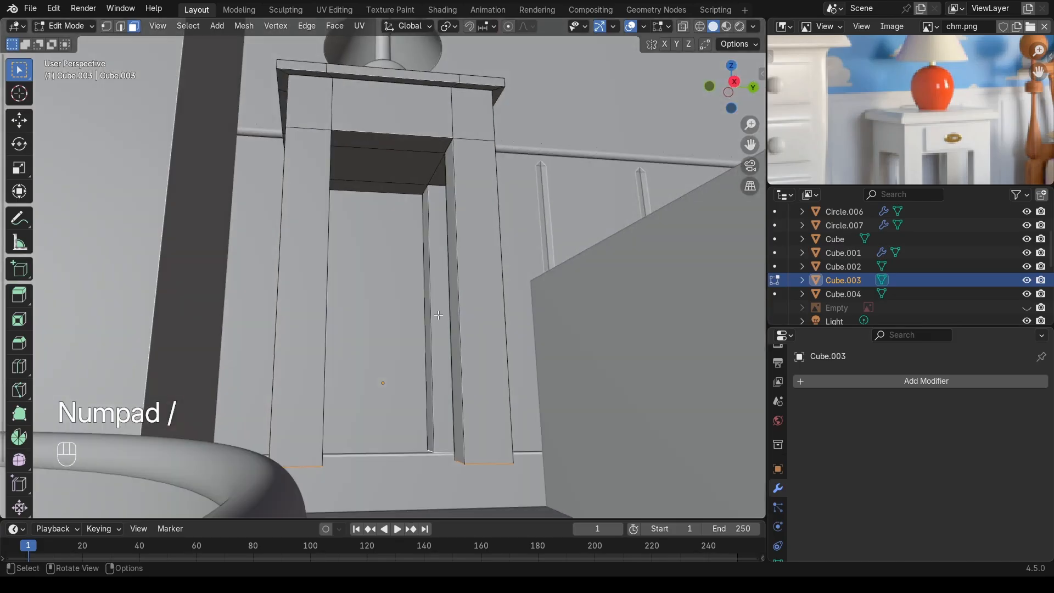
Step: Set the snap target to Face
scroll(426, 277, "down", 4)
middle_click_drag(426, 276, 522, 134)
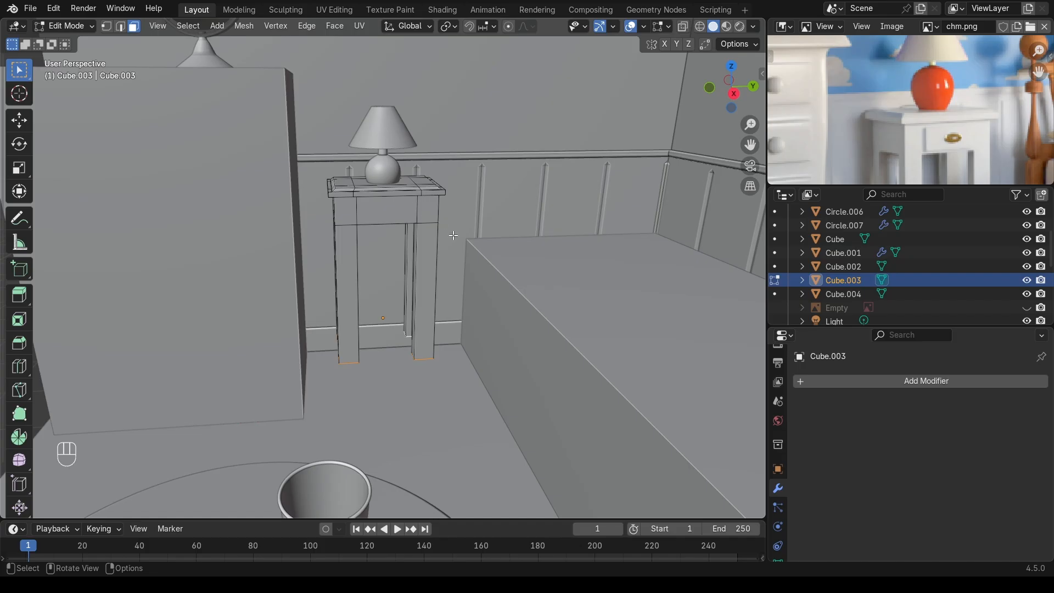
left_click(483, 27)
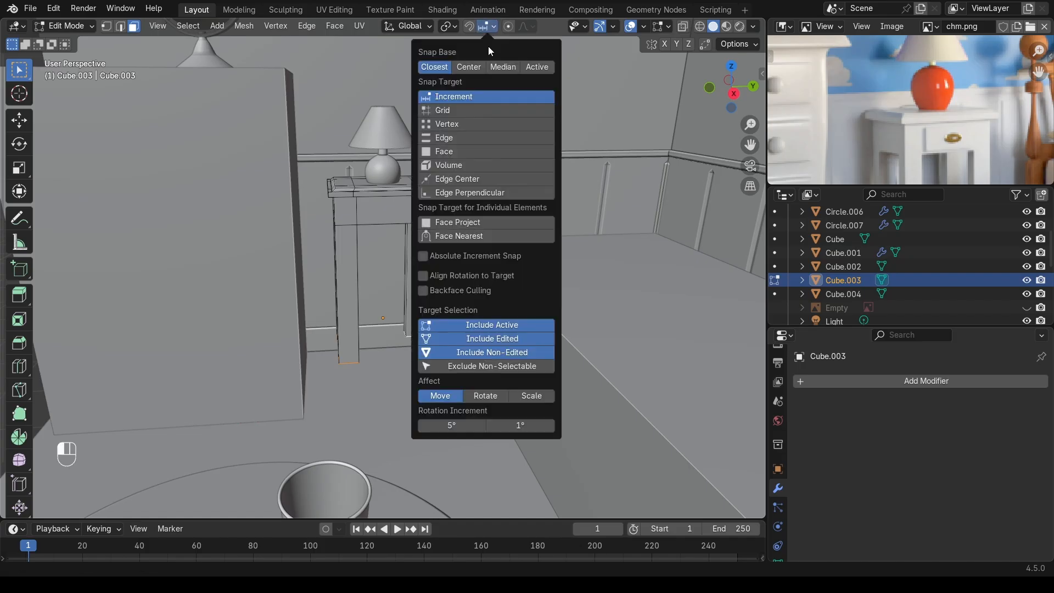
left_click(442, 152)
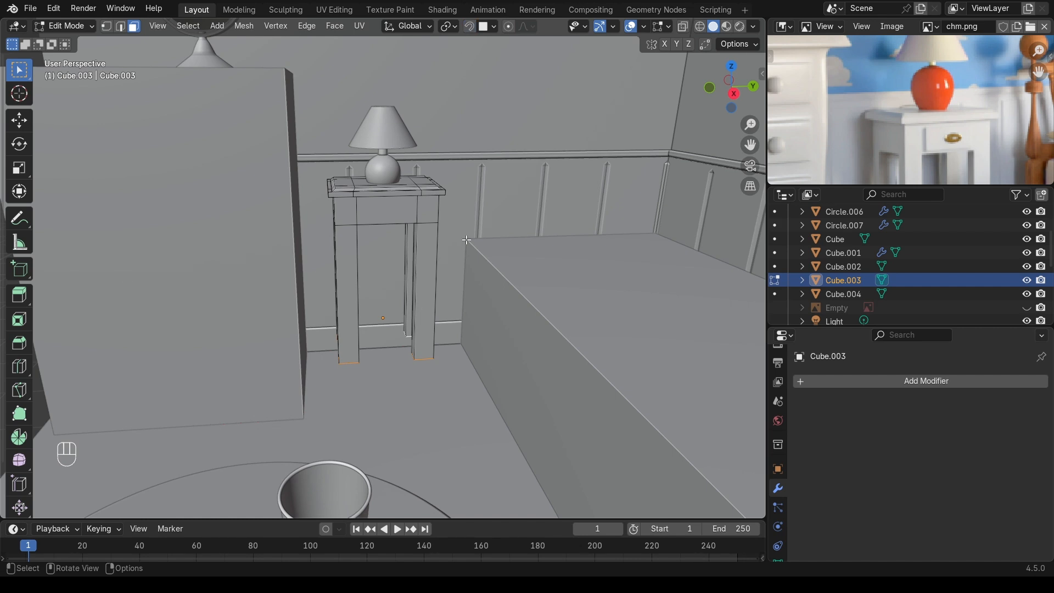
Step: Try moving the leg bottoms down along Z by about 0.51 m with temporary snapping to the floor, and undo the move
middle_click_drag(467, 240, 457, 226)
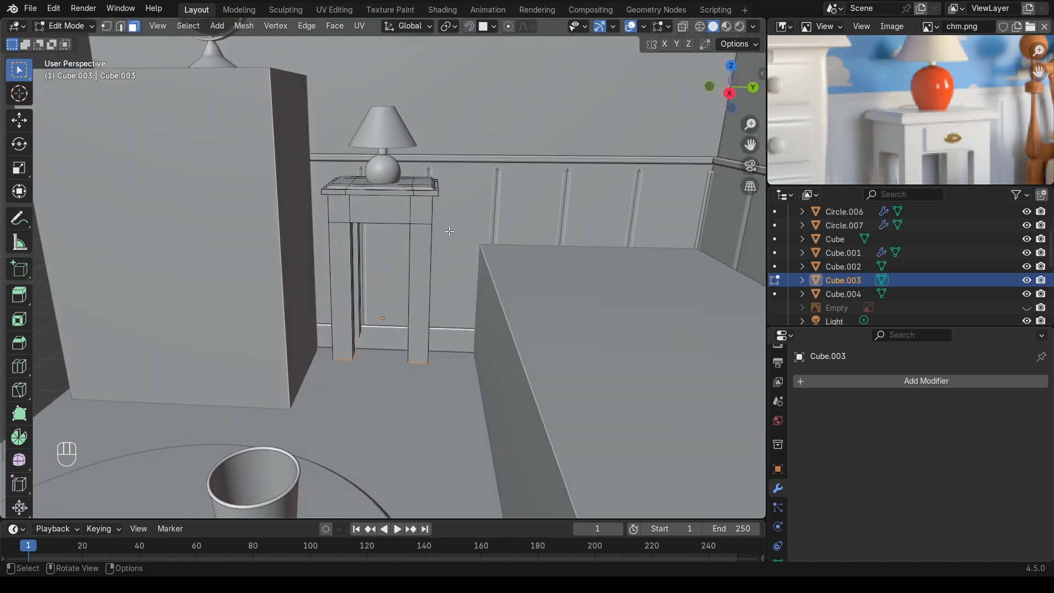
key("g")
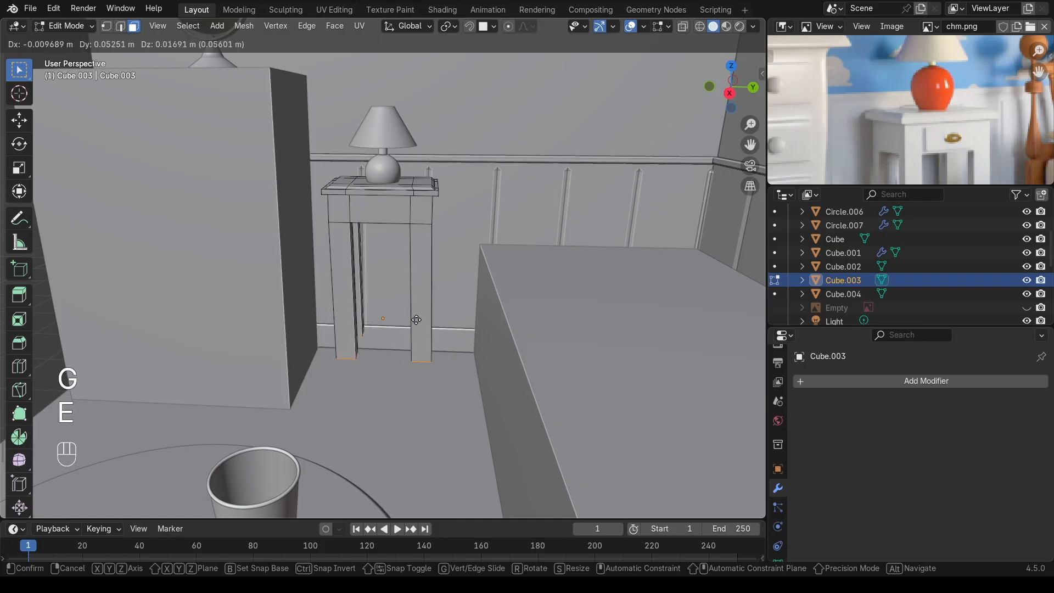
key("z")
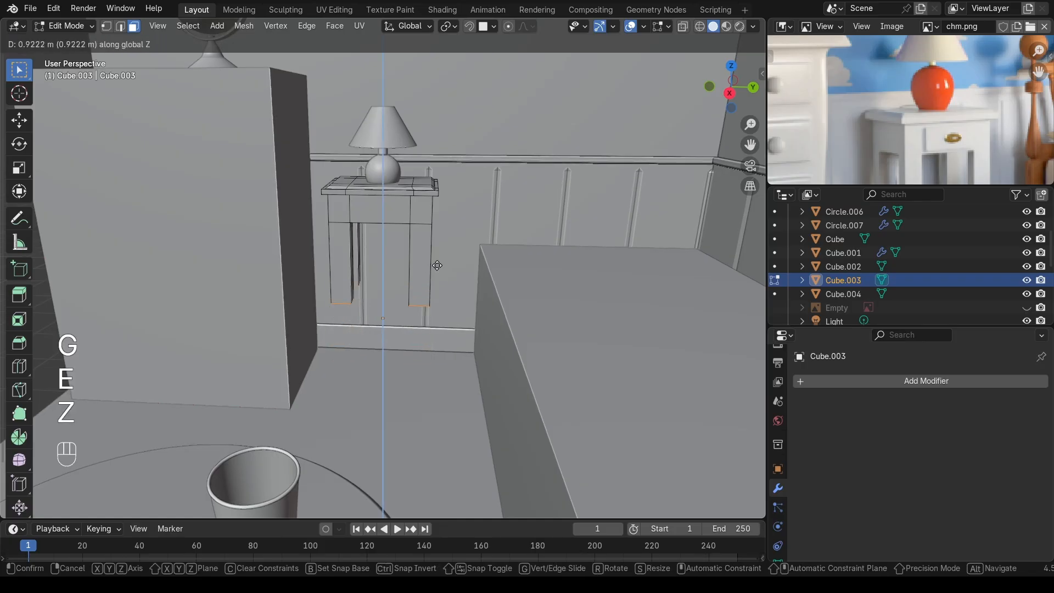
key("ctrl")
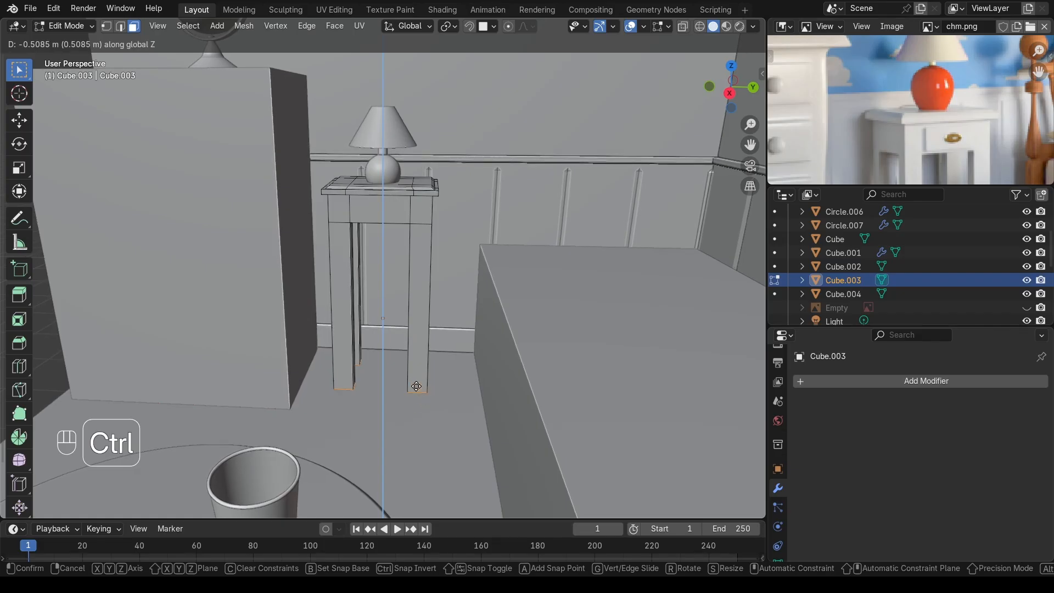
left_click(430, 387)
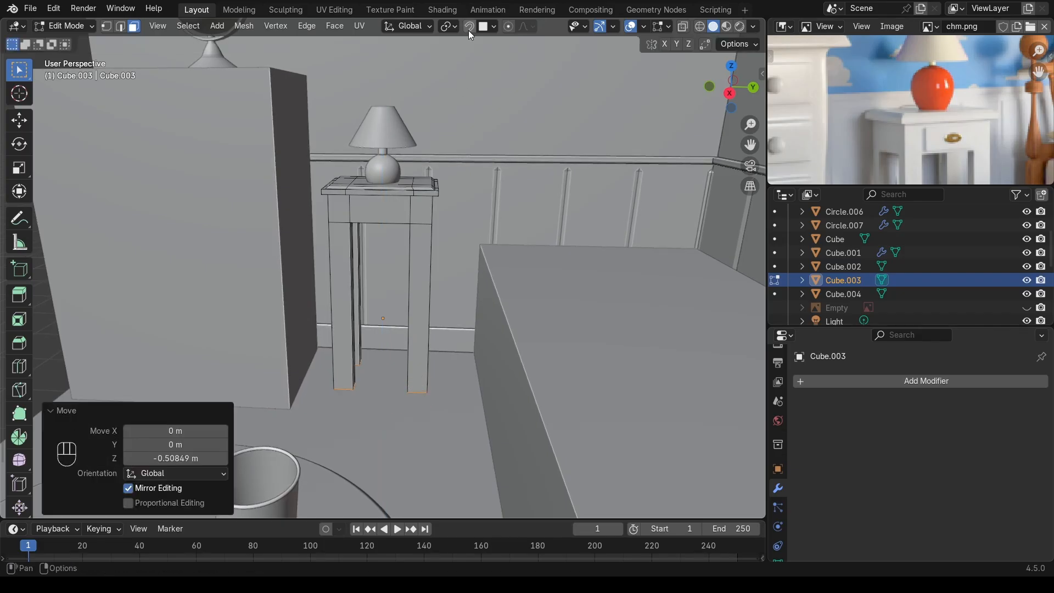
key("ctrl+z")
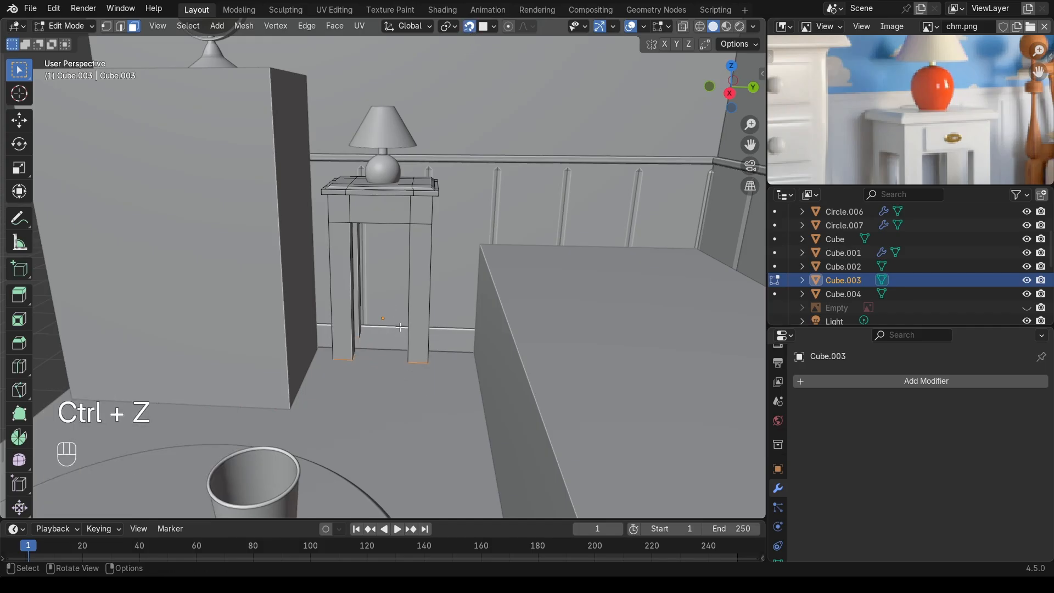
Step: With snapping enabled, move the four leg bottoms down along Z by about 0.51 m onto the floor
key("g")
key("e")
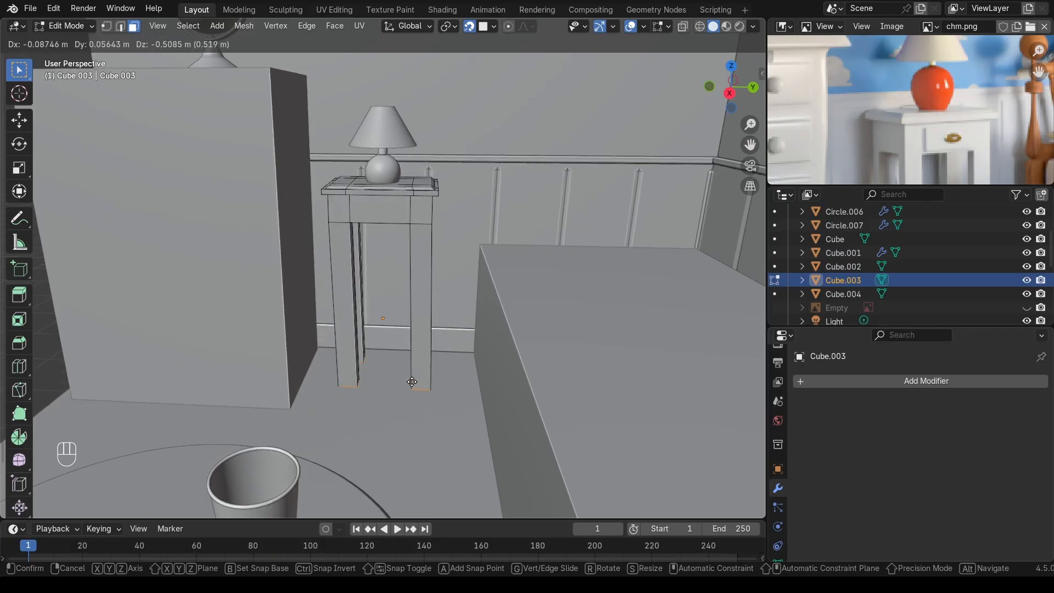
key("z")
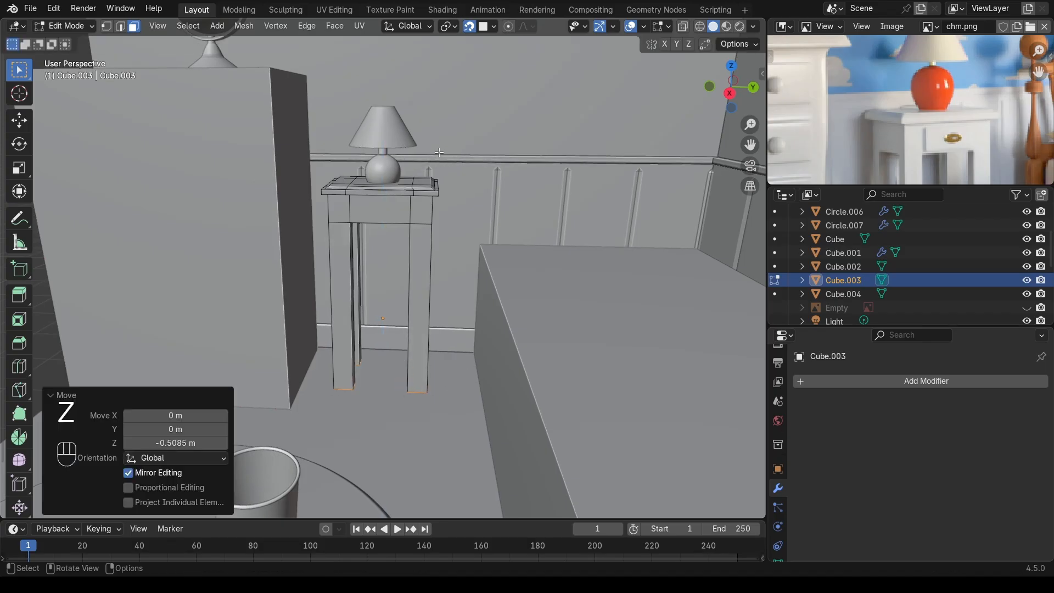
left_click(74, 396)
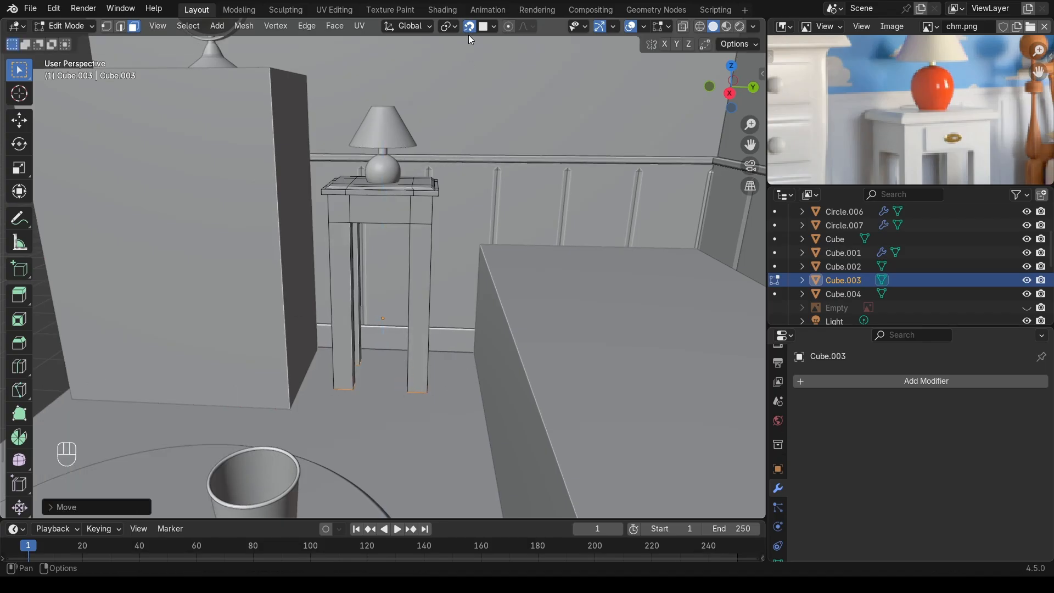
Step: Turn snapping off, select the front face between the upper leg sections, and snap the 3D cursor to it
scroll(412, 203, "down", 1)
middle_click_drag(404, 206, 413, 225)
key("Tab")
scroll(373, 185, "up", 4)
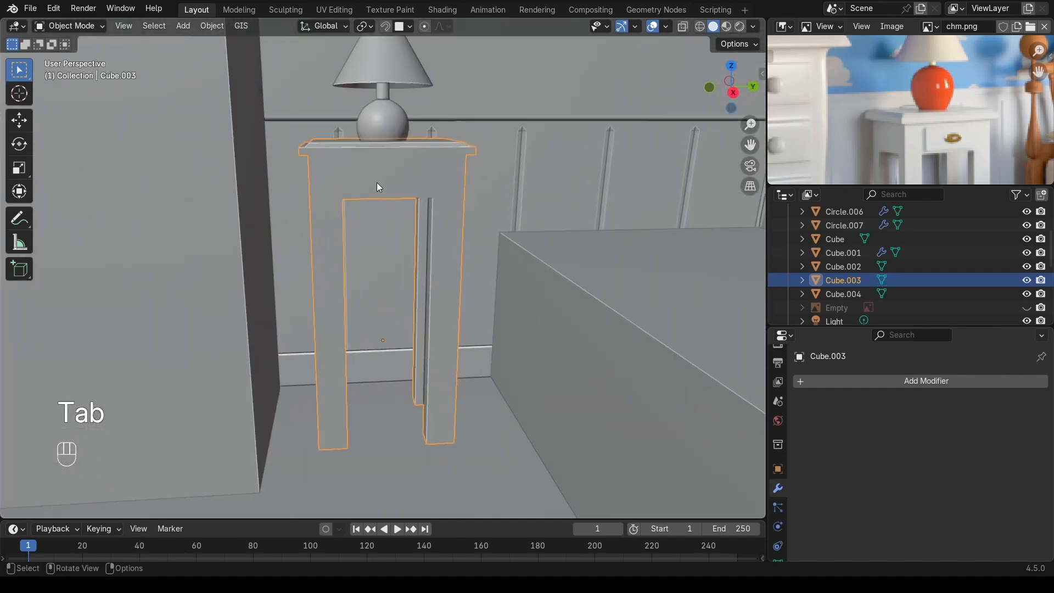
key("Tab")
scroll(374, 219, "up", 2)
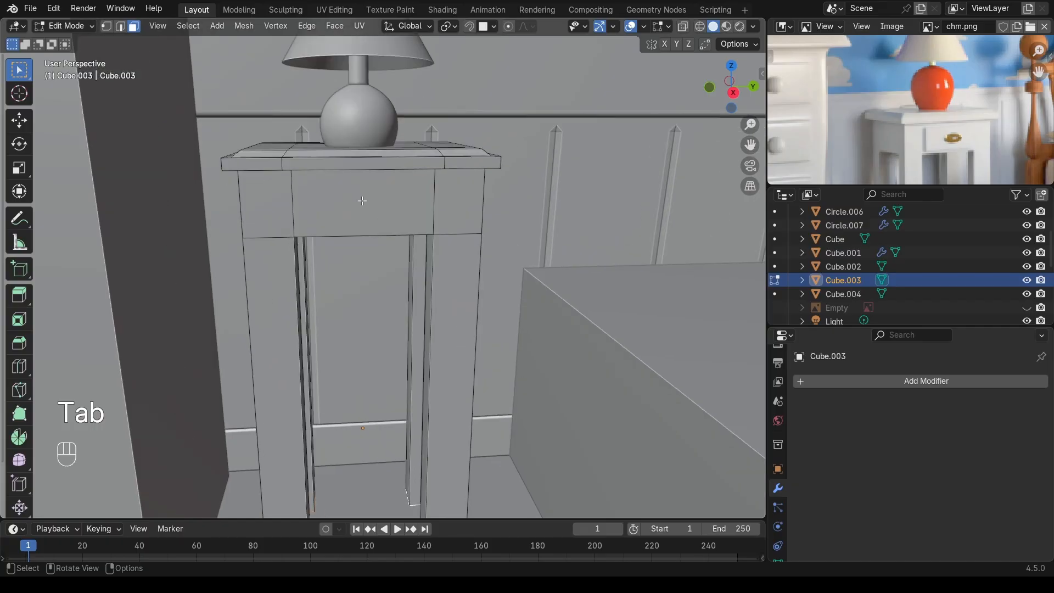
key("3")
left_click(369, 201)
key("shift+s")
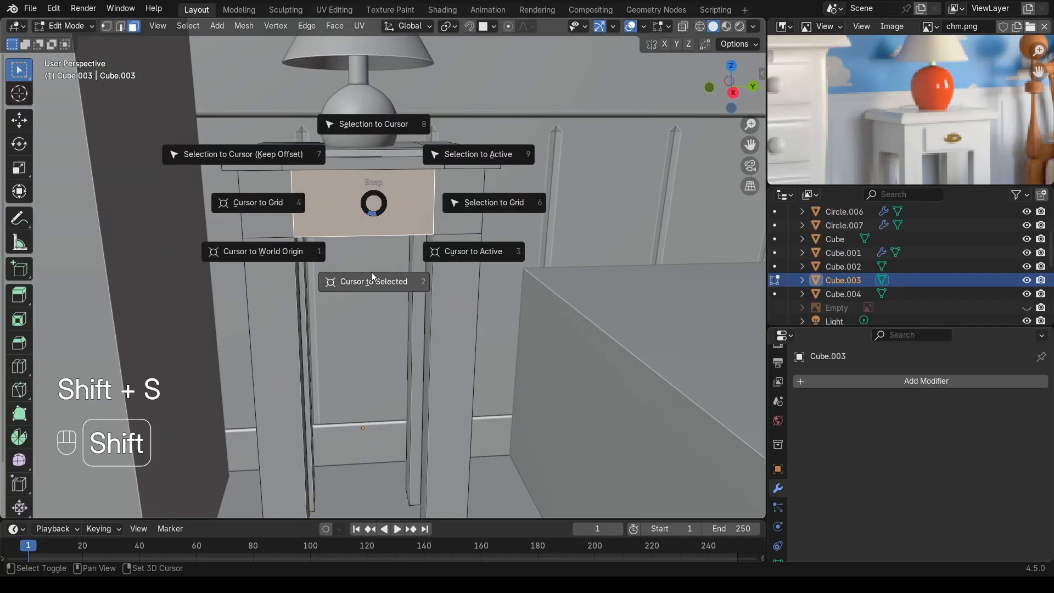
left_click(384, 288)
Step: Add a cube mesh at the 3D cursor in Object Mode
key("Tab")
middle_click_drag(374, 243, 384, 231)
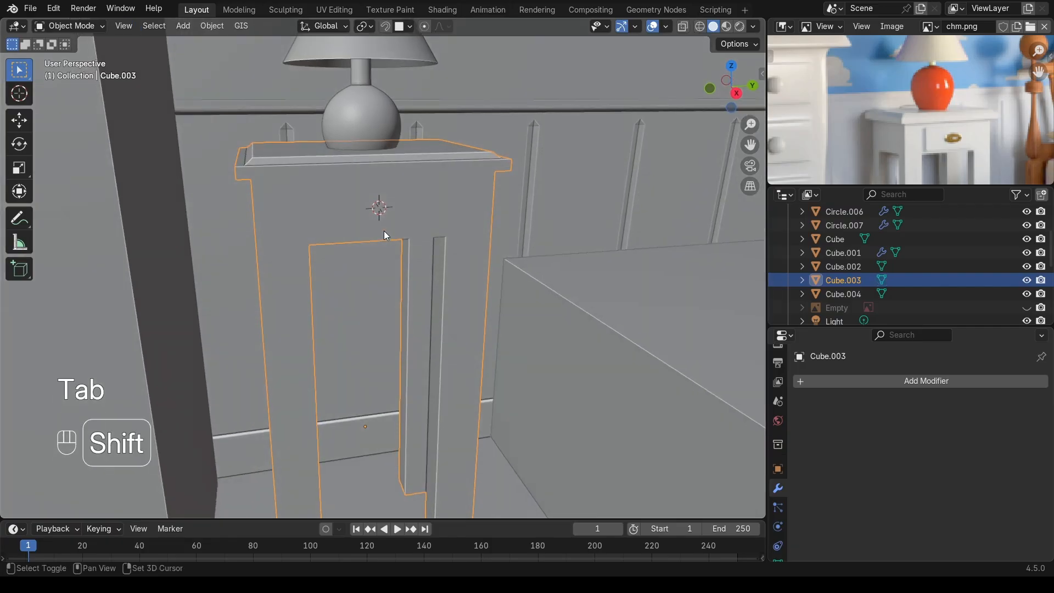
key("shift+a")
mouse_move(365, 230)
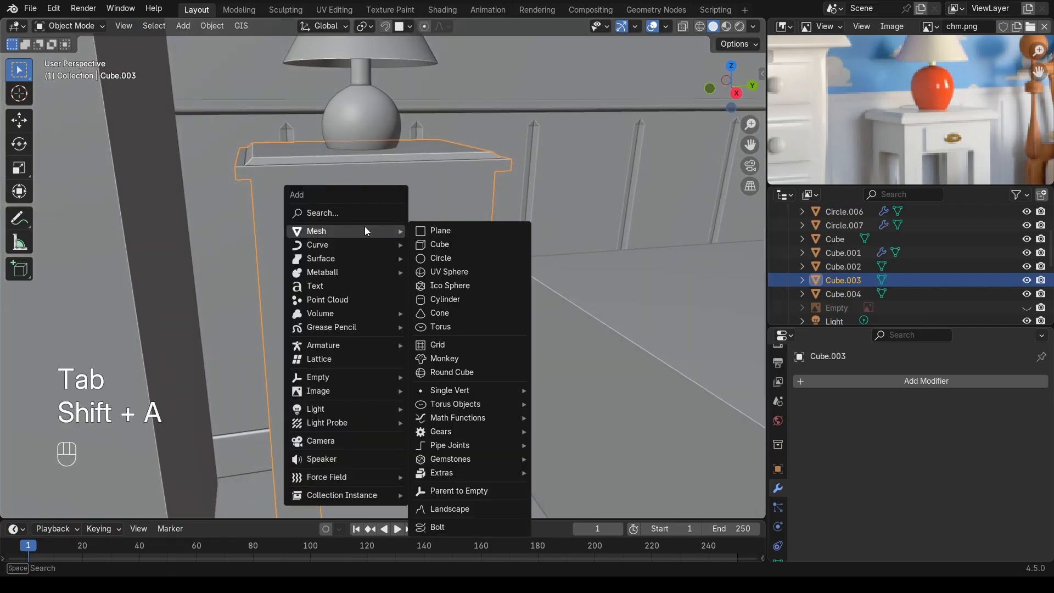
left_click(456, 248)
Step: In Edit Mode, scale the new cube down to about 0.22 and view it from the right side
scroll(450, 246, "down", 6)
key("Tab")
scroll(477, 264, "up", 3)
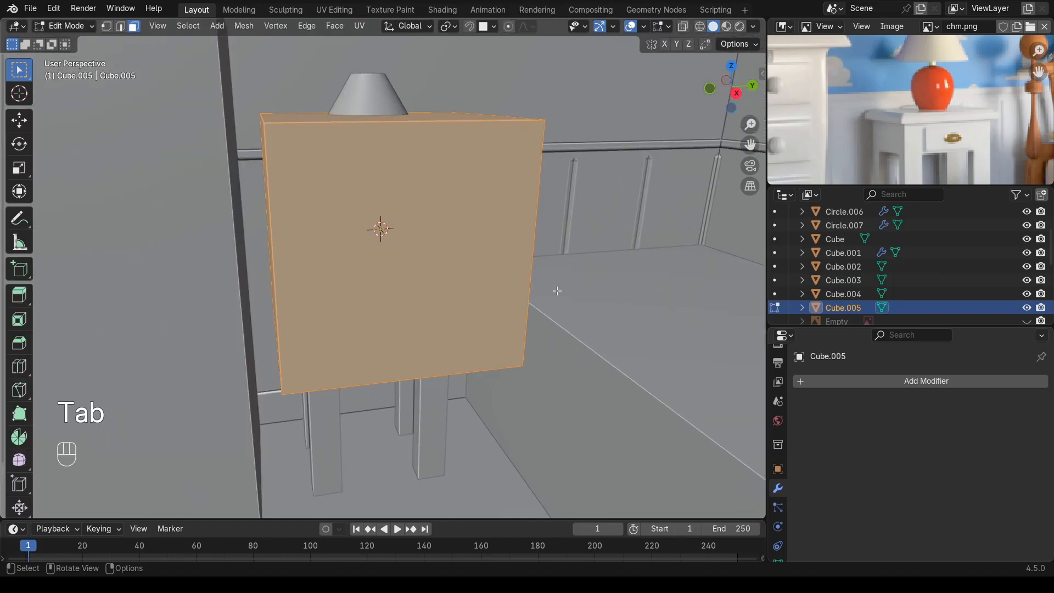
scroll(478, 265, "down", 5)
key("s")
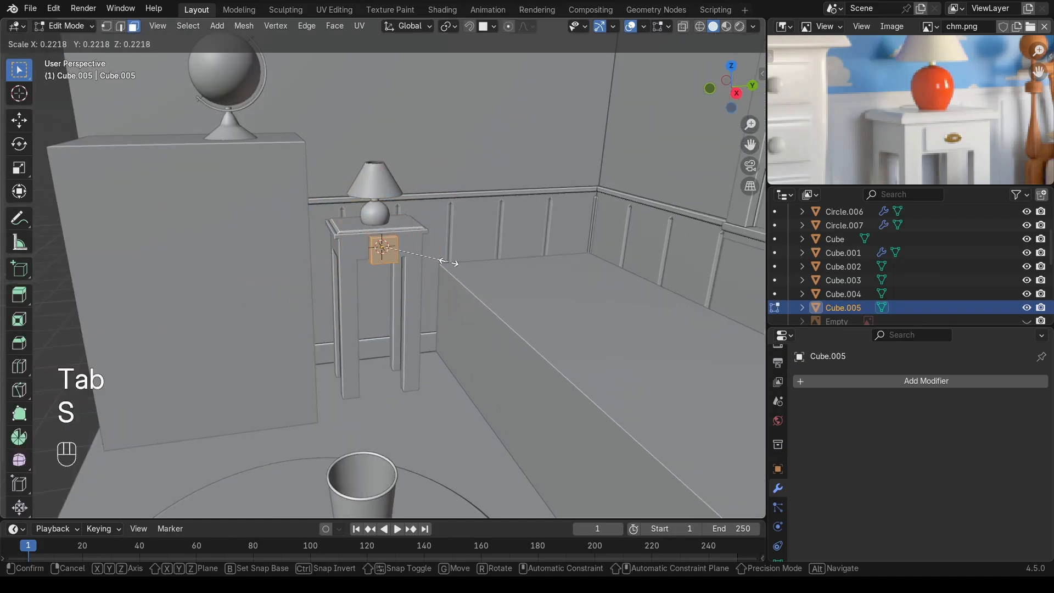
left_click(449, 262)
key("KP_3")
scroll(445, 242, "up", 4)
middle_click_drag(445, 242, 450, 272, "shift")
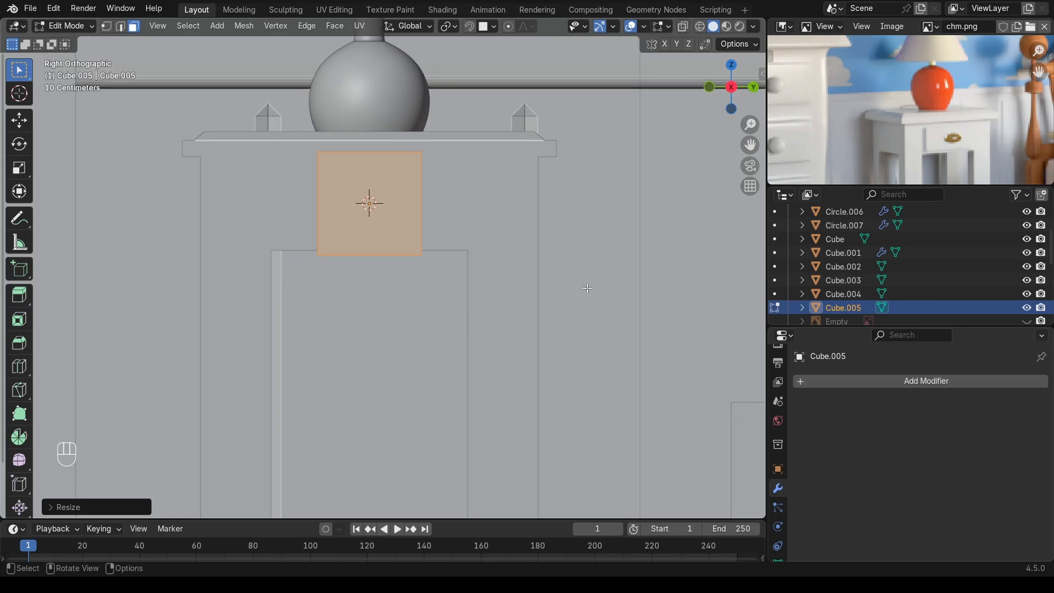
Step: Scale the drawer cube down slightly and widen it along Y to about twice its width
key("s")
left_click(478, 238)
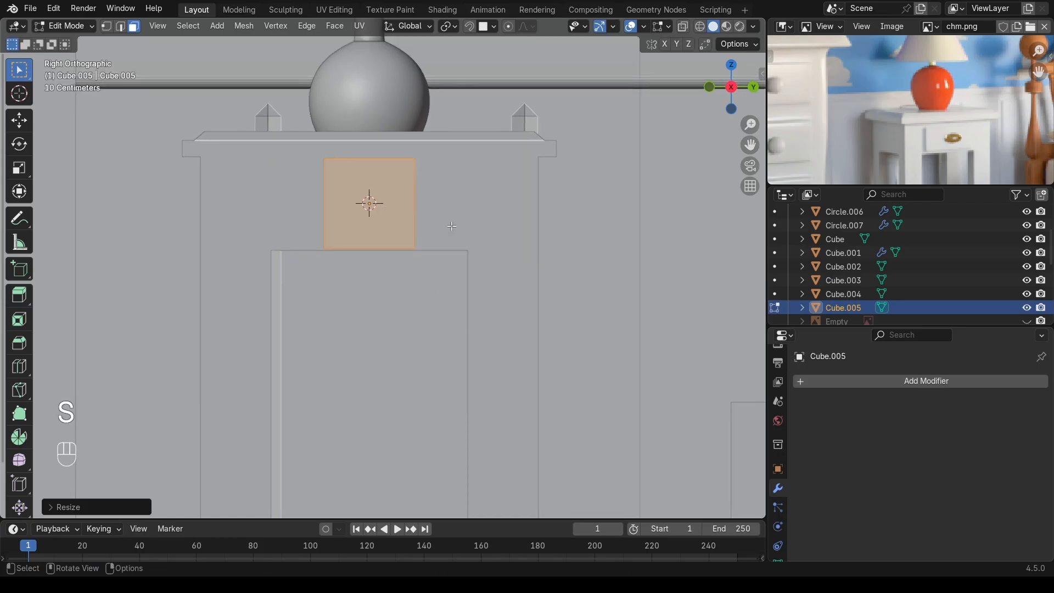
key("s")
key("y")
left_click(536, 231)
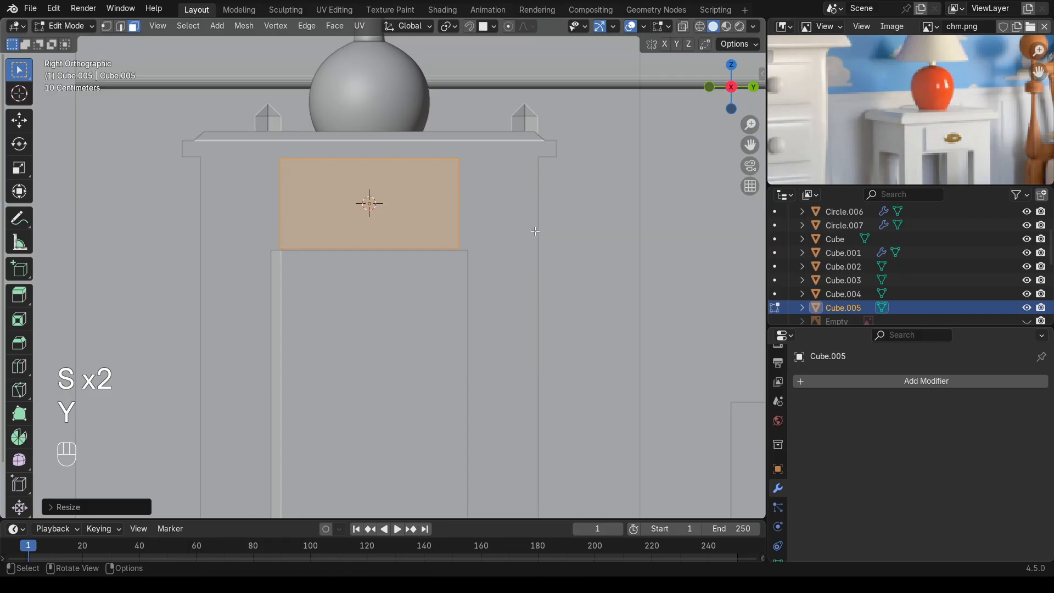
Step: Raise the drawer block about 0.02 m along Z, and refine its size with a uniform scale of about 0.9 and a slight widening along Y
key("g")
key("z")
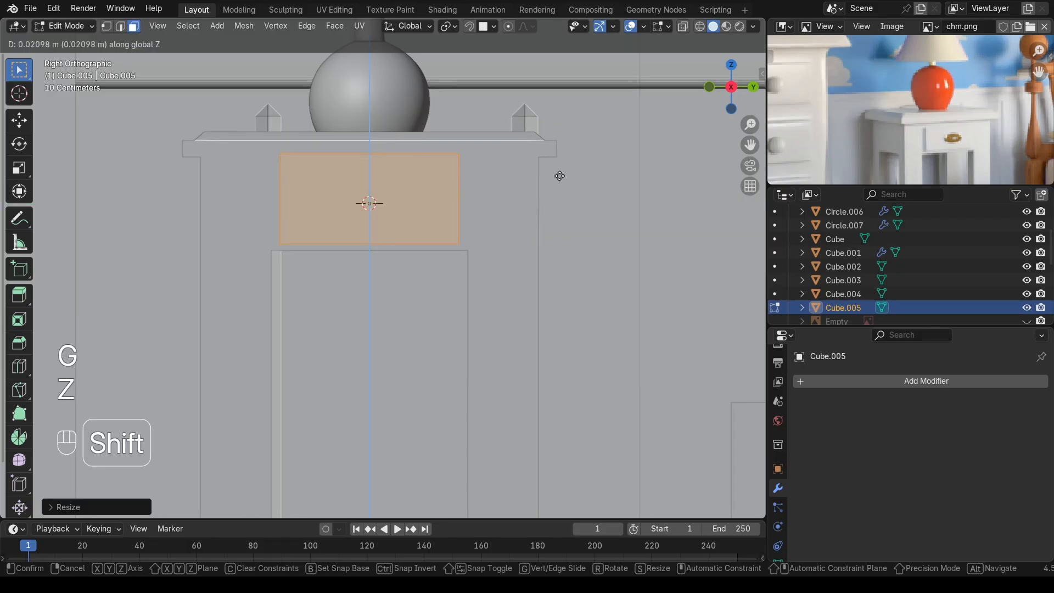
left_click(561, 172)
key("s")
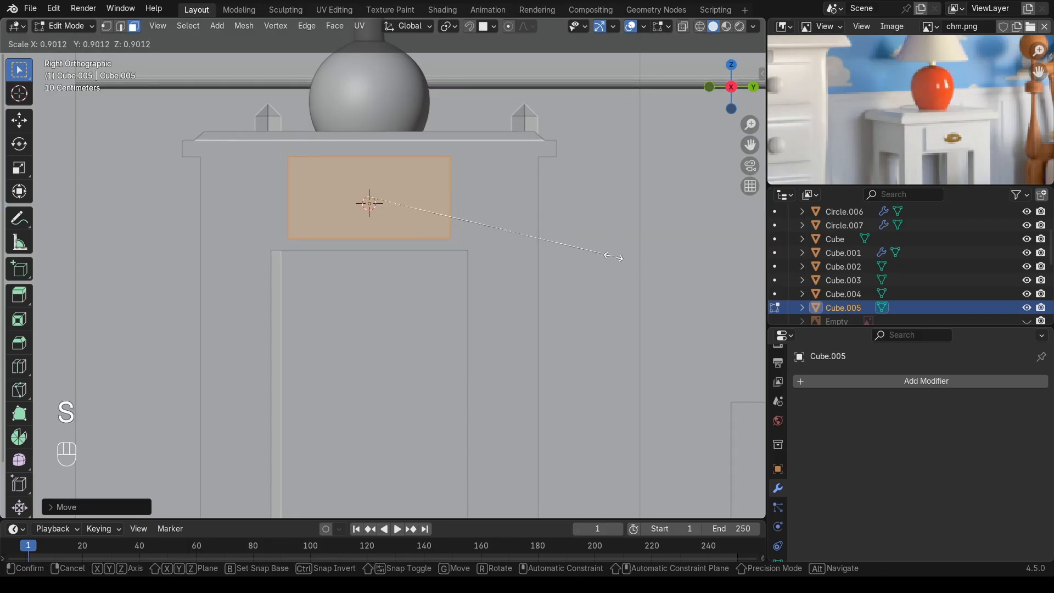
left_click(613, 256)
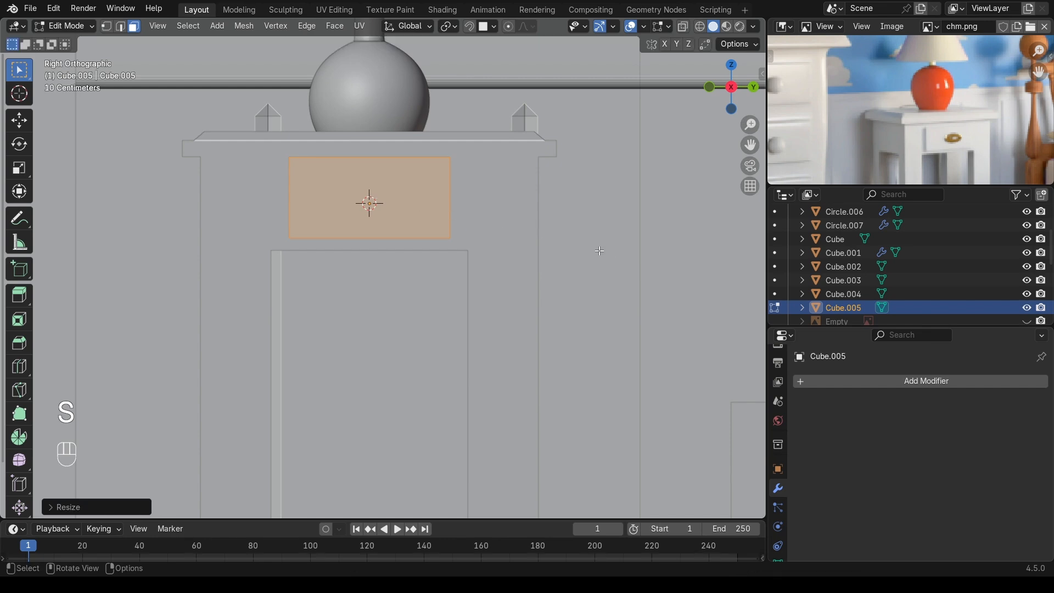
key("s")
key("y")
left_click(628, 252)
Step: Flatten the drawer block along X to about 0.06 m thick and move it along X to protrude slightly from the table front
middle_click_drag(544, 220, 480, 256)
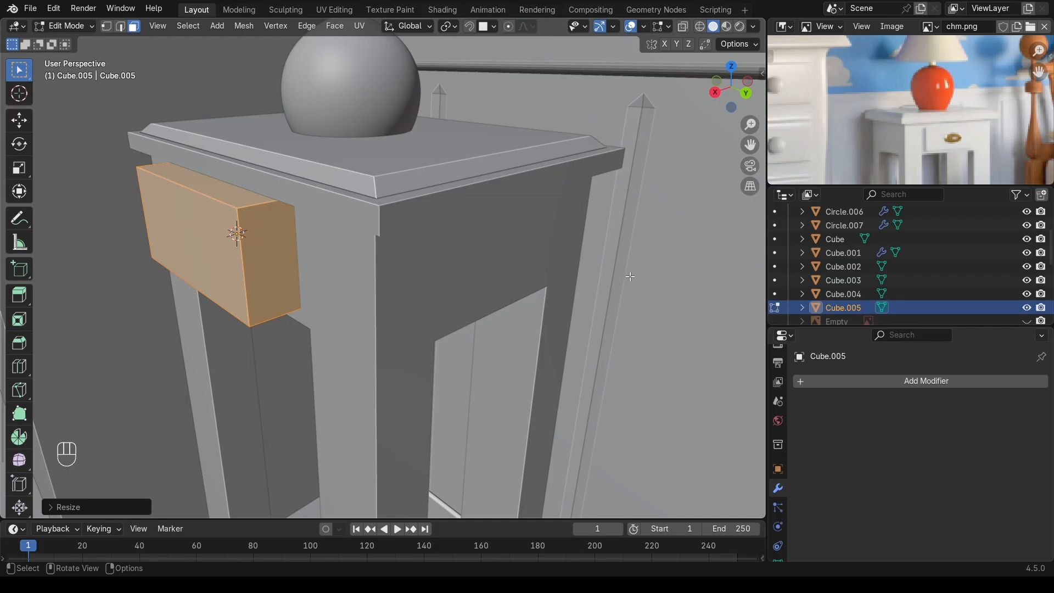
key("s")
key("x")
left_click(309, 223)
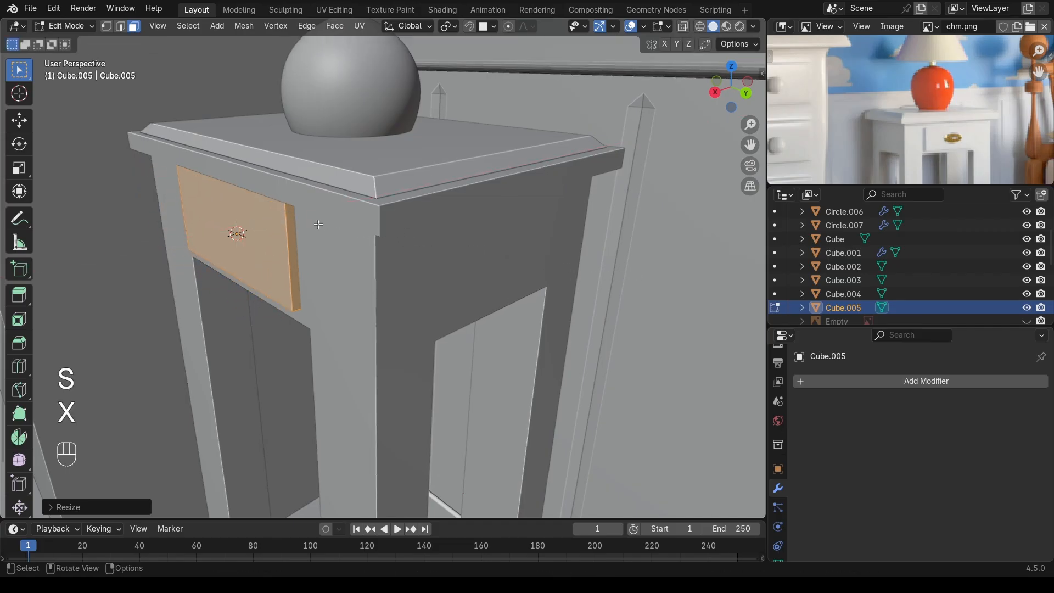
key("g")
key("x")
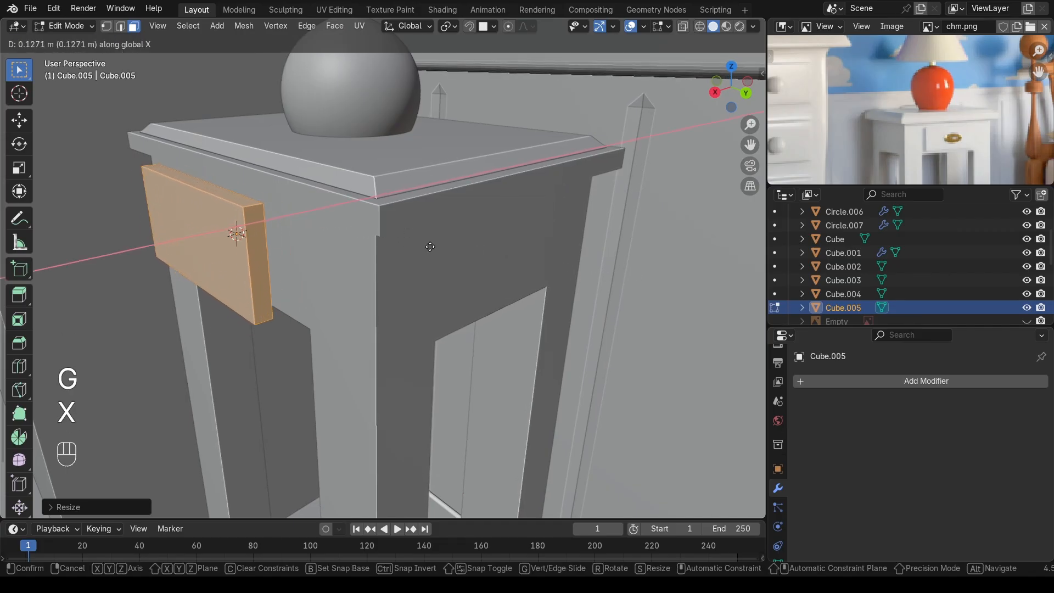
left_click(463, 243)
middle_click_drag(463, 243, 412, 203)
Step: In the right side view, lower the drawer block along Z by about 0.02 m to center it on the table's upper panel
key("KP_3")
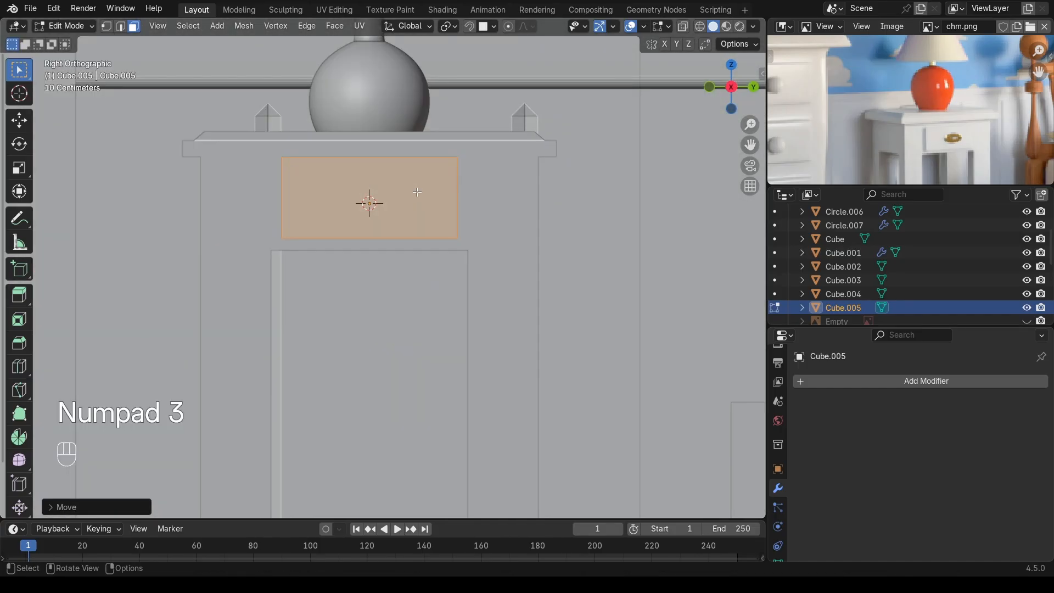
key("g")
key("z")
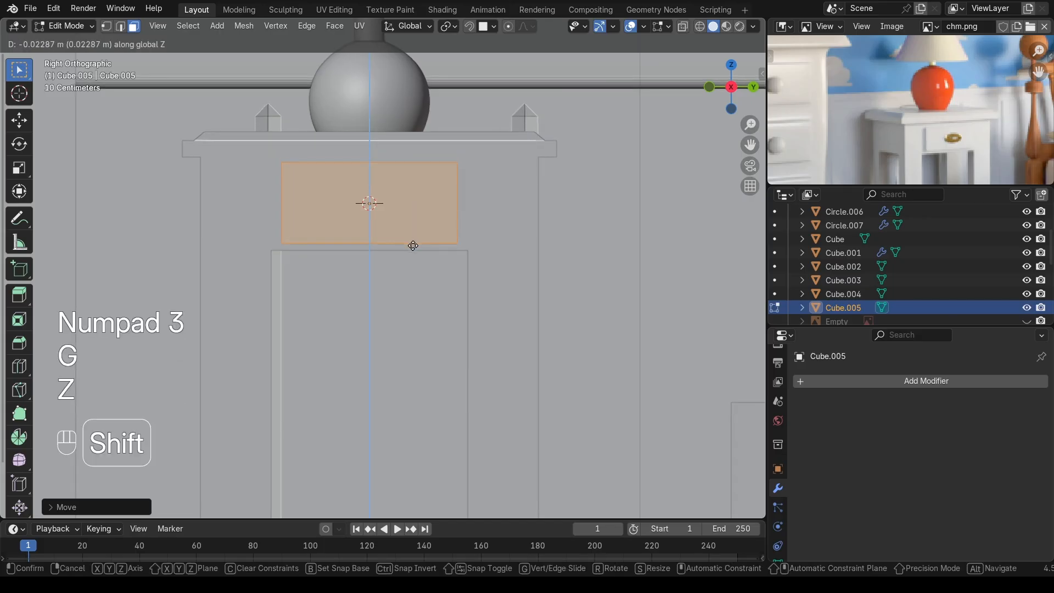
left_click(413, 245)
Step: Select the front face of the drawer block
middle_click_drag(413, 245, 465, 269)
scroll(420, 252, "up", 2)
left_click(402, 250)
scroll(443, 284, "down", 4)
scroll(515, 292, "up", 4)
scroll(516, 293, "down", 3)
middle_click_drag(473, 228, 505, 275)
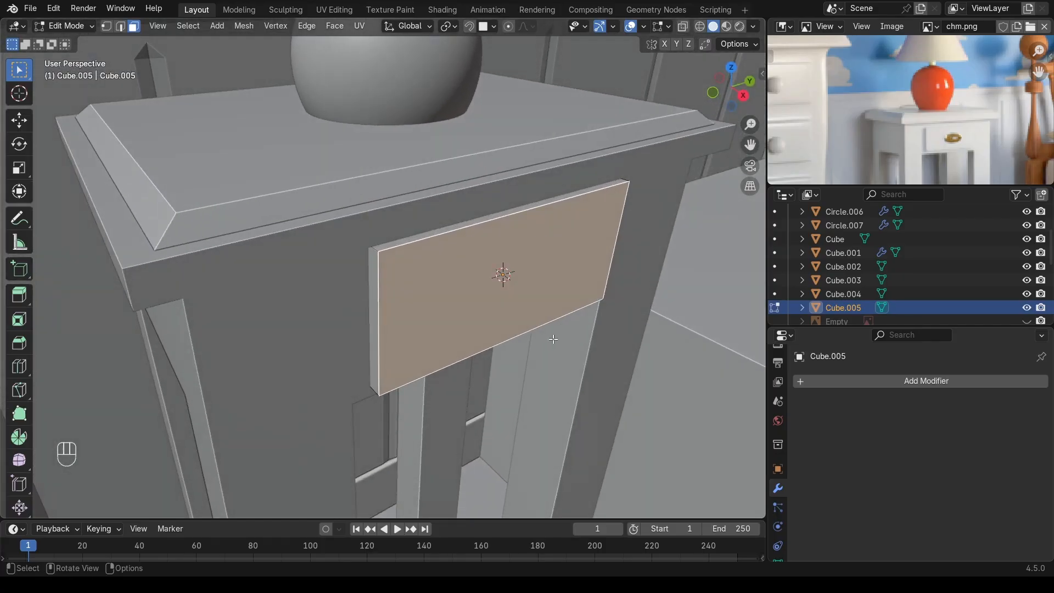
key("ctrl+b")
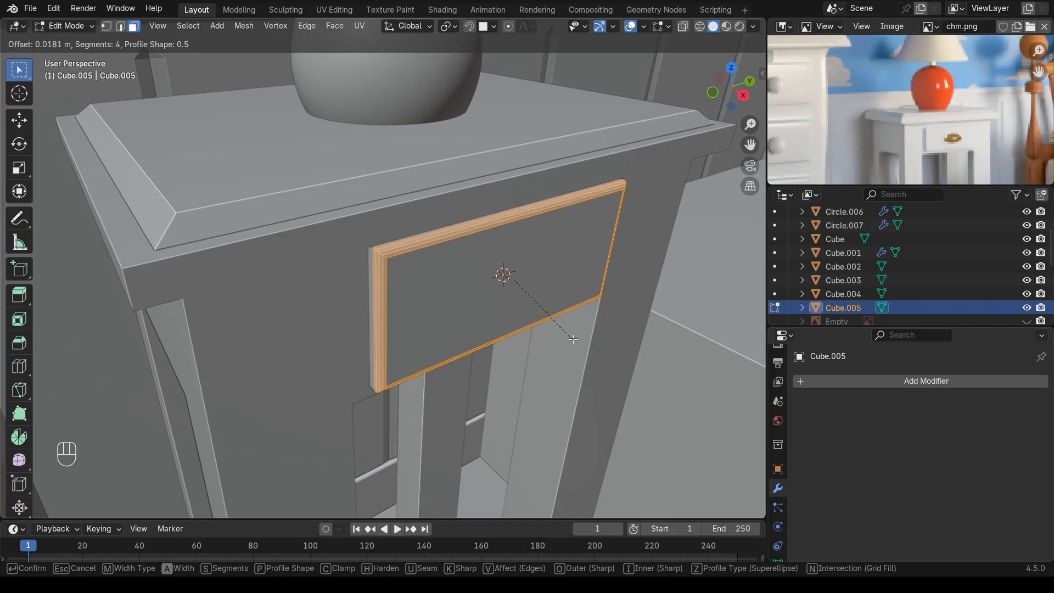
left_click(555, 332)
key("Tab")
key("n")
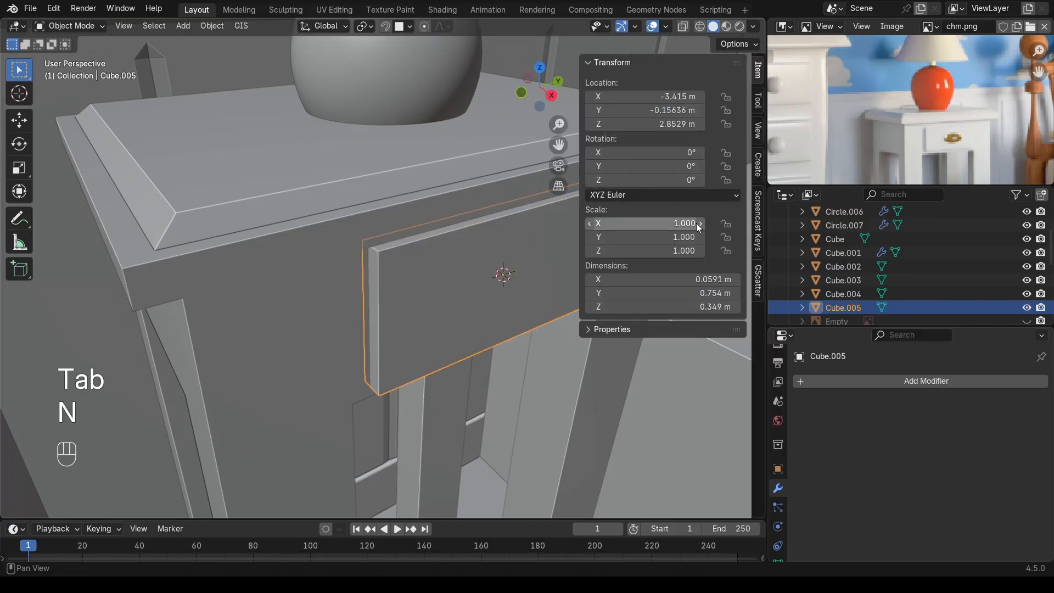
key("n")
key("Tab")
Step: Bevel the drawer's front face edges by about 0.02 m with six segments, and apply Shade Auto Smooth in Object Mode
key("ctrl+b")
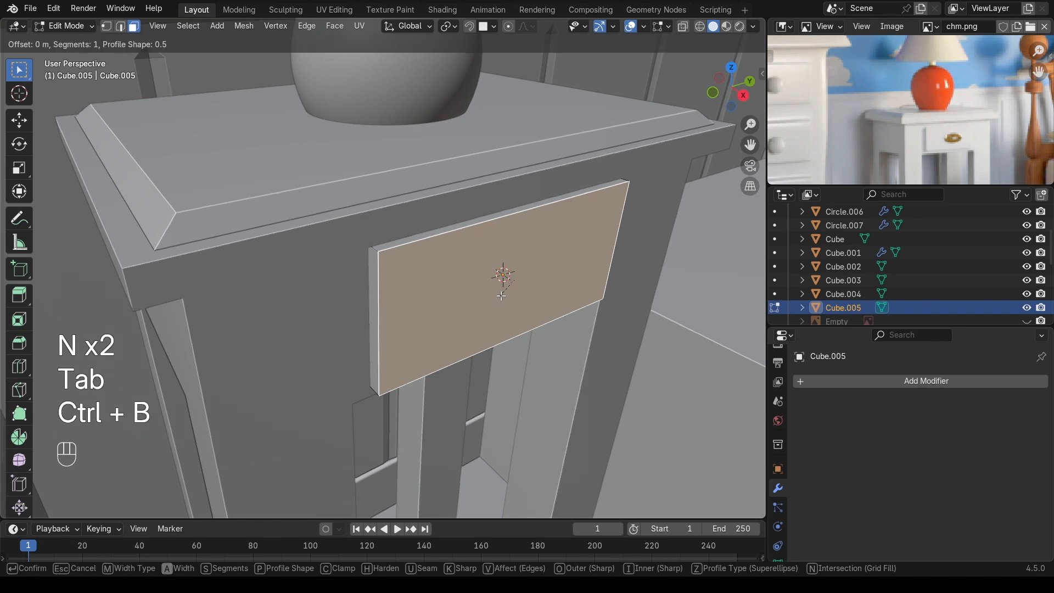
scroll(527, 301, "up", 2)
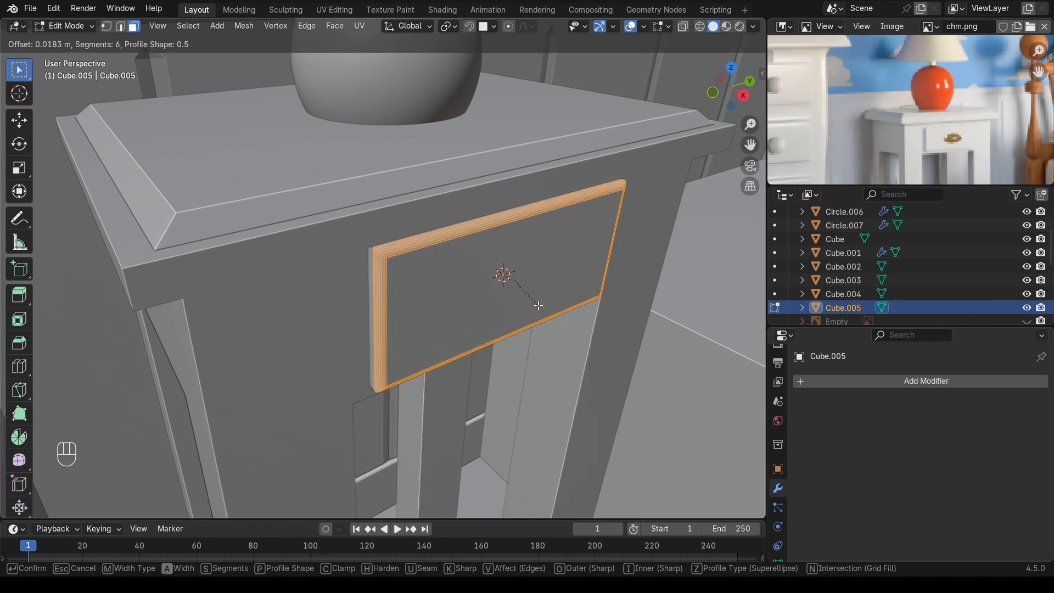
left_click(538, 302)
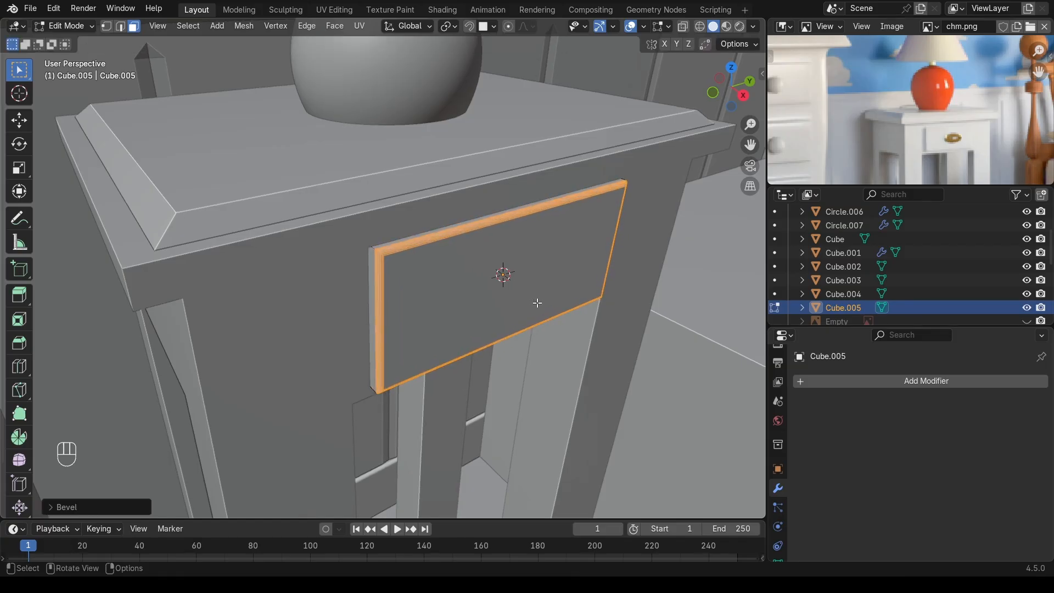
key("Tab")
middle_click_drag(517, 308, 400, 244)
right_click(439, 243)
left_click(411, 254)
Step: Add a UV sphere at the 3D cursor and rotate it 90° about the Y axis
key("shift+a")
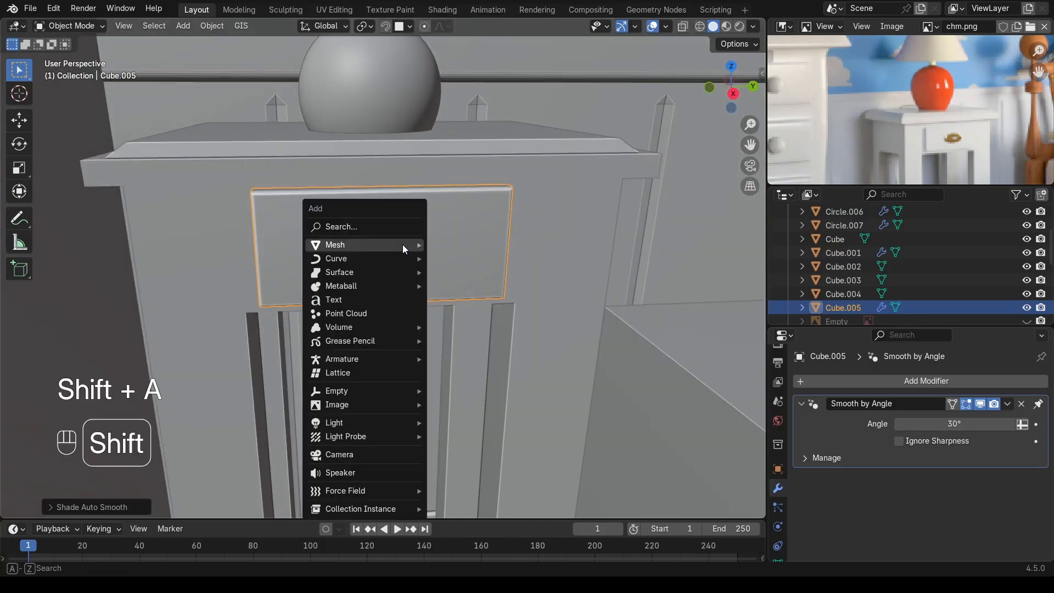
mouse_move(357, 246)
left_click(447, 284)
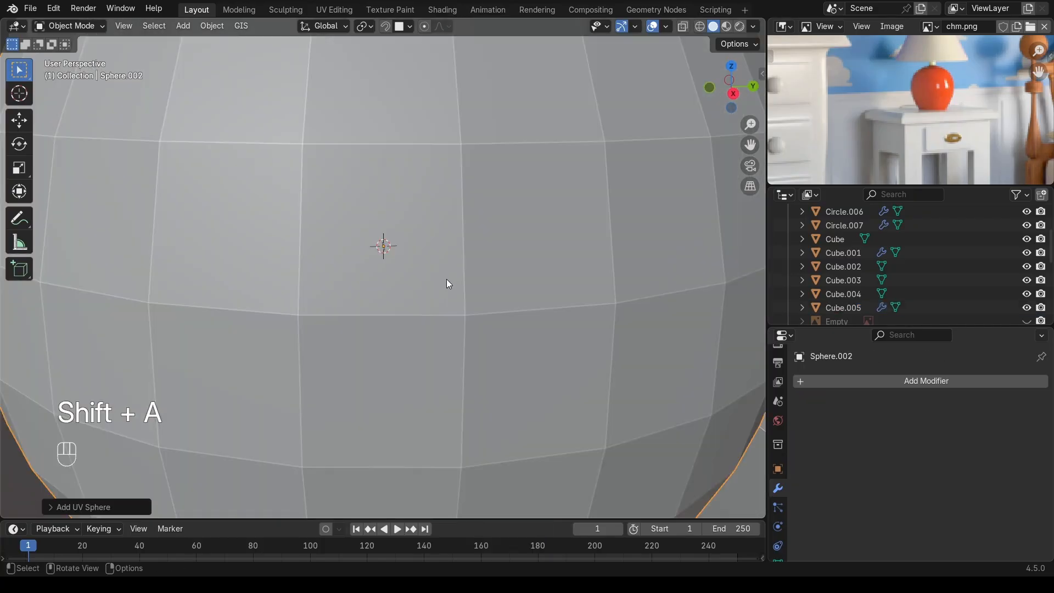
scroll(445, 280, "down", 3)
middle_click_drag(444, 280, 500, 288)
scroll(472, 292, "down", 4)
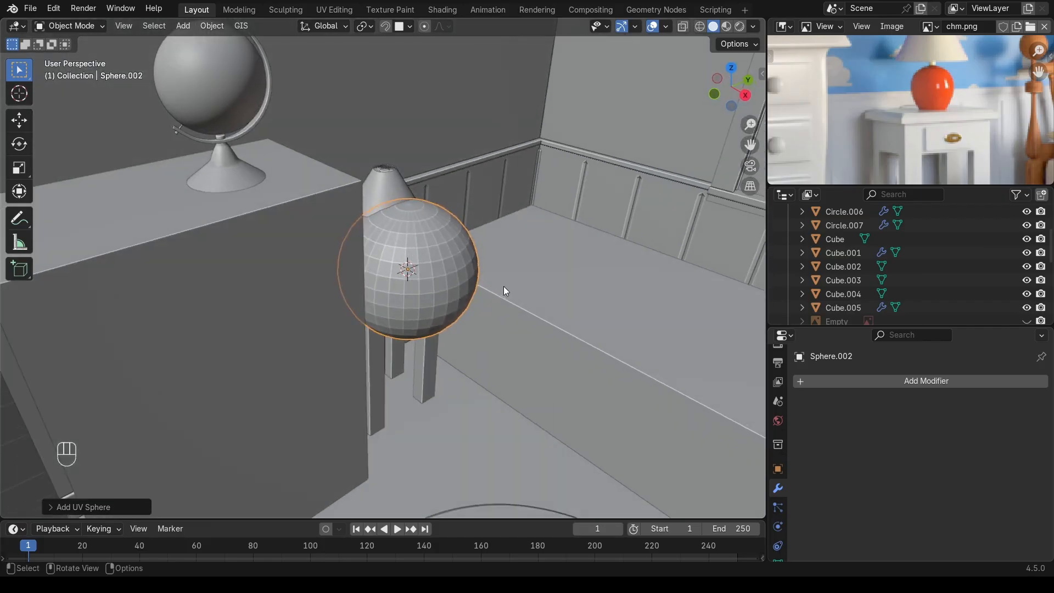
key("r")
key("y")
key("KP_9")
key("KP_0")
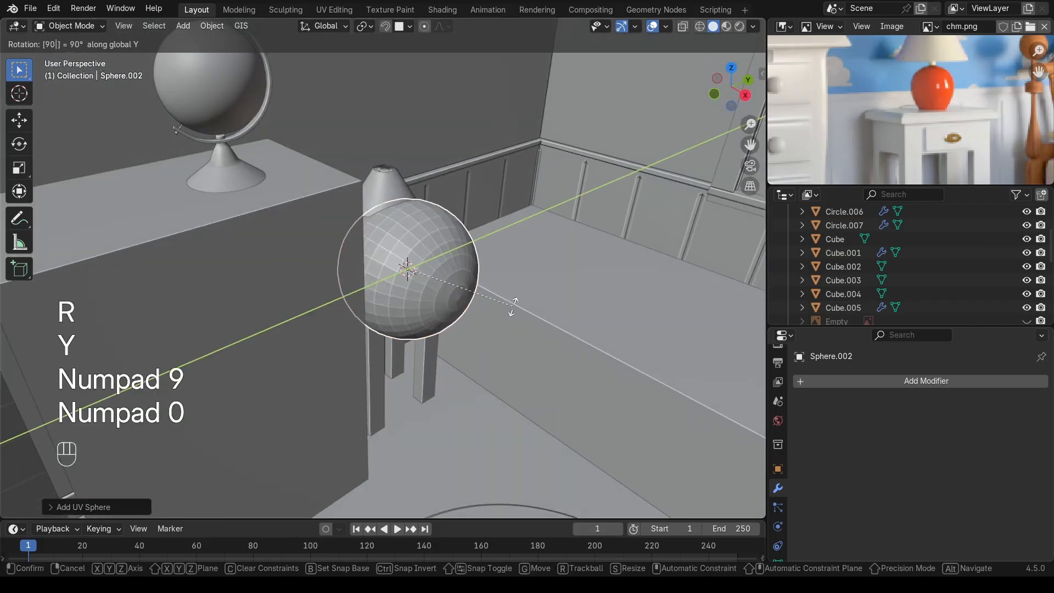
key("Return")
Step: Scale the sphere down to about 0.16 so it fits as a knob on the drawer front
scroll(429, 291, "up", 5)
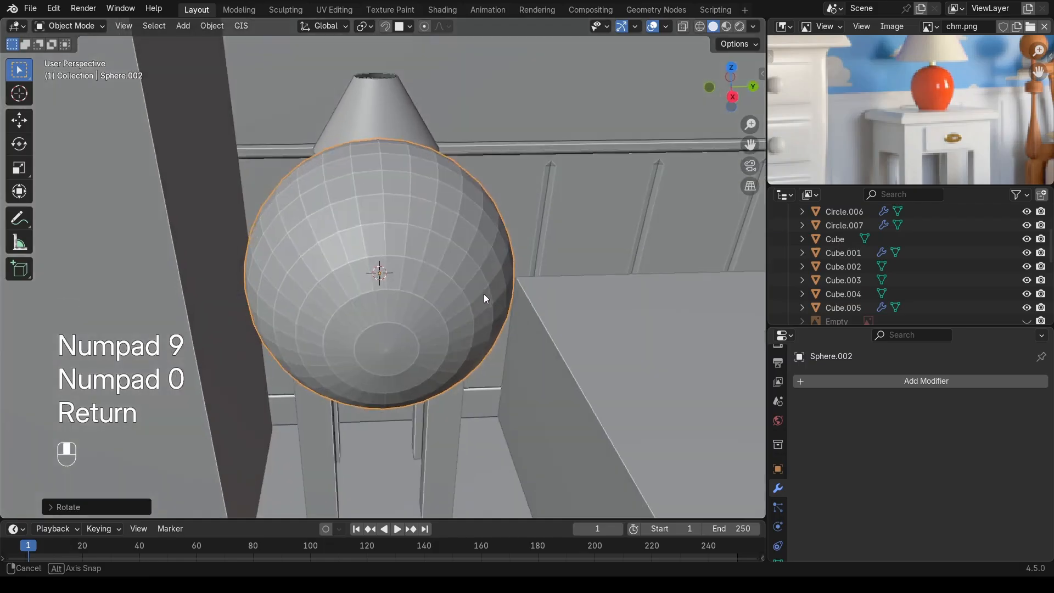
middle_click_drag(474, 296, 459, 281)
key("s")
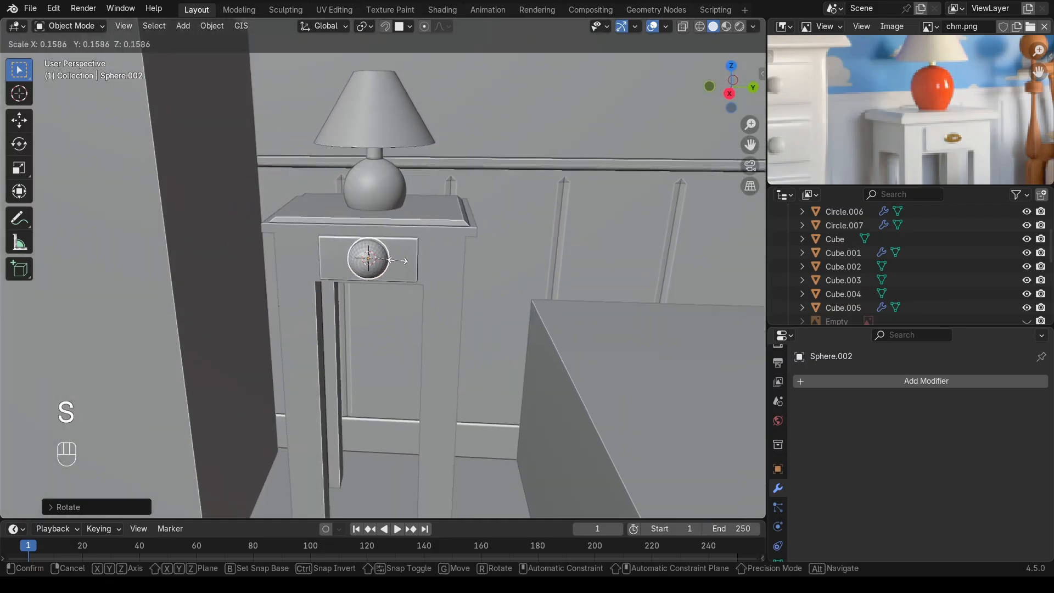
left_click(391, 255)
scroll(420, 258, "up", 5)
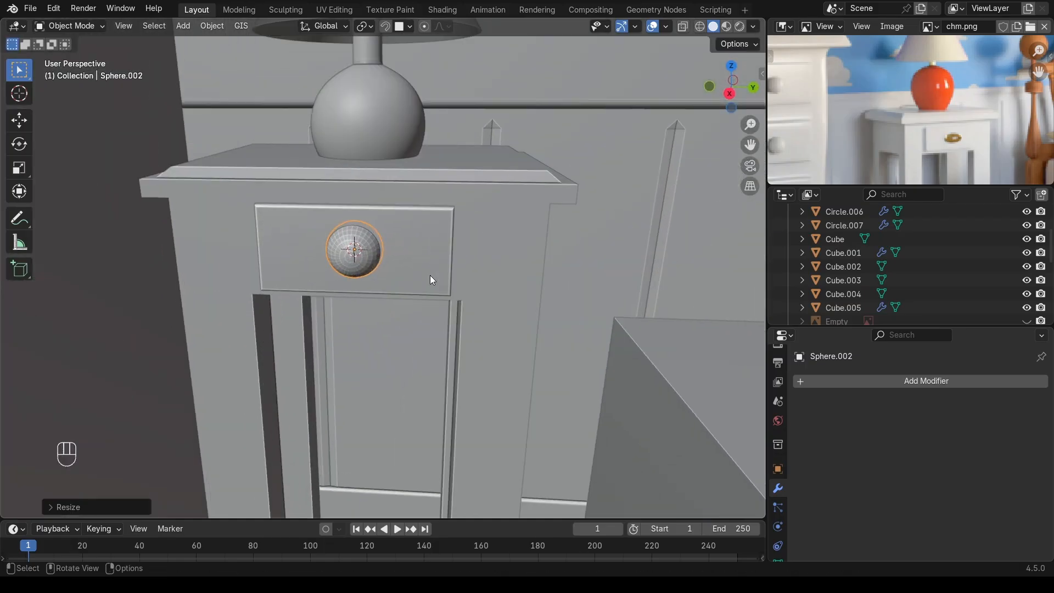
Step: Stretch the sphere along Y to about 1.6 and flatten it slightly along X into an oval knob
key("s")
key("y")
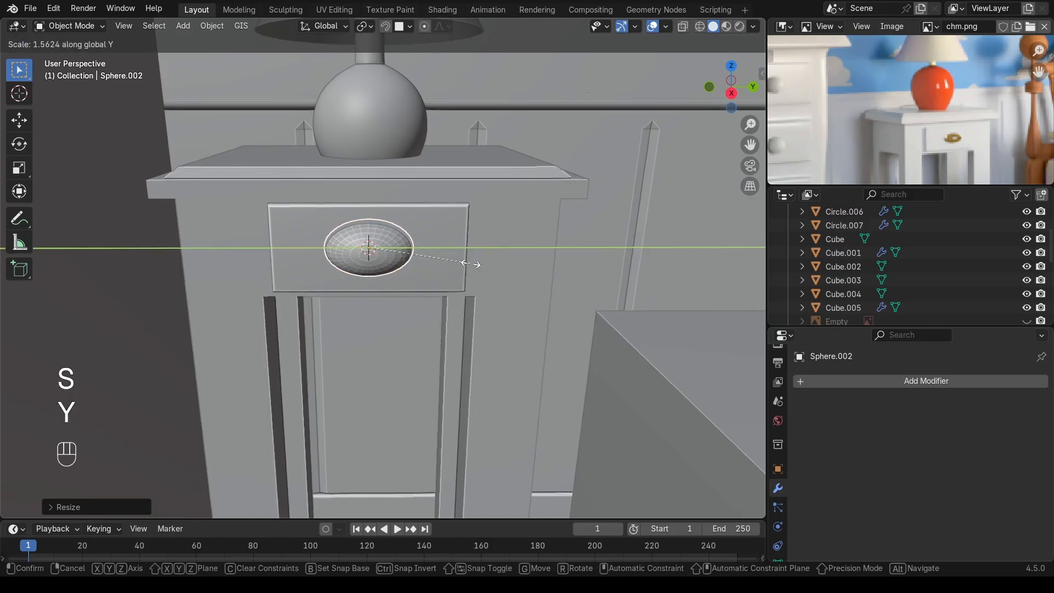
left_click(454, 262)
middle_click_drag(454, 263, 508, 303)
key("s")
key("x")
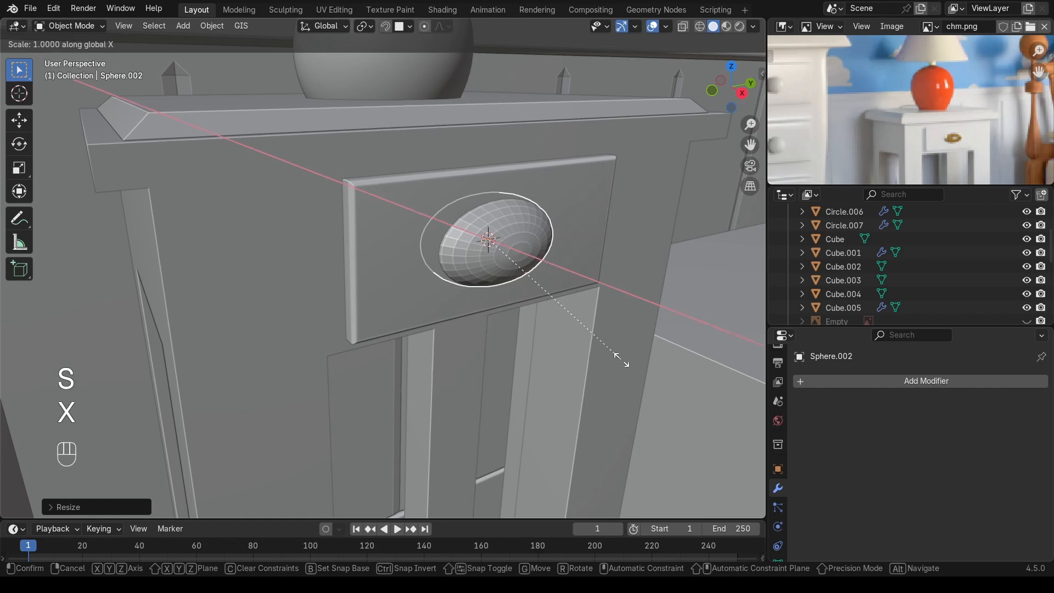
left_click(568, 328)
Step: Move the oval knob outward along X in two shifts, the second about 0.05 m, so it protrudes from the drawer front
key("g")
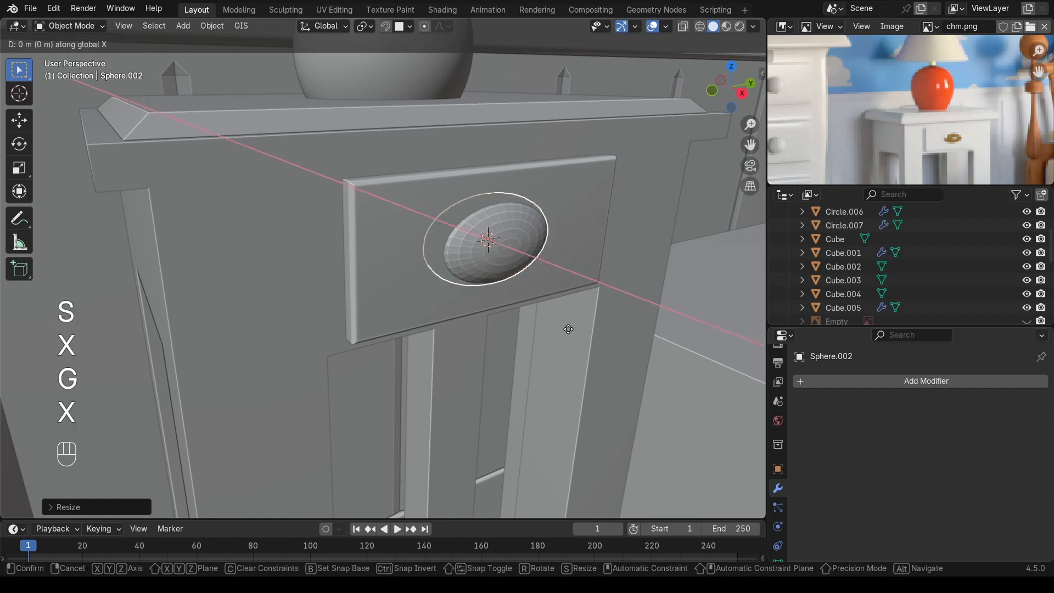
key("x")
left_click(578, 333)
middle_click_drag(577, 333, 429, 319)
key("g")
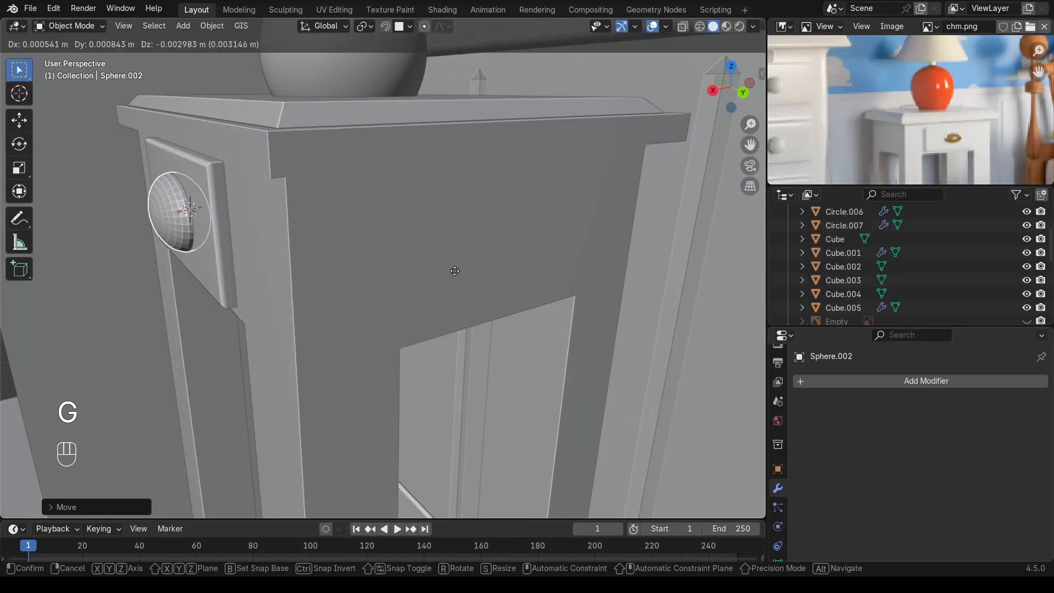
key("x")
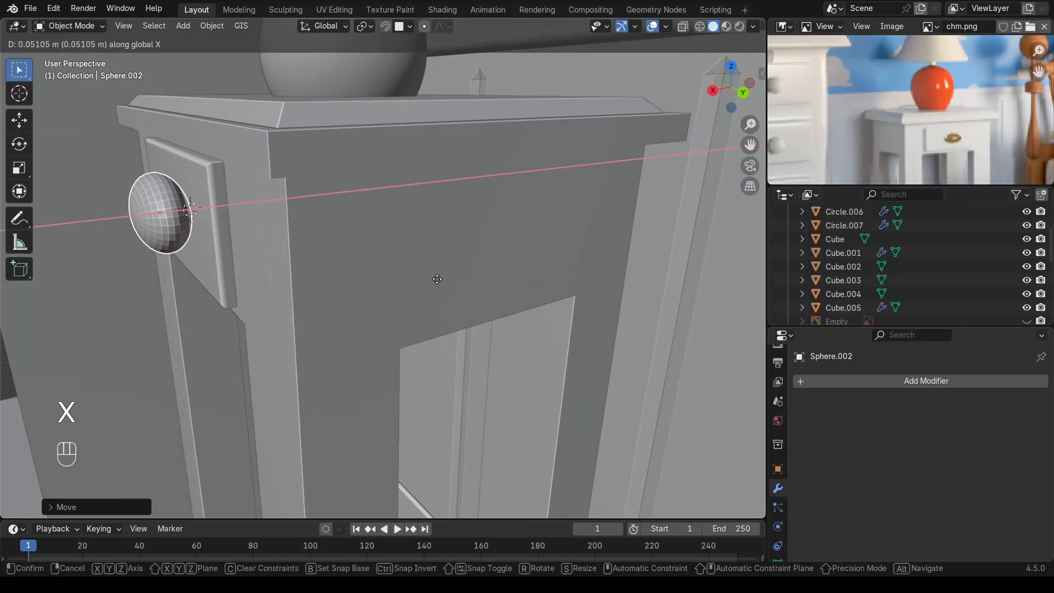
left_click(438, 278)
Step: Shrink the drawer knob to about 0.55 of its size and apply Shade Smooth to it
middle_click_drag(237, 223, 334, 204)
key("KP_3")
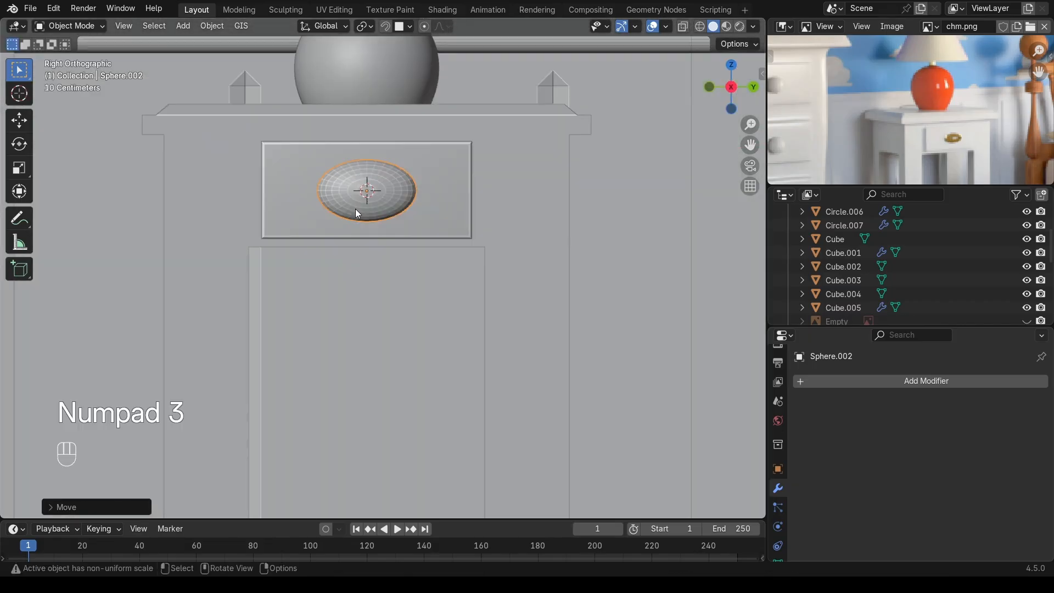
key("s")
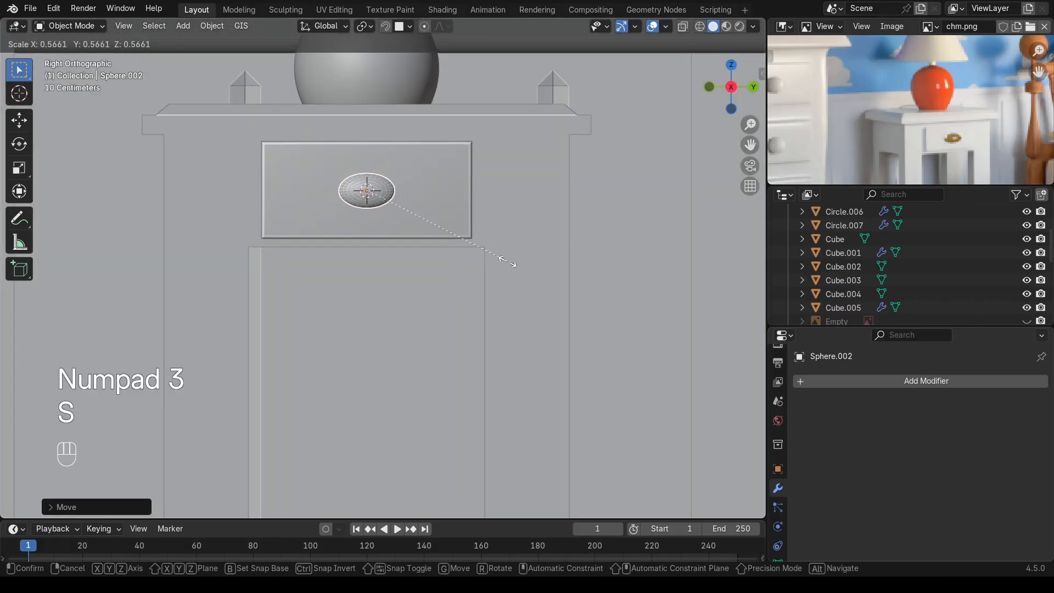
left_click(494, 258)
middle_click_drag(434, 193, 457, 330)
right_click(455, 330)
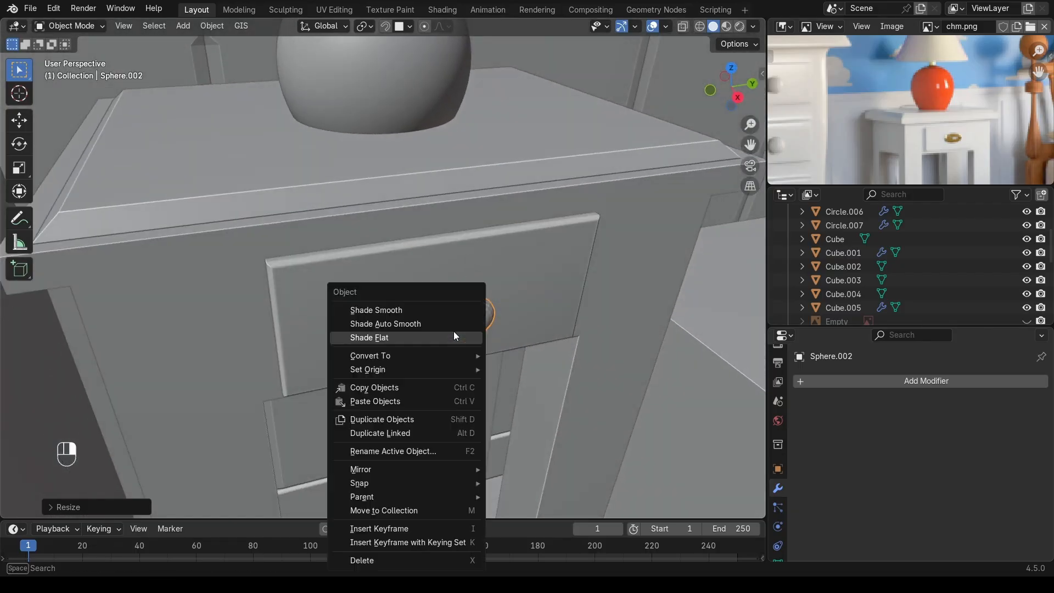
left_click(412, 310)
scroll(445, 335, "down", 6)
scroll(433, 330, "down", 3)
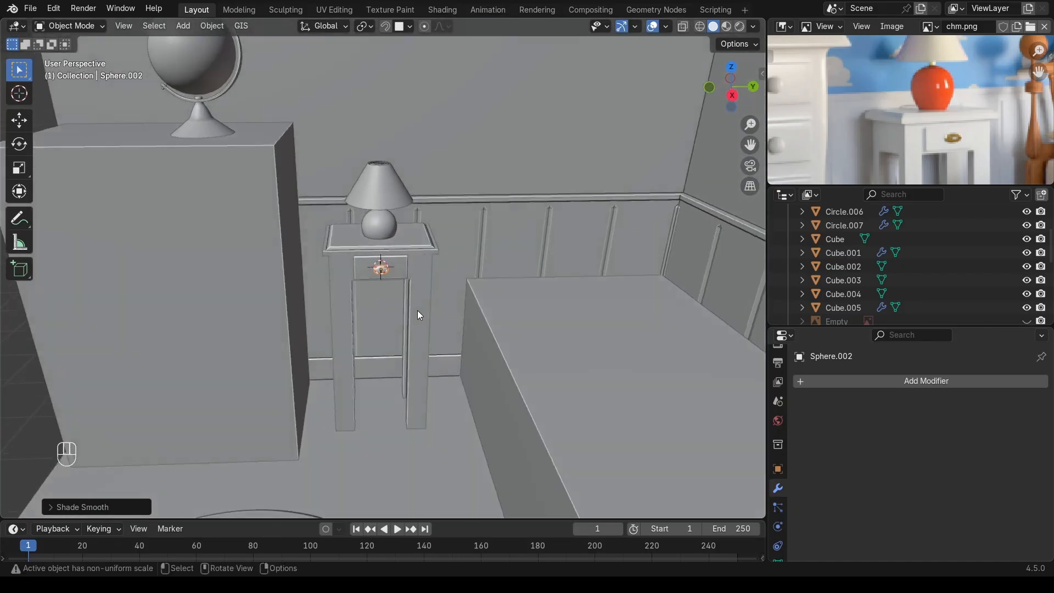
scroll(411, 285, "up", 6)
left_click(364, 150)
scroll(366, 156, "down", 3)
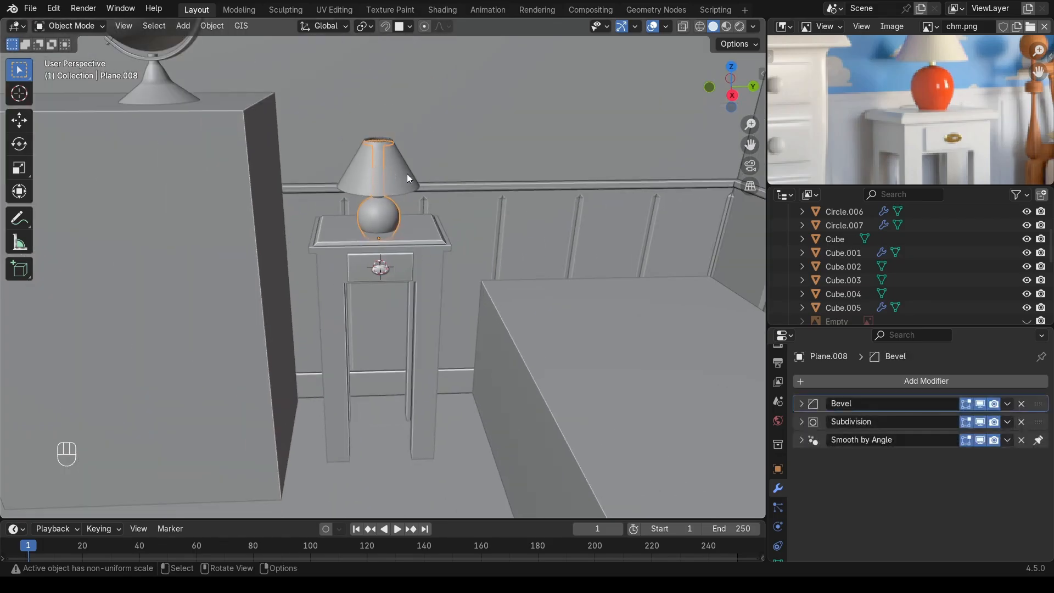
left_click(407, 174, "shift")
scroll(412, 177, "up", 3)
left_click(384, 181)
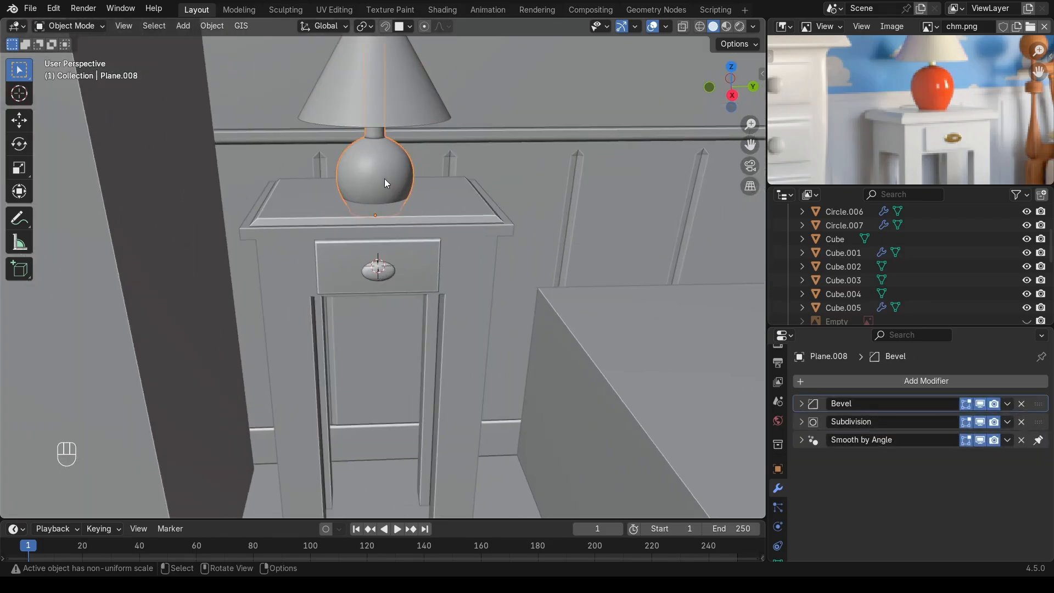
key("g")
right_click(389, 110)
Step: Parent the lampshade to the lamp base using the Object option
middle_click_drag(390, 111, 367, 187, "shift")
left_click(391, 181)
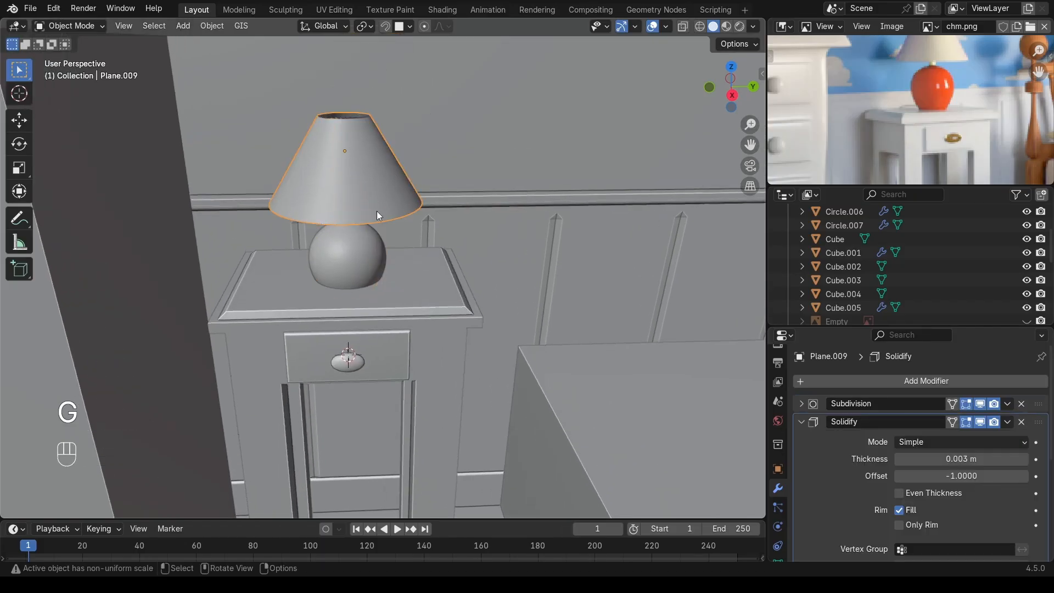
left_click(356, 271, "shift")
key("ctrl+p")
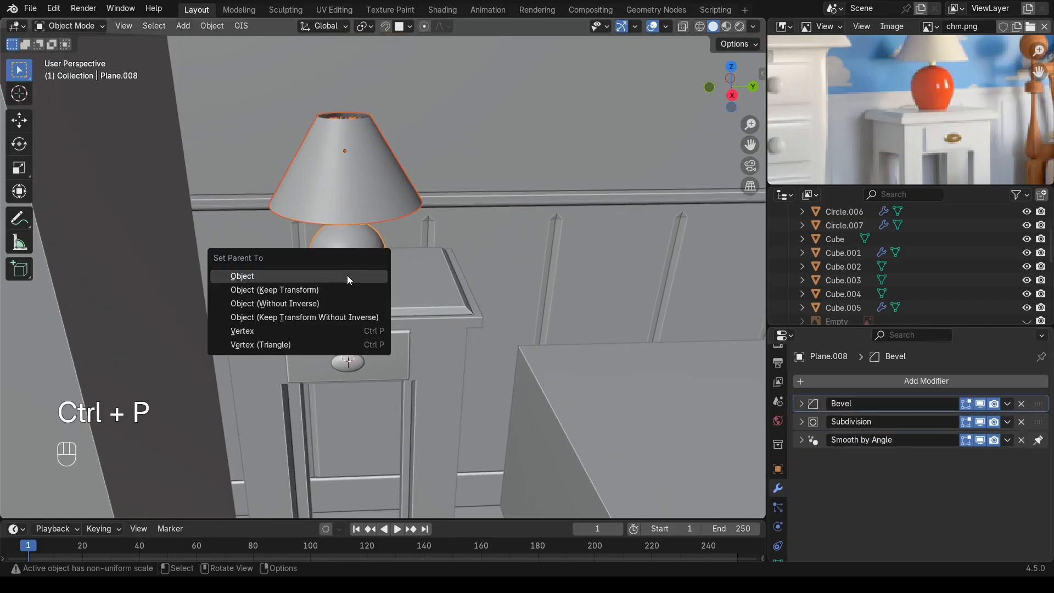
left_click(347, 276)
scroll(346, 274, "down", 2)
Step: Raise the lamp about 0.12 m along global Z in the right view so its base rests on the bedside tabletop
left_click(361, 270)
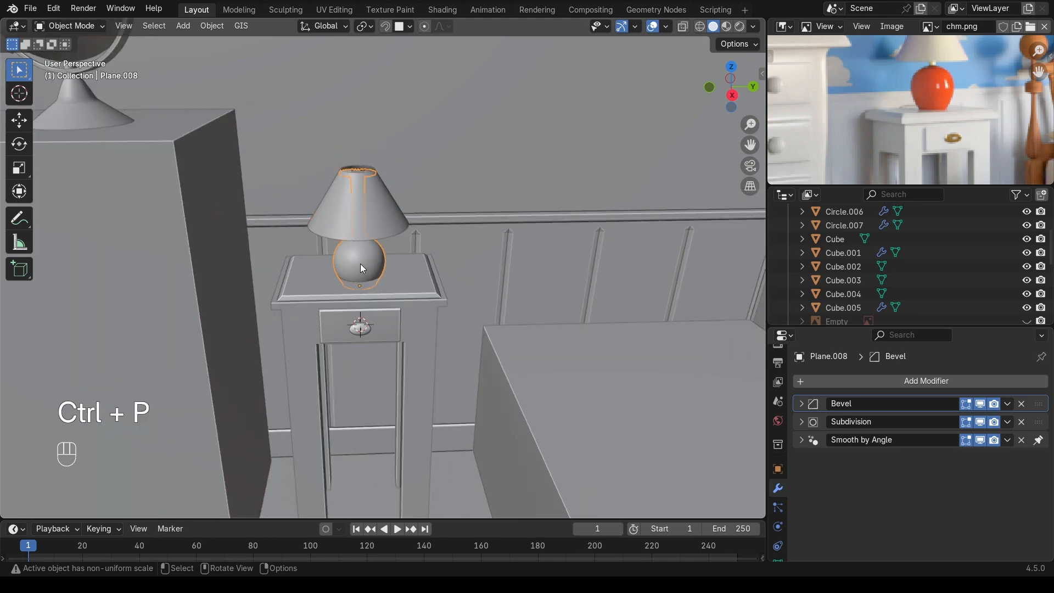
key("KP_1")
key("KP_3")
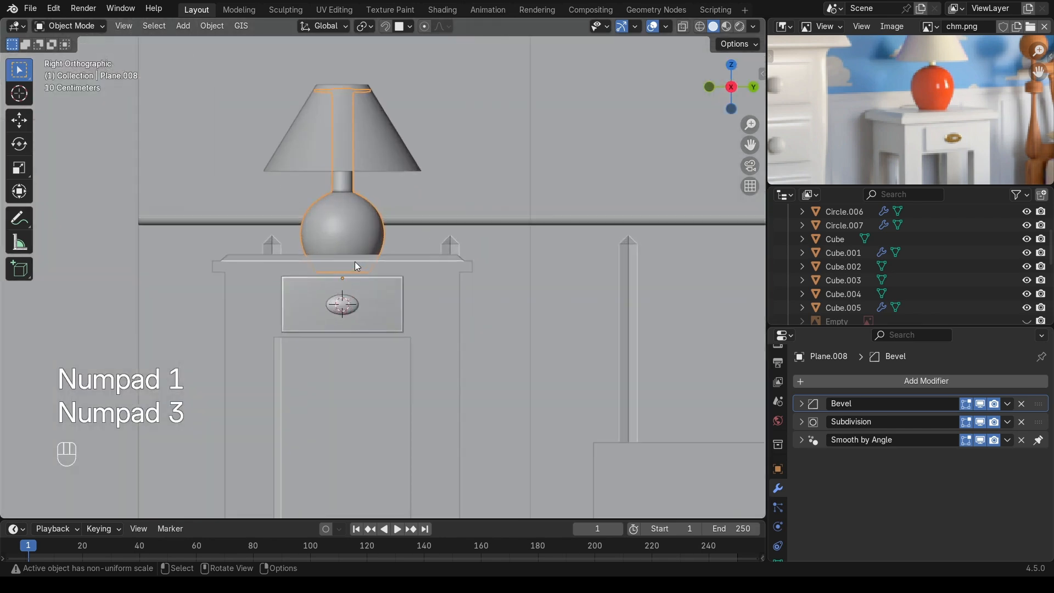
key("g")
key("z")
key("shift")
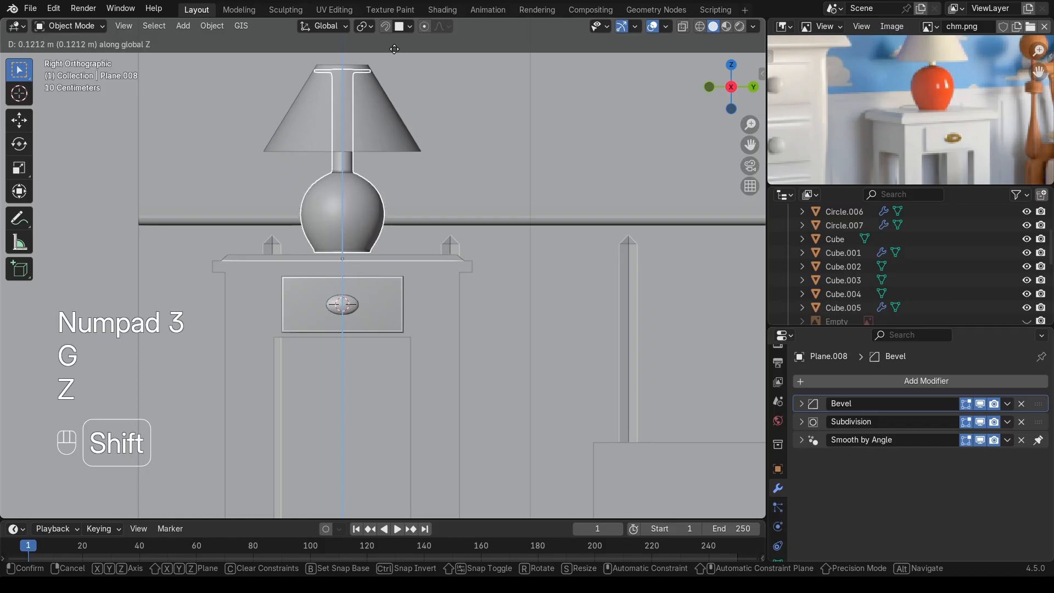
left_click(368, 88)
middle_click_drag(368, 88, 370, 263)
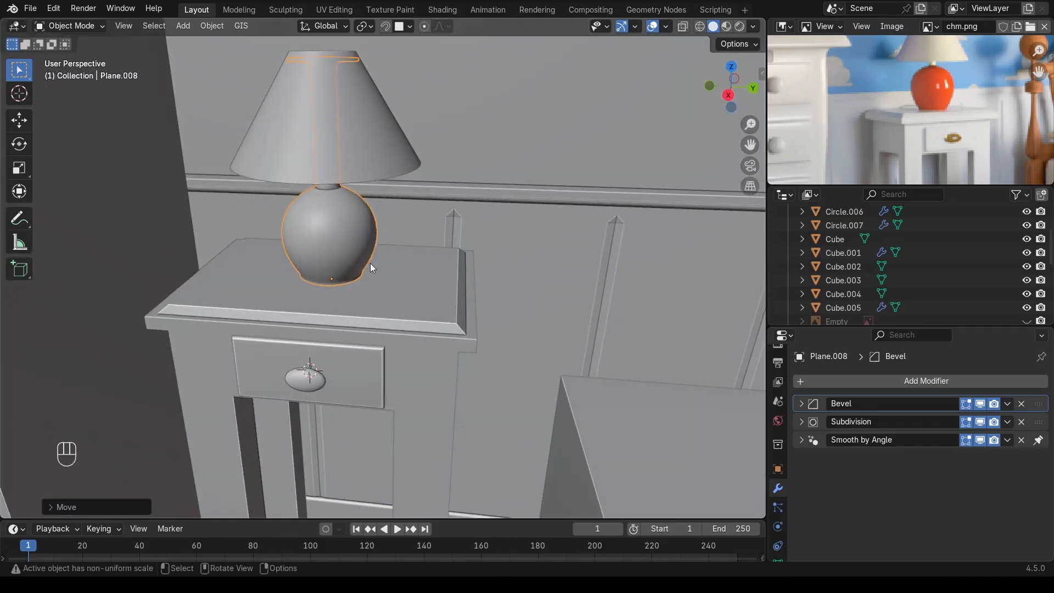
Step: Try a further small vertical adjustment of the lamp on the tabletop and undo it
scroll(350, 214, "down", 1)
scroll(362, 230, "up", 2)
scroll(357, 242, "down", 2)
middle_click_drag(329, 336, 336, 291)
scroll(337, 291, "up", 3)
key("g")
key("z")
left_click(346, 187)
middle_click_drag(346, 186, 342, 222)
key("ctrl+z")
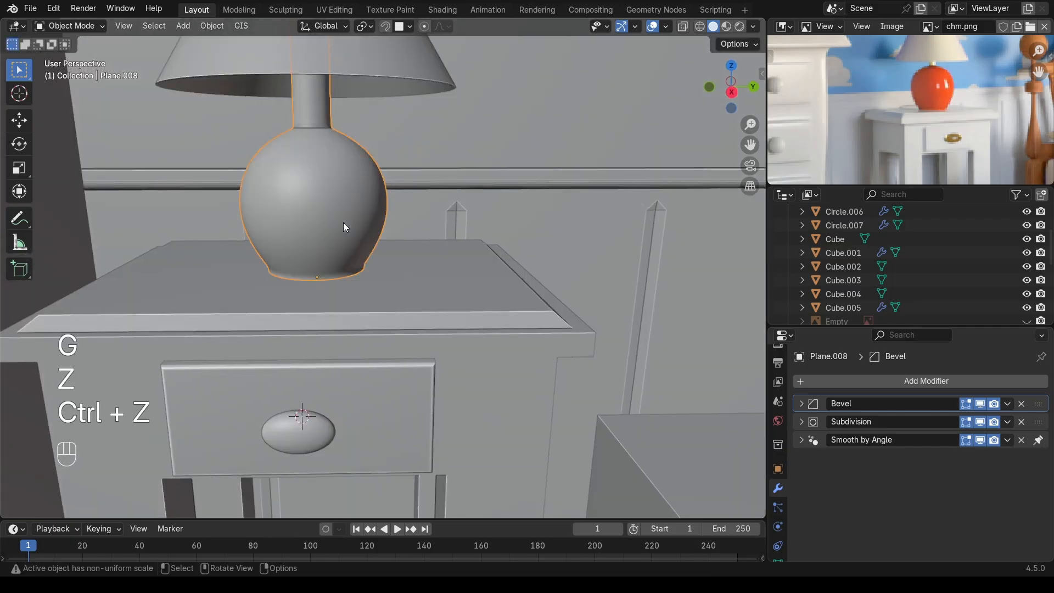
Step: Check the bucket's grouping with a cancelled test move and inspect its rim
scroll(344, 223, "down", 3)
scroll(360, 217, "up", 2)
scroll(279, 97, "down", 4)
middle_click_drag(279, 97, 286, 87)
scroll(382, 422, "down", 5)
left_click(389, 387)
scroll(387, 393, "down", 3)
middle_click_drag(385, 400, 366, 341, "shift")
key("g")
right_click(478, 116)
left_click(481, 147)
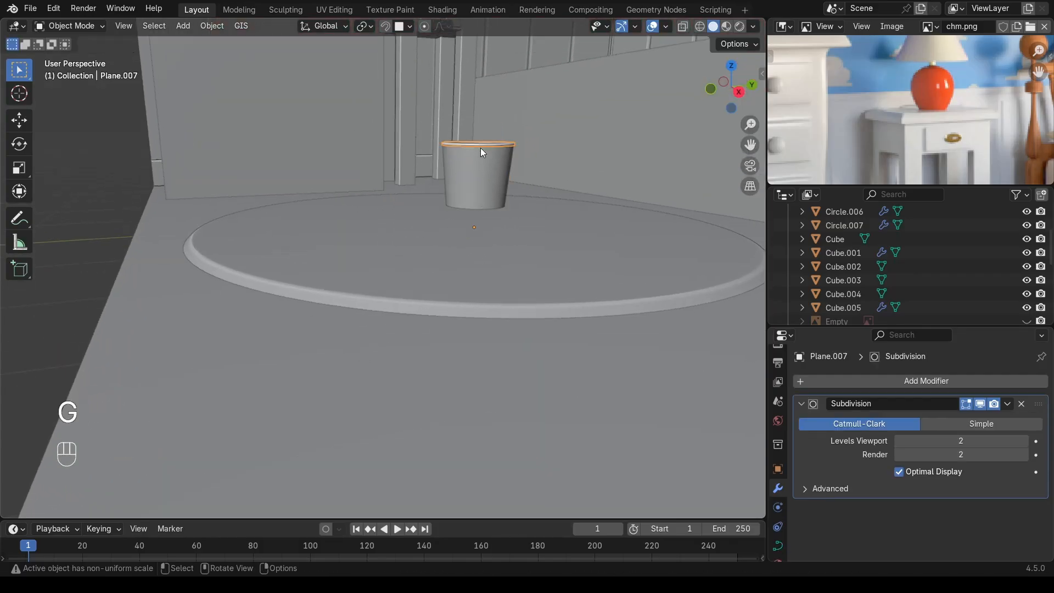
scroll(467, 153, "down", 4)
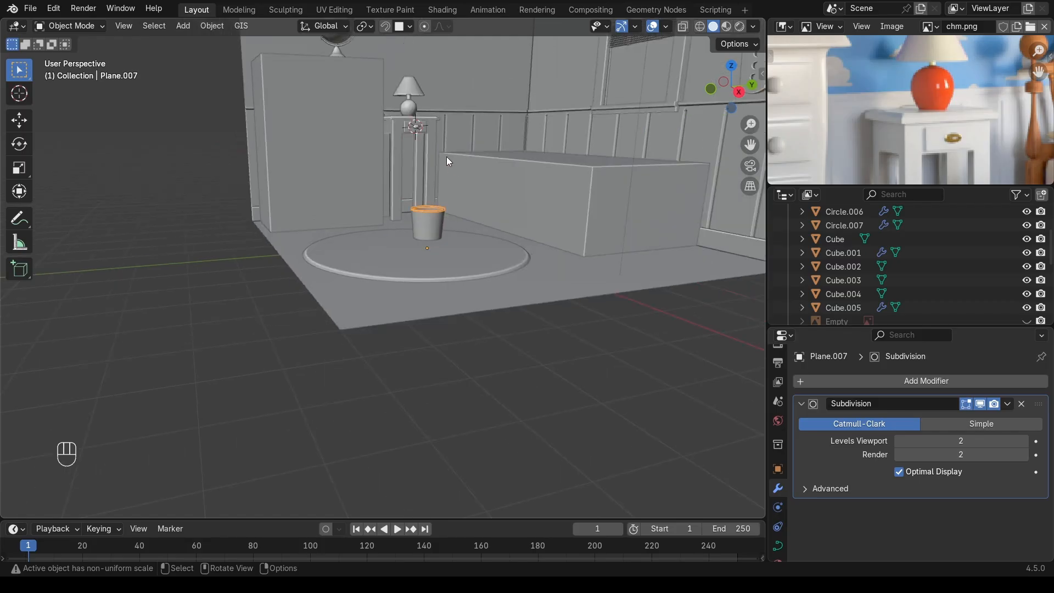
Step: Check whether the globe's parts follow its base with a cancelled test move
middle_click_drag(446, 141, 434, 300, "shift")
scroll(407, 260, "up", 4)
middle_click_drag(407, 260, 443, 309, "shift")
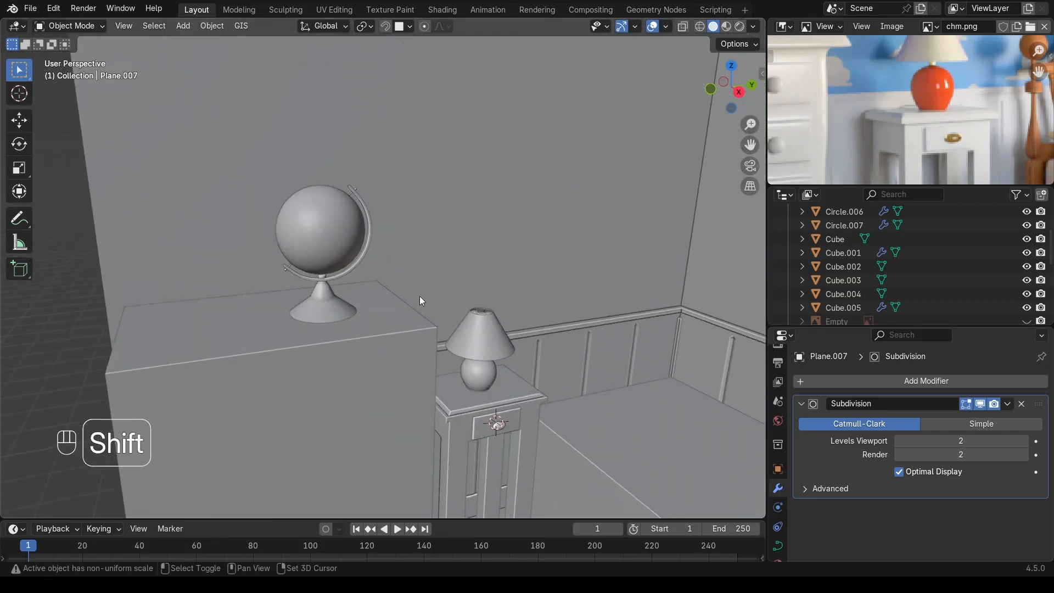
left_click(324, 311)
key("g")
right_click(308, 282)
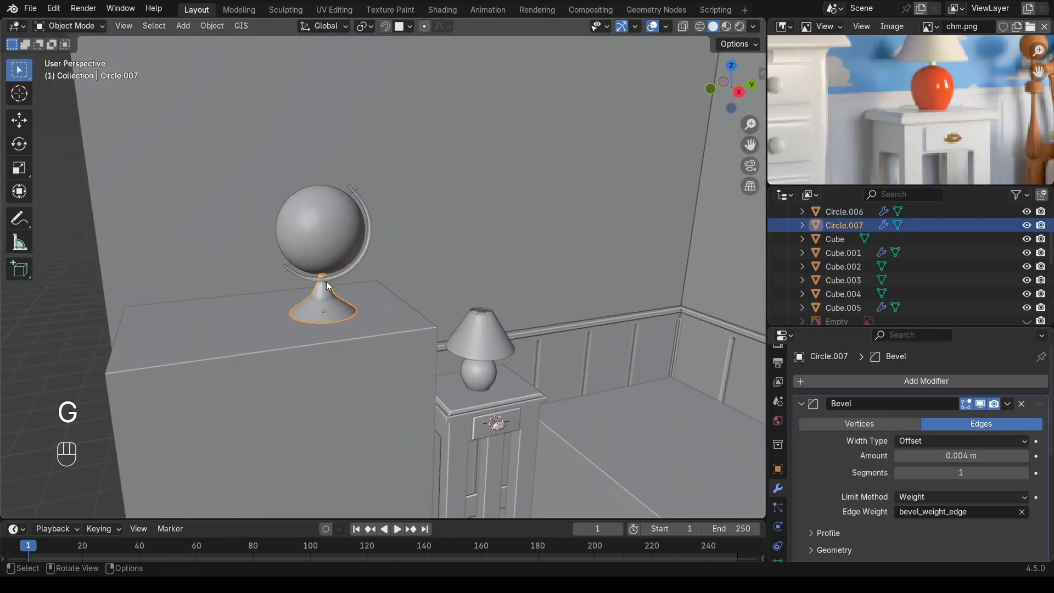
Step: Parent the globe sphere, its curved arm and both bolts to the globe's base as Object
scroll(320, 276, "up", 3)
left_click(318, 276)
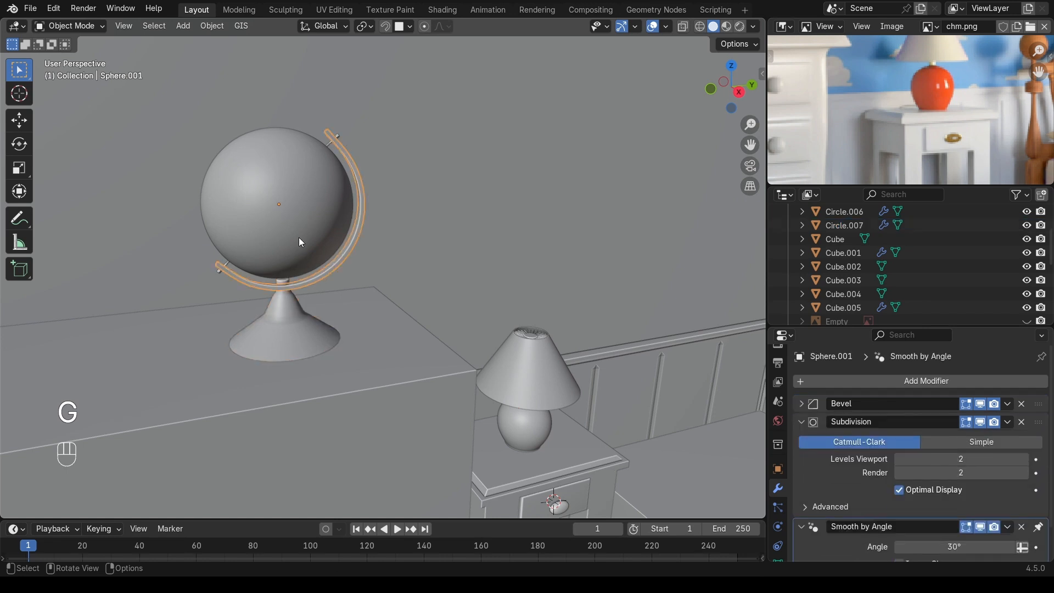
left_click(308, 203, "shift")
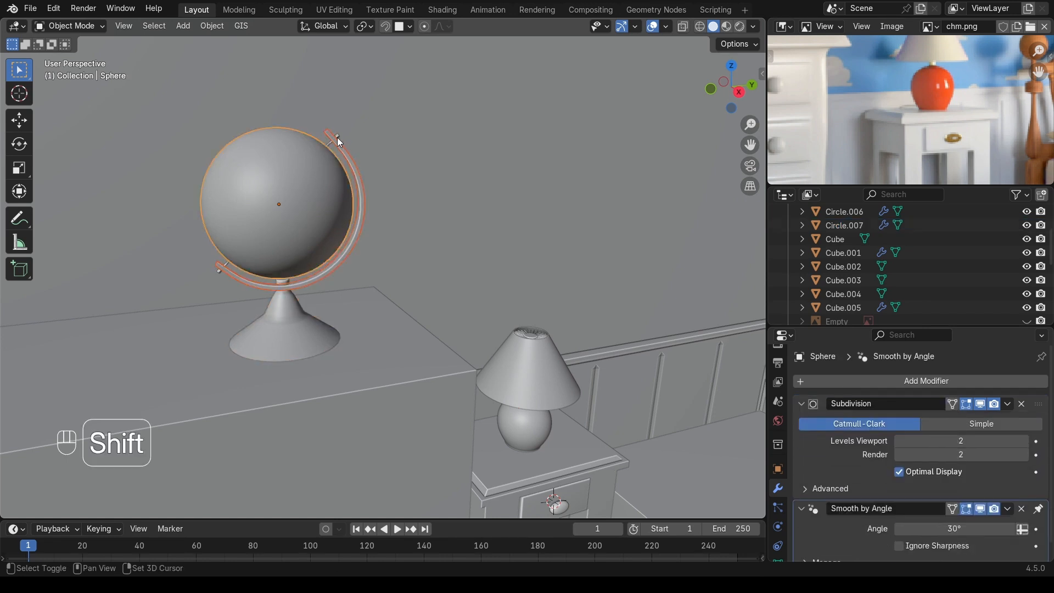
left_click(335, 137, "shift")
left_click(335, 134, "shift")
left_click(336, 134, "shift")
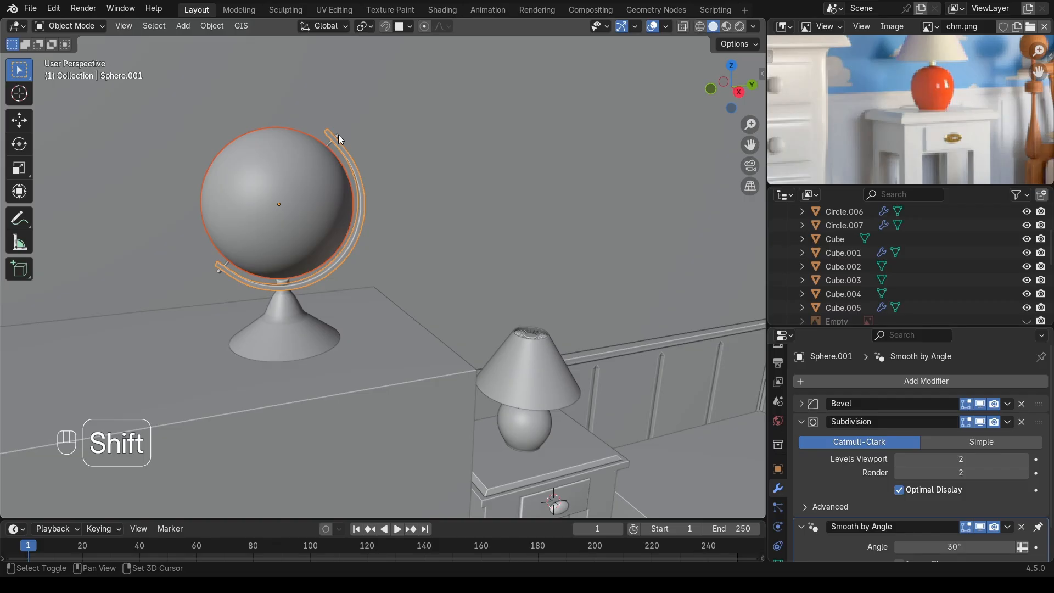
left_click(337, 135, "shift")
left_click(337, 135, "shift")
left_click(337, 135, "shift")
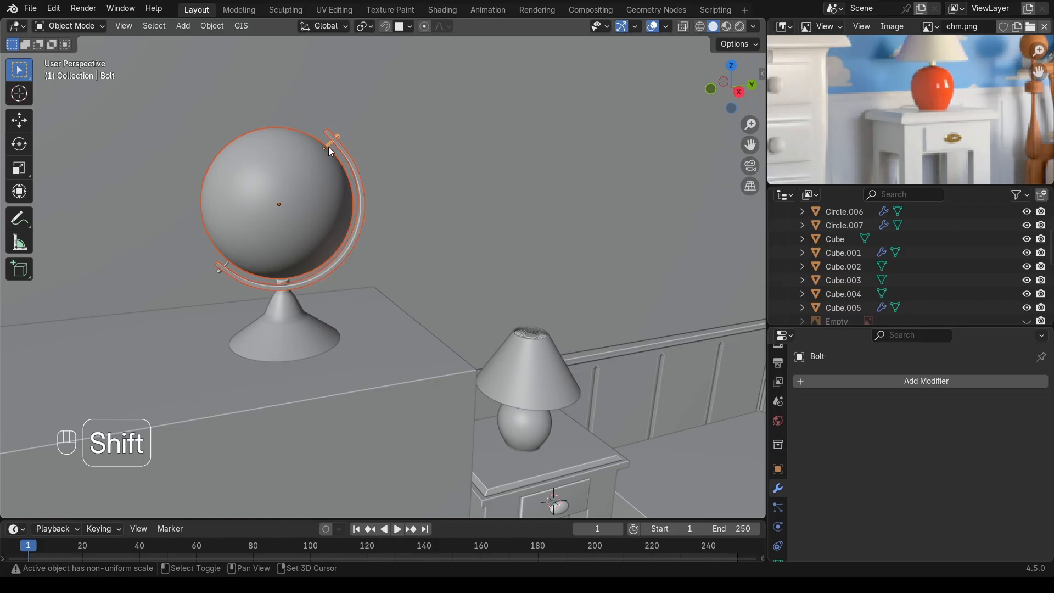
left_click(220, 269, "shift")
scroll(370, 173, "down", 6)
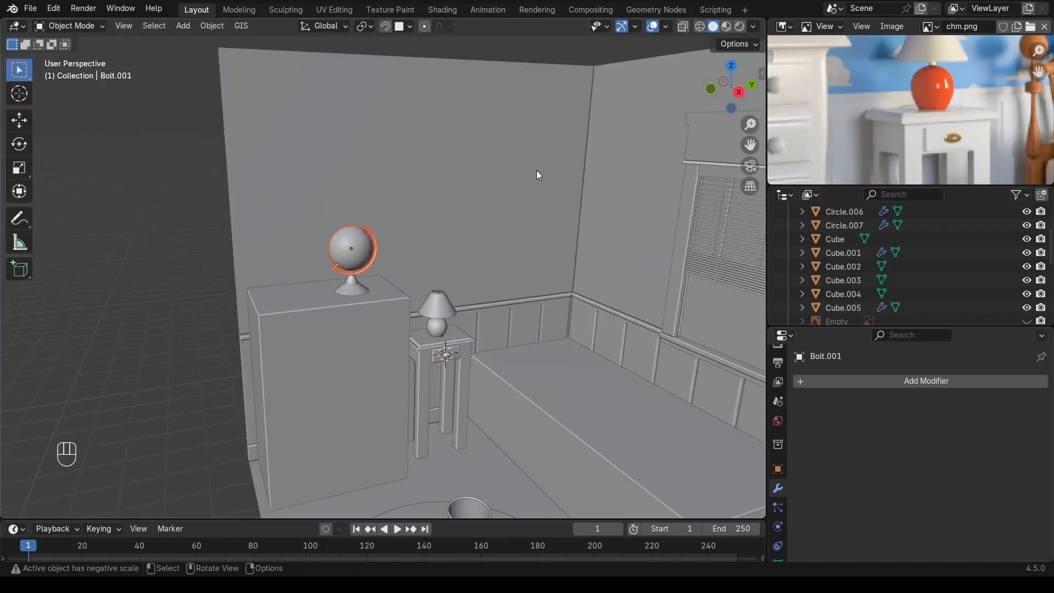
scroll(407, 199, "up", 6)
left_click(253, 335, "shift")
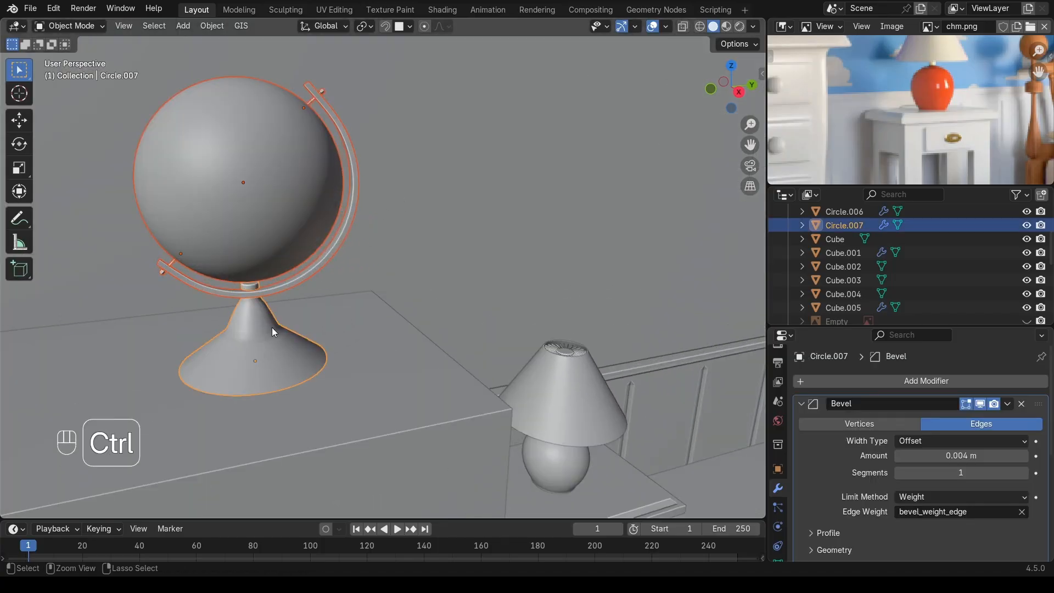
key("ctrl+p")
left_click(272, 328)
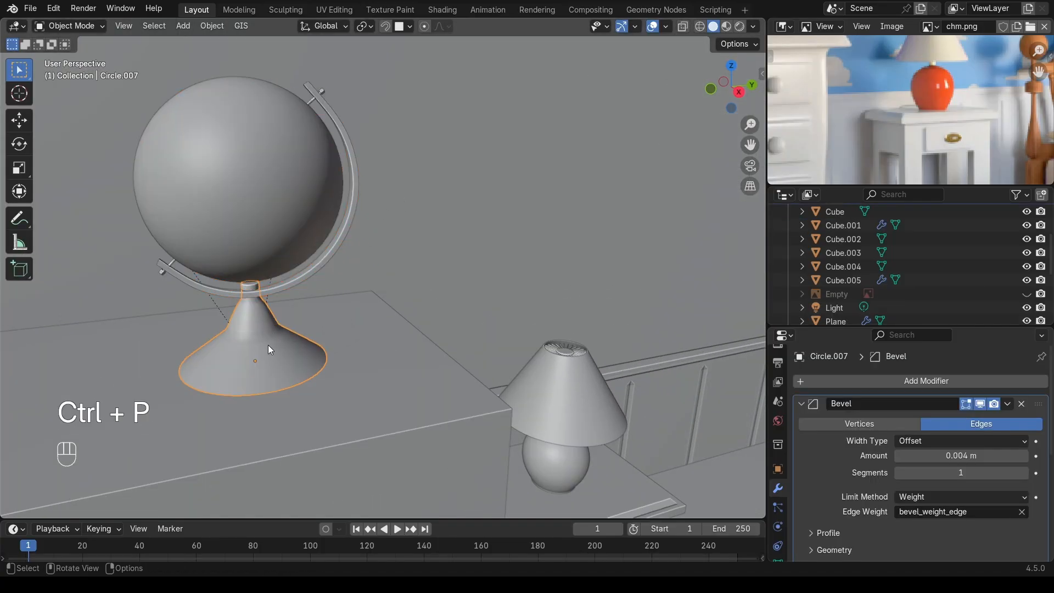
Step: Check that the complete globe moves with its base using a cancelled test move
left_click(269, 347)
scroll(269, 350, "down", 5)
key("g")
right_click(253, 299)
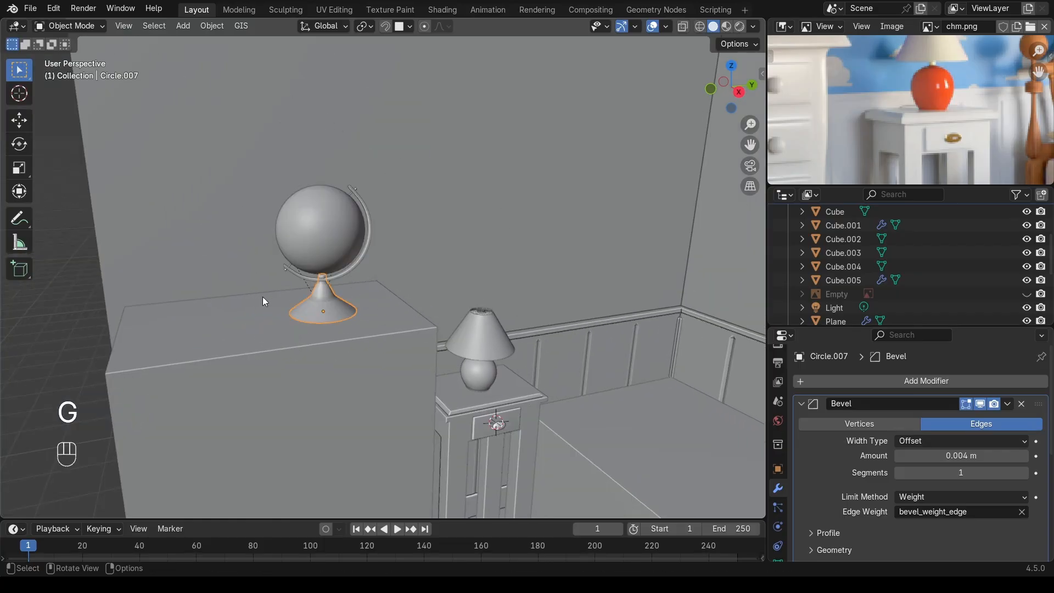
Step: Zoom out the reference image and enlarge its area to show the whole bedroom
scroll(895, 124, "down", 4)
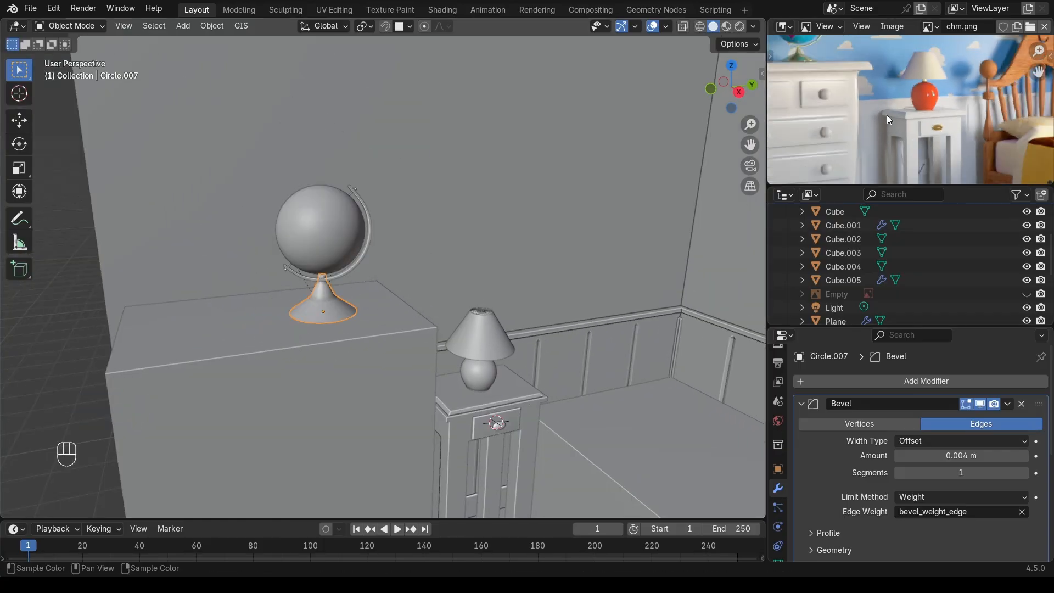
left_click_drag(832, 188, 832, 229)
left_click_drag(817, 324, 818, 389)
Step: Scale the whole globe up slightly from its base in the right view, judging its size against the reference image
middle_click_drag(284, 242, 354, 123)
middle_click_drag(354, 123, 373, 253)
scroll(367, 130, "up", 2)
key("s")
right_click(387, 325)
key("KP_3")
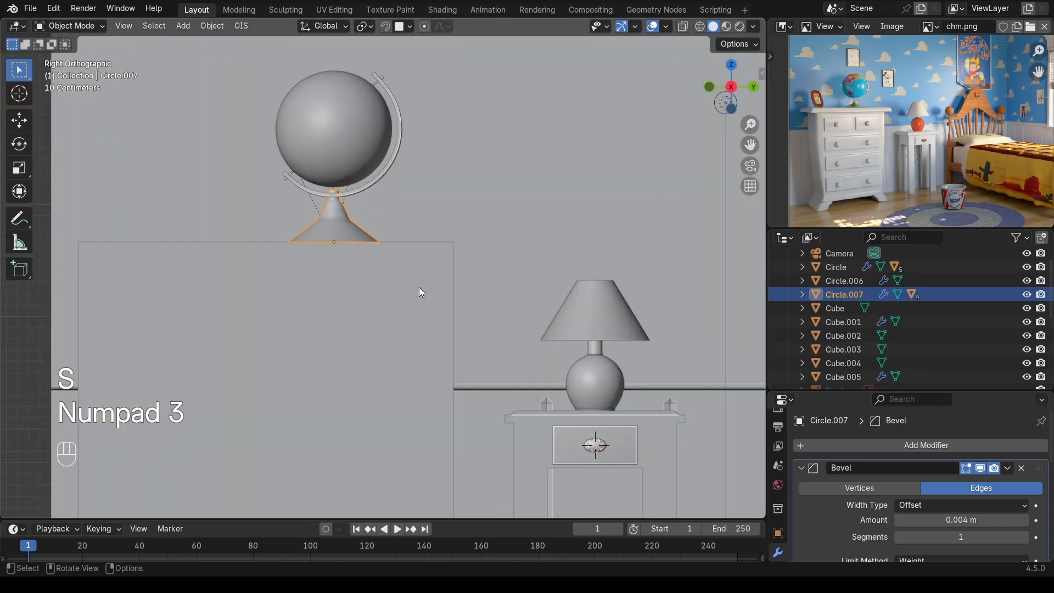
scroll(414, 237, "down", 1)
key("s")
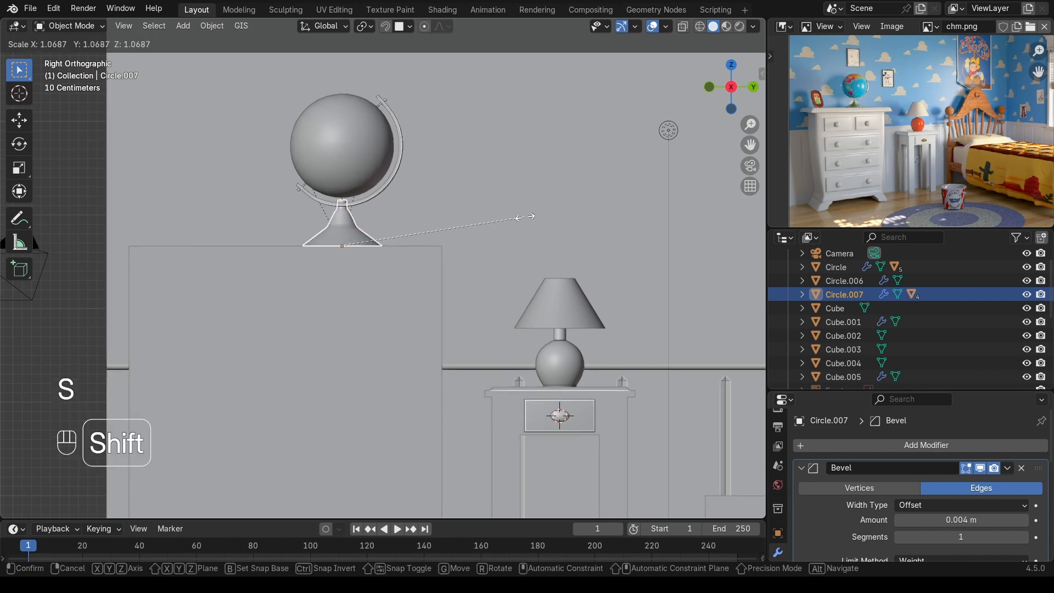
left_click(581, 213)
Step: Apply the scale of the globe's base
middle_click_drag(508, 198, 388, 337)
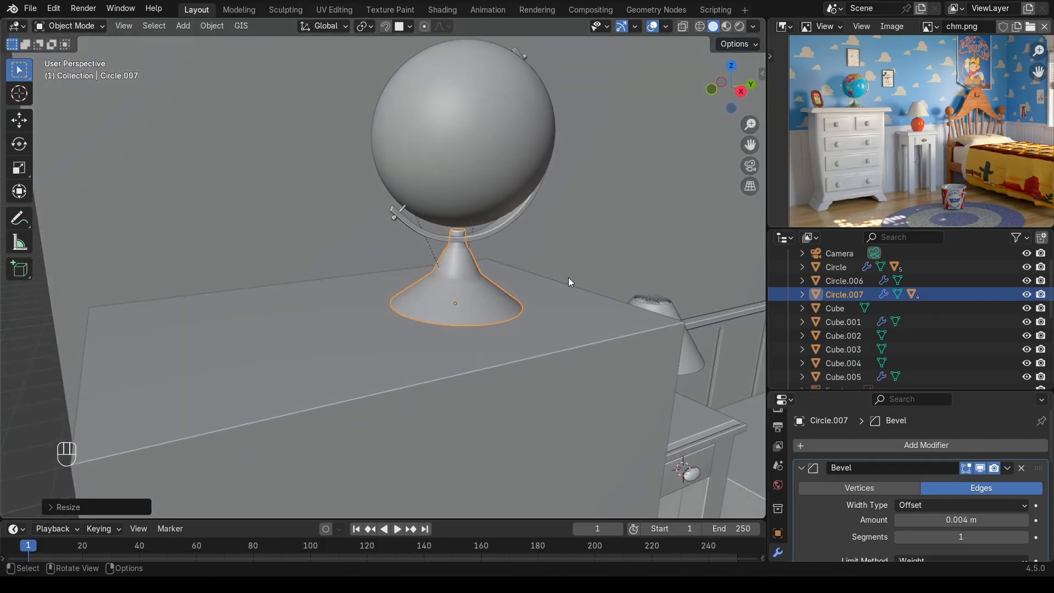
key("n")
key("n")
scroll(469, 250, "down", 3)
key("ctrl+a")
left_click(439, 248)
Step: Apply the scale of the globe sphere and of its curved arm
key("n")
key("n")
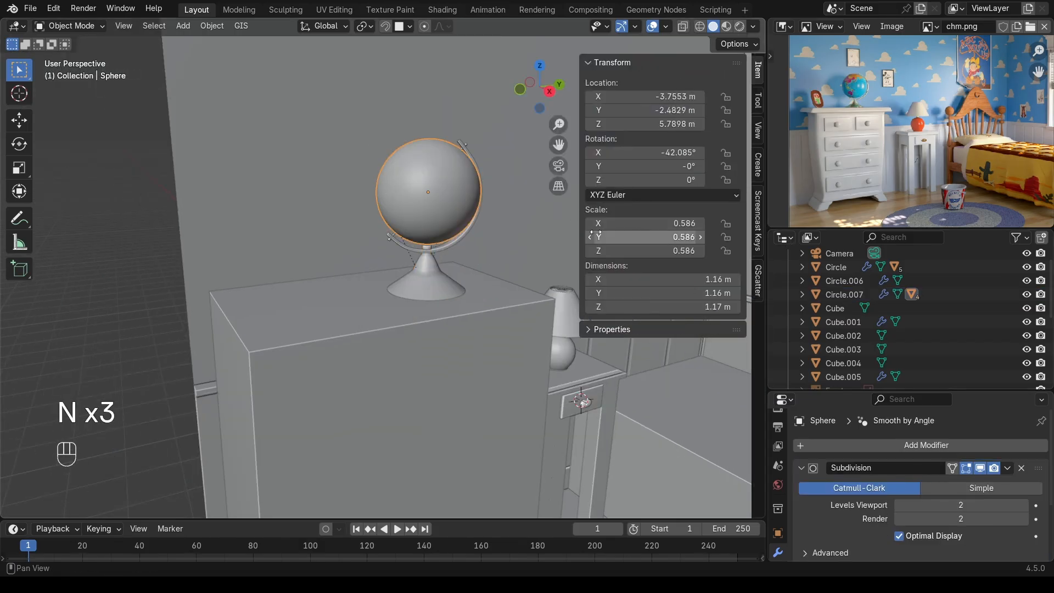
key("ctrl+a")
left_click(403, 218)
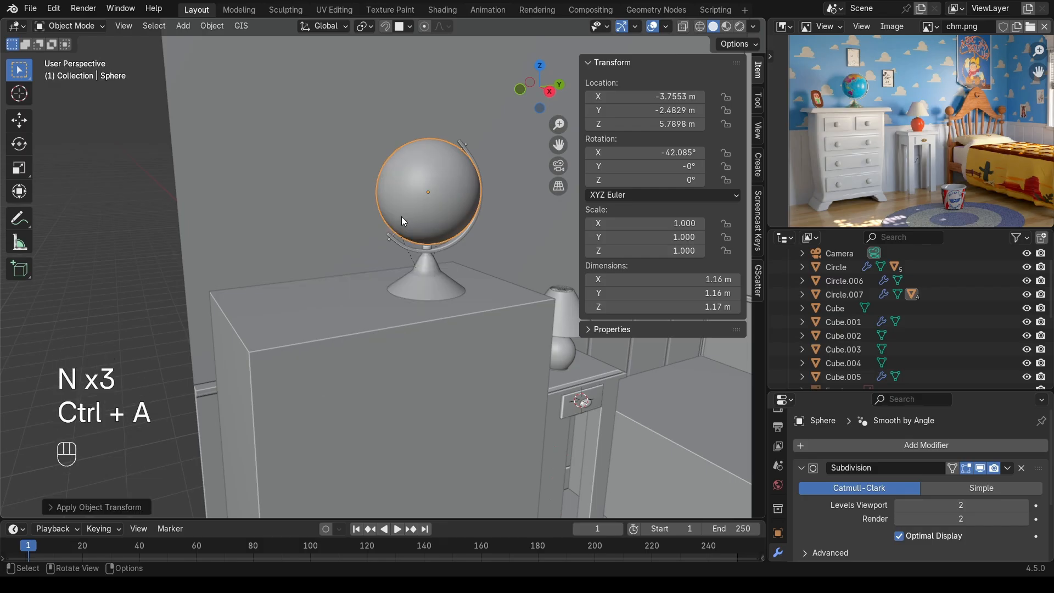
left_click(404, 247)
key("ctrl+a")
left_click(403, 247)
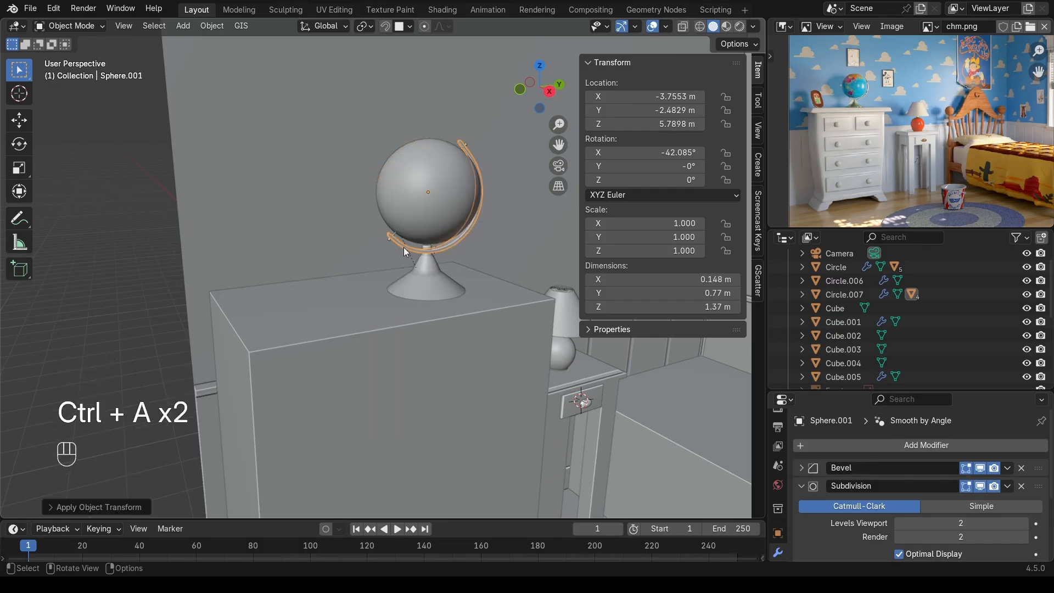
Step: Apply the scale of both globe bolts together and hide the transform values
left_click(388, 241)
scroll(468, 206, "up", 4)
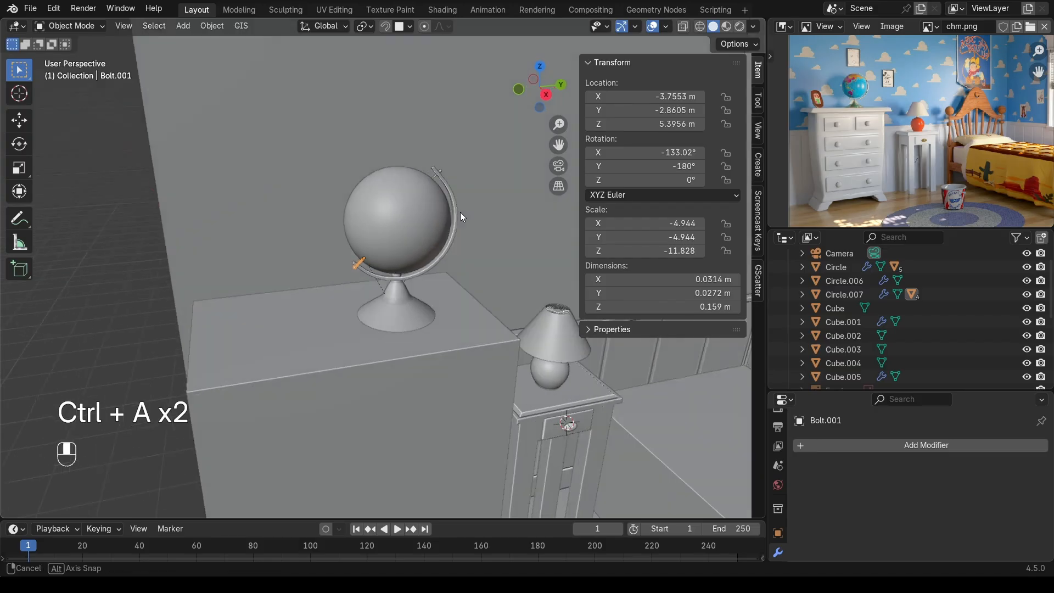
left_click(407, 144, "shift")
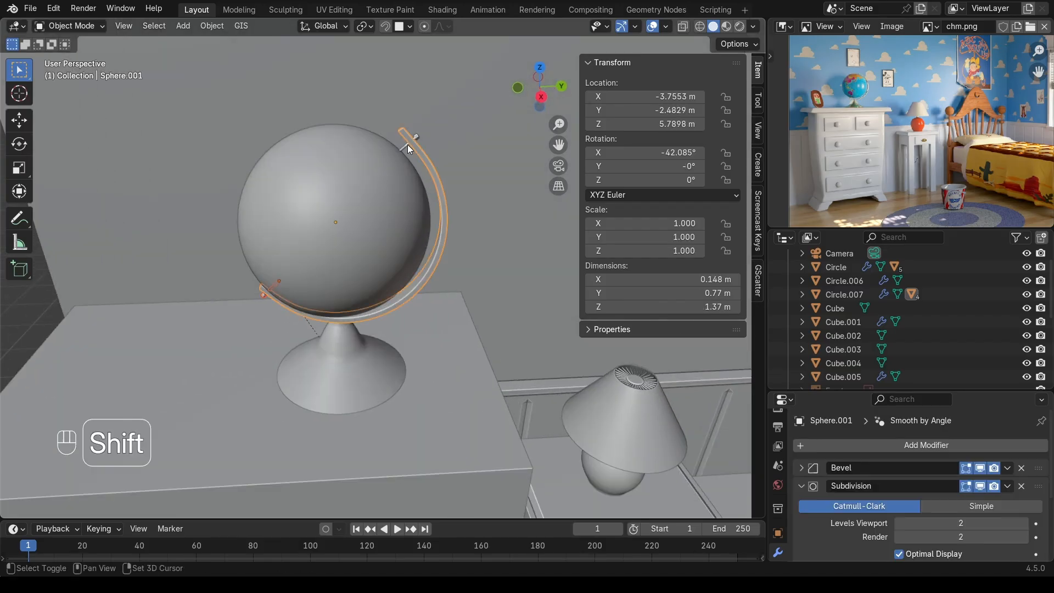
left_click(407, 146, "shift")
left_click(439, 204, "ctrl")
key("ctrl+a")
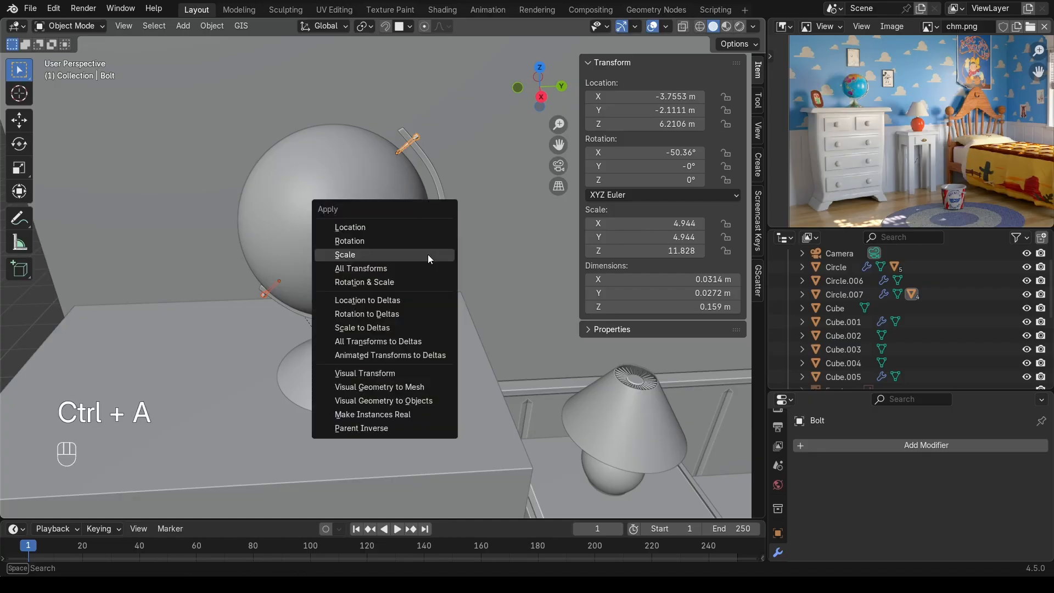
left_click(427, 255)
key("n")
Step: Select the large dresser block under the globe and save the project file
left_click(77, 351)
scroll(77, 350, "down", 10)
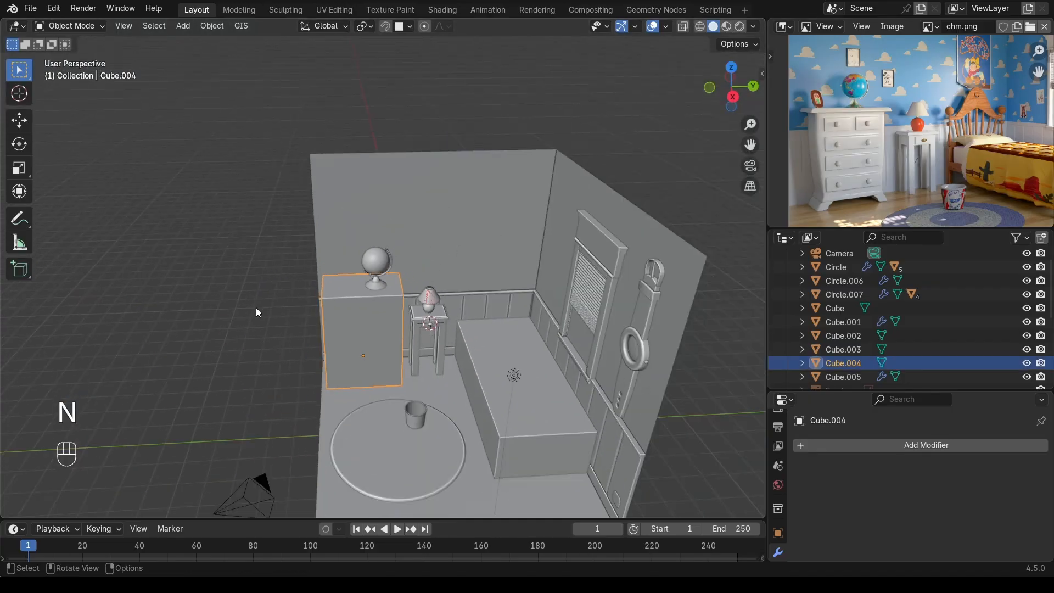
middle_click_drag(256, 307, 275, 287)
middle_click_drag(542, 305, 505, 301, "shift")
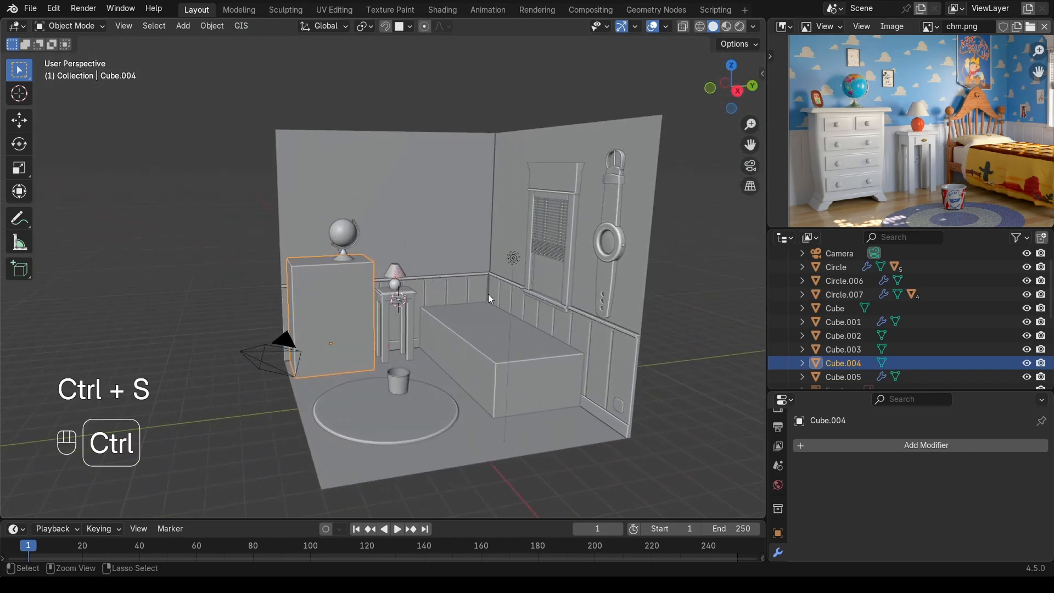
key("ctrl+s")
scroll(499, 292, "up", 2)
scroll(485, 301, "down", 2)
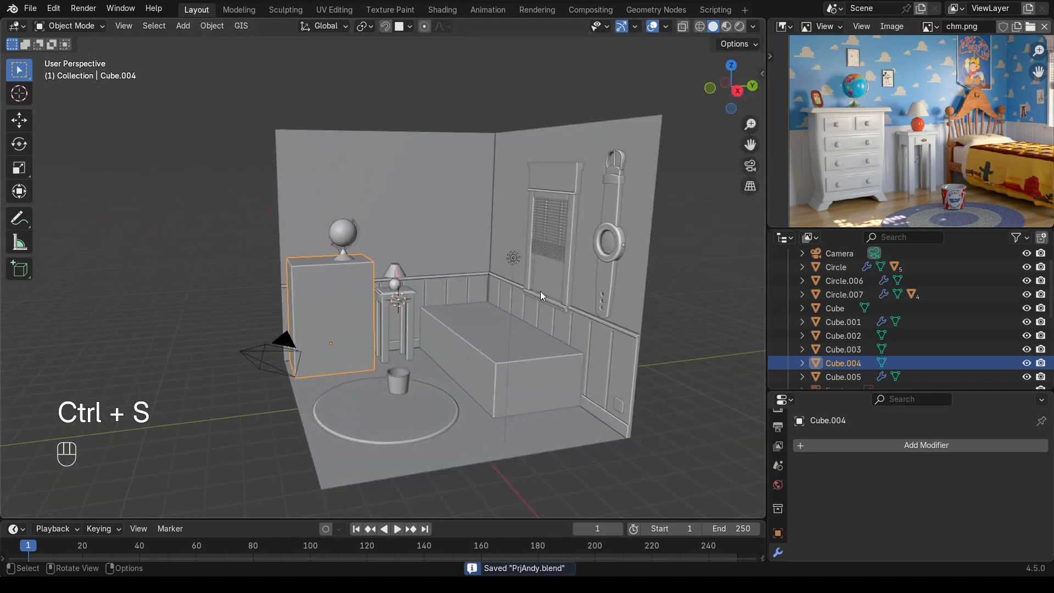
Step: Isolate the dresser block in local view and open its mesh for edge editing
scroll(485, 236, "up", 6)
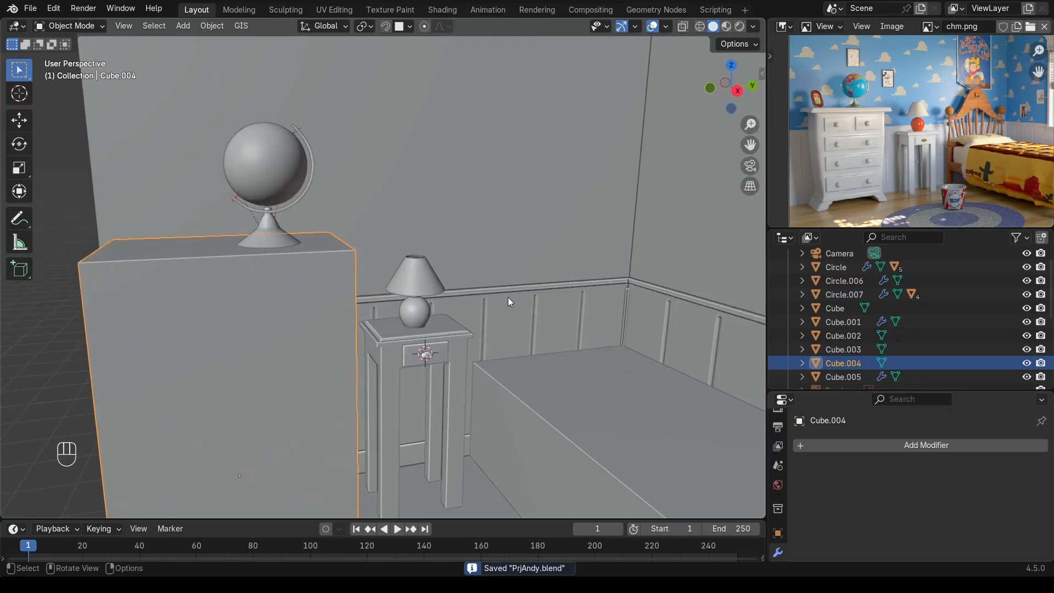
middle_click_drag(473, 348, 521, 340)
scroll(506, 344, "down", 5)
scroll(489, 332, "up", 2)
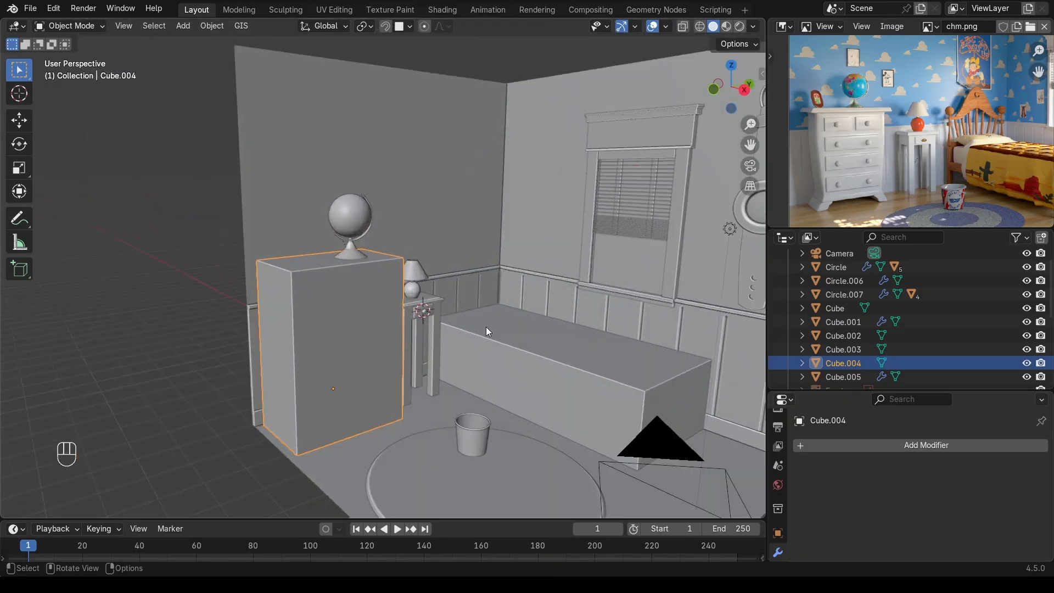
scroll(304, 268, "up", 4)
key("KP_Divide")
middle_click_drag(324, 292, 286, 242)
key("Tab")
key("2")
key("KP_3")
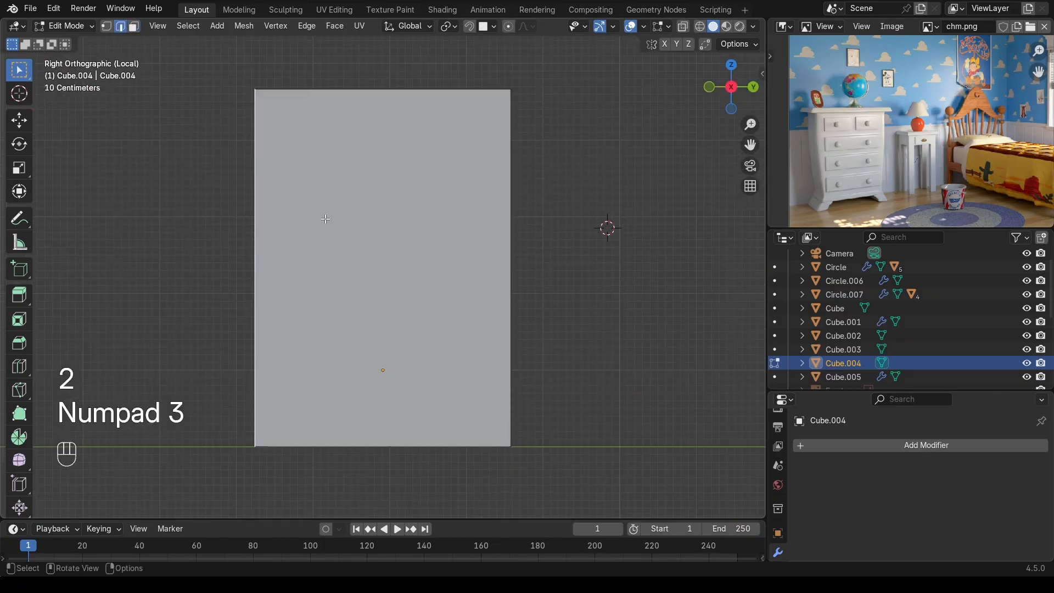
Step: Add two vertical loop cuts across the dresser front and spread them apart along Y by a factor of about 1.76
key("ctrl+r")
scroll(389, 97, "up", 1)
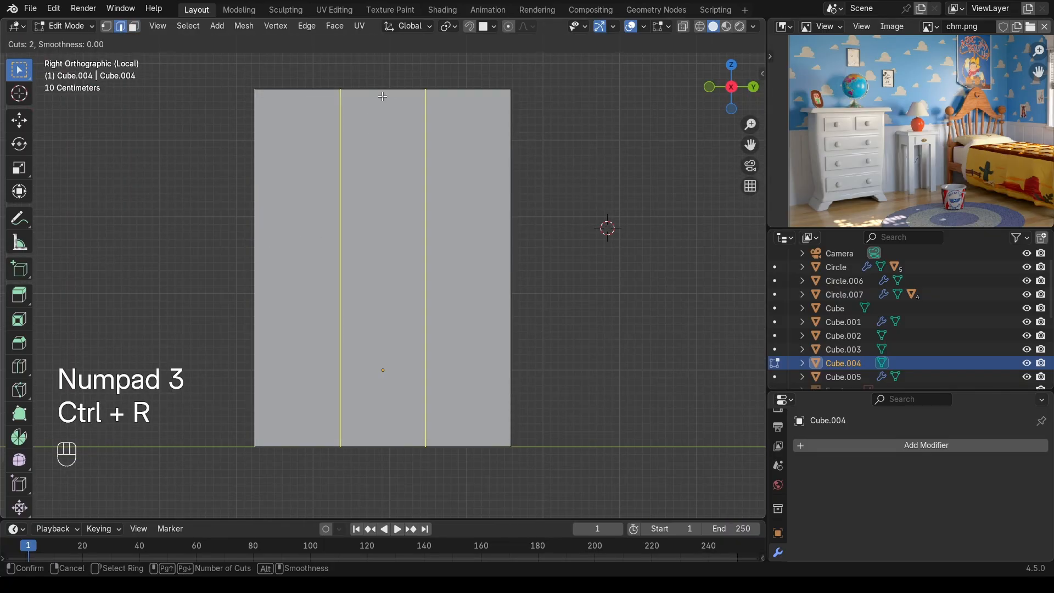
left_click(385, 97)
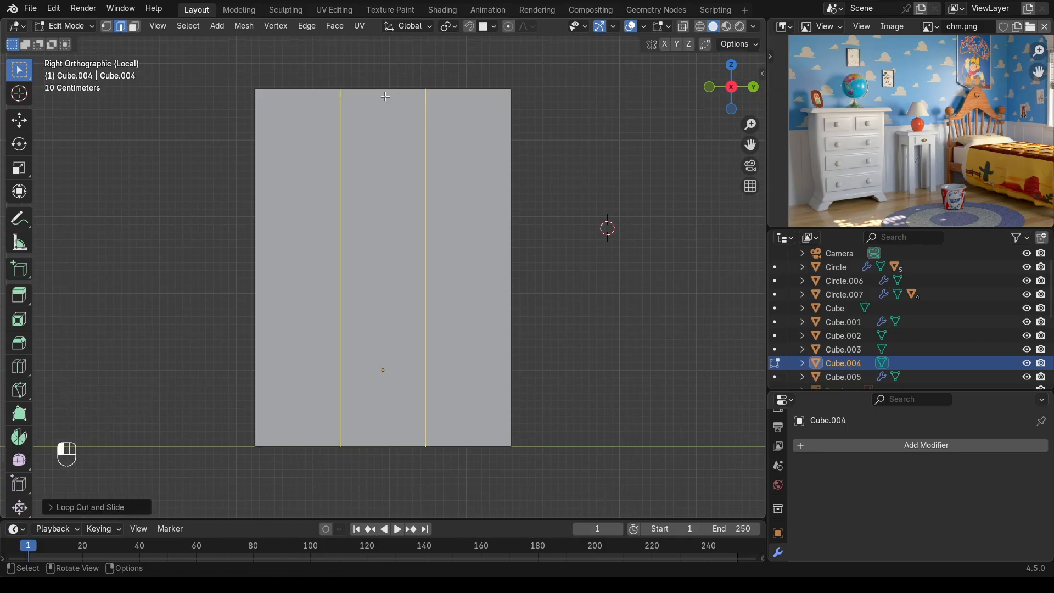
key("s")
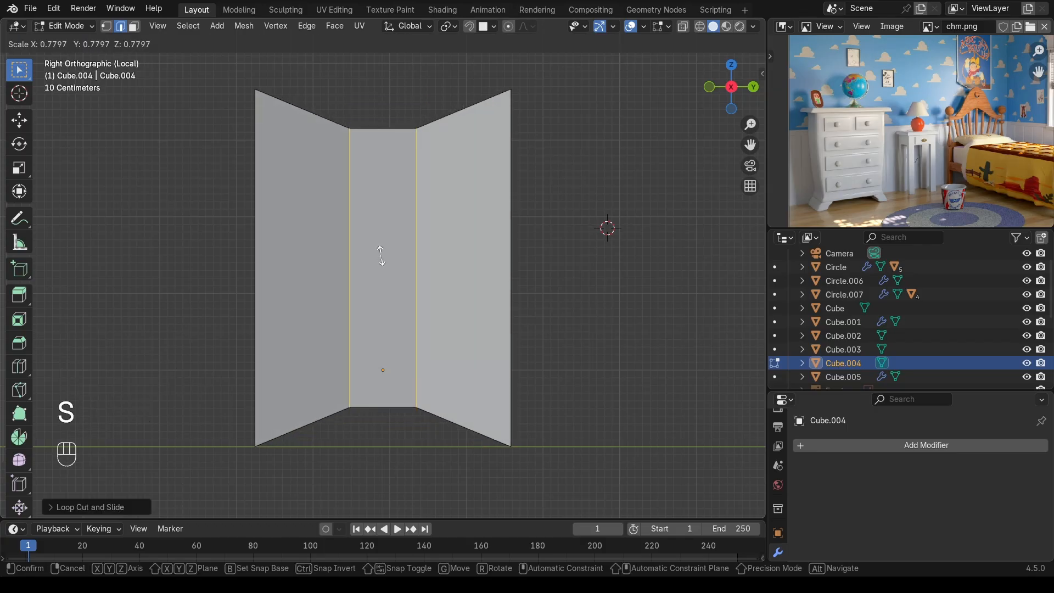
key("y")
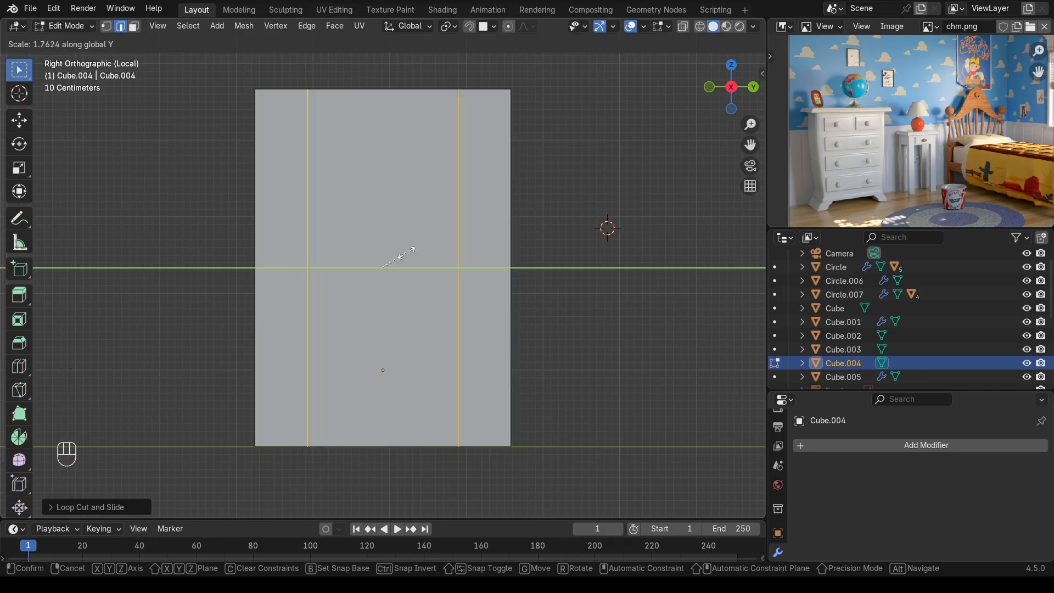
left_click(398, 256)
Step: Bevel the dresser block's four vertical corner edges with an offset of about 0.21 m and 8 segments
middle_click_drag(398, 257, 388, 187)
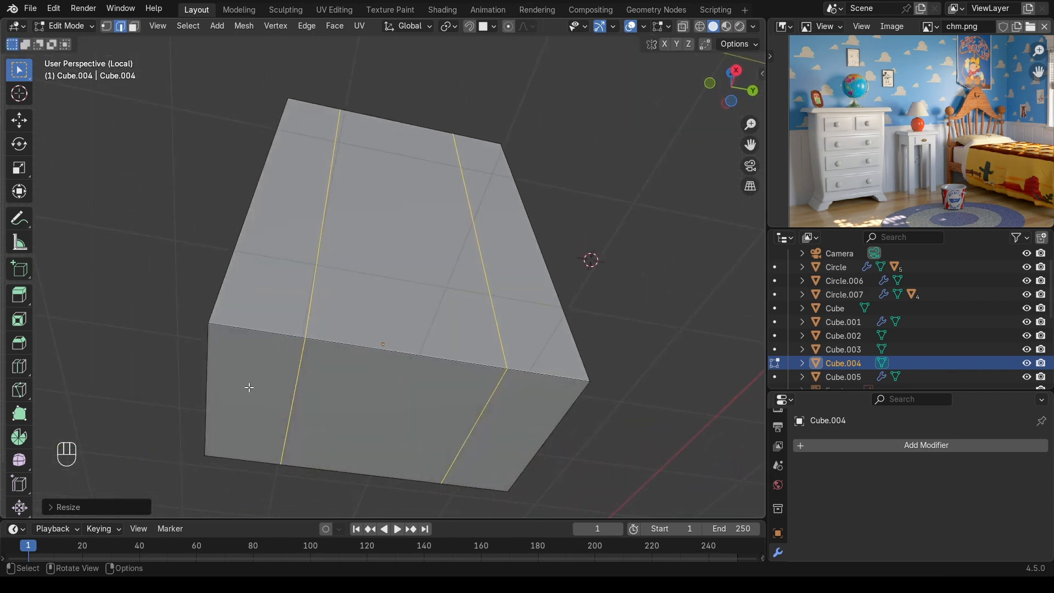
scroll(805, 196, "up", 3)
middle_click_drag(798, 185, 916, 78)
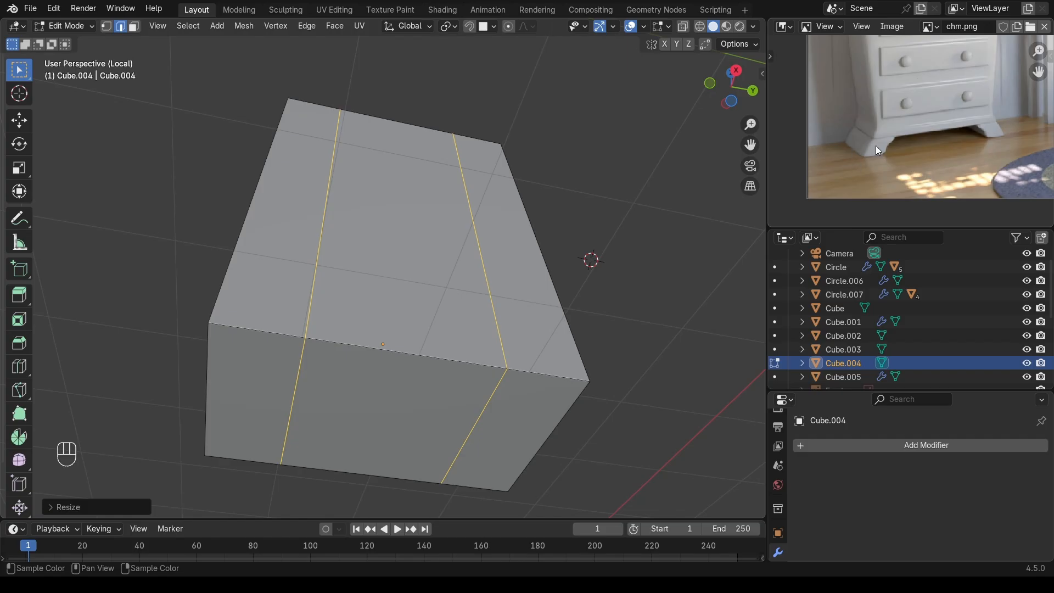
middle_click_drag(284, 135, 301, 242)
left_click(313, 227)
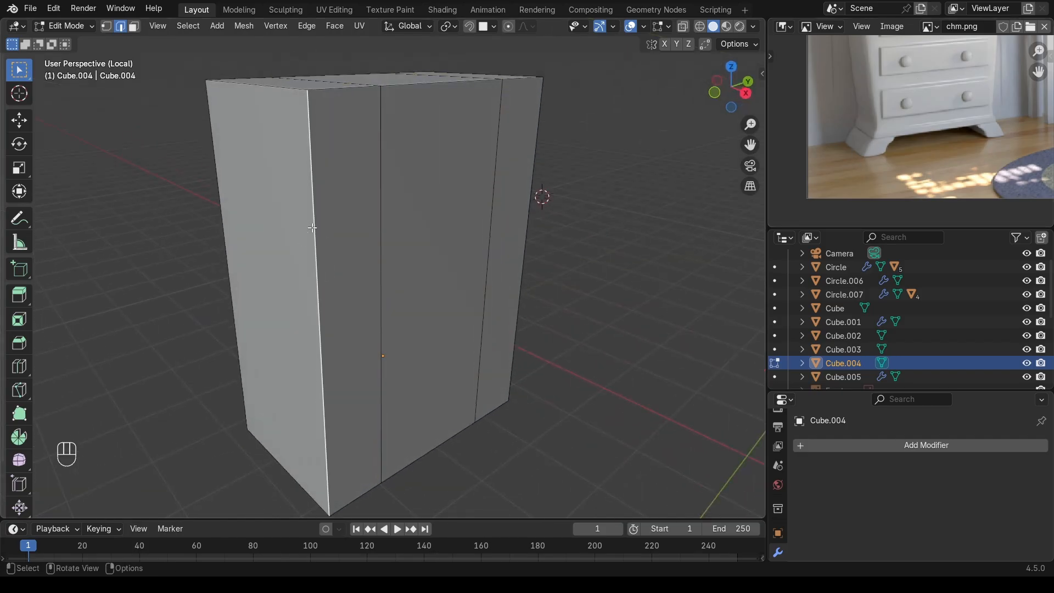
middle_click_drag(279, 160, 452, 106)
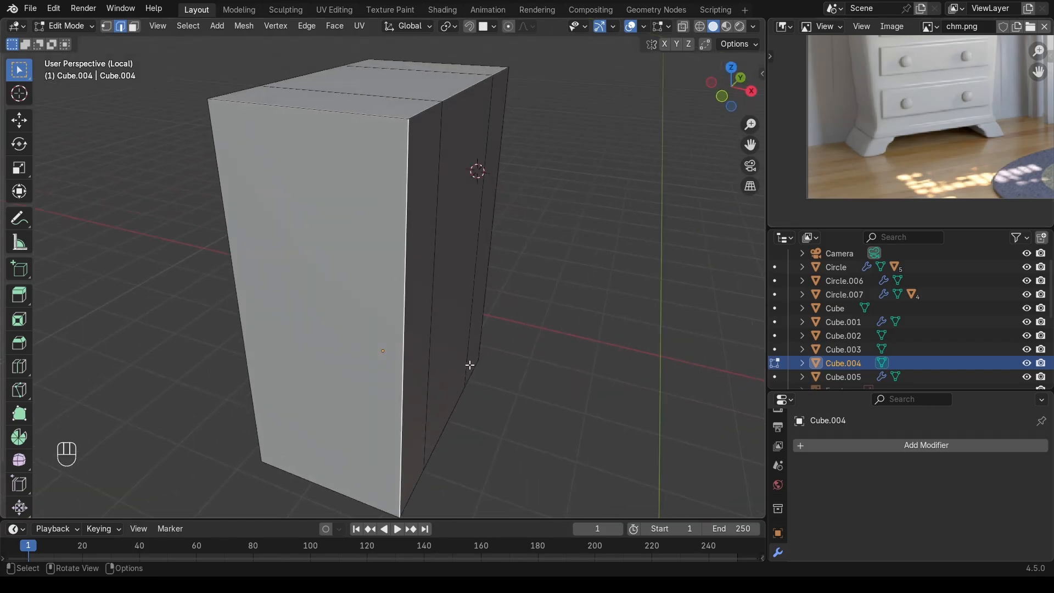
middle_click_drag(186, 258, 322, 262)
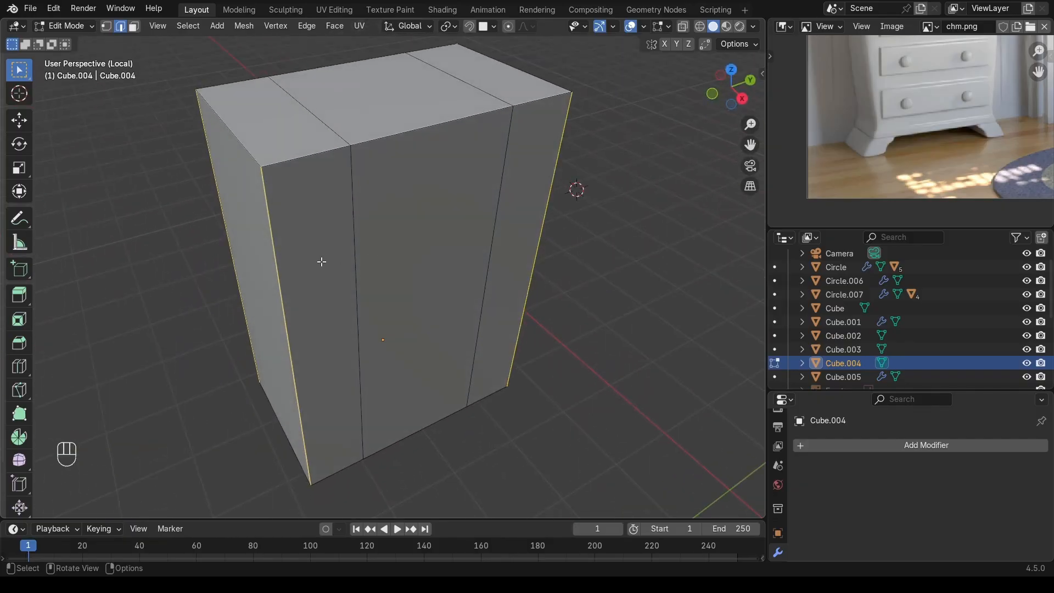
middle_click_drag(437, 250, 447, 266)
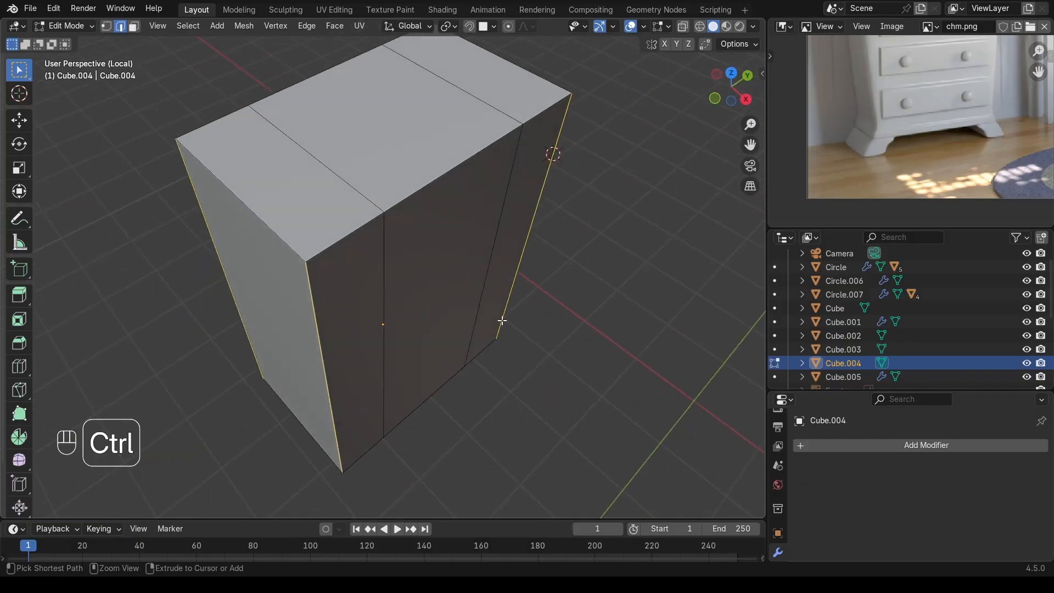
key("ctrl+b")
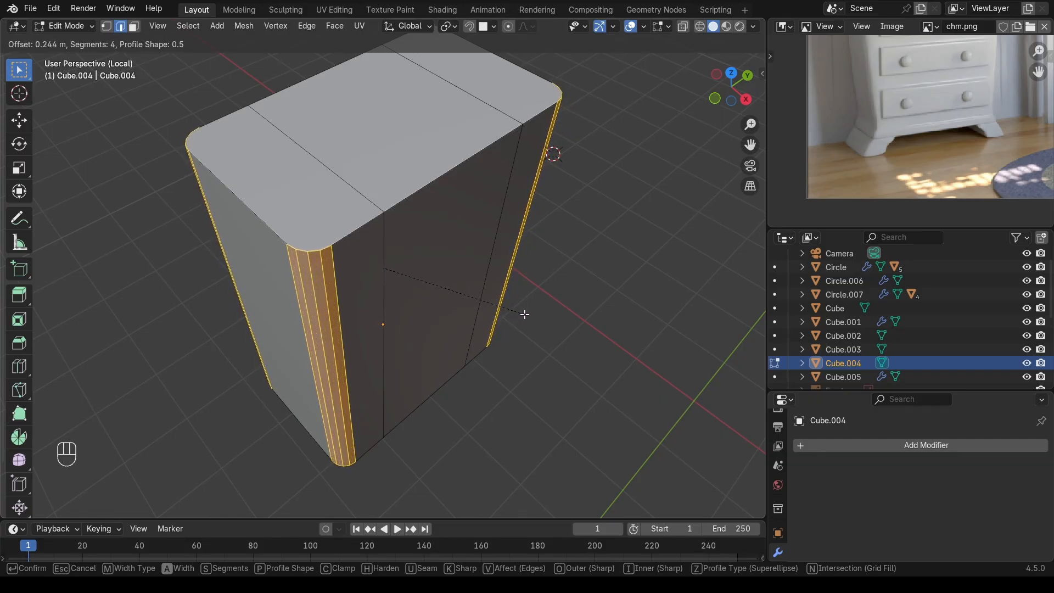
scroll(524, 310, "down", 6)
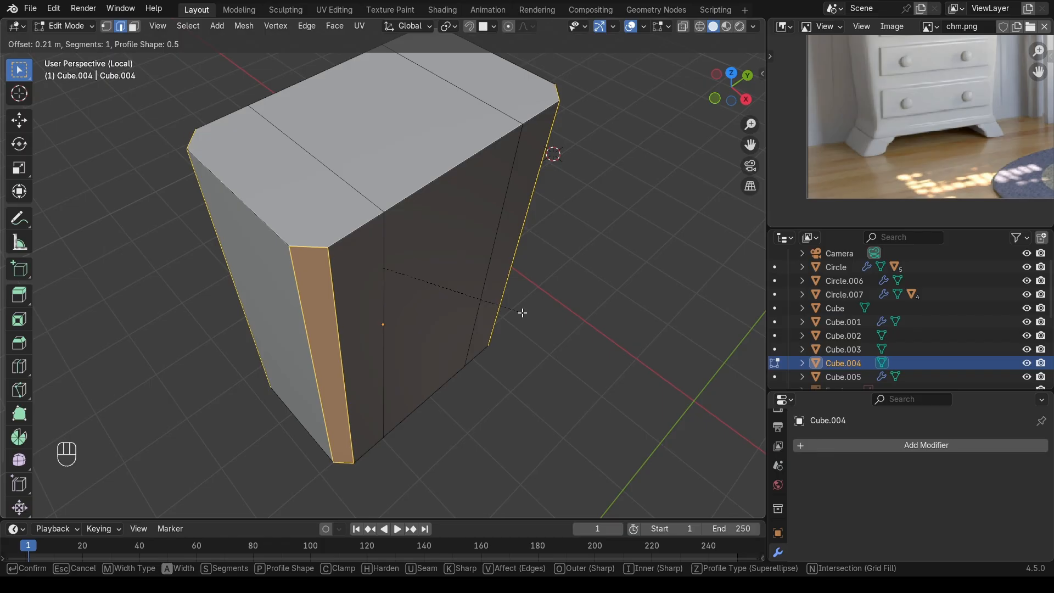
scroll(523, 313, "up", 2)
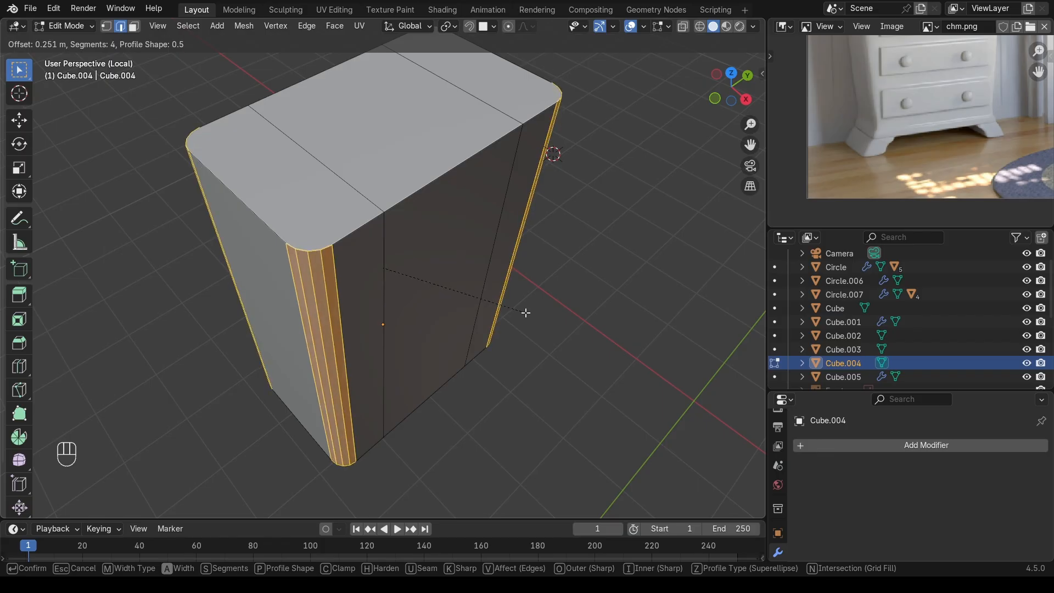
scroll(525, 313, "up", 2)
scroll(523, 309, "up", 1)
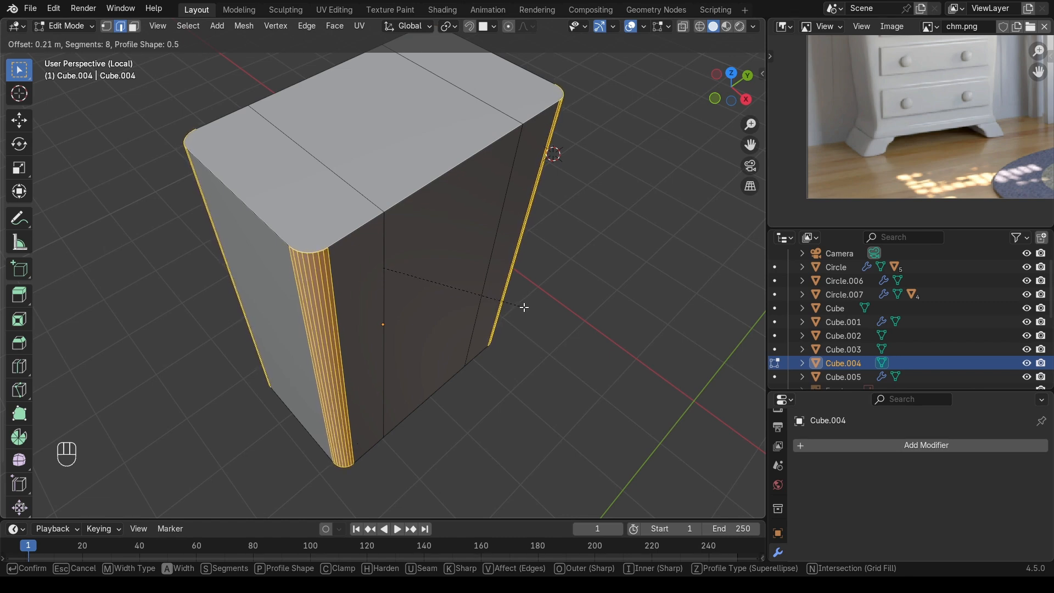
left_click(522, 306)
Step: Apply auto smooth shading to the dresser block with a 30° angle
middle_click_drag(522, 307, 522, 244)
key("Tab")
right_click(472, 233)
left_click(436, 245)
middle_click_drag(435, 245, 414, 228)
Step: Select the dresser's bottom faces and scale them along Y to about 0.89 to taper the body downward
key("Tab")
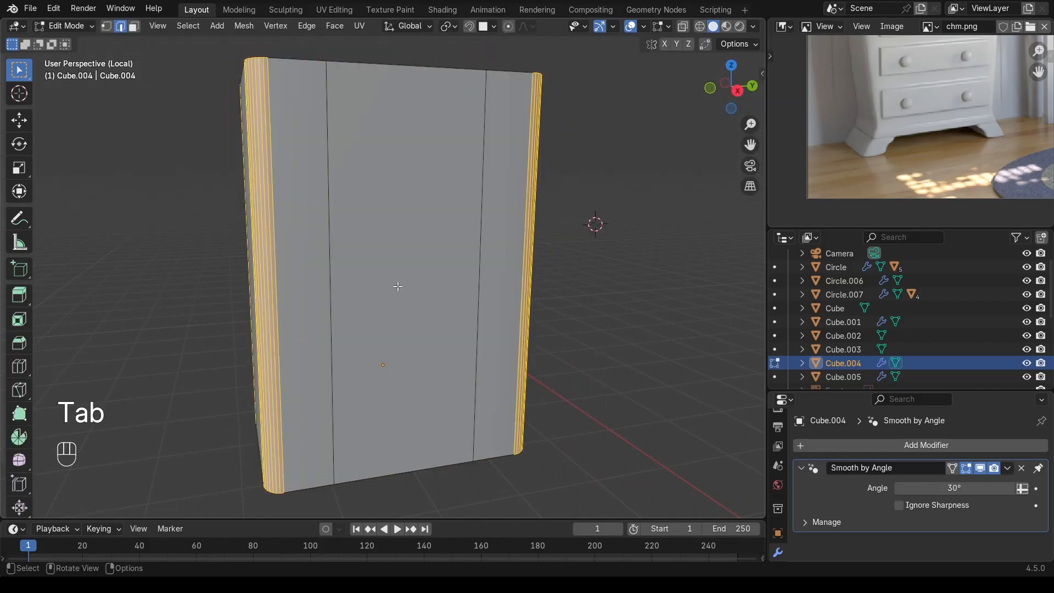
middle_click_drag(401, 284, 354, 239)
key("3")
left_click_drag(252, 302, 444, 421)
left_click(515, 426, "shift")
left_click_drag(331, 167, 464, 203, "ctrl")
middle_click_drag(385, 172, 283, 282)
key("KP_1")
key("KP_3")
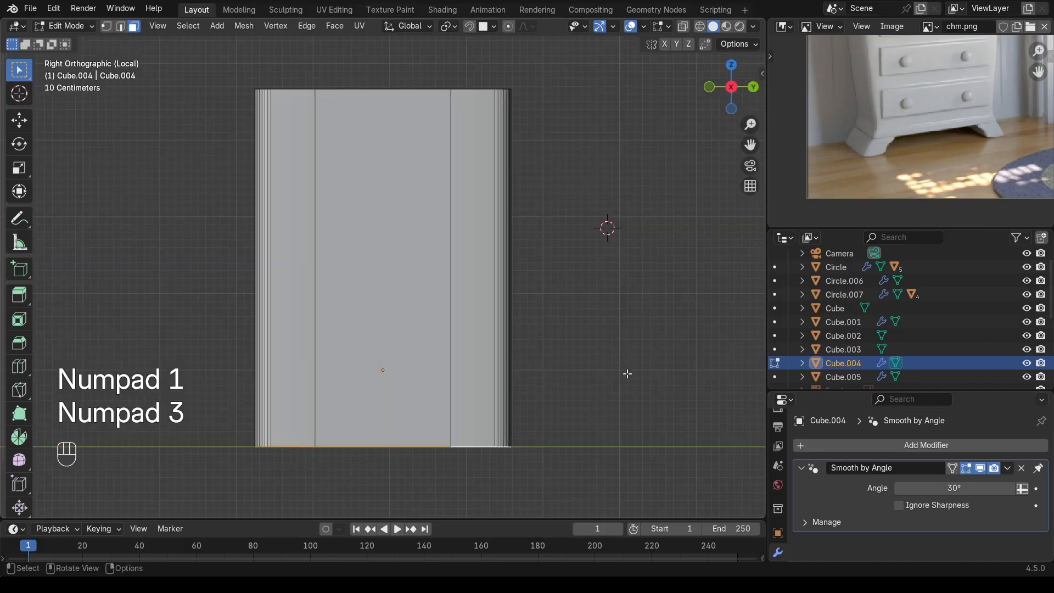
key("s")
key("y")
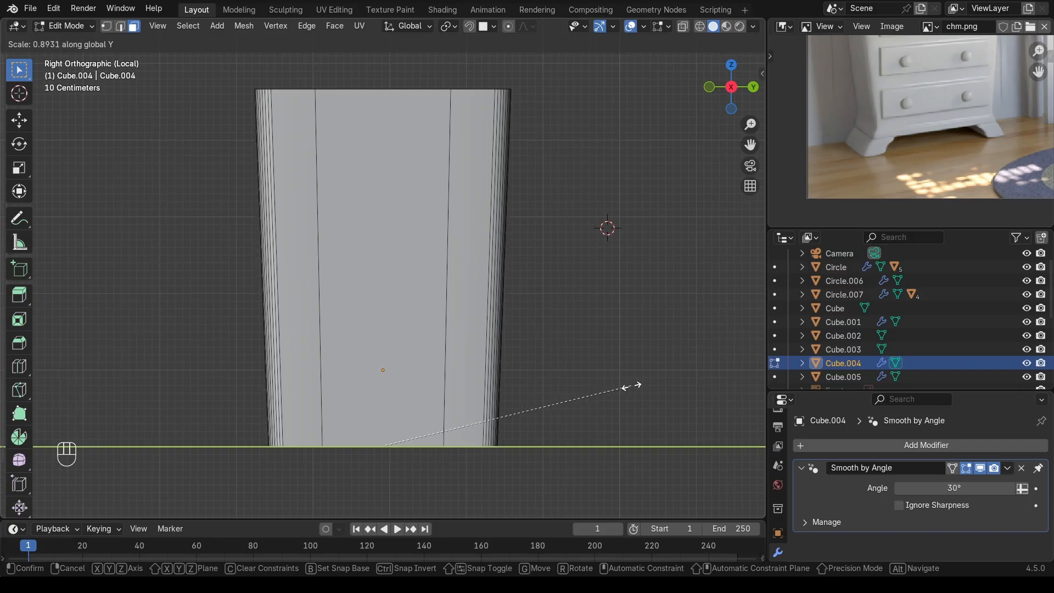
left_click(634, 384)
Step: Select the whole dresser mesh and adjust its depth by scaling it along X in two passes
scroll(912, 105, "down", 3)
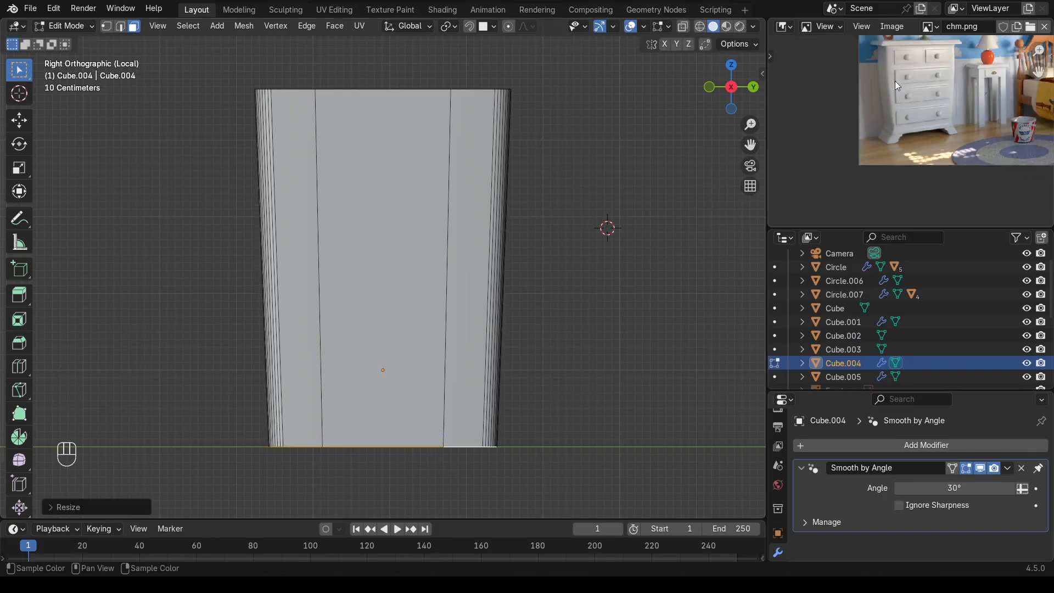
scroll(460, 251, "up", 1)
scroll(460, 251, "down", 2)
middle_click_drag(495, 153, 523, 264)
key("Tab")
key("Tab")
key("a")
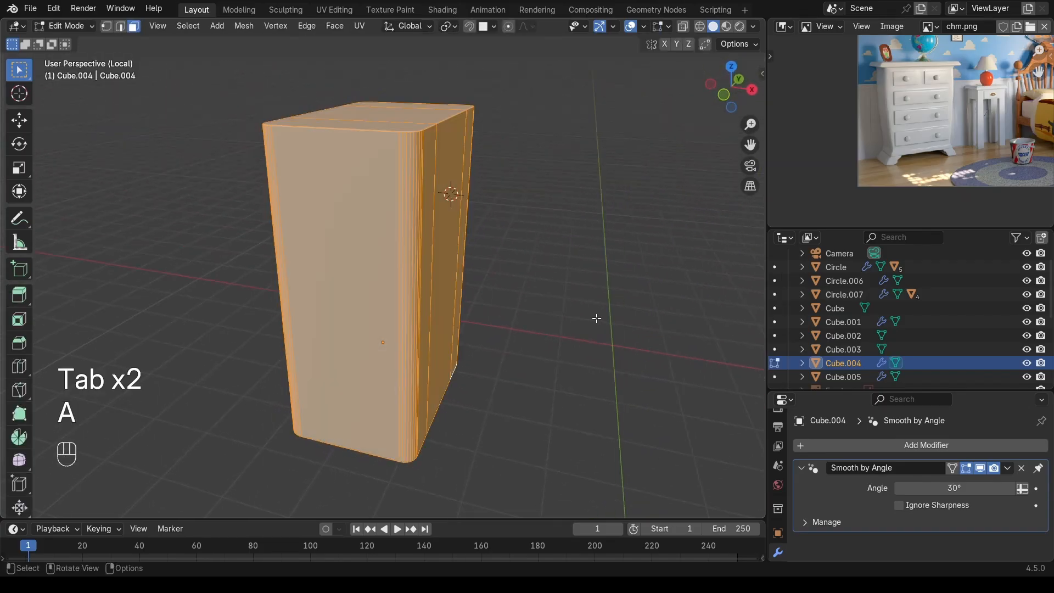
key("s")
key("x")
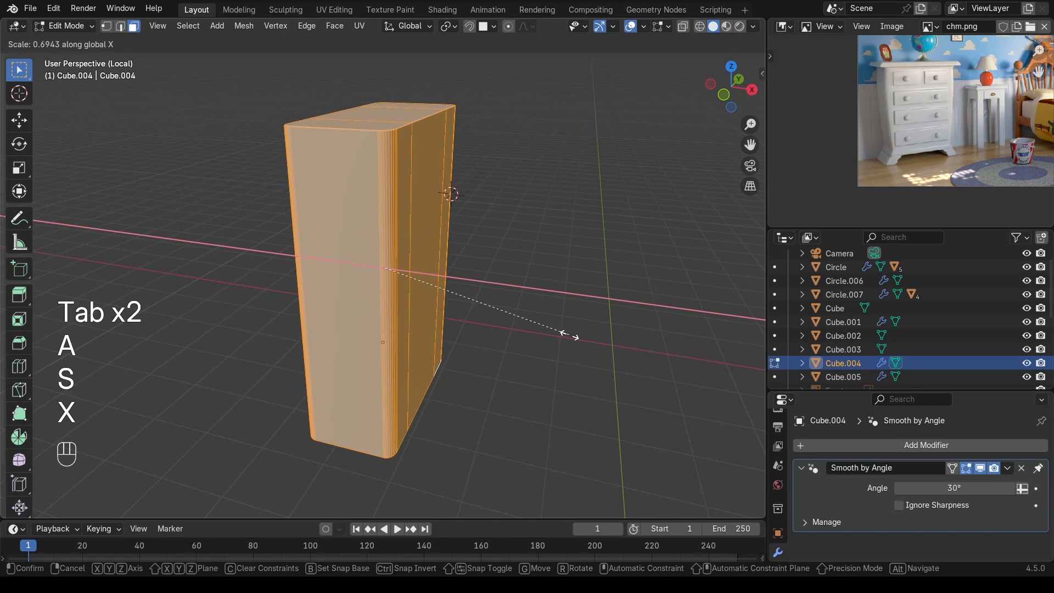
left_click(571, 330)
middle_click_drag(564, 275, 451, 285)
key("s")
key("x")
left_click(570, 320)
key("Tab")
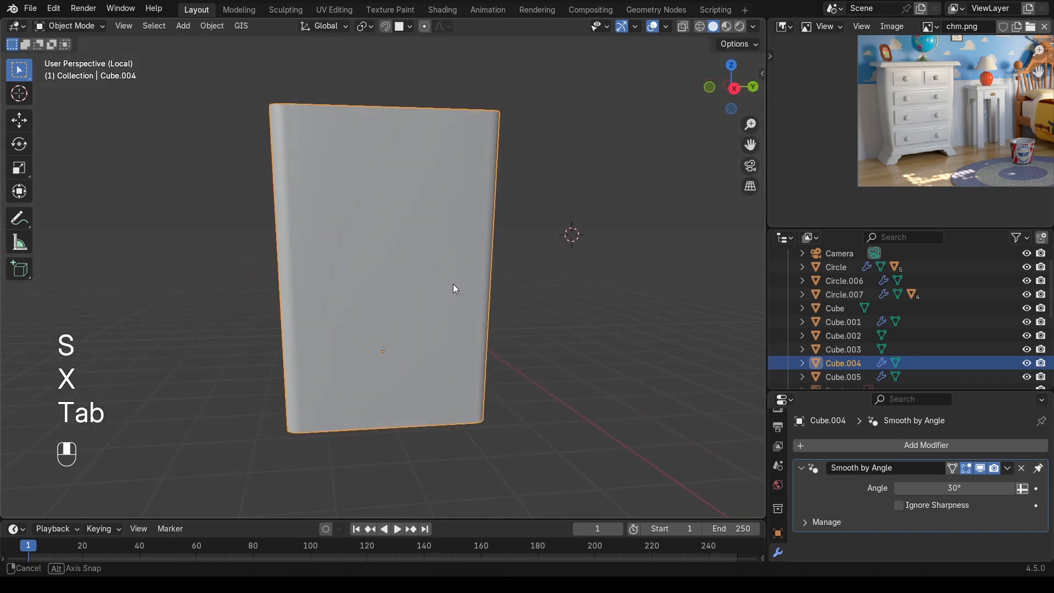
Step: Add six evenly spaced horizontal loop cuts around the dresser body without sliding them
scroll(459, 266, "up", 3)
scroll(472, 281, "down", 2)
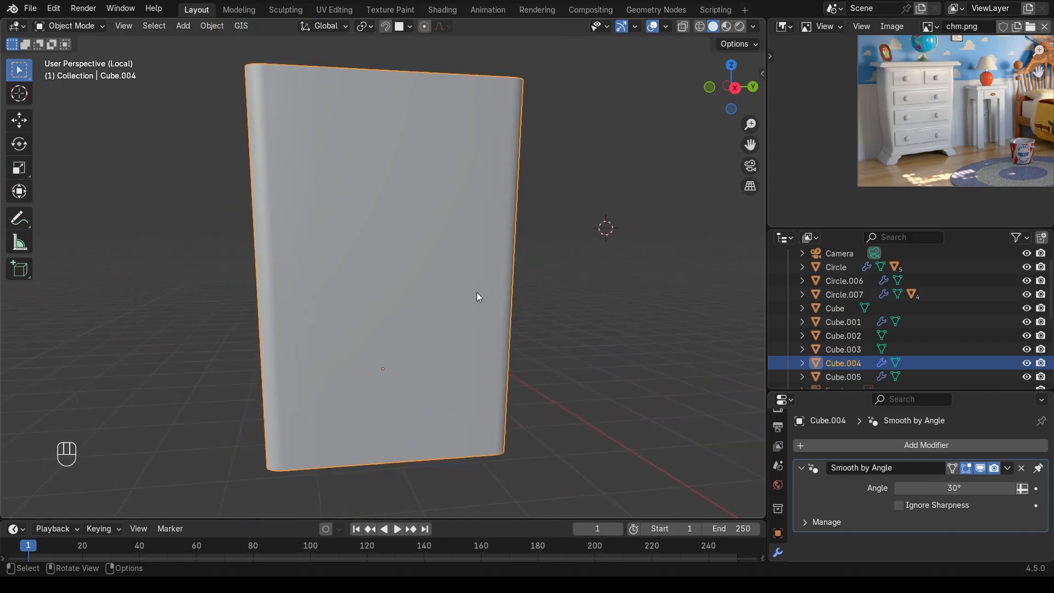
key("KP_3")
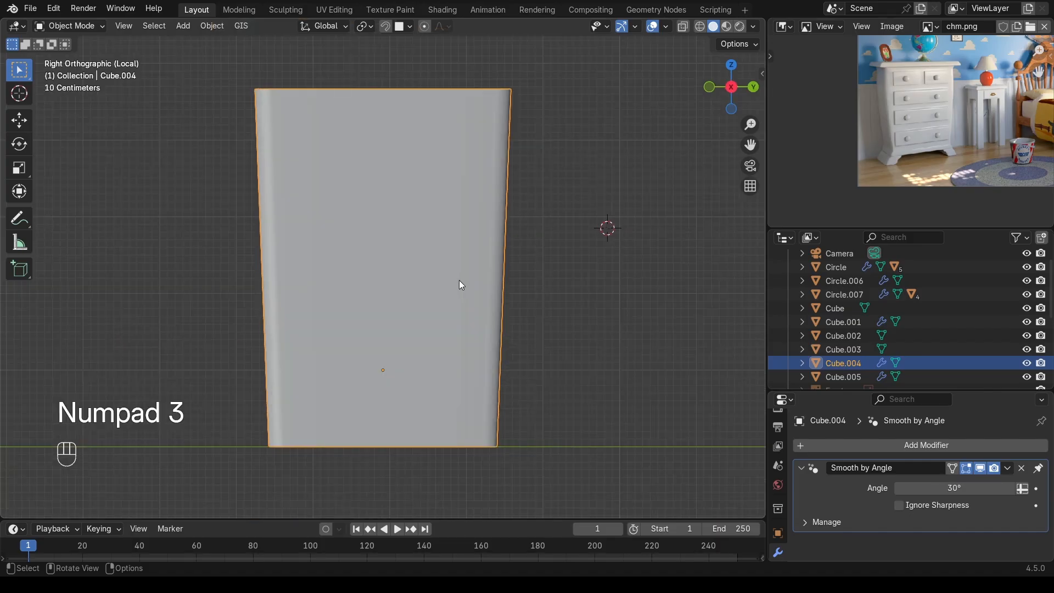
key("Tab")
right_click(522, 237)
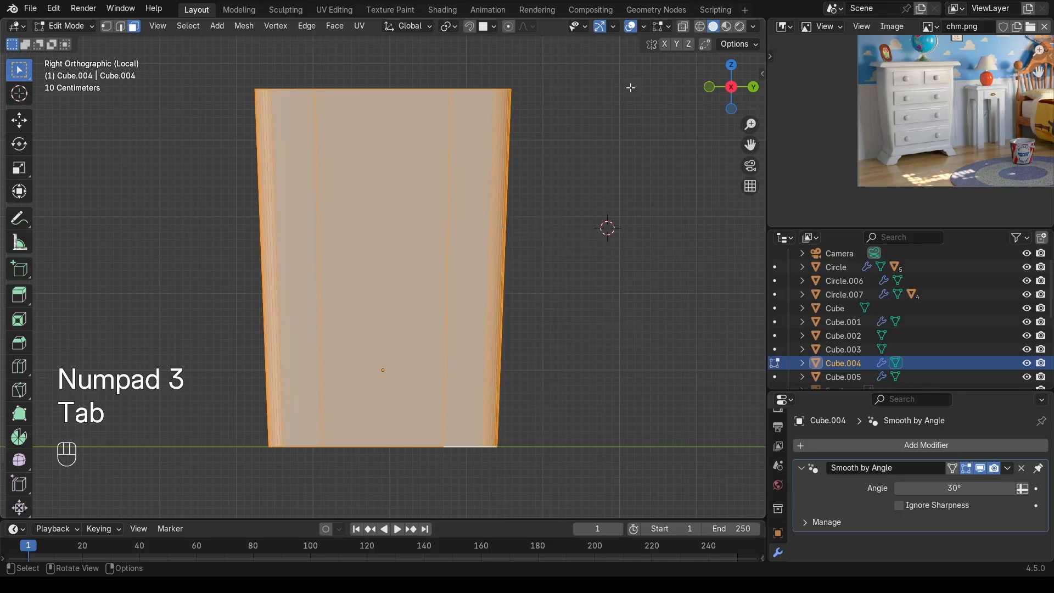
left_click(593, 120)
key("ctrl+r")
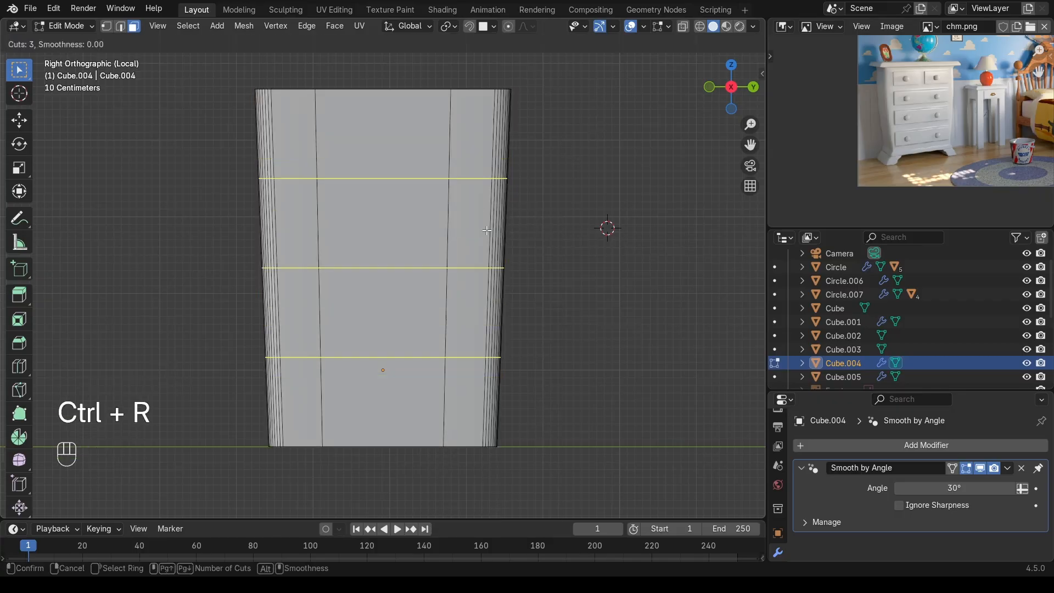
scroll(479, 228, "up", 3)
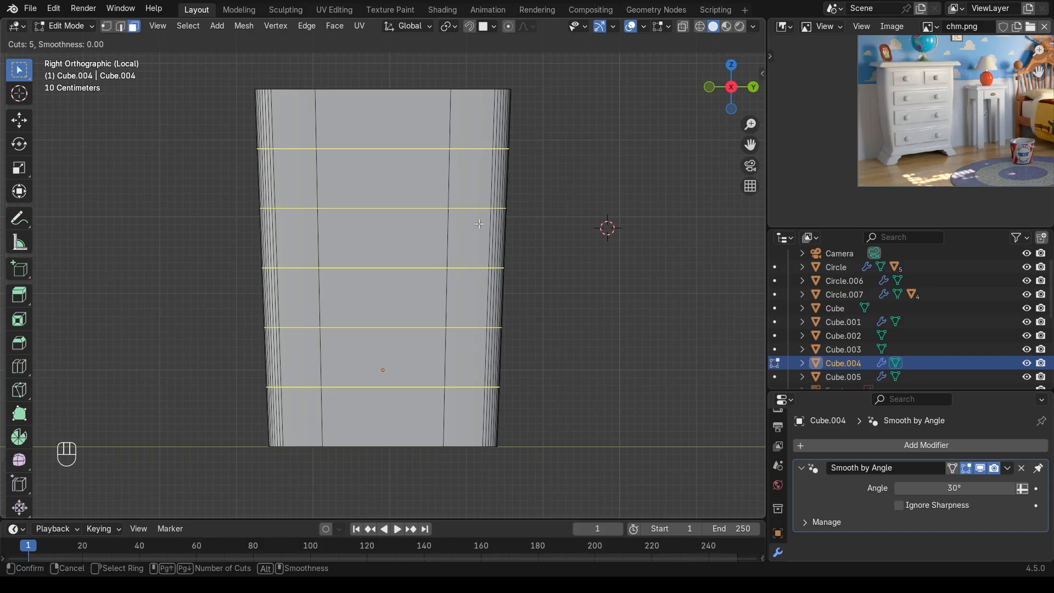
scroll(479, 224, "up", 1)
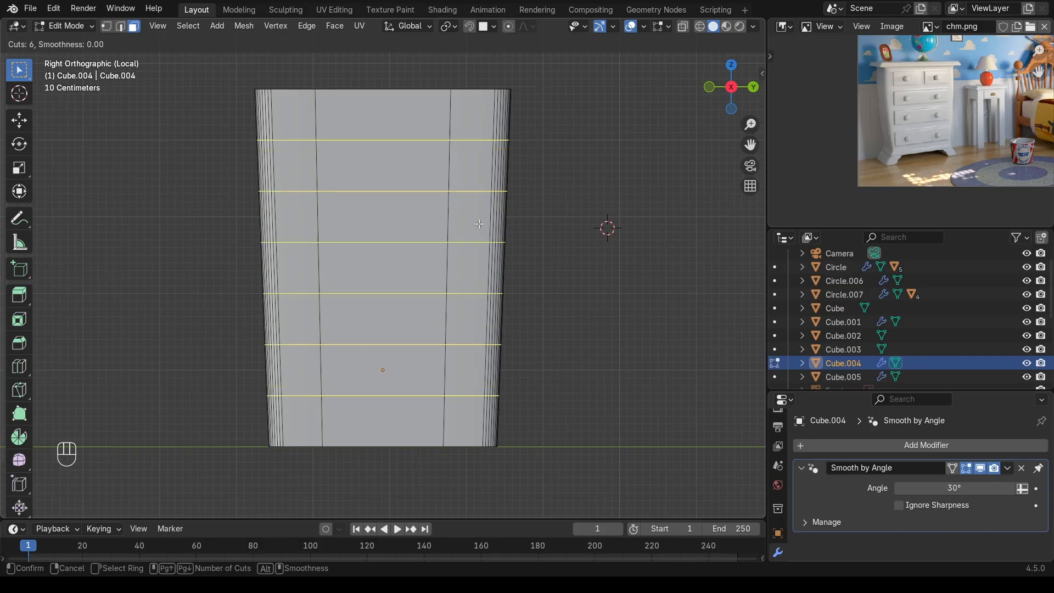
left_click(480, 224)
right_click(480, 224)
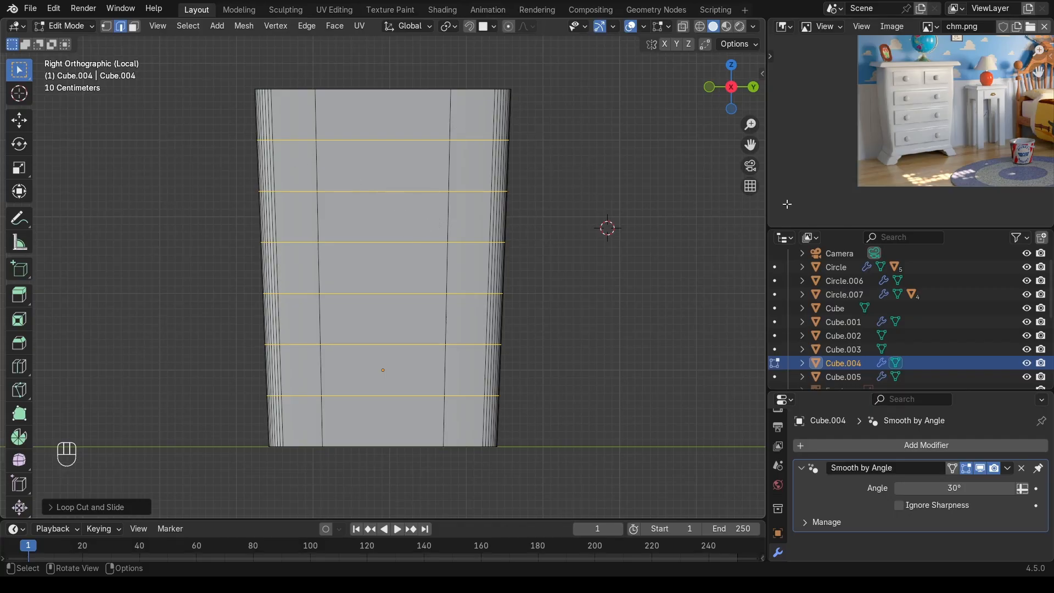
Step: Widen the second horizontal loop from the top to about 1.04 along Y, using smooth proportional editing with a size of 2.44
scroll(966, 169, "up", 1)
left_click_drag(219, 163, 586, 228)
scroll(489, 137, "up", 1)
scroll(509, 212, "down", 2)
key("s")
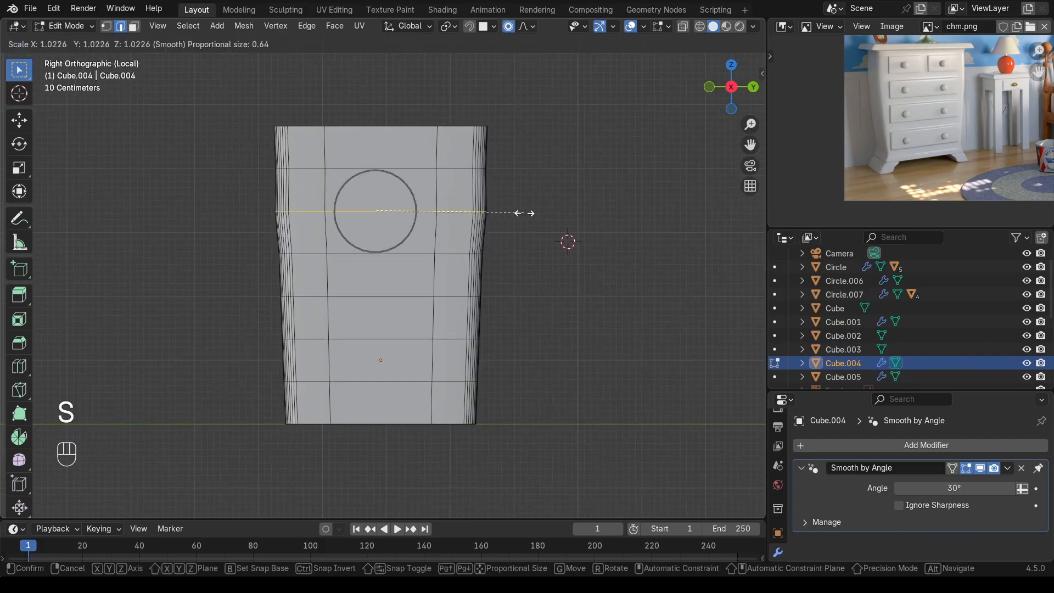
key("y")
scroll(525, 218, "down", 14)
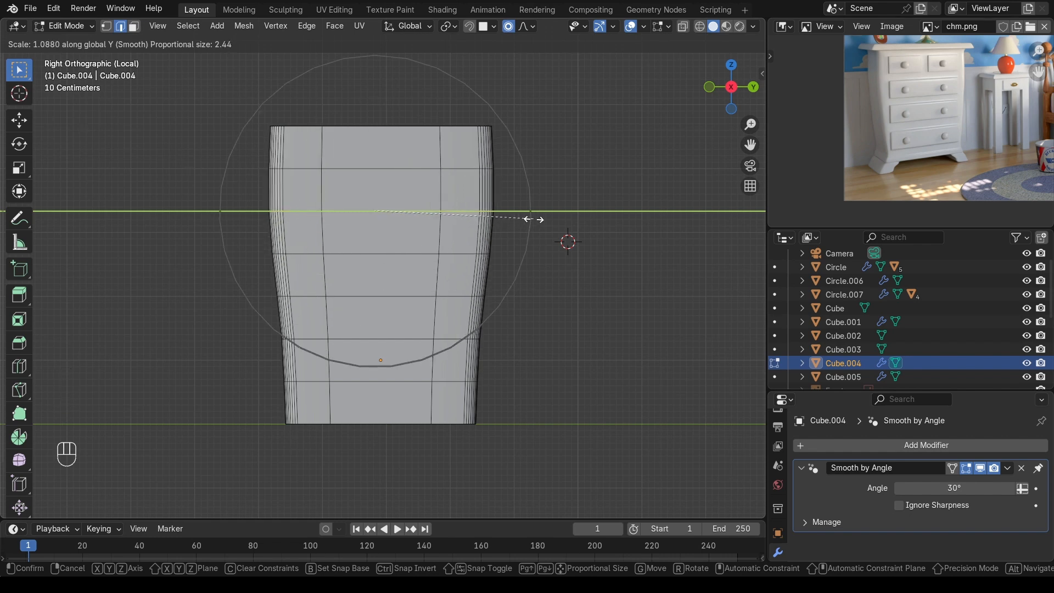
key("shift")
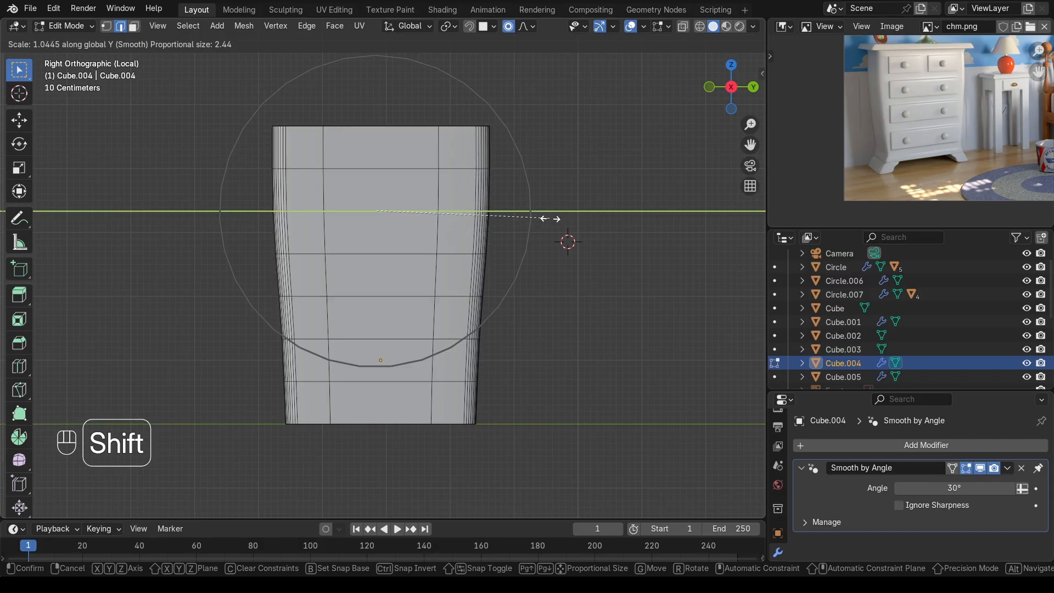
left_click(548, 219)
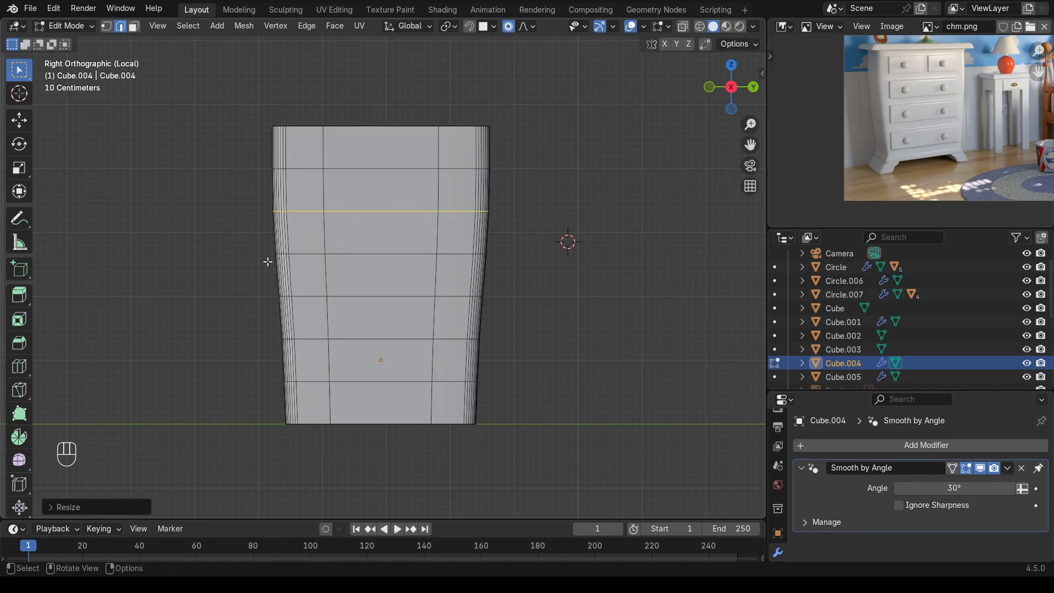
Step: Widen the third horizontal loop from the dresser's top to about 1.01 along Y, using a proportional size of 2.34
left_click_drag(270, 247, 566, 281)
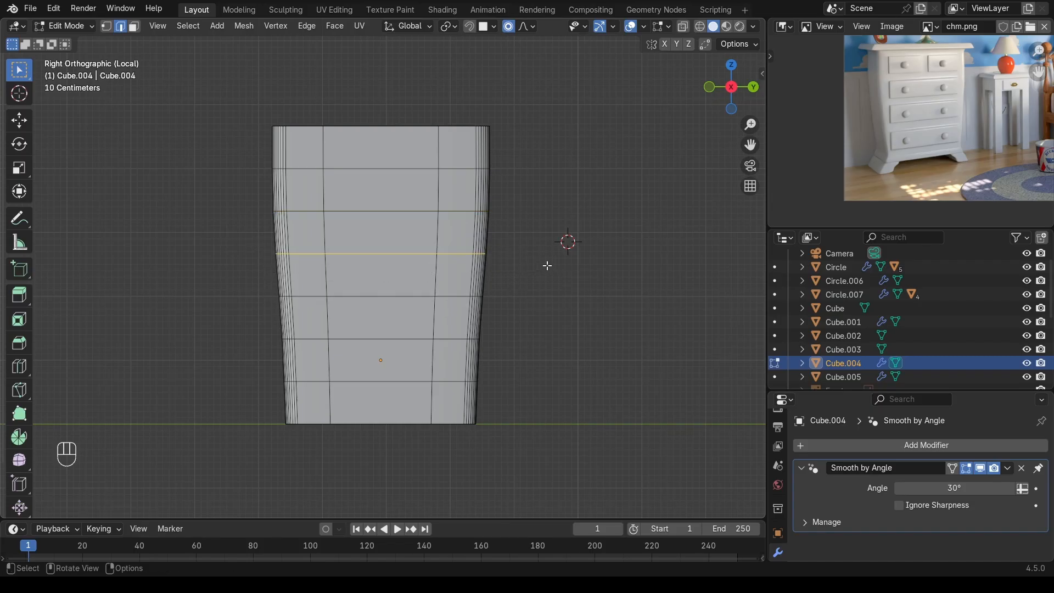
key("s")
key("y")
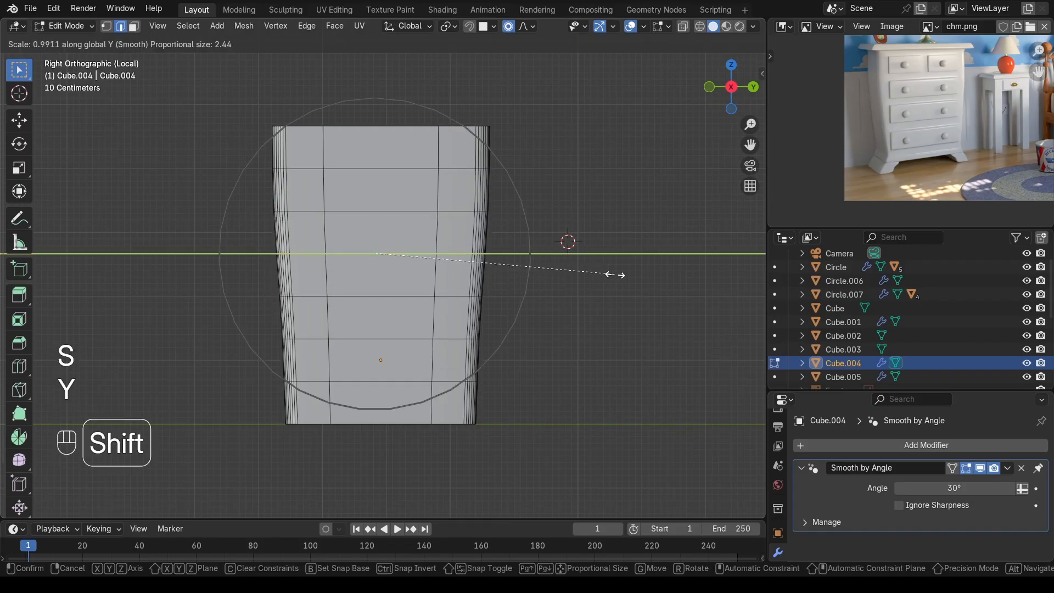
scroll(657, 271, "up", 1)
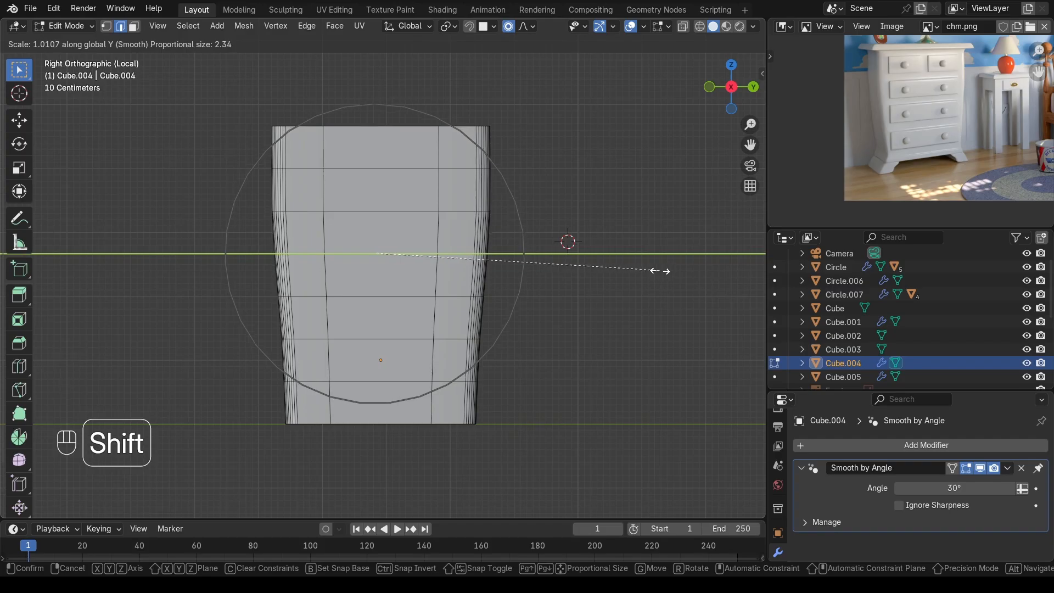
left_click(624, 273)
Step: Widen the fourth horizontal loop from the top to about 1.02 along Y, using a proportional size of 1.88
left_click_drag(246, 288, 605, 339)
left_click_drag(226, 279, 610, 321)
key("s")
key("y")
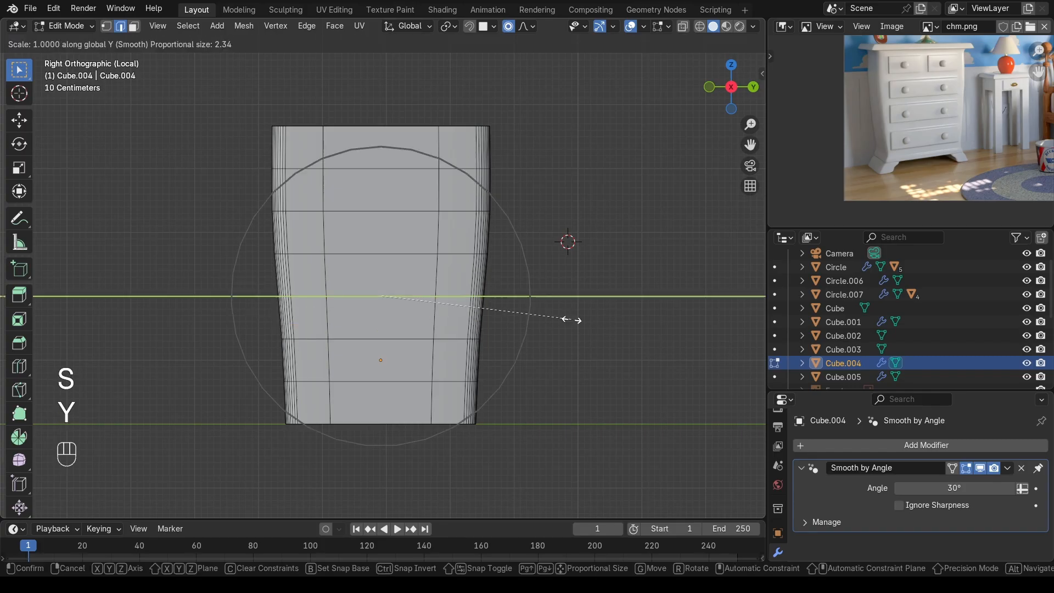
scroll(574, 318, "up", 3)
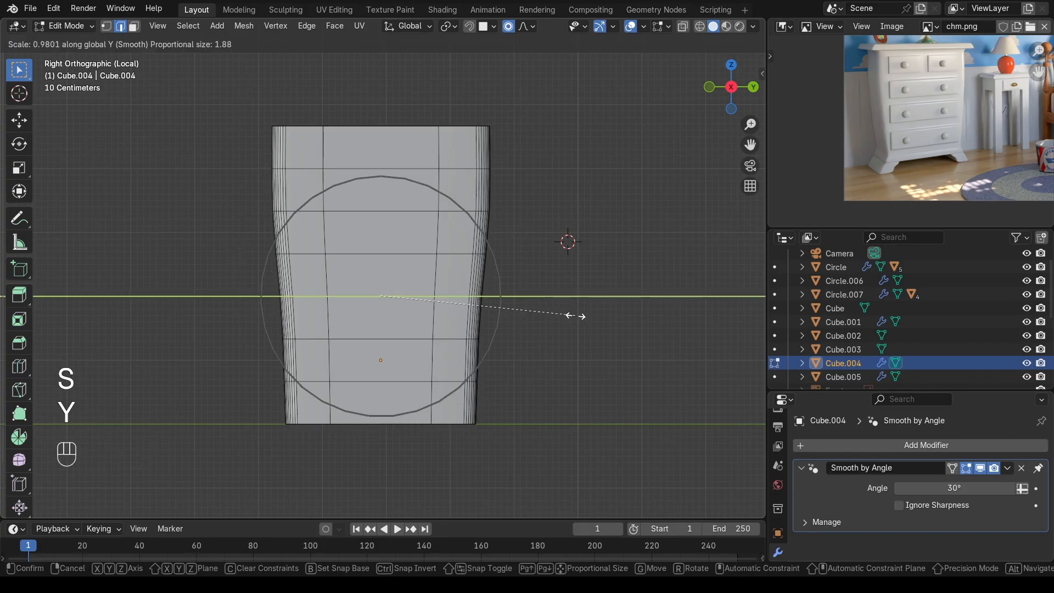
key("shift")
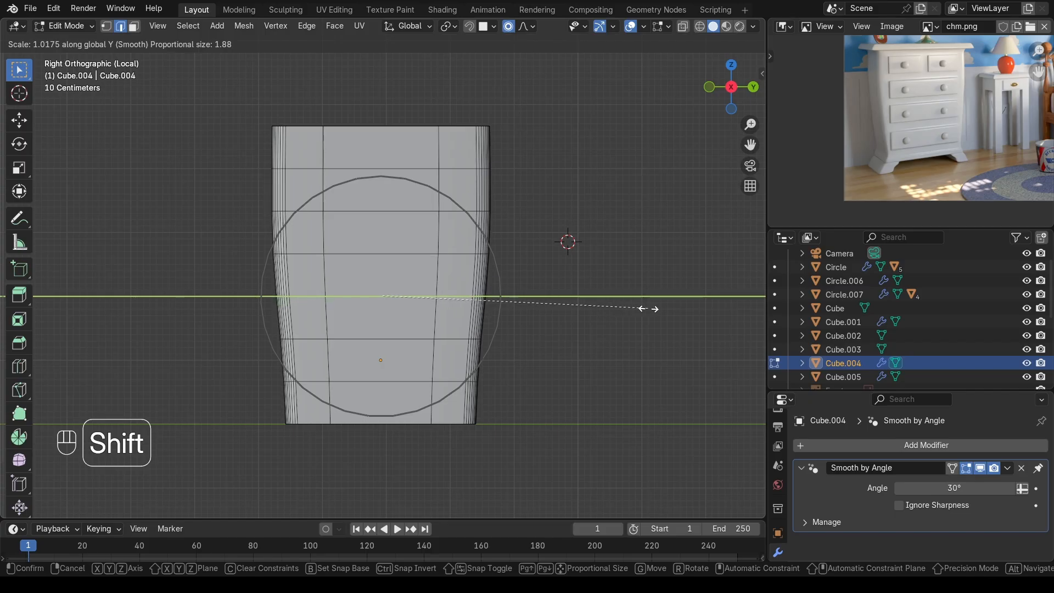
left_click(649, 309)
Step: Widen the fifth horizontal loop from the top to about 1.03 along Y, using a proportional size of 1.81
left_click_drag(216, 328, 553, 353)
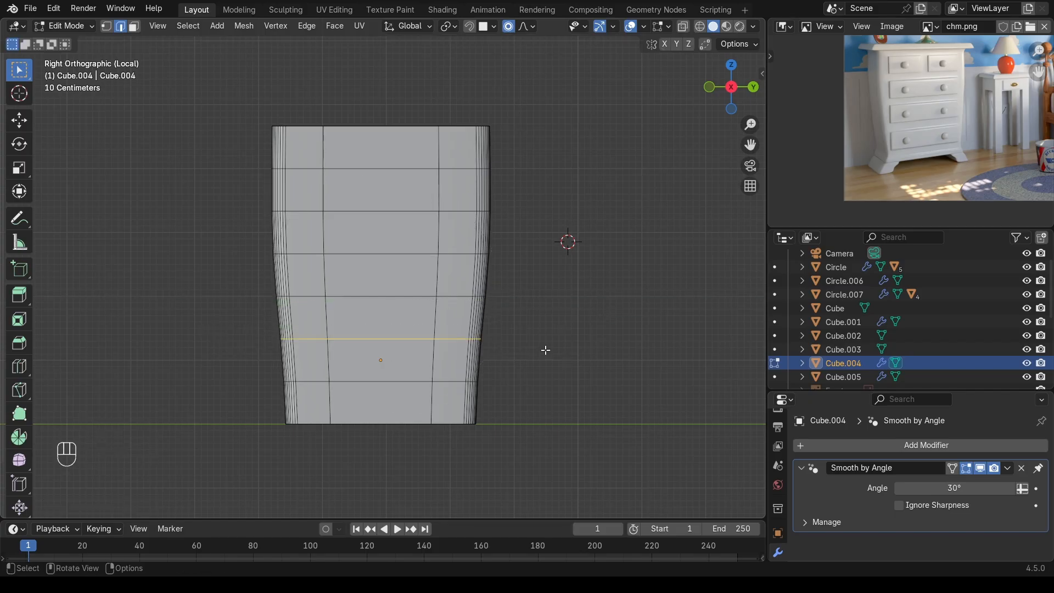
key("s")
key("y")
key("shift")
scroll(549, 344, "up", 2, "shift")
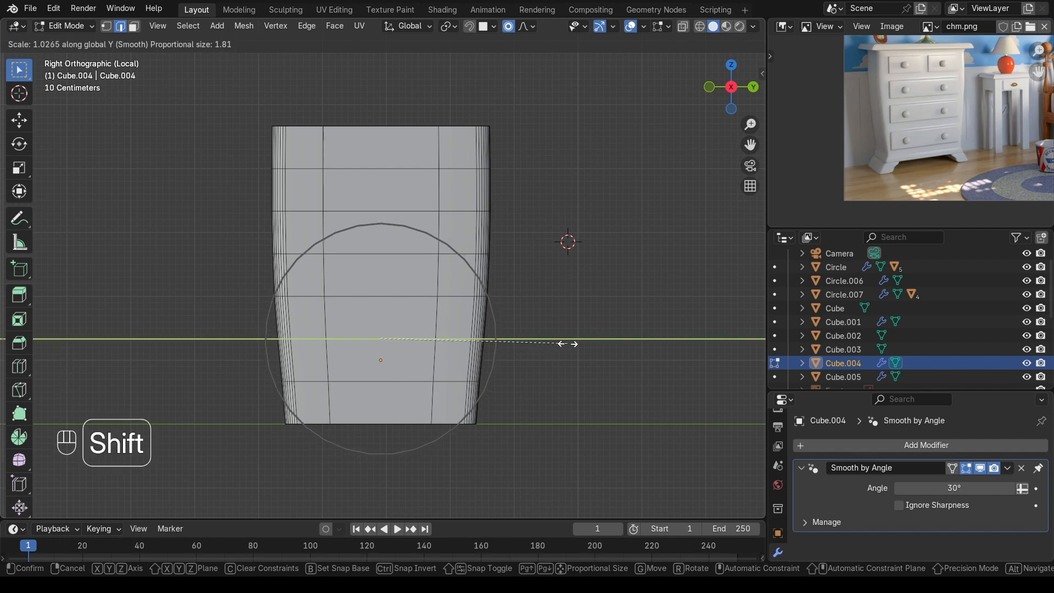
left_click(571, 345)
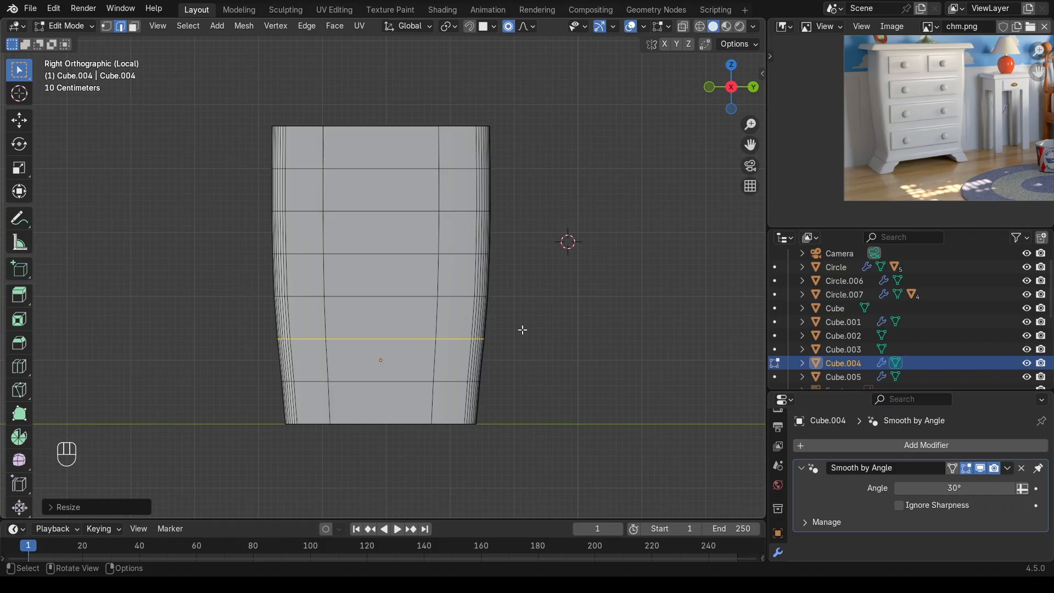
Step: Add one horizontal loop cut in the dresser's uppermost band and slide it up about 0.7 toward the top edge
key("Tab")
mouse_move(522, 329)
middle_mouse_down()
mouse_move(592, 330)
mouse_move(605, 343)
mouse_move(524, 330)
middle_mouse_up()
scroll(532, 334, "down", 3)
key("Tab")
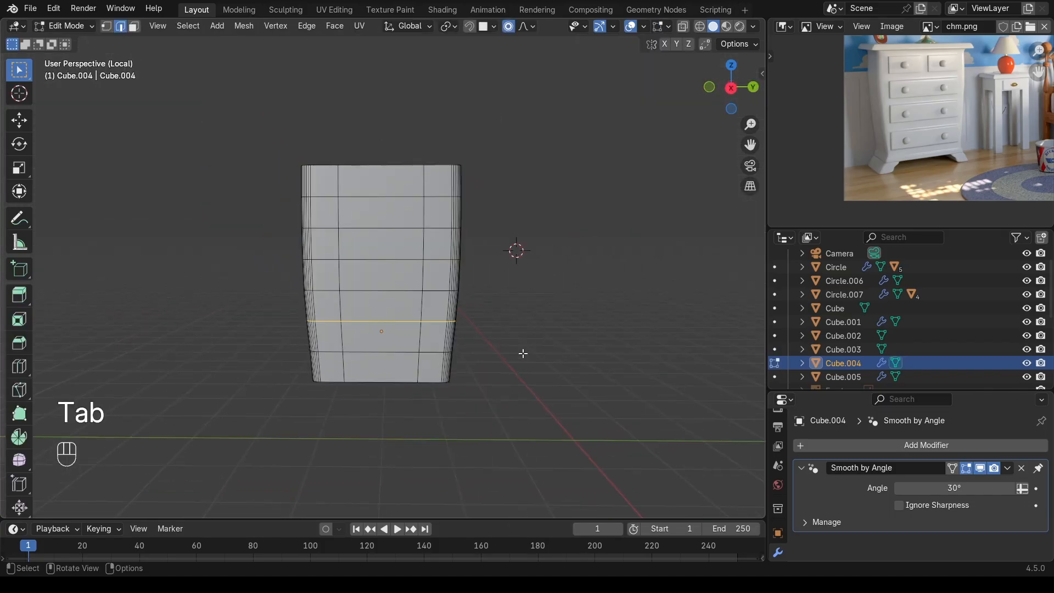
scroll(529, 348, "up", 3)
middle_click_drag(486, 357, 469, 314, "shift")
scroll(470, 309, "up", 2)
middle_click_drag(510, 203, 505, 263, "shift")
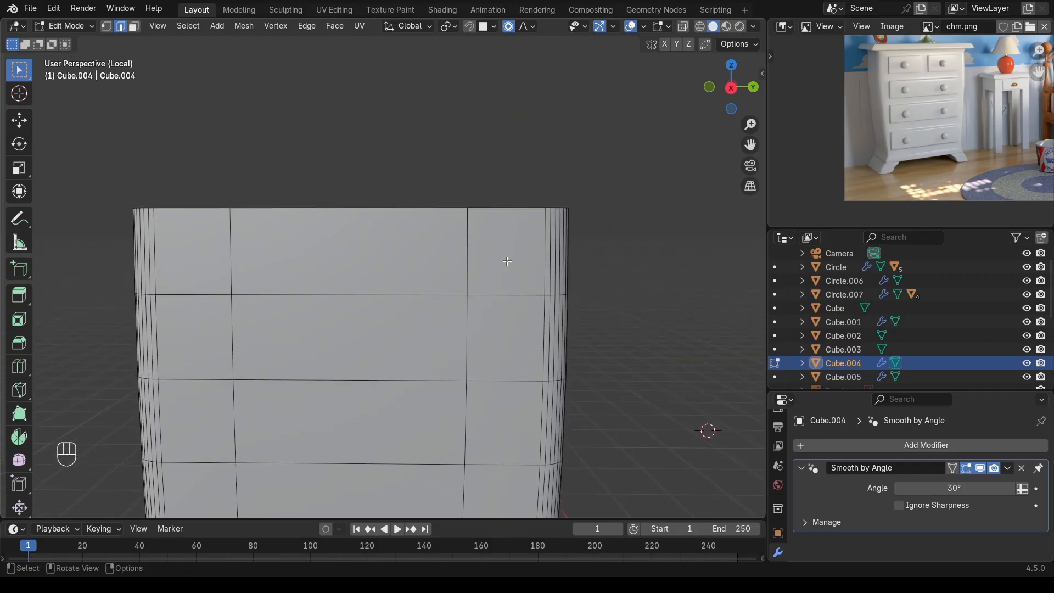
key("ctrl+r")
left_click(560, 234)
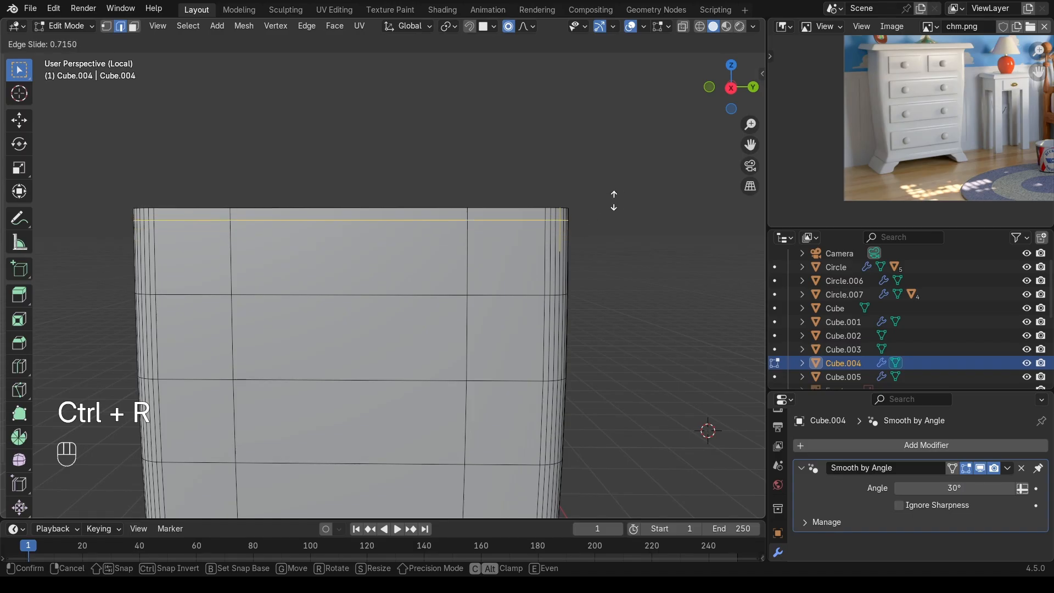
left_click(613, 203)
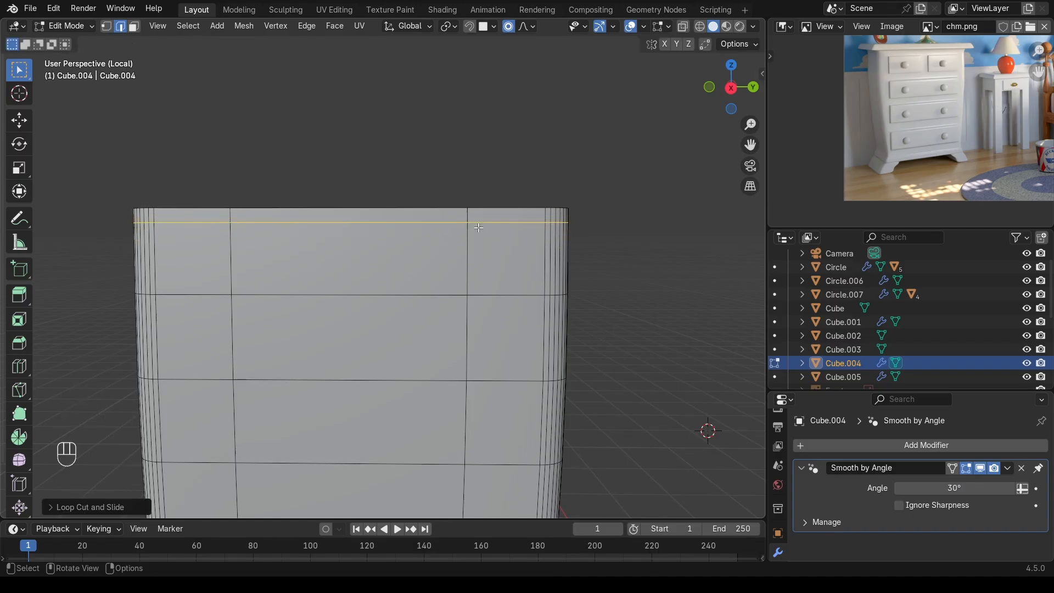
Step: Select the faces across the dresser's top surface in face selection mode and view them from the right side
key("3")
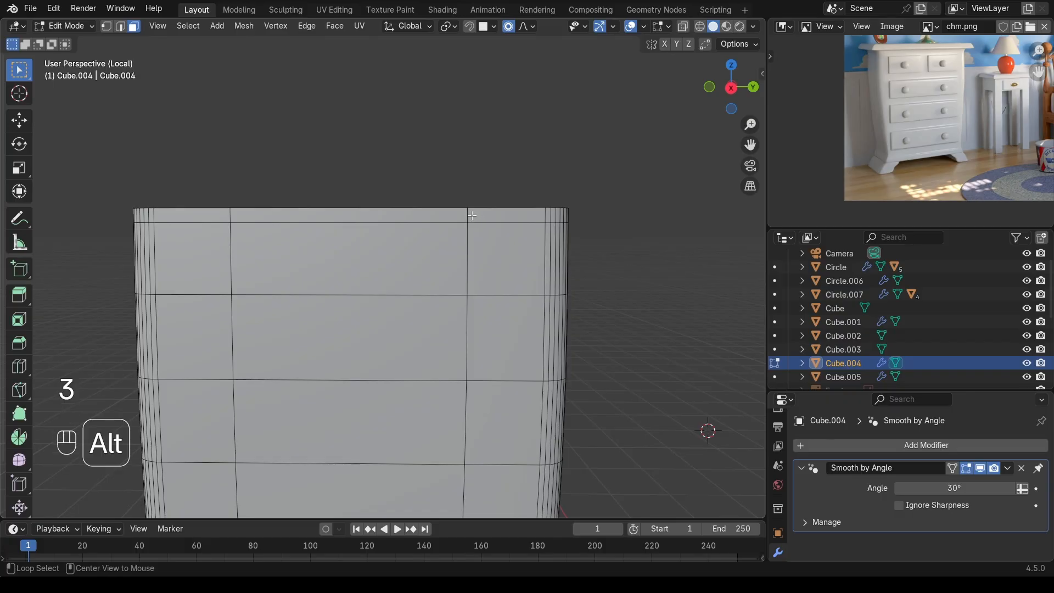
left_click(474, 219, "alt")
scroll(547, 237, "up", 1)
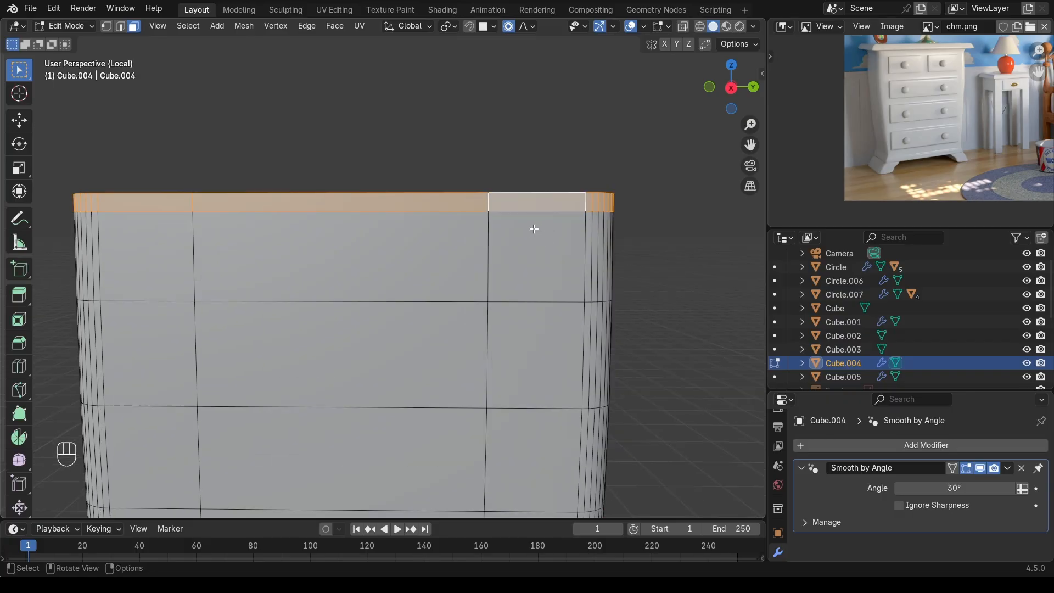
middle_click_drag(491, 225, 159, 263)
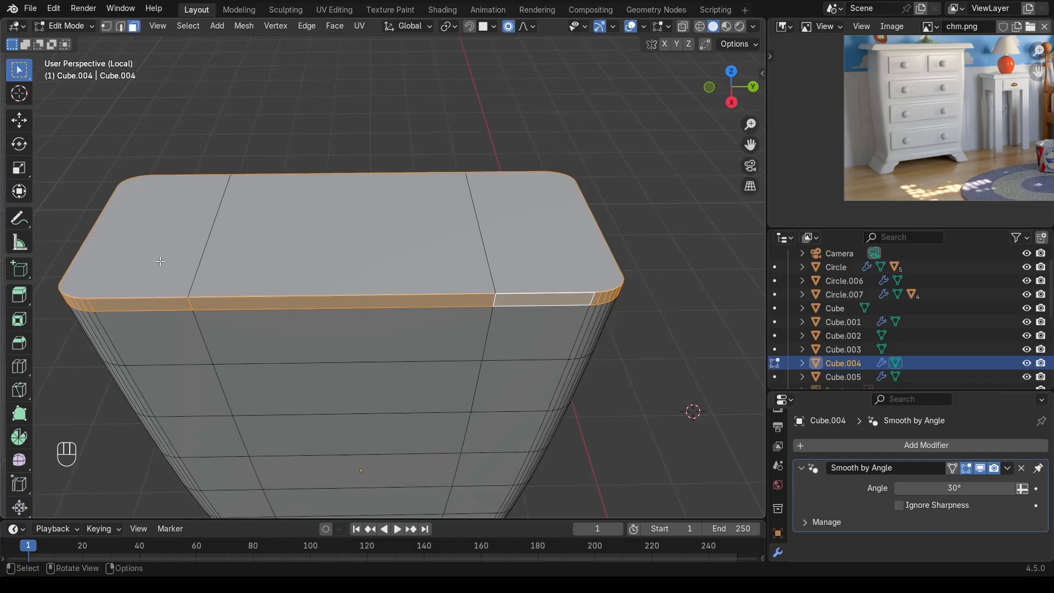
left_click(532, 245, "alt")
key("KP_3")
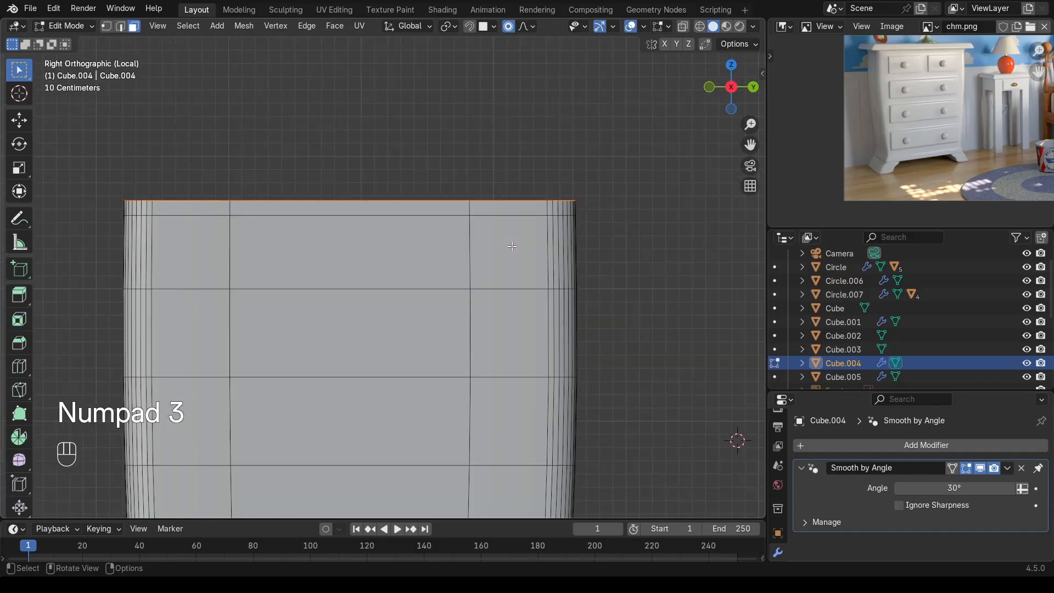
key("s")
key("y")
left_click(567, 252)
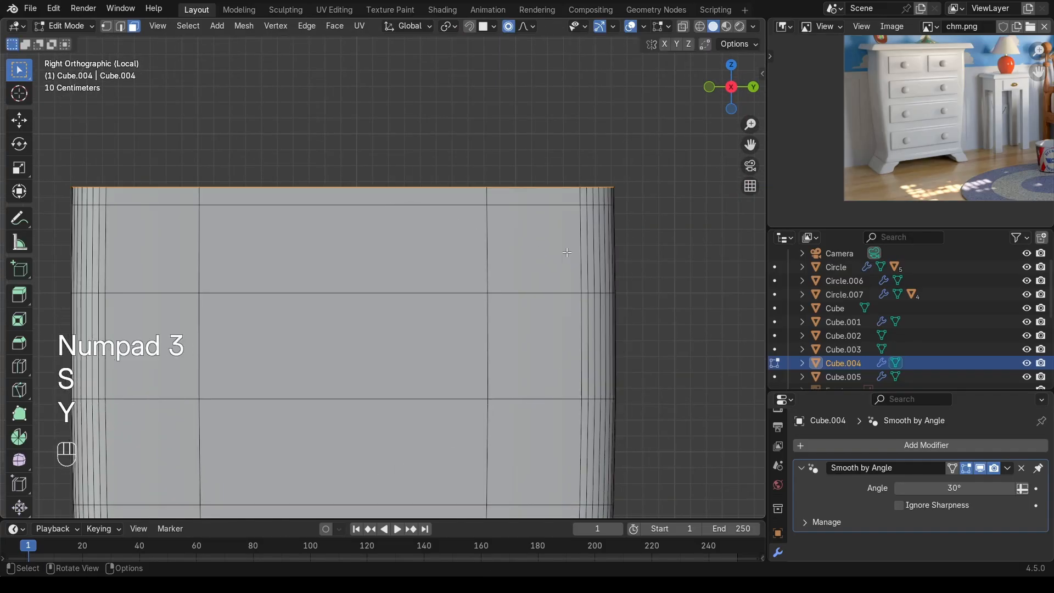
Step: Turn off proportional editing and scale the selected top faces along Y to about 1.04 to flare the upper rim
left_click(517, 27)
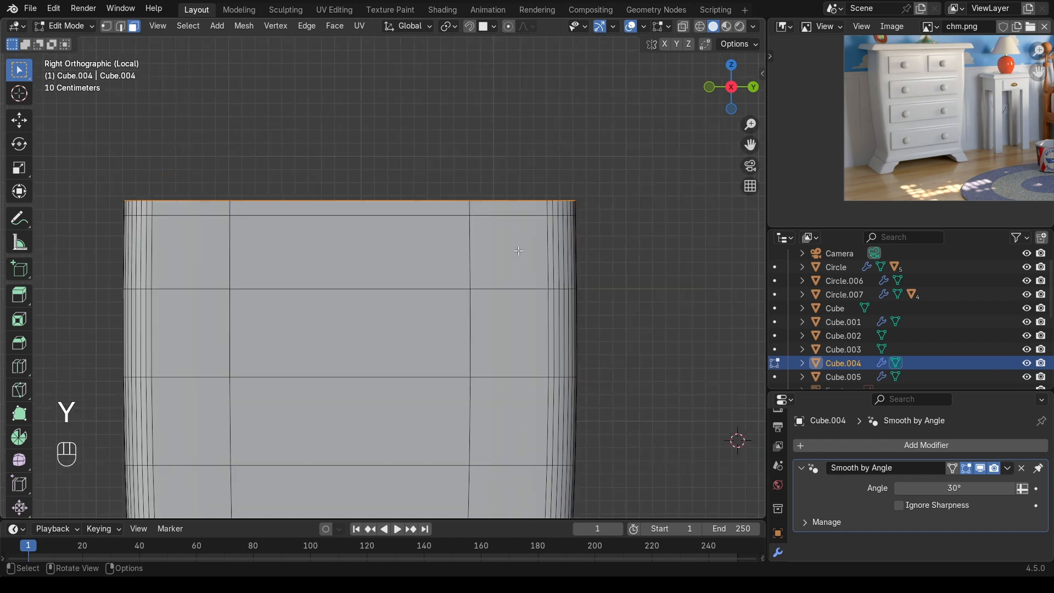
key("s")
key("y")
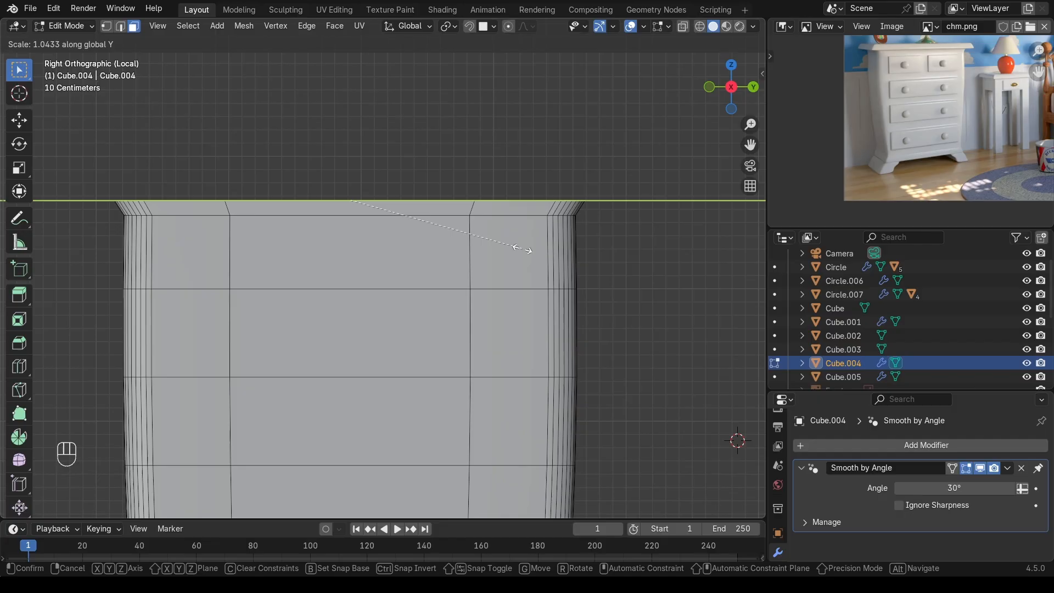
left_click(521, 248)
scroll(679, 412, "down", 2)
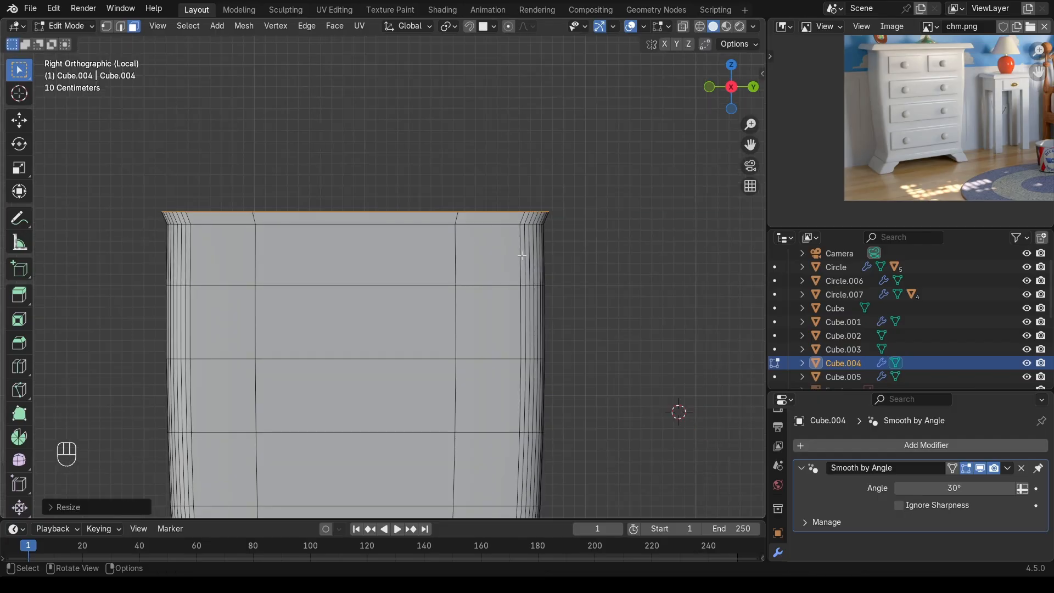
Step: Add one horizontal loop cut in the dresser's lowest band and slide it down close to the base
middle_click_drag(678, 412, 577, 440, "shift")
key("ctrl+r")
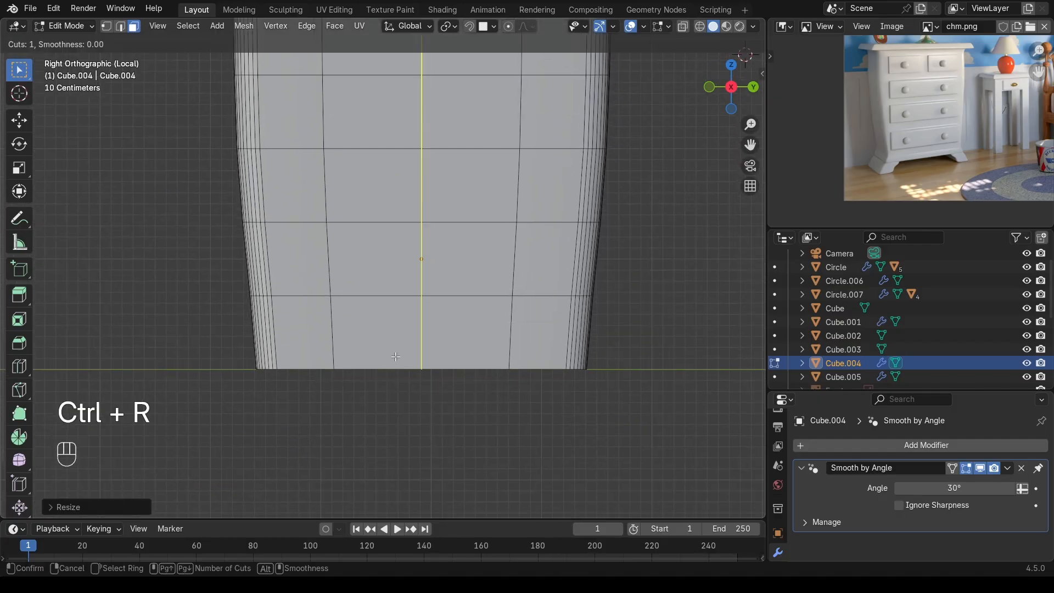
left_click(585, 360)
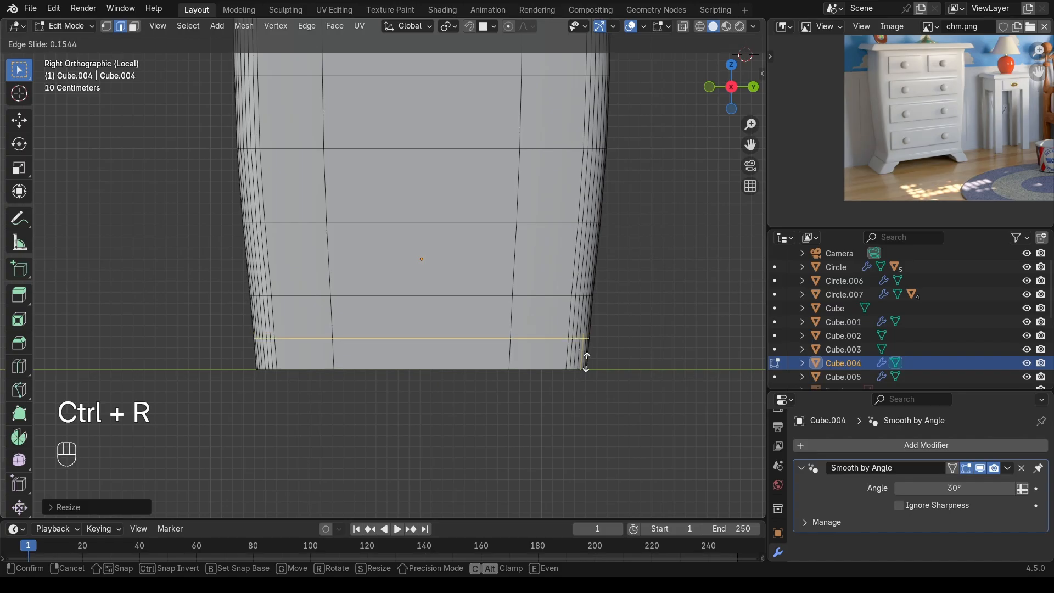
left_click(608, 379)
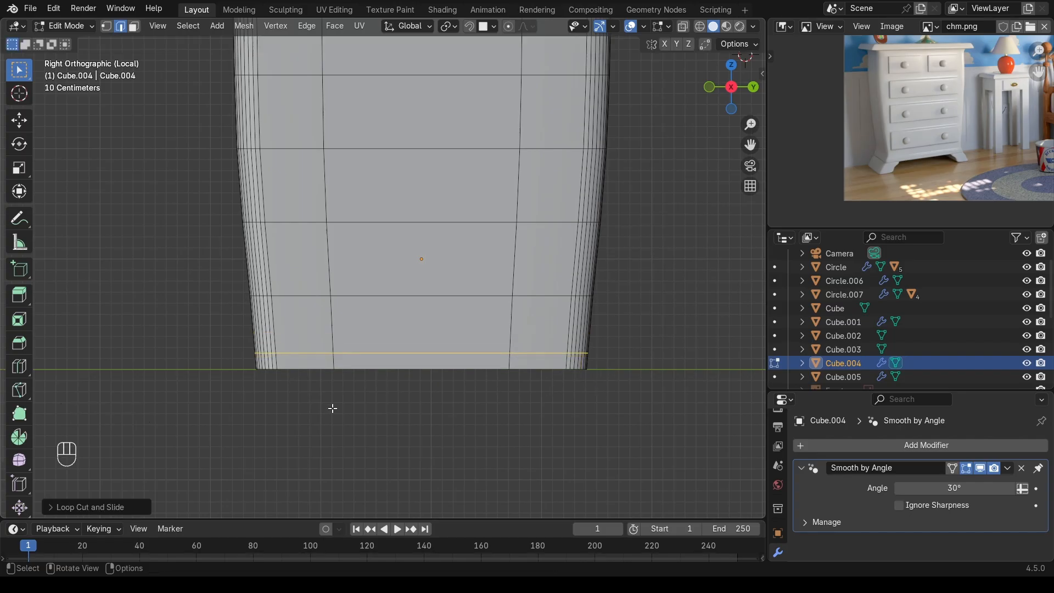
Step: Select the narrow face ring around the dresser's base and extrude it outward along its normals by about 0.021 m
key("3")
left_click(330, 360, "alt")
middle_click_drag(330, 361, 532, 417)
key("alt+z")
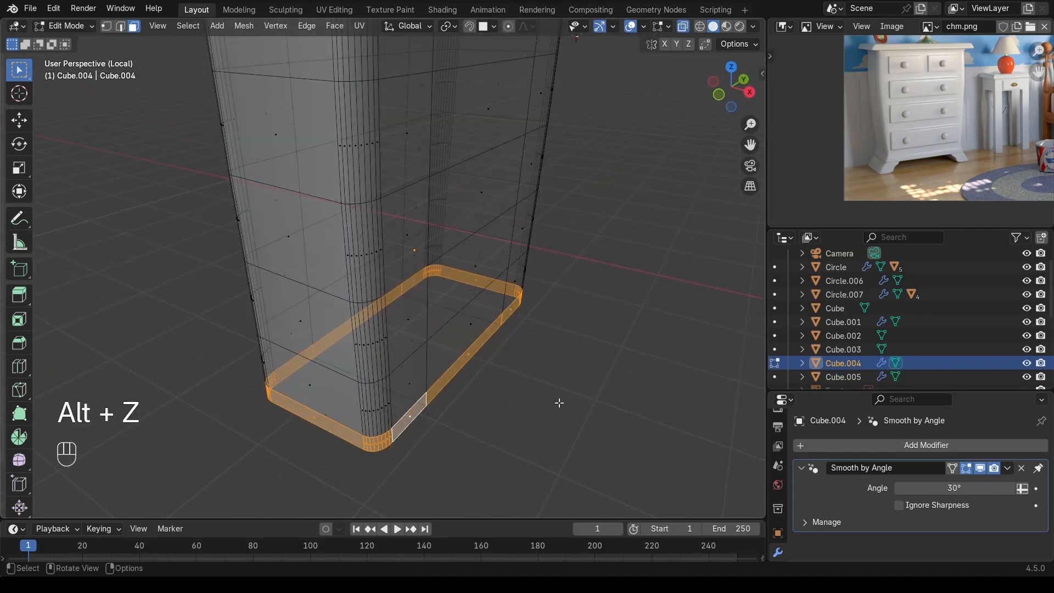
key("alt+z")
key("alt+e")
left_click(602, 275)
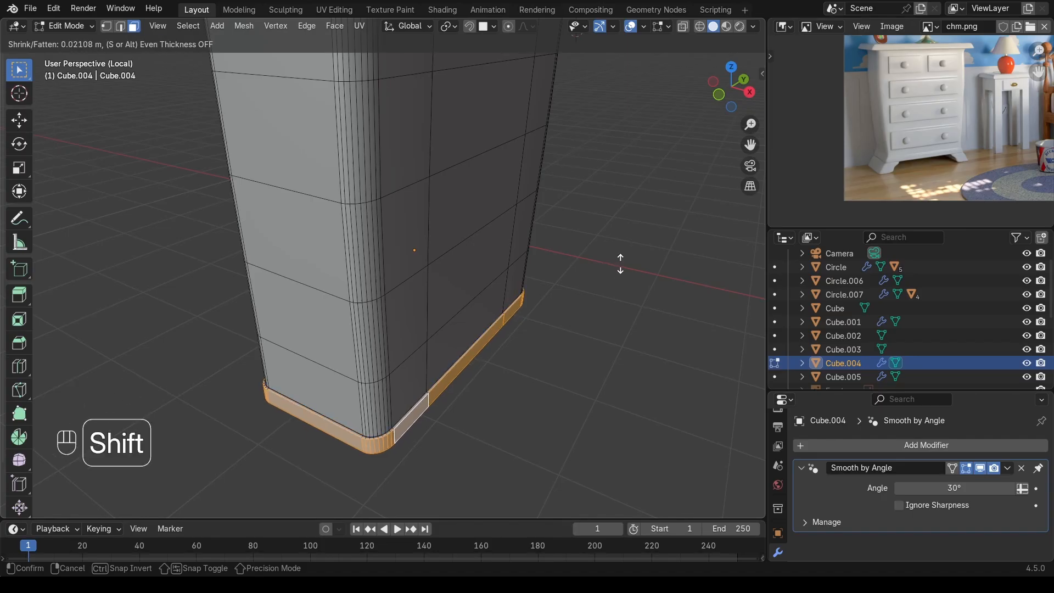
left_click(620, 264)
key("Tab")
middle_click_drag(582, 278, 512, 287)
scroll(499, 233, "down", 4)
scroll(499, 233, "up", 2)
scroll(494, 280, "down", 2)
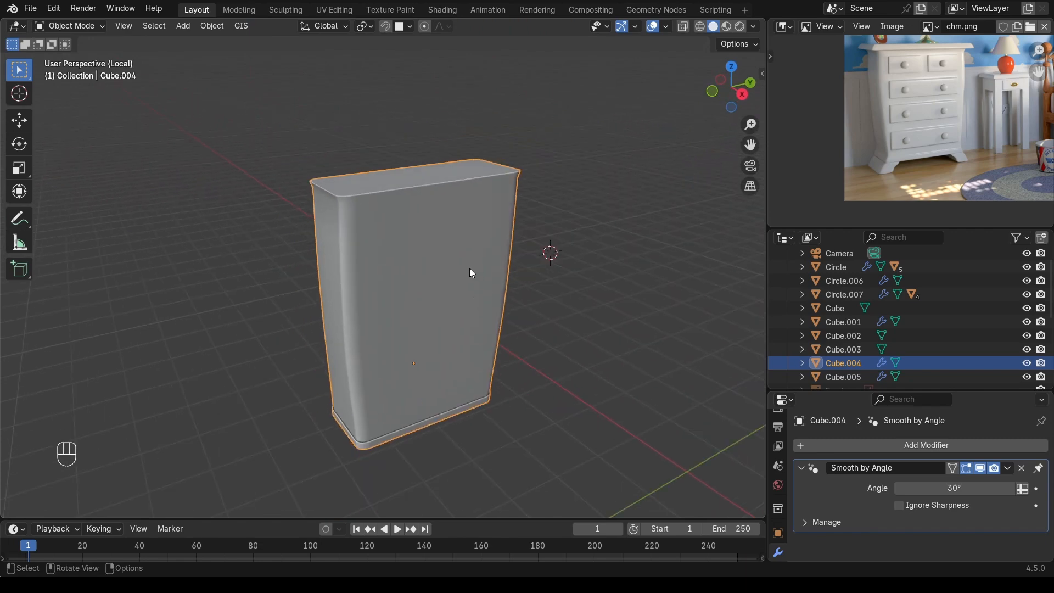
Step: Select the dresser's top faces, extrude them in place, and scale the extrusion slightly outward to form an overhanging lip
scroll(475, 273, "up", 3)
middle_click_drag(407, 114, 262, 272)
key("Tab")
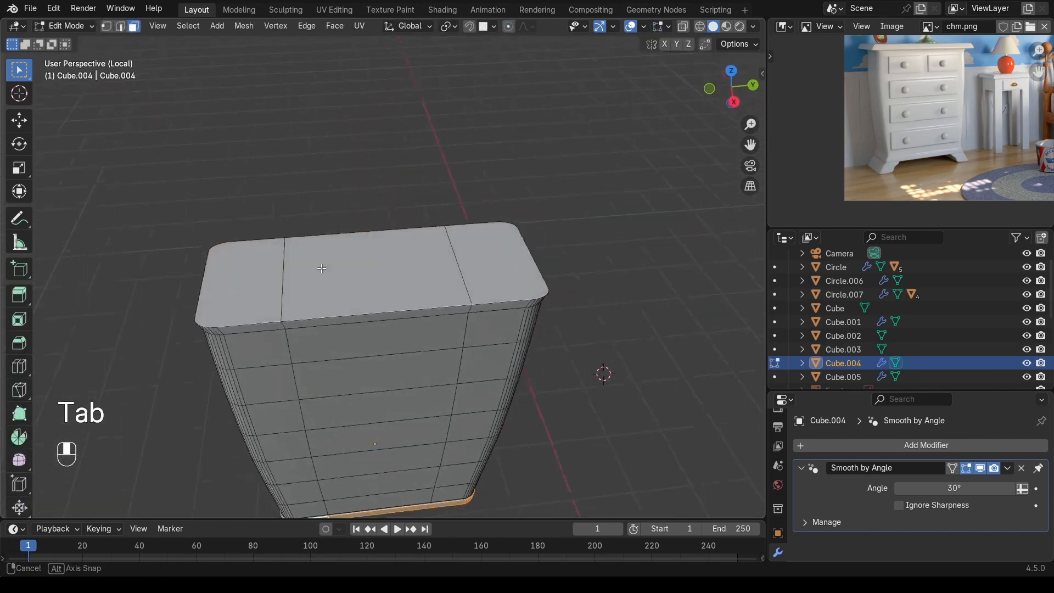
left_click_drag(504, 286, 502, 287)
middle_click_drag(450, 299, 402, 285)
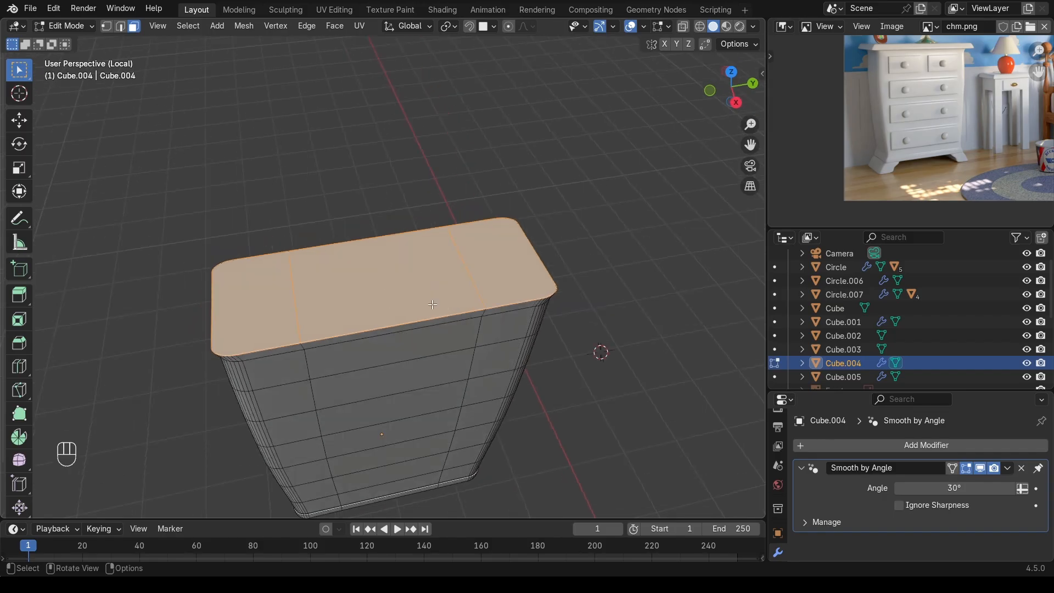
scroll(427, 304, "up", 2)
middle_click_drag(441, 321, 482, 336)
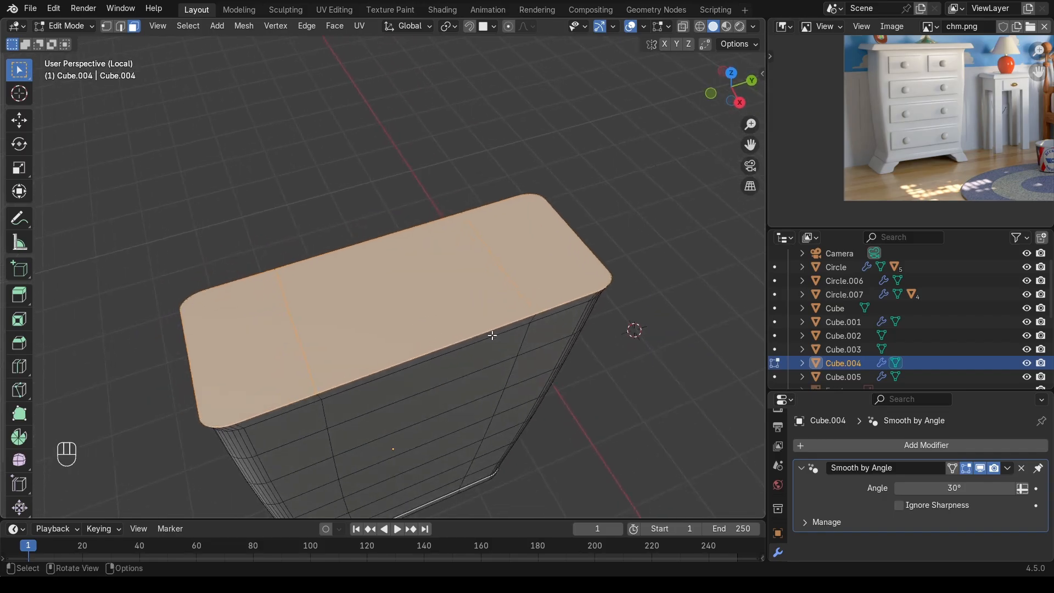
key("e")
key("s")
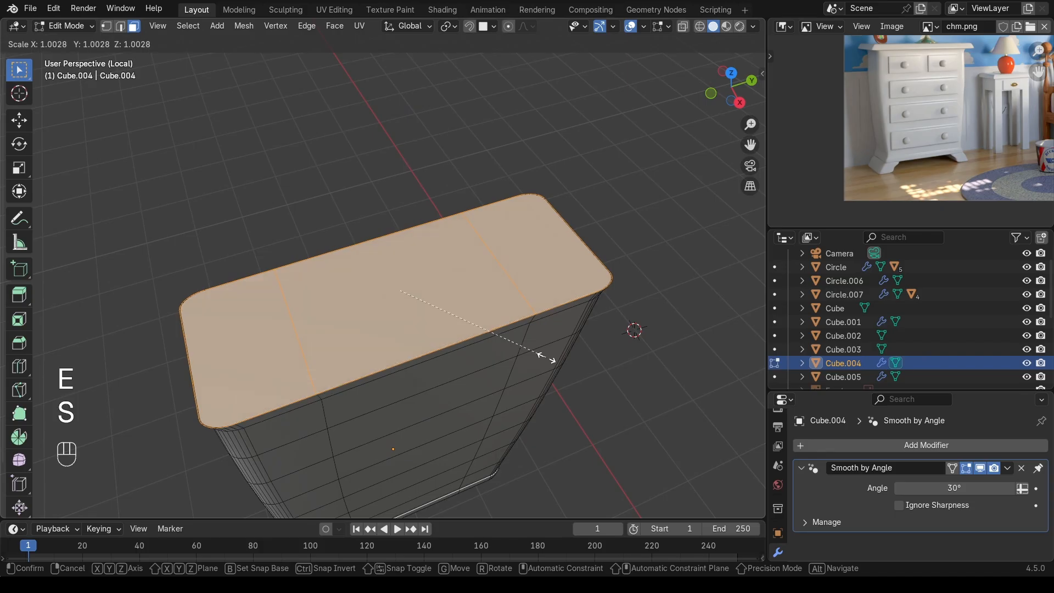
left_click(556, 356)
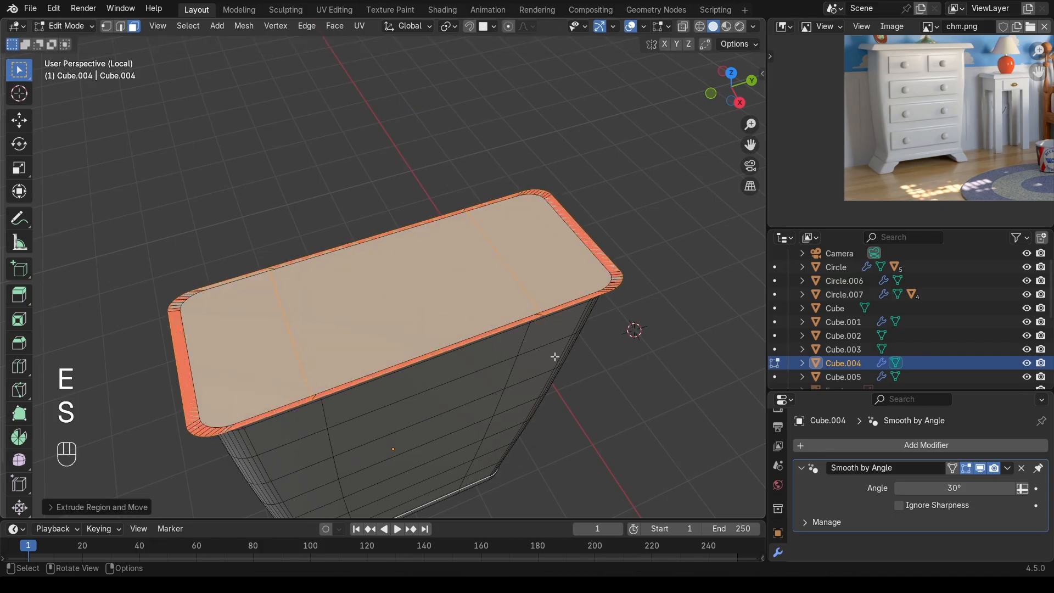
Step: Scale the dresser's extruded top faces slightly further outward to widen the overhanging lip
key("KP_1")
key("KP_3")
scroll(548, 351, "up", 4)
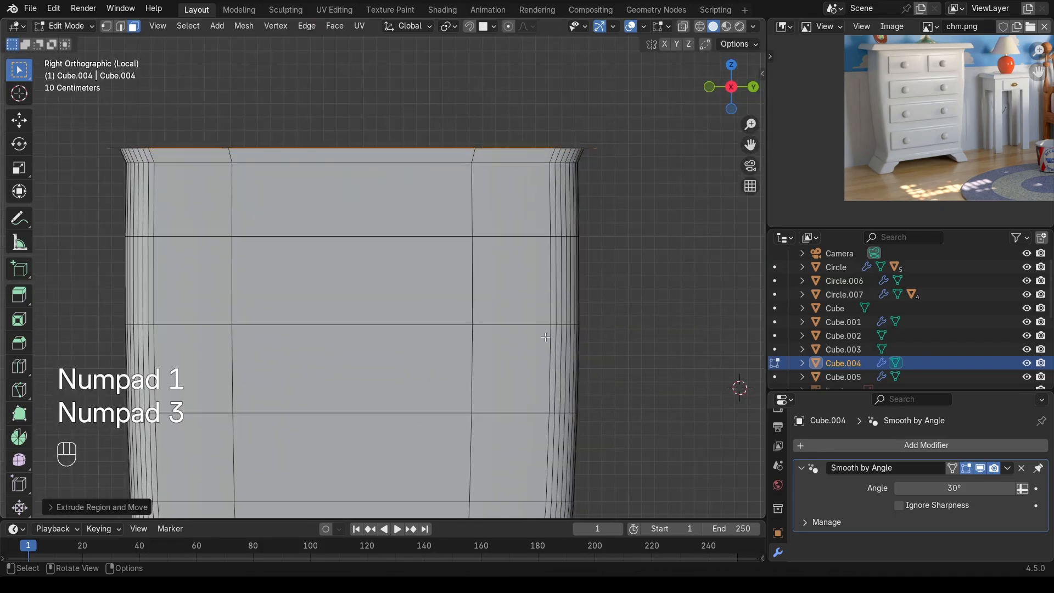
middle_click_drag(522, 316, 480, 308, "shift")
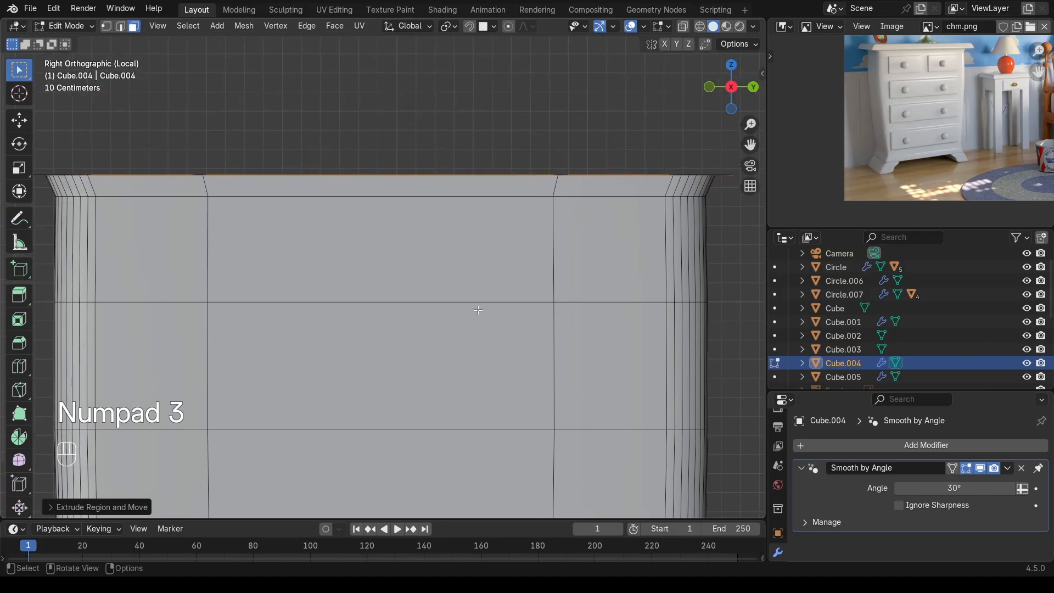
scroll(480, 308, "down", 2)
key("s")
key("shift")
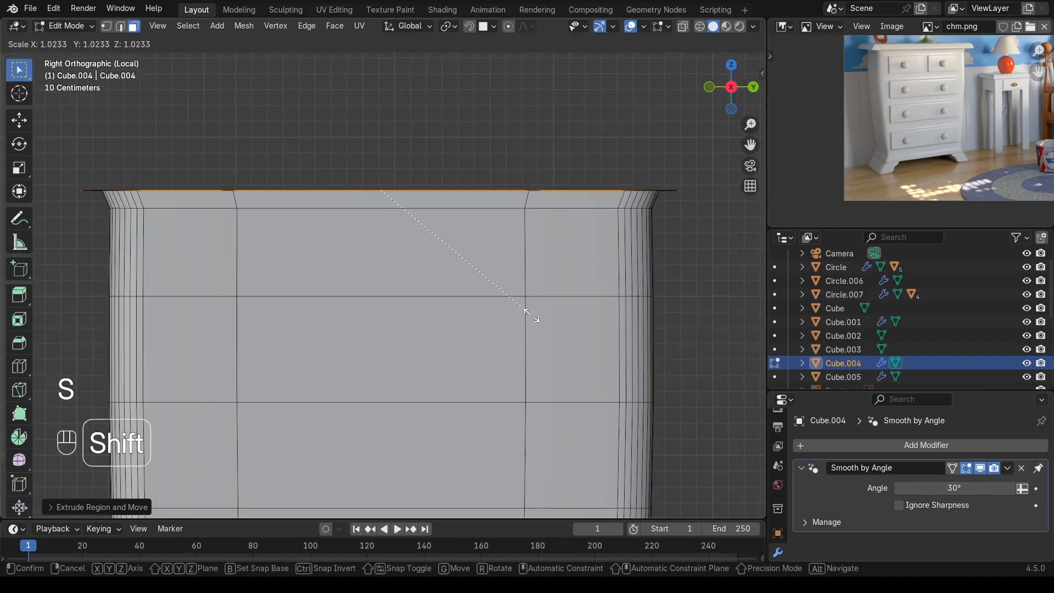
left_click(531, 316)
Step: Extrude the dresser's top faces upward about 0.16 m and scale them inward to about 0.87 for a sloped top
key("e")
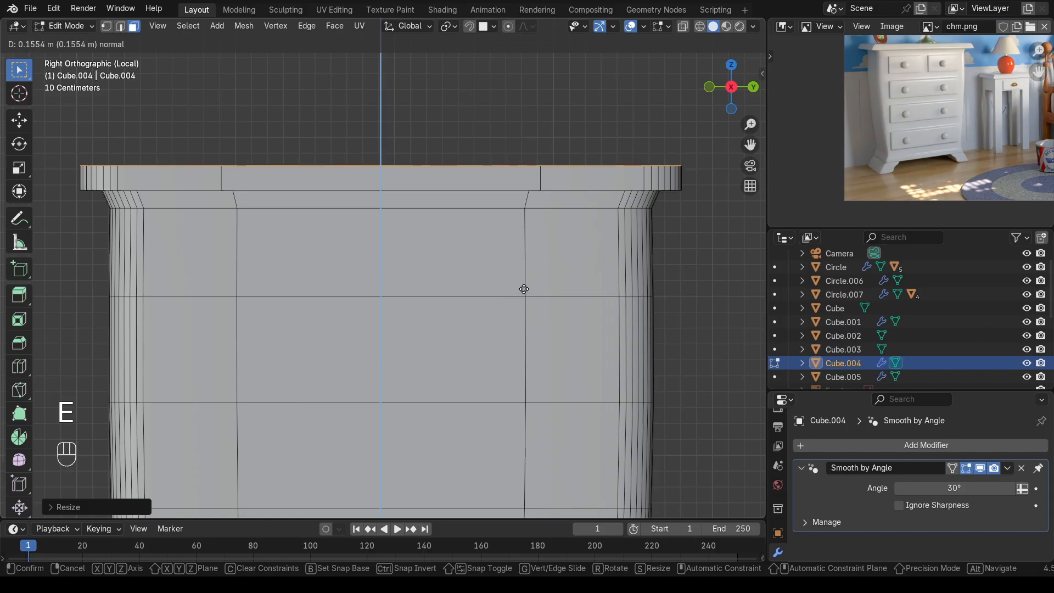
left_click(549, 291)
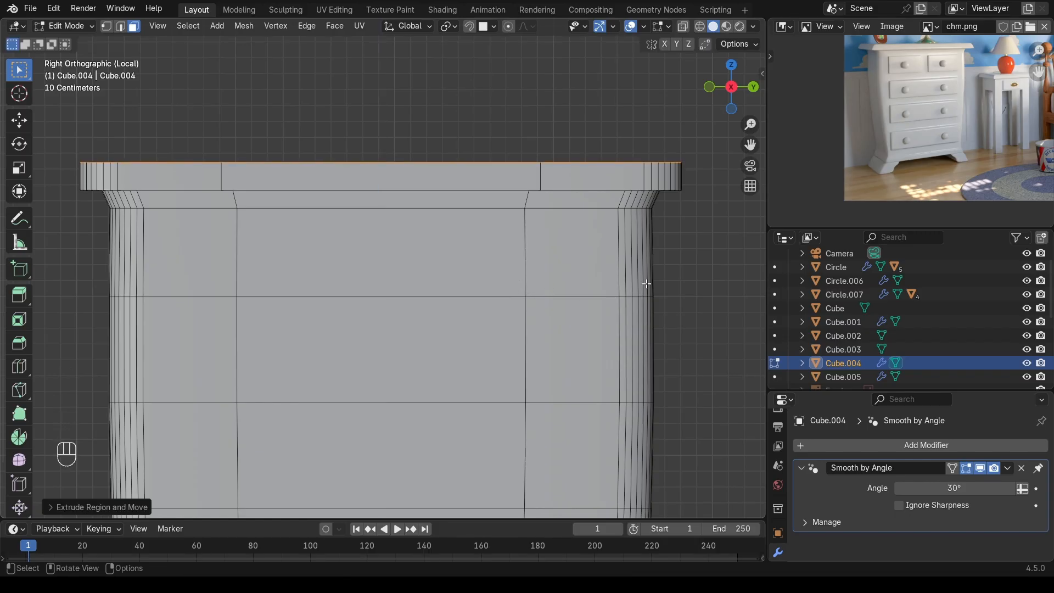
key("s")
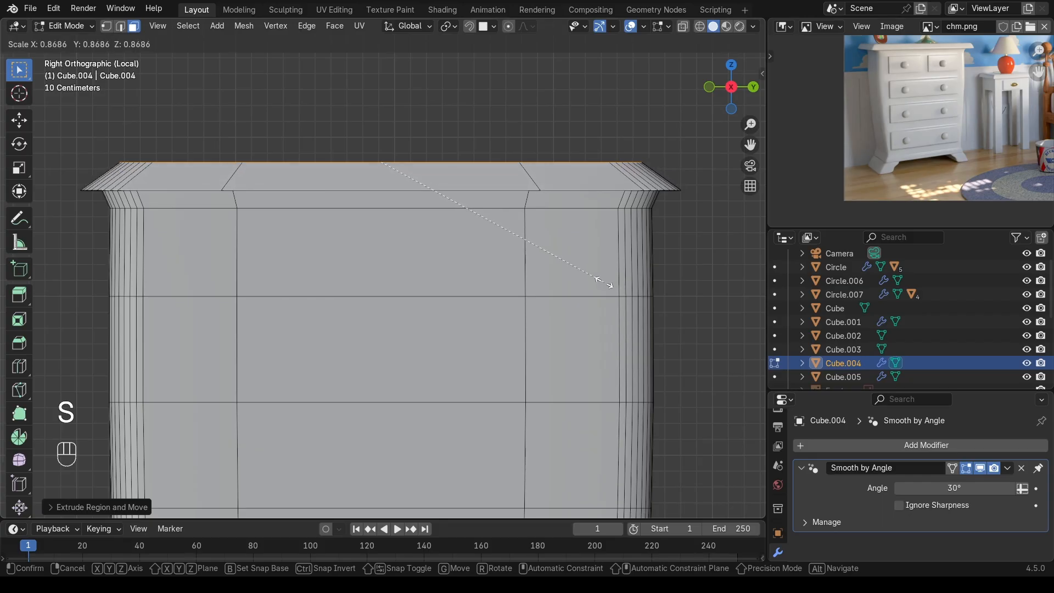
left_click(597, 282)
key("Tab")
middle_click_drag(571, 297, 476, 206)
right_click(523, 277)
left_click(522, 277)
key("Tab")
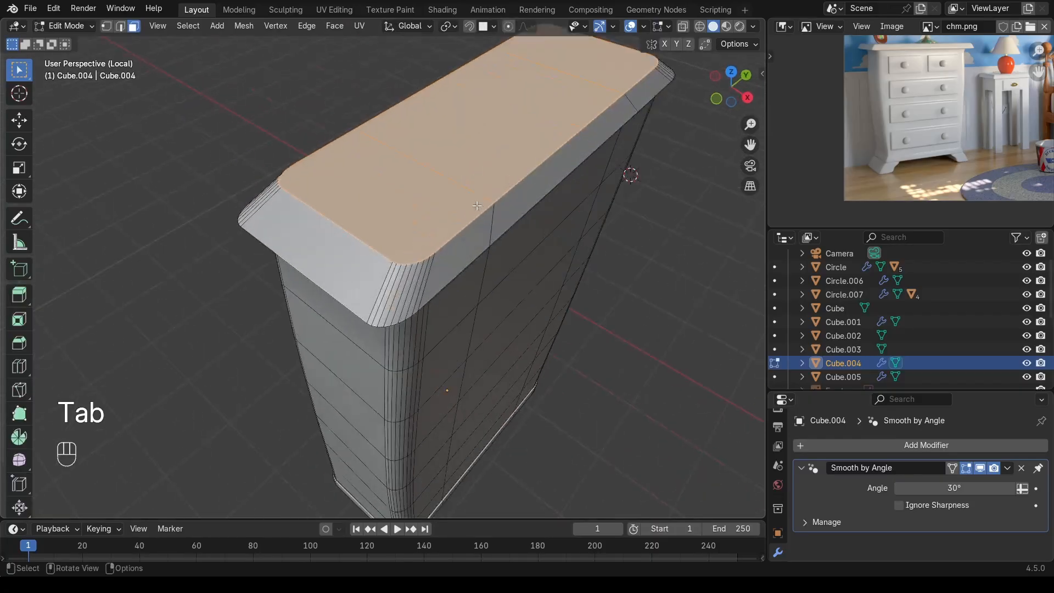
Step: Select the edge loop around the dresser's flat top and bevel it about 0.04 m with 8 segments
mouse_move(537, 273)
middle_mouse_down("shift")
mouse_move(513, 306)
mouse_move(517, 273)
middle_mouse_up("shift")
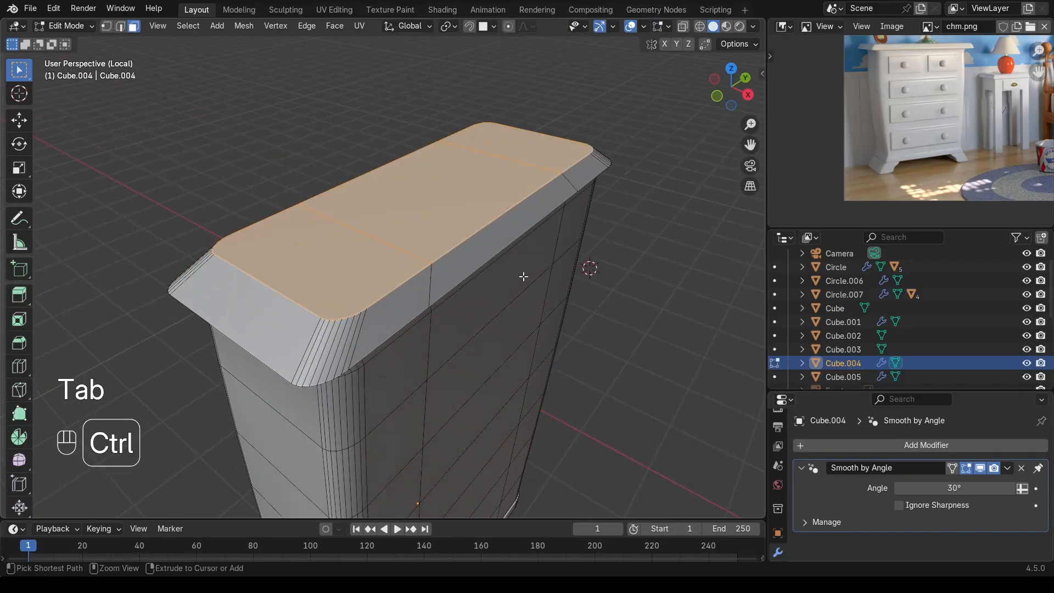
key("ctrl+b")
right_click(540, 278)
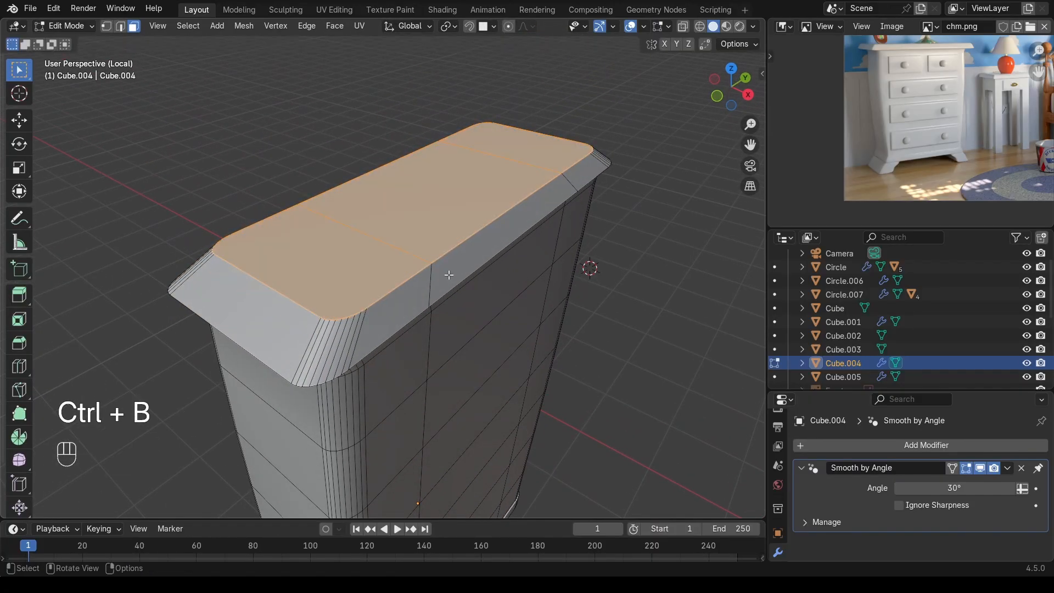
key("2")
left_click(406, 285, "alt")
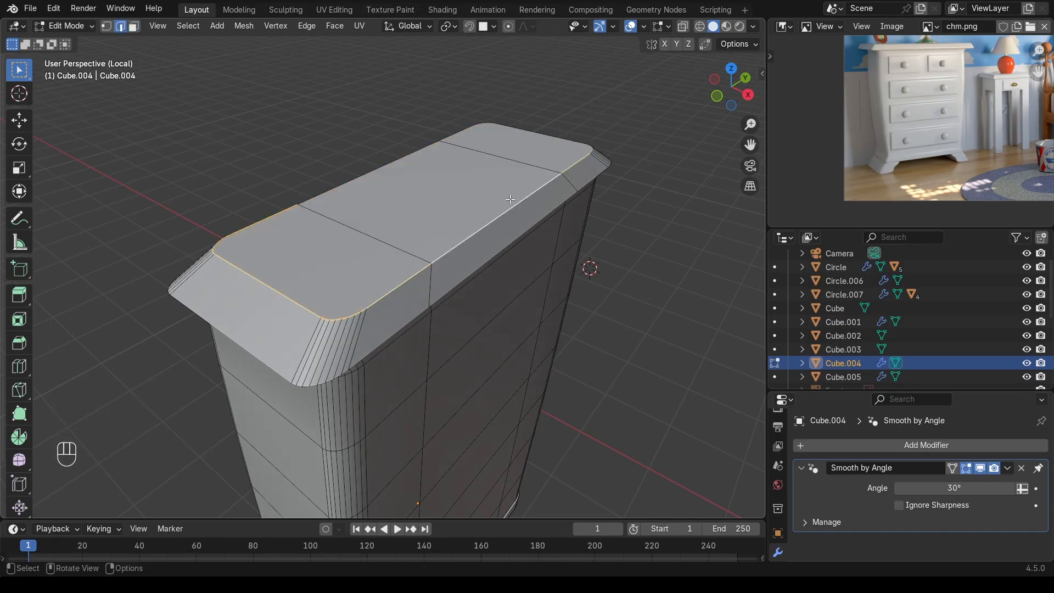
middle_click_drag(468, 238, 185, 137)
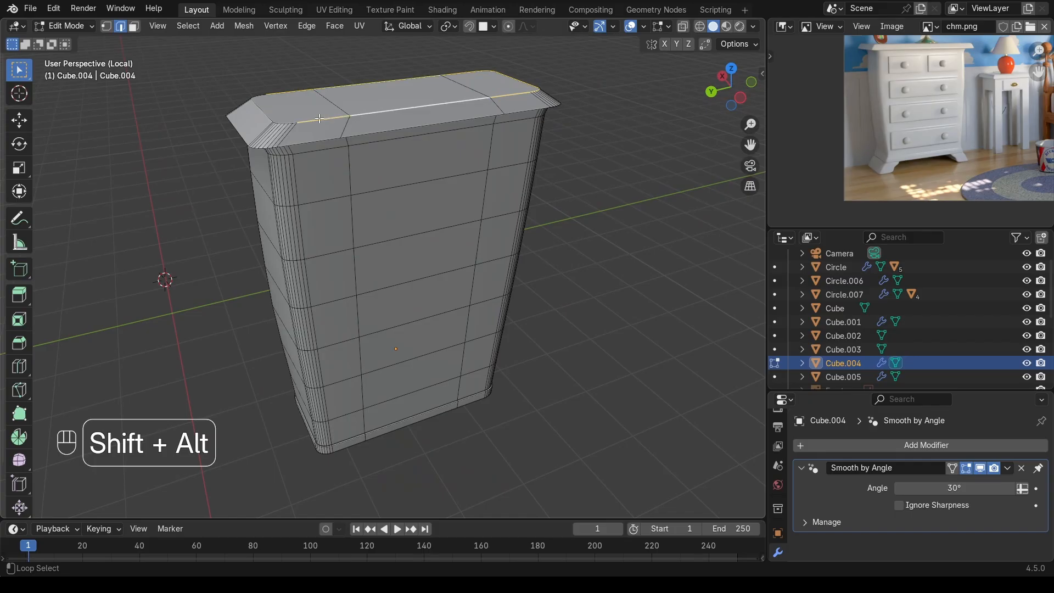
middle_click_drag(279, 119, 23, 127)
middle_click_drag(271, 271, 282, 227, "shift")
middle_click_drag(502, 280, 501, 313, "shift")
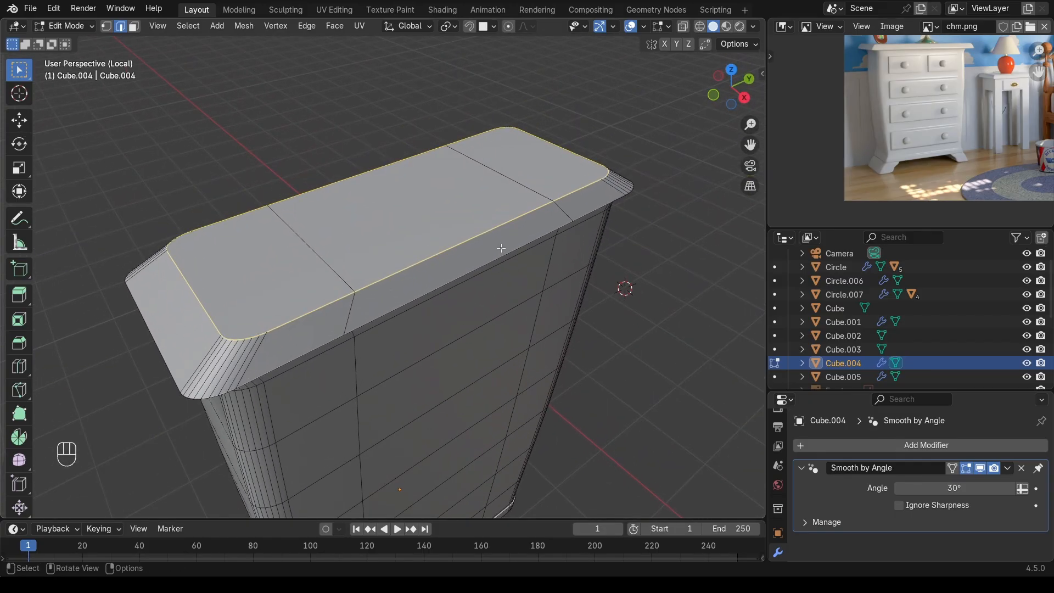
scroll(494, 242, "up", 1)
key("ctrl+b")
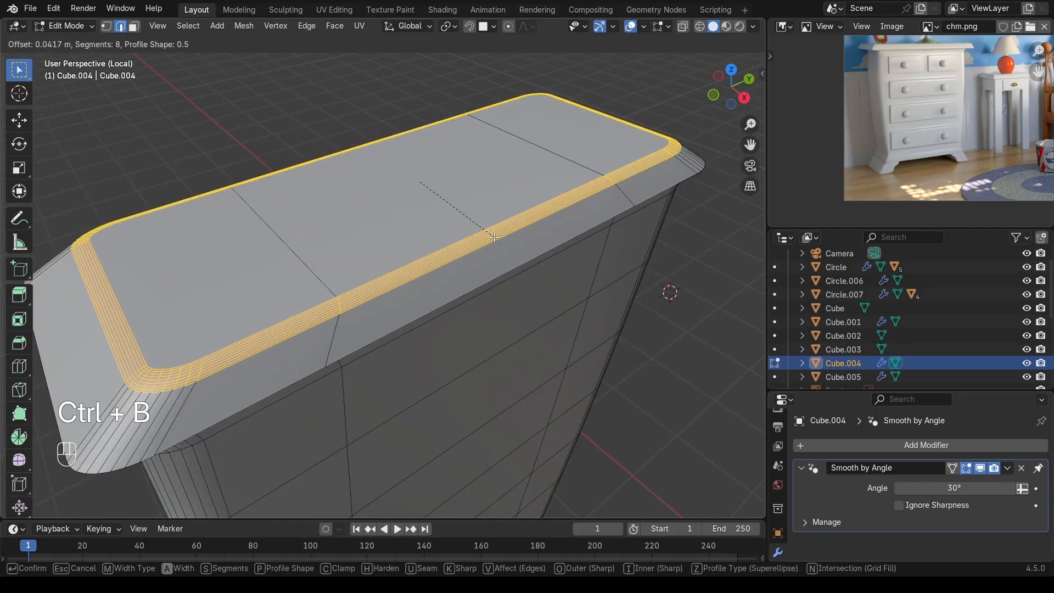
left_click(494, 237)
key("Tab")
scroll(493, 236, "down", 2)
middle_click_drag(493, 236, 399, 249)
scroll(395, 250, "down", 3)
scroll(400, 249, "up", 2)
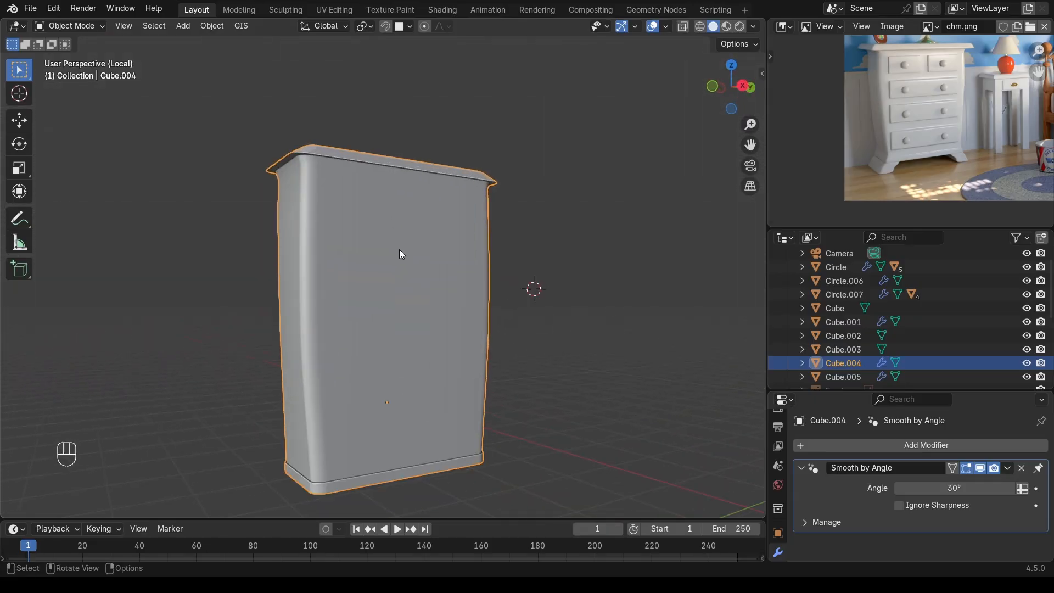
Step: Try a level 2 Subdivision modifier on the dresser and inspect the smoothed shape
middle_click_drag(399, 297, 579, 273)
key("ctrl+2")
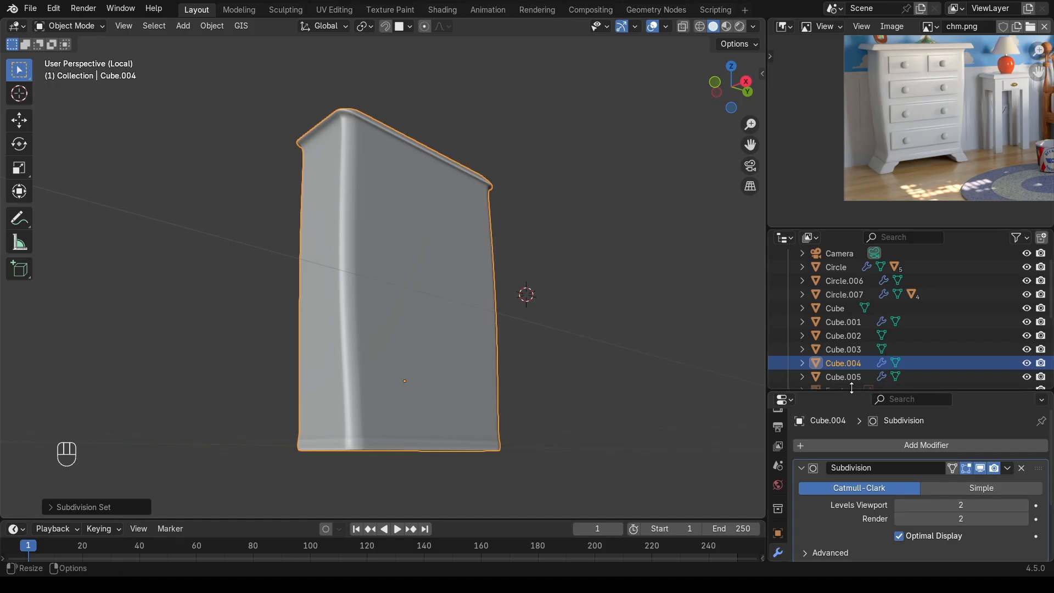
left_click_drag(857, 392, 857, 347)
middle_click_drag(573, 351, 511, 398)
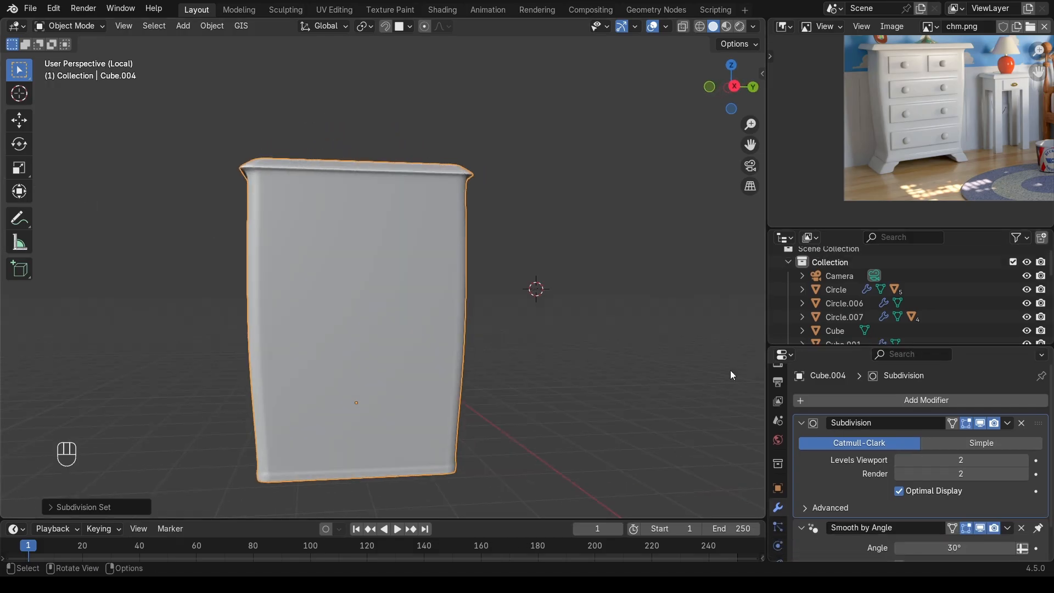
scroll(570, 287, "down", 1)
middle_click_drag(570, 287, 624, 341)
scroll(624, 341, "up", 3)
scroll(470, 272, "up", 3)
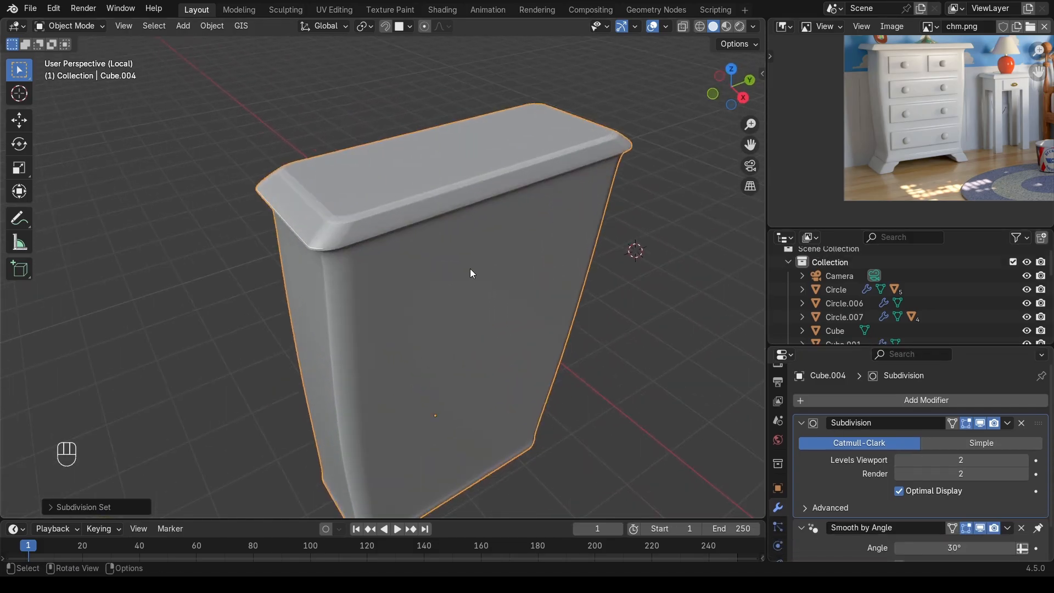
middle_click_drag(481, 285, 487, 257, "shift")
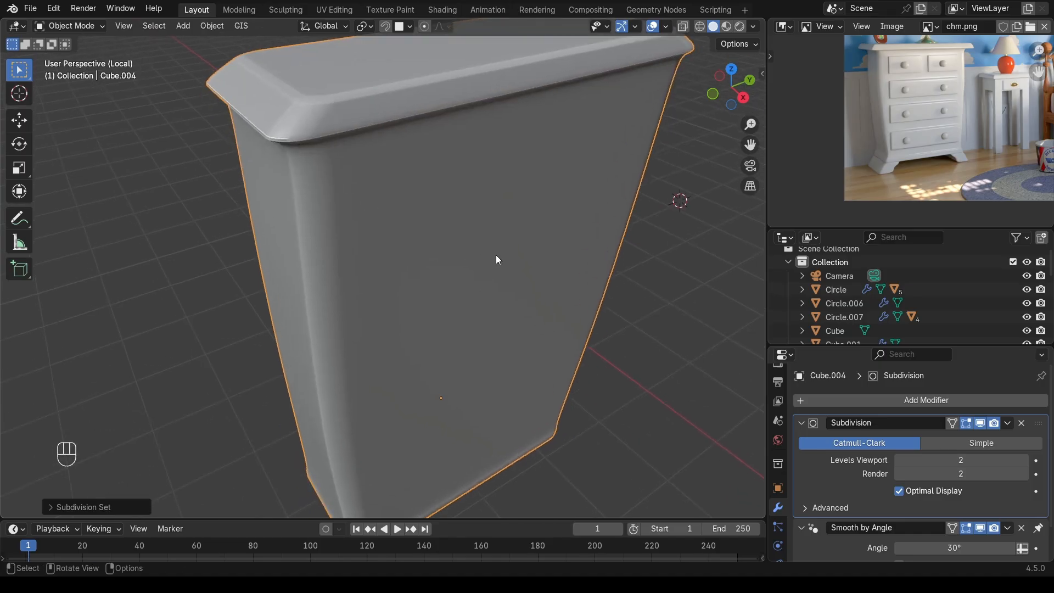
Step: Turn off Cavity in the viewport shading and remove the dresser's Subdivision modifier
left_click(754, 27)
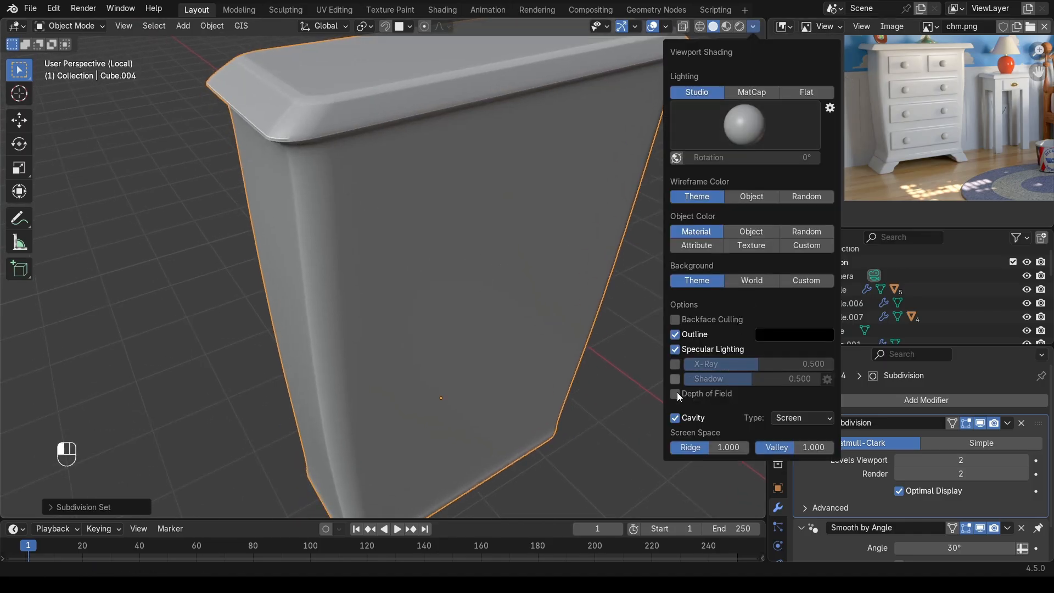
left_click(673, 413)
mouse_move(604, 357)
middle_mouse_down()
mouse_move(298, 219)
mouse_move(338, 193)
mouse_move(294, 166)
mouse_move(311, 147)
middle_mouse_up()
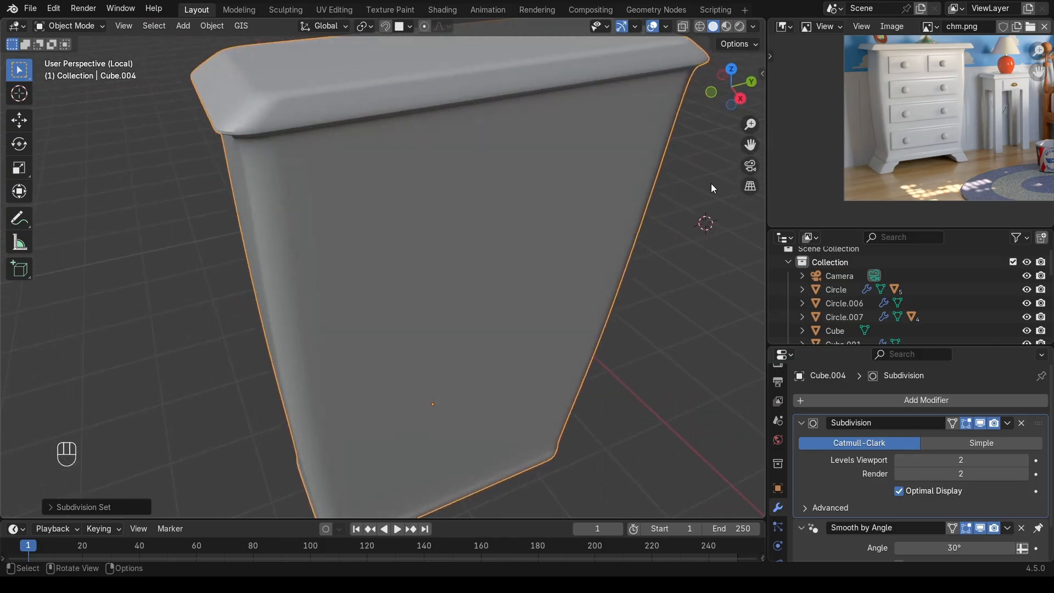
left_click(1021, 423)
middle_click_drag(545, 208, 521, 165)
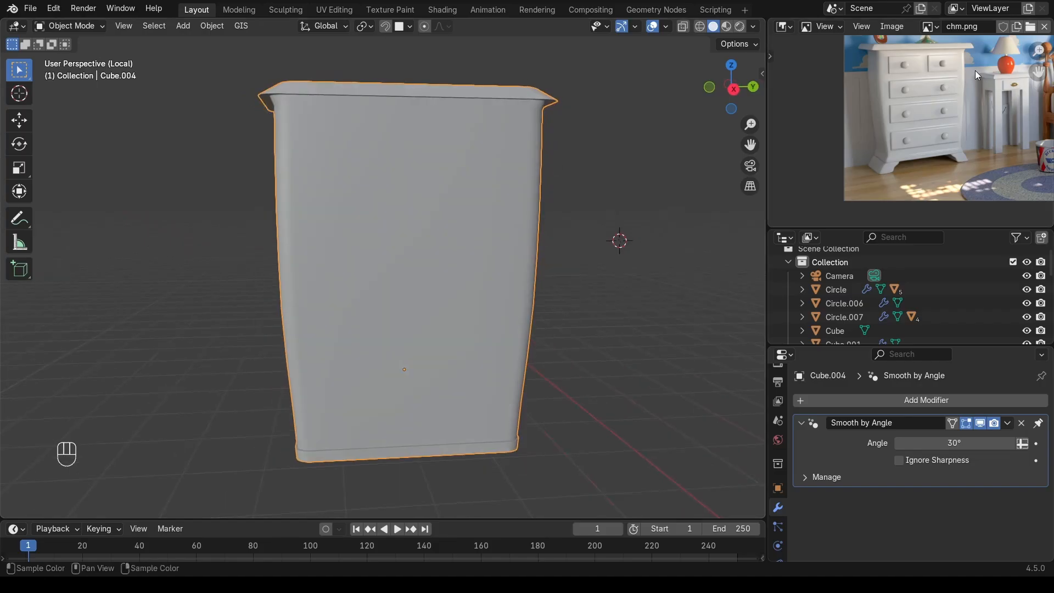
Step: Duplicate the rounded end face on the dresser's underside in place and separate it into its own object
scroll(953, 131, "down", 1)
middle_click_drag(441, 281, 461, 225)
key("Tab")
left_click(361, 311)
key("3")
left_click(351, 309)
key("KP_3")
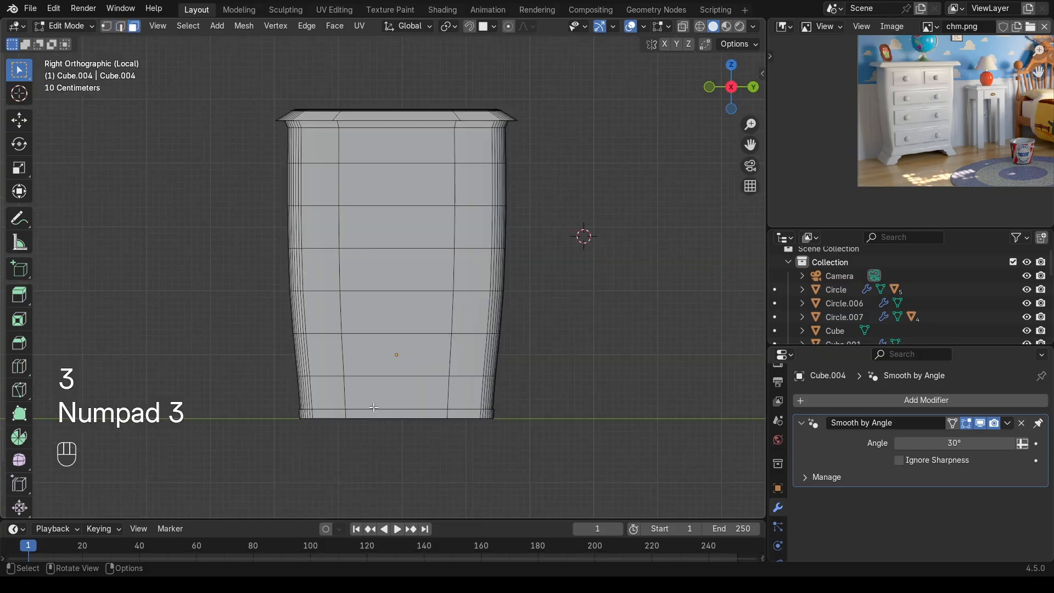
middle_click_drag(389, 417, 404, 337)
key("shift+d")
right_click(391, 361)
key("p")
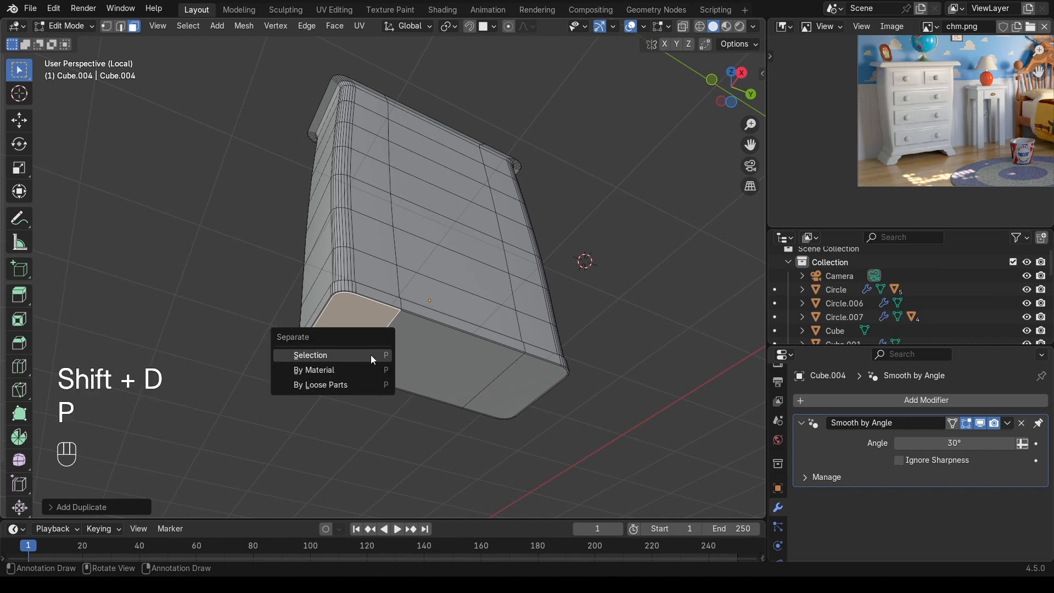
left_click(372, 355)
key("Tab")
key("Tab")
key("Tab")
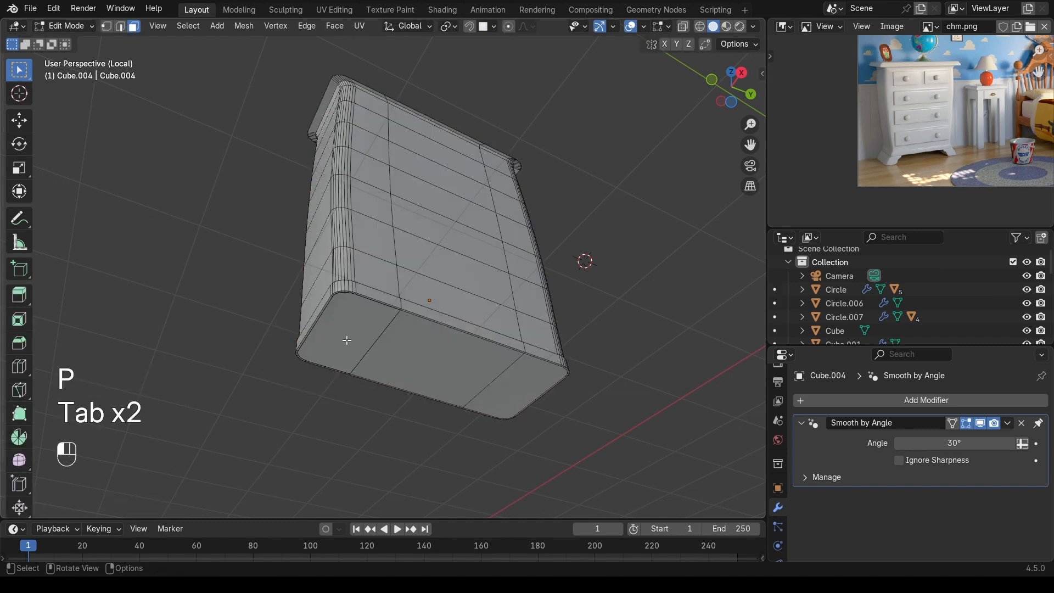
Step: Extrude the separated underside face downward about 0.22 m to form a foot block
left_click(349, 340)
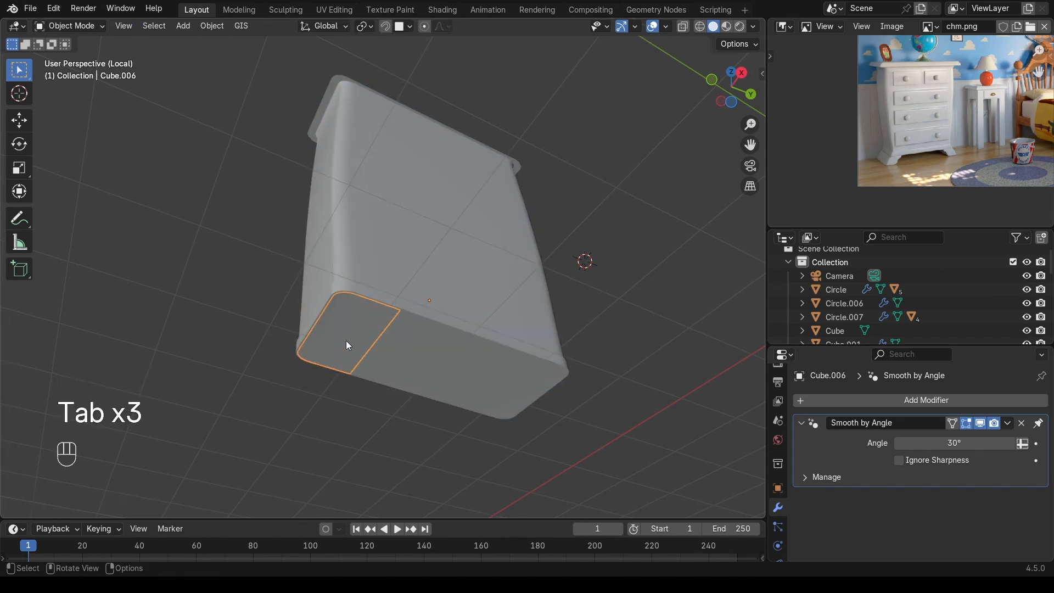
key("KP_3")
key("Tab")
scroll(346, 384, "up", 3)
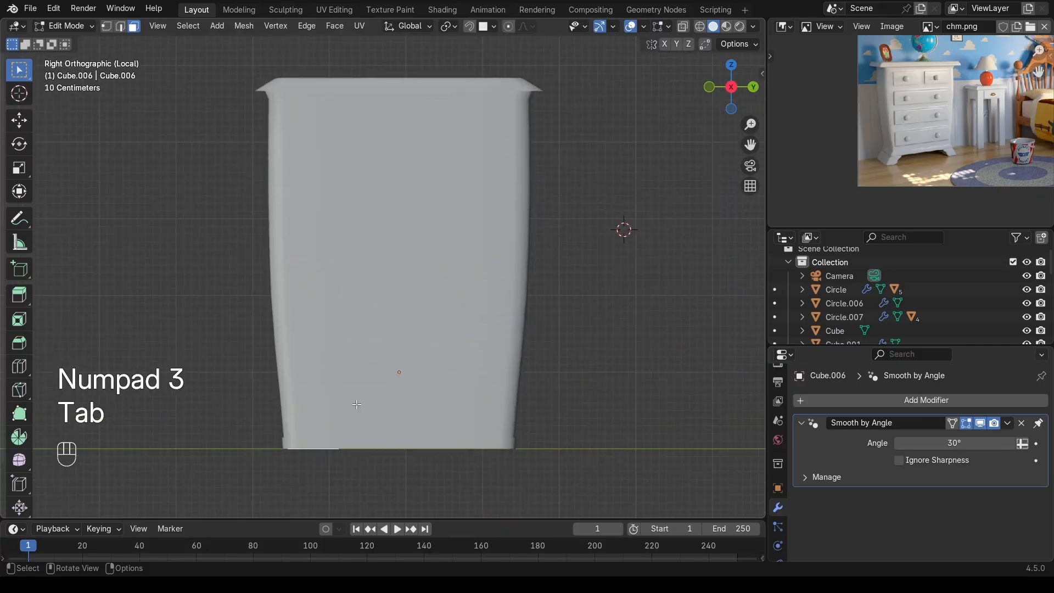
scroll(345, 404, "down", 3)
key("e")
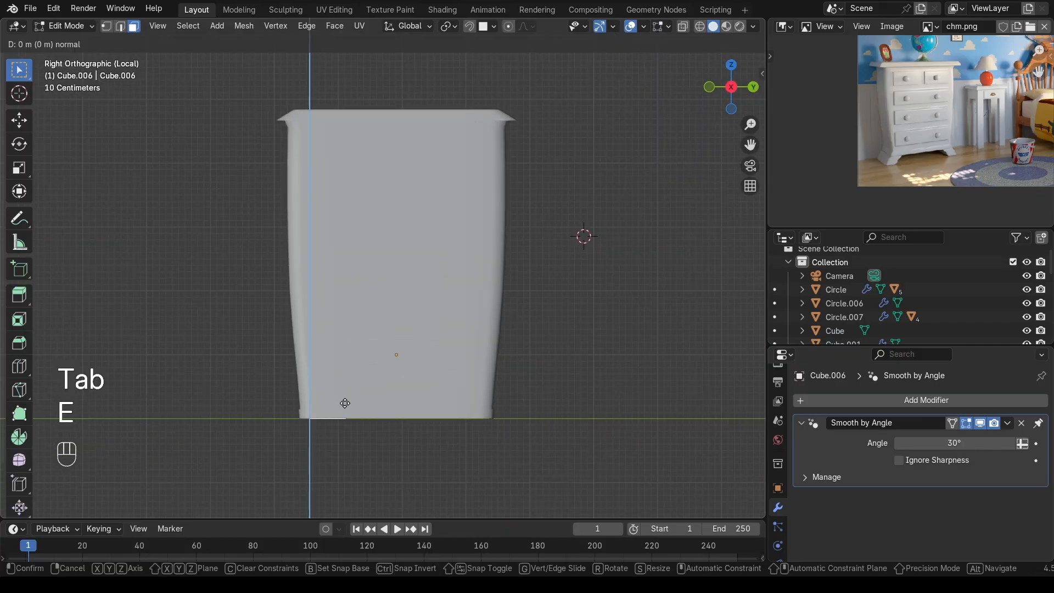
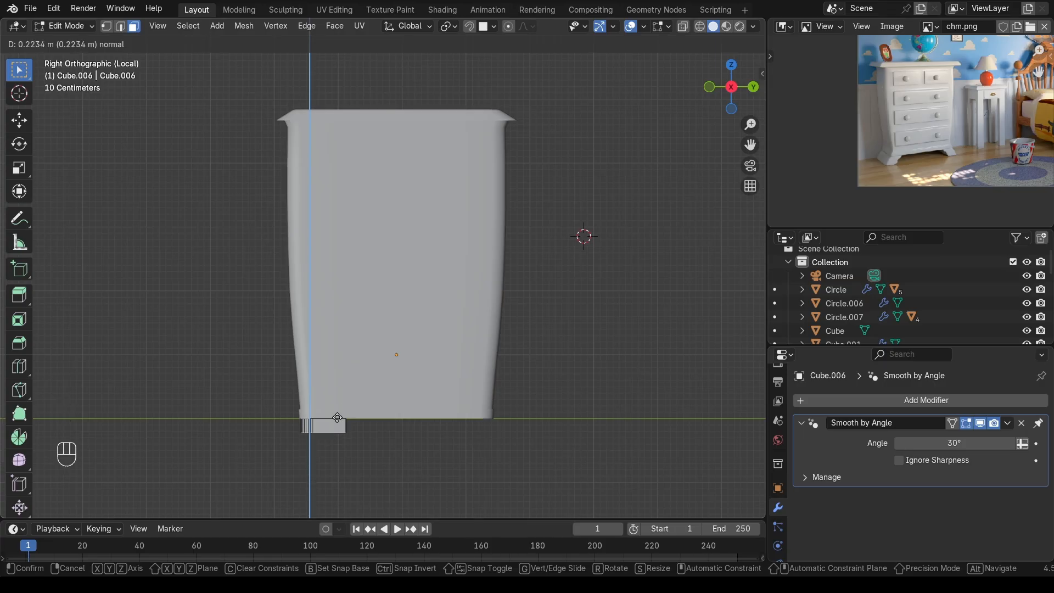
left_click(337, 417)
Step: Select the foot block's entire mesh and isolate the block in local view
key("a")
key("KP_Divide")
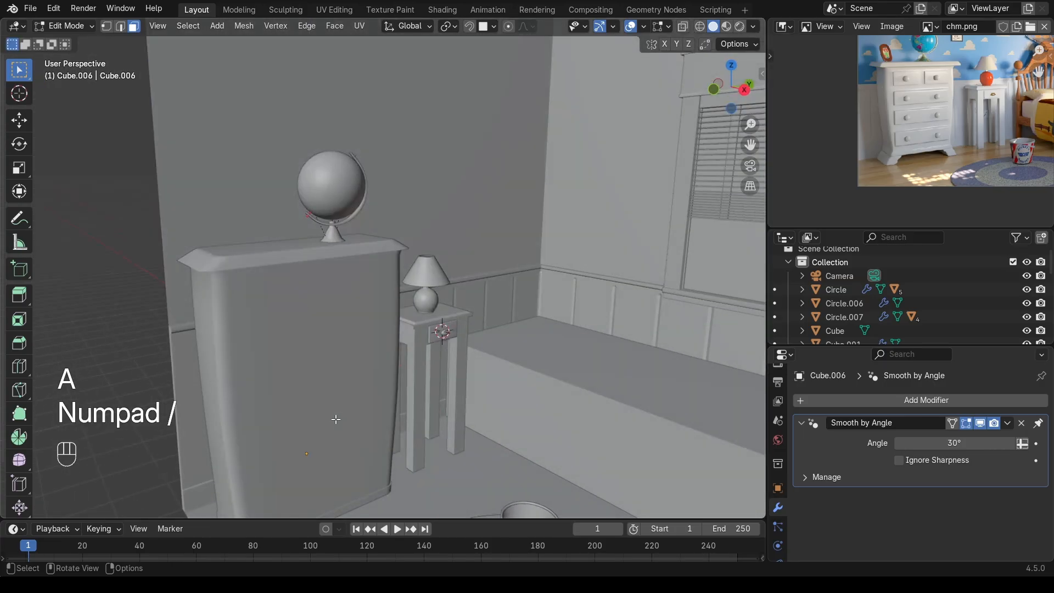
key("KP_Divide")
scroll(392, 417, "down", 1)
middle_click_drag(392, 417, 320, 405)
Step: Try a single centred vertical loop cut on the foot block's long side
key("ctrl+r")
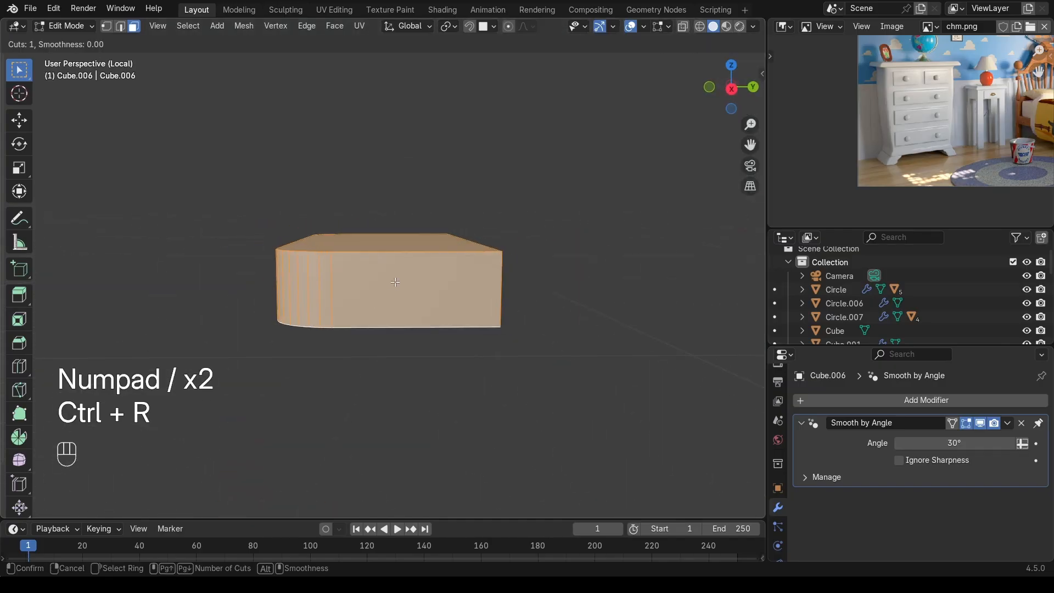
left_click(397, 260)
right_click(397, 259)
middle_click_drag(397, 260, 422, 333)
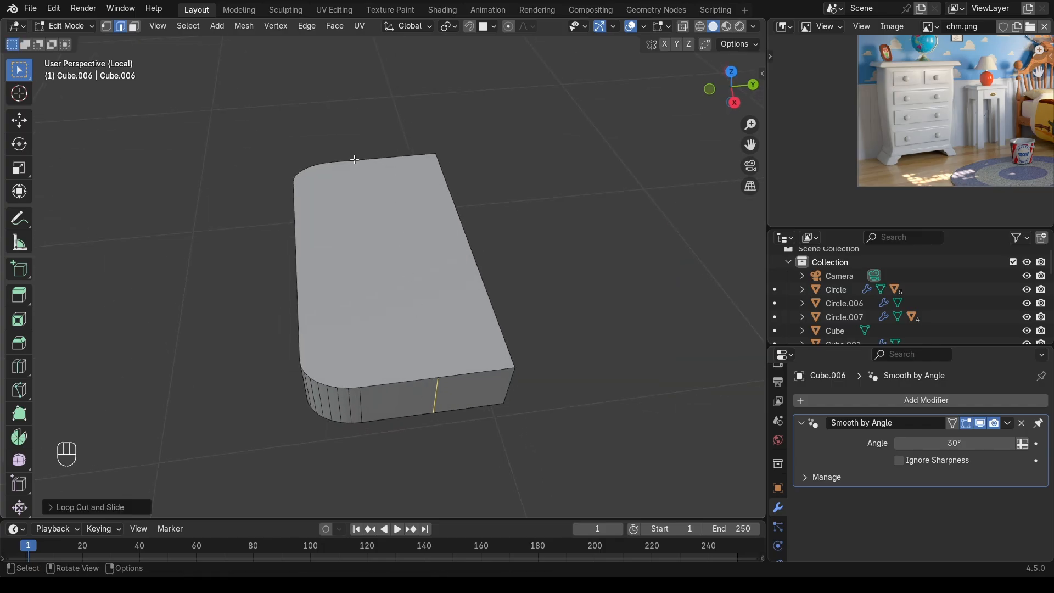
middle_click_drag(427, 400, 367, 359)
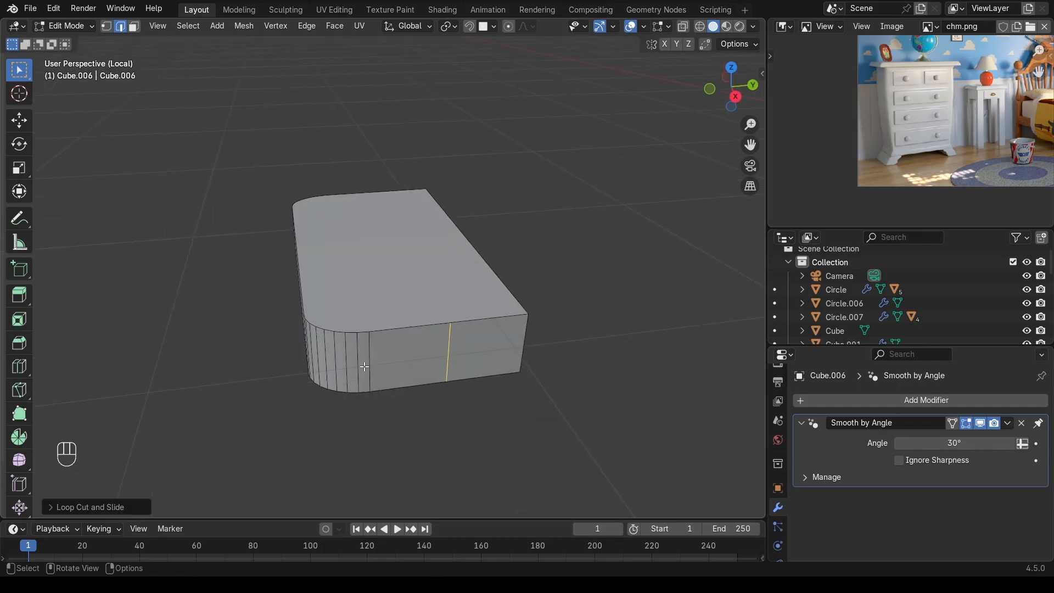
key("ctrl+z")
Step: Knife a straight vertical cut through the whole foot block near its middle, with Cut Through and the angle constraint enabled
key("KP_3")
scroll(388, 384, "up", 2)
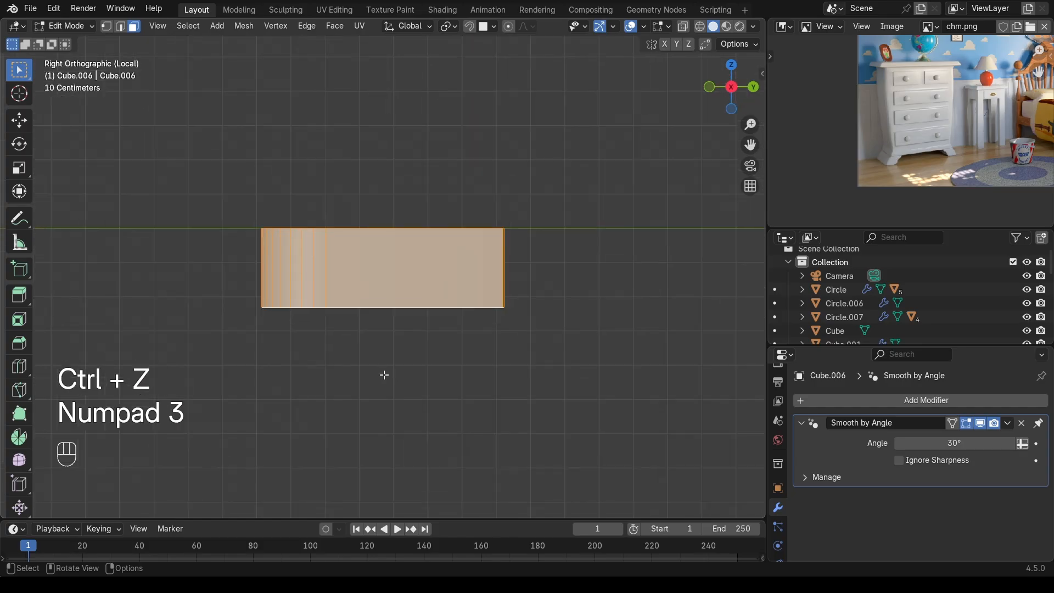
key("k")
key("a")
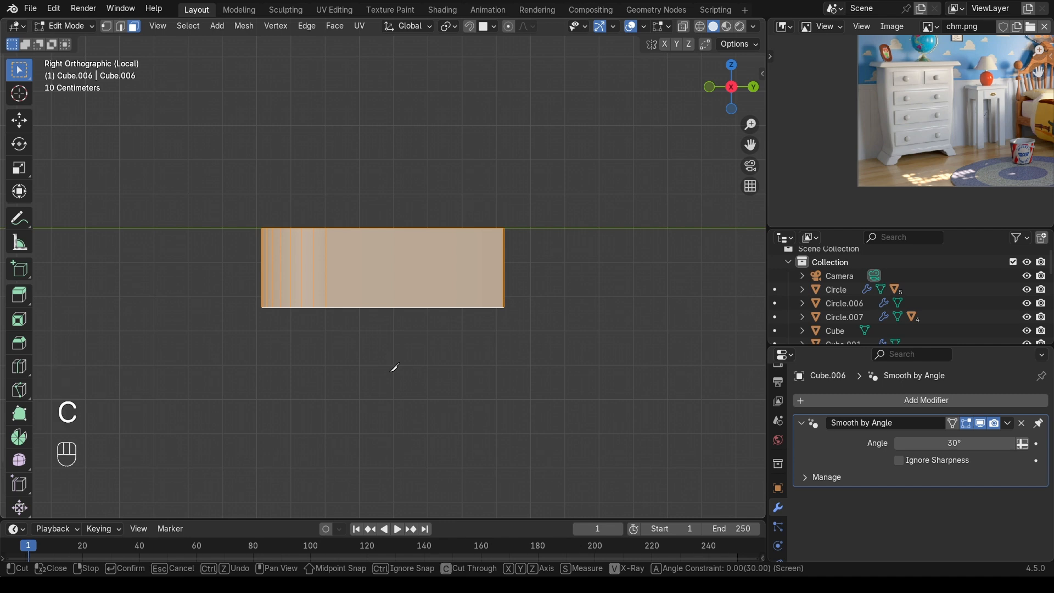
left_click(392, 369)
left_click(401, 161)
key("Return")
middle_click_drag(398, 160, 599, 218)
middle_click_drag(172, 362, 659, 82)
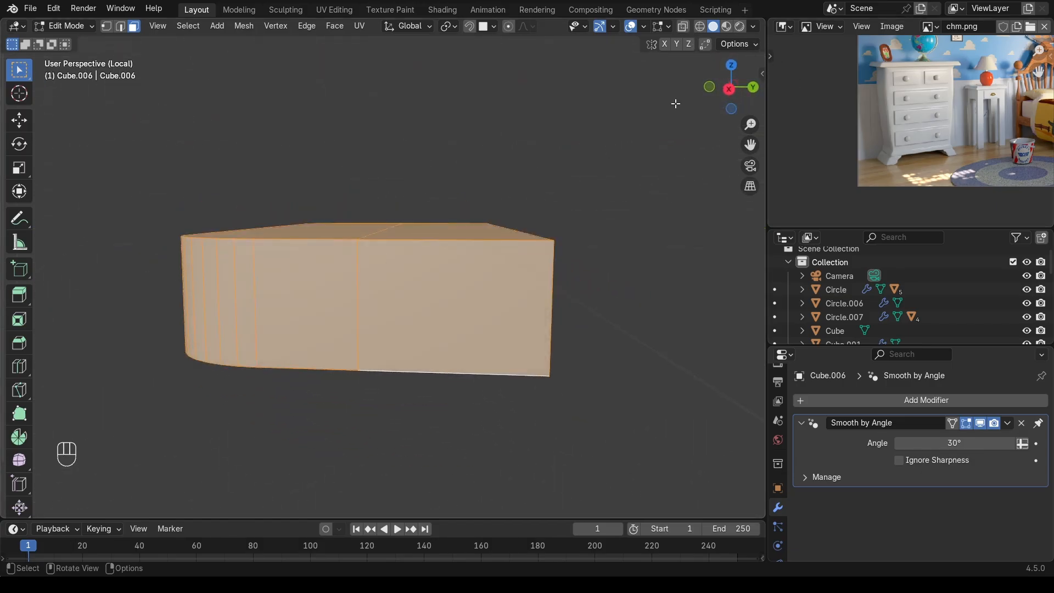
Step: Select the rounded half of the foot block's bottom face and leave local view
left_click(593, 175)
middle_click_drag(325, 346, 334, 266)
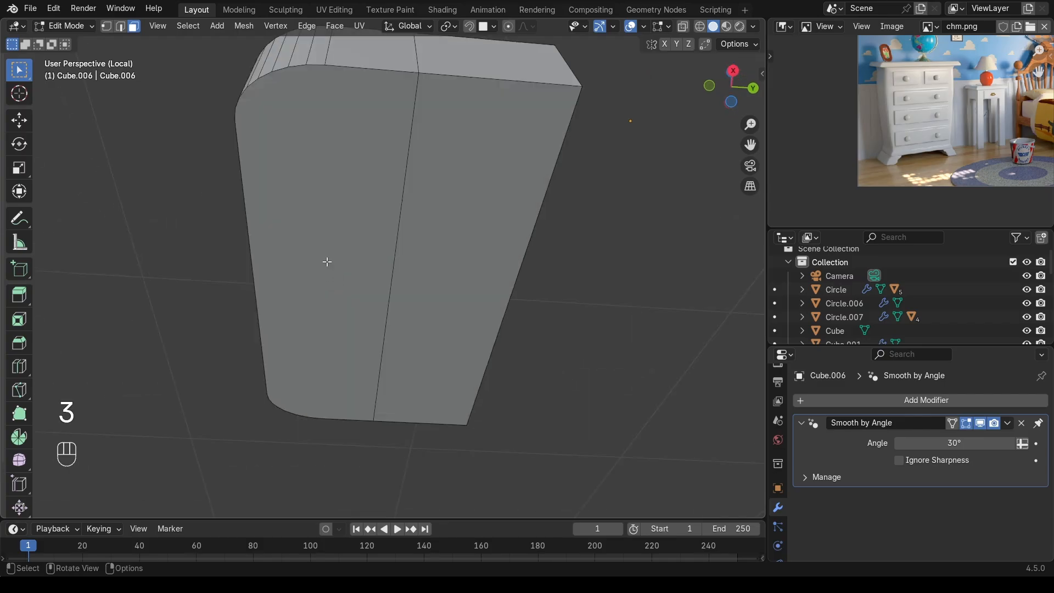
left_click(328, 257)
key("KP_3")
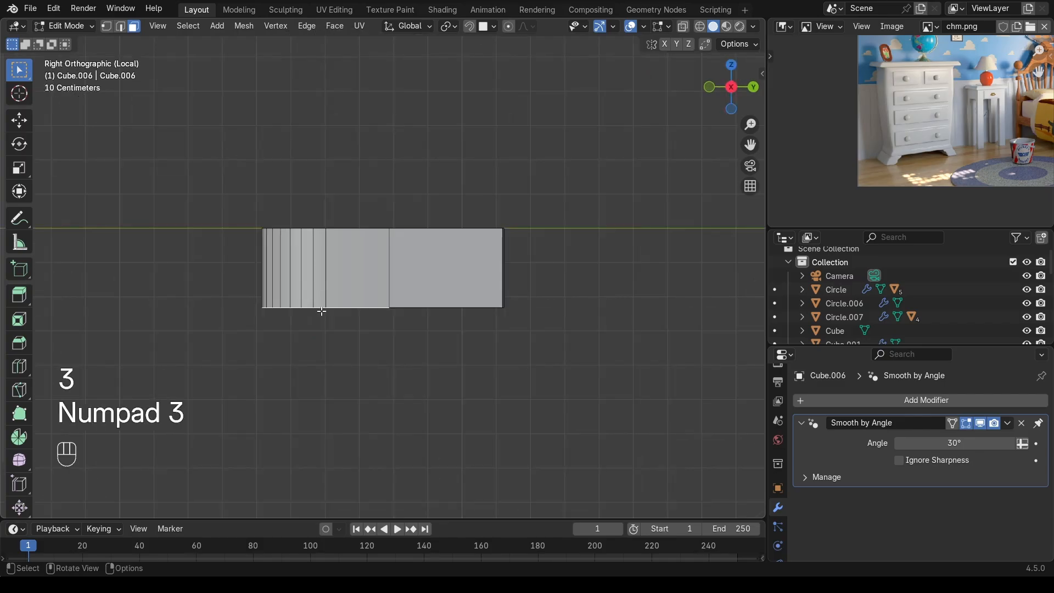
scroll(324, 308, "down", 3)
key("KP_Divide")
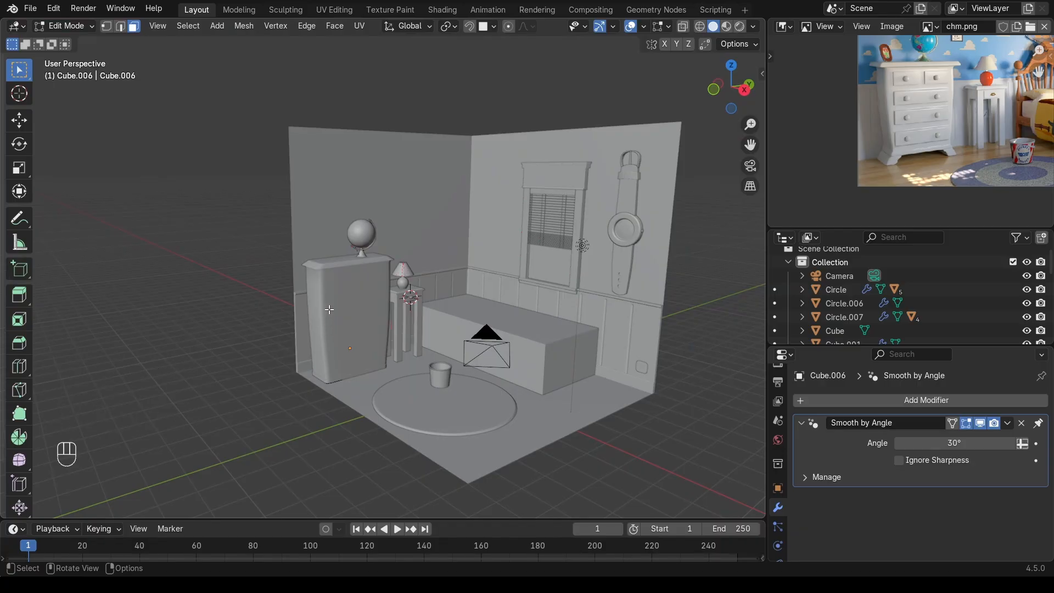
Step: Isolate the dresser body and its corner foot block in local view
key("Tab")
left_click(338, 307)
middle_click_drag(338, 307, 361, 333)
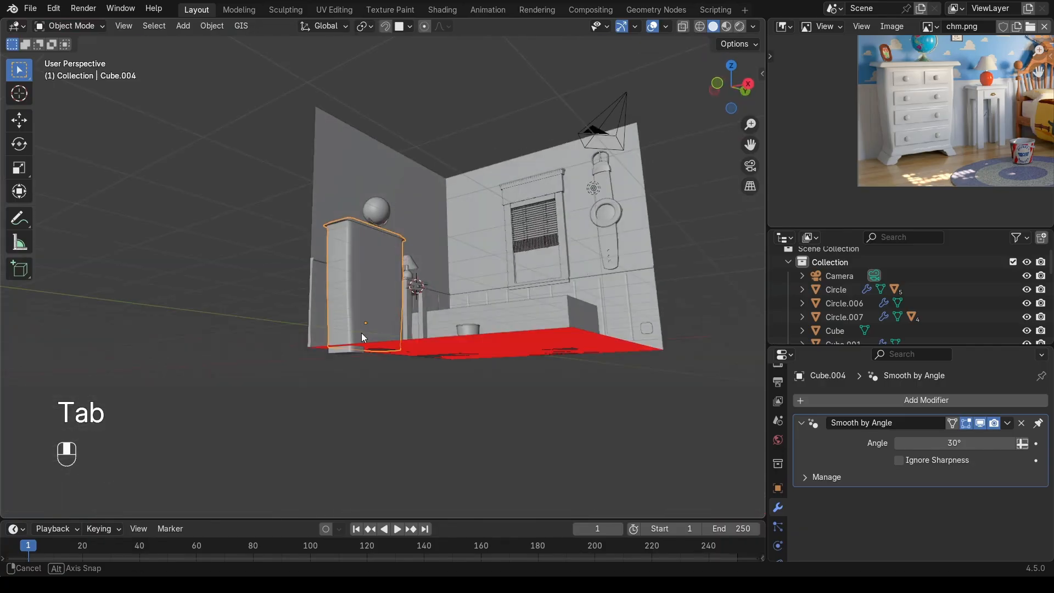
left_click(341, 351, "shift")
key("KP_Divide")
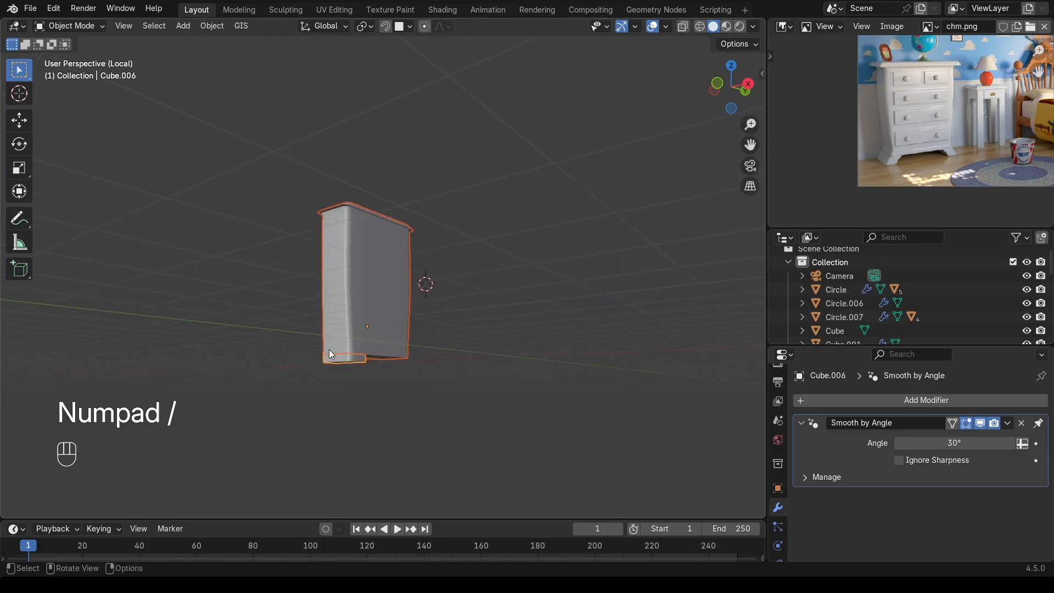
Step: Extrude the corner foot's selected underside face downward in the right orthographic view
middle_click_drag(318, 456, 300, 437)
key("Tab")
key("KP_3")
scroll(336, 428, "up", 1)
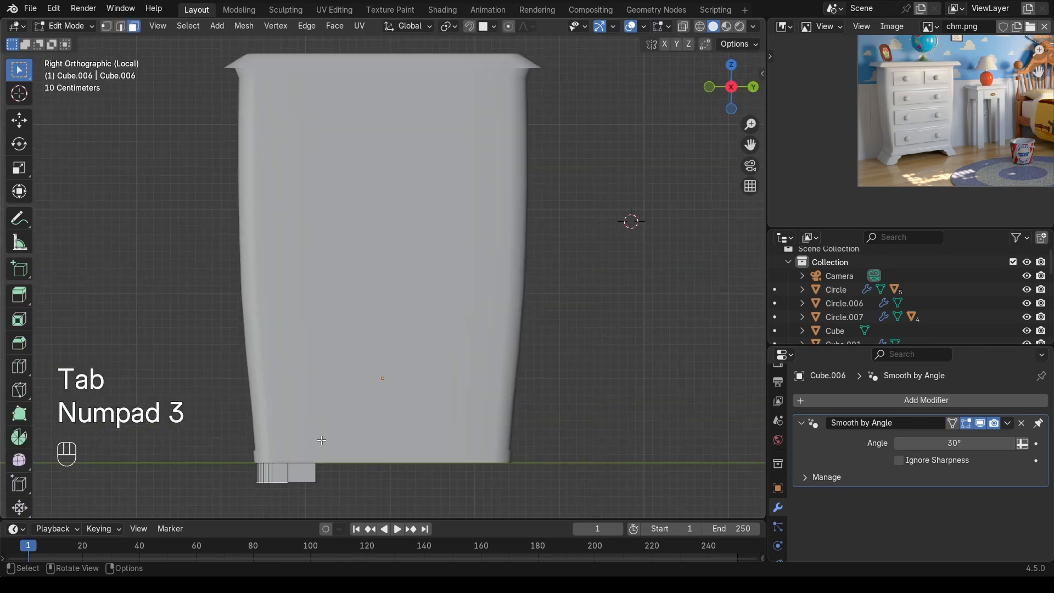
scroll(337, 428, "down", 2)
key("e")
left_click(336, 429)
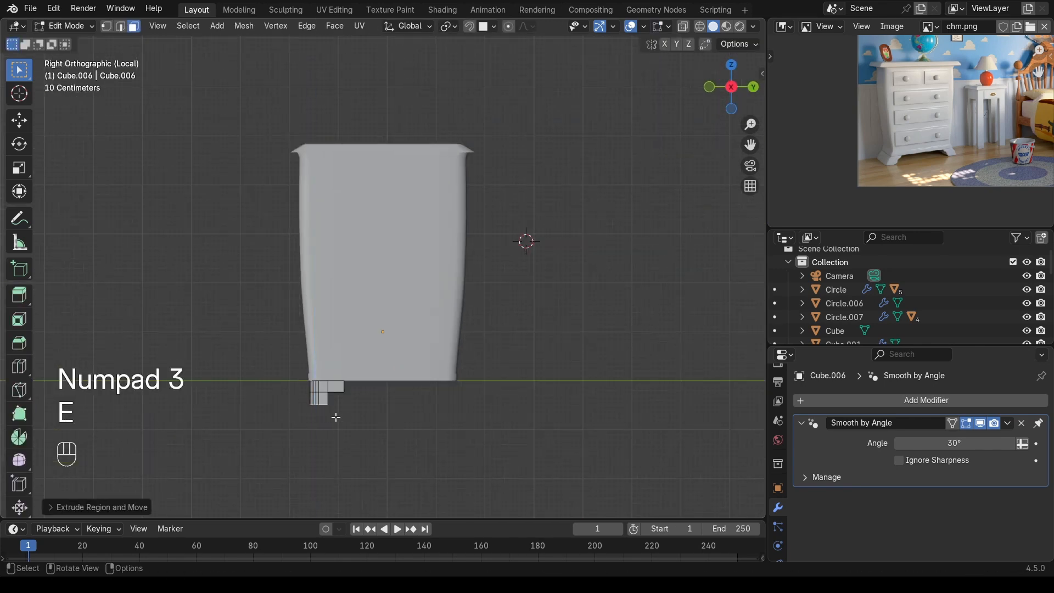
Step: With proportional editing at about 0.52 m, move the foot's bottom face outward about 0.24 m along Y
scroll(335, 418, "up", 1)
middle_click_drag(346, 421, 415, 384, "shift")
key("o")
scroll(450, 359, "up", 1)
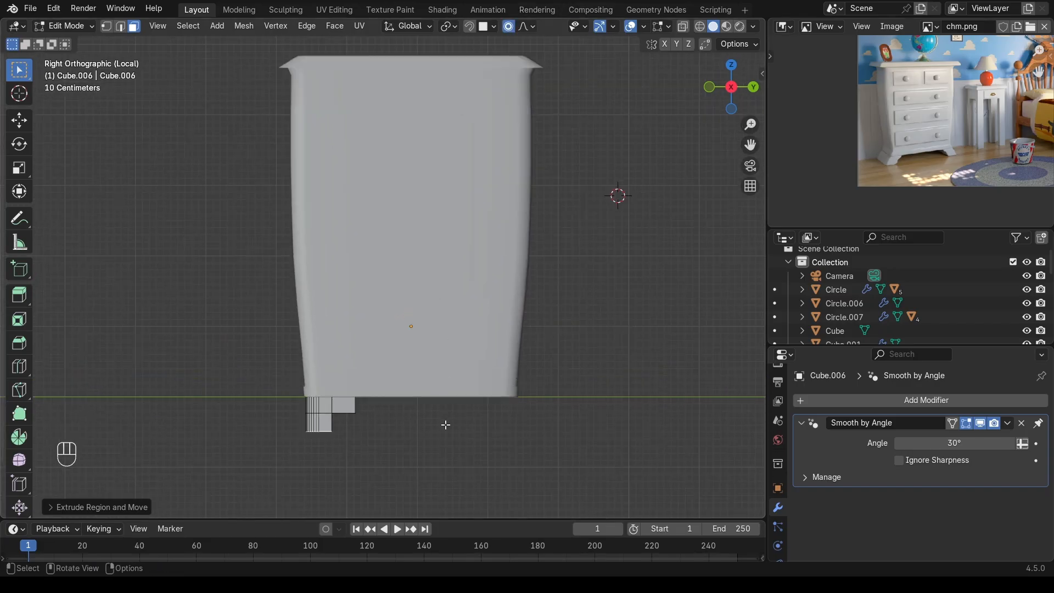
key("g")
key("y")
scroll(445, 422, "up", 5)
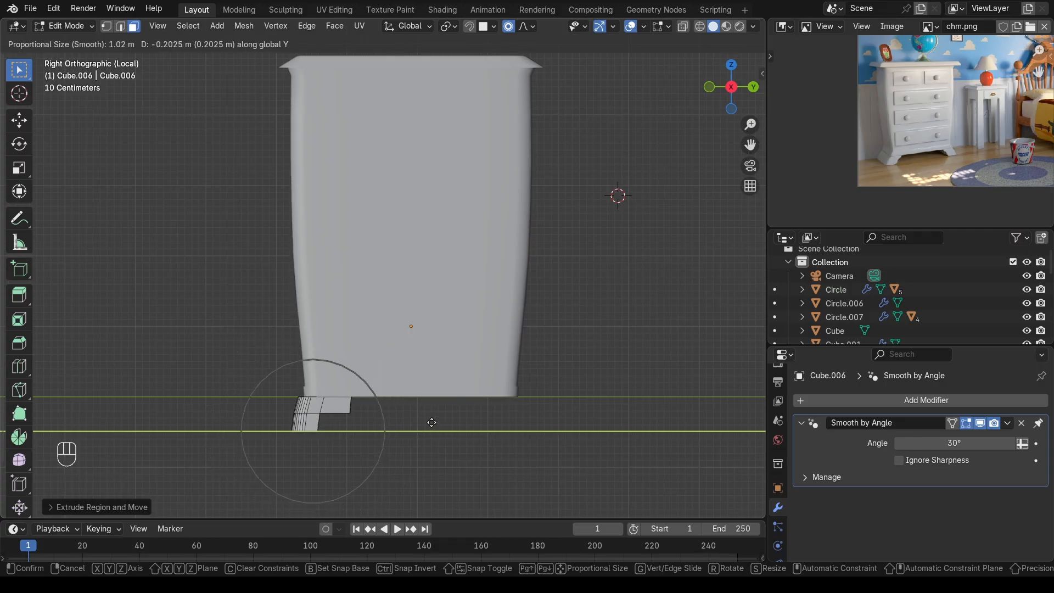
scroll(438, 423, "up", 4)
scroll(439, 432, "up", 2)
key("shift")
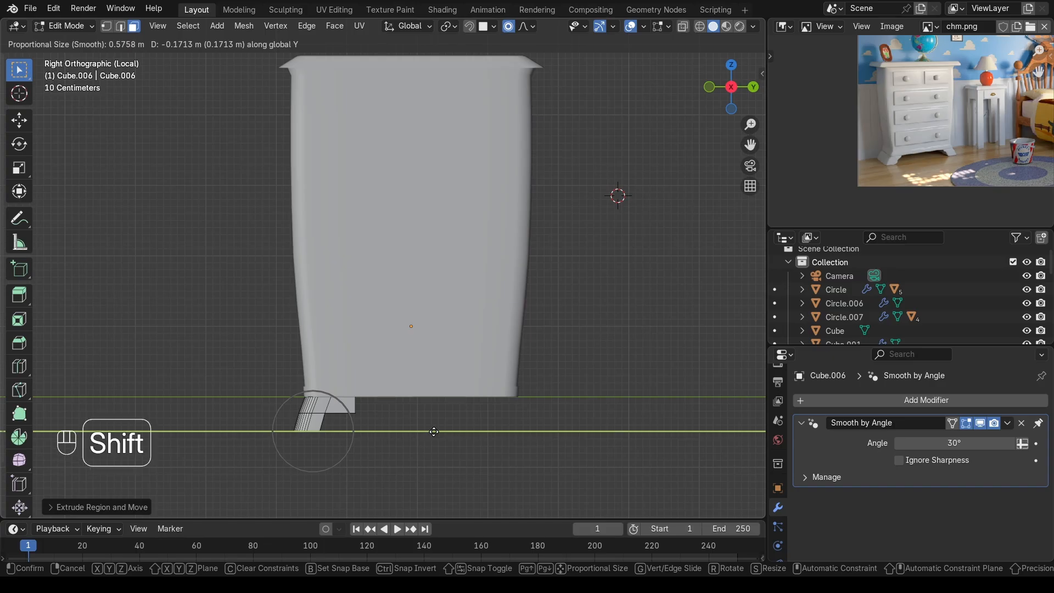
key("shift")
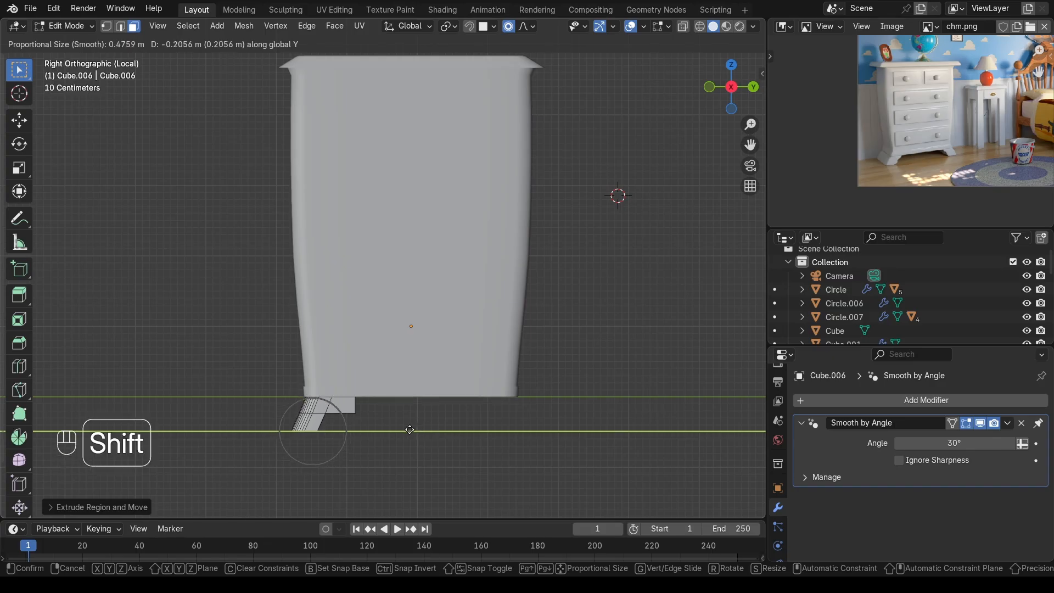
key("shift")
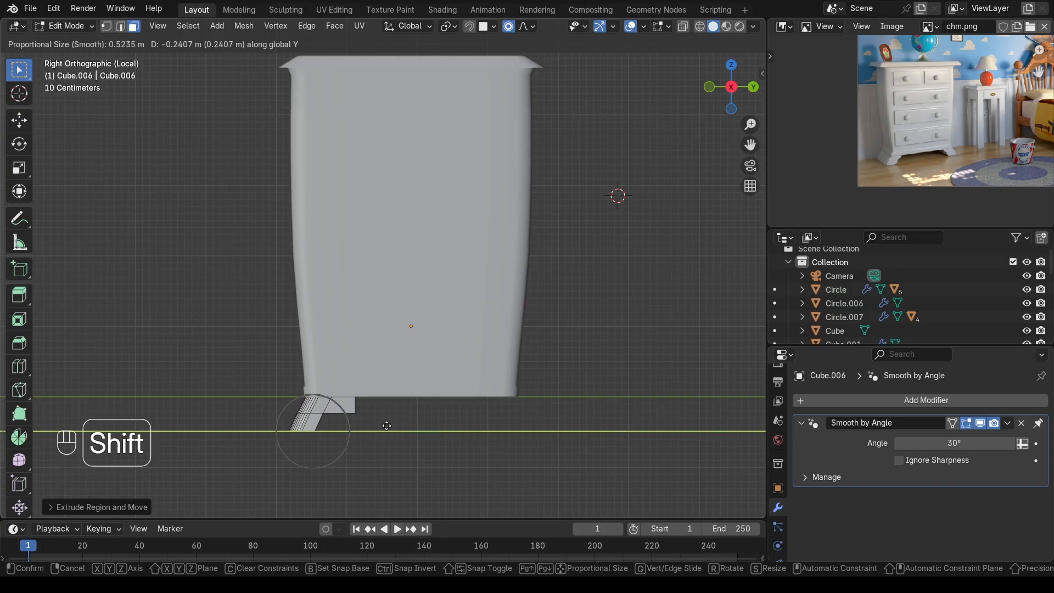
left_click(396, 426)
Step: Fine-tune the slant of the foot by shifting its bottom face slightly along Y
key("g")
key("y")
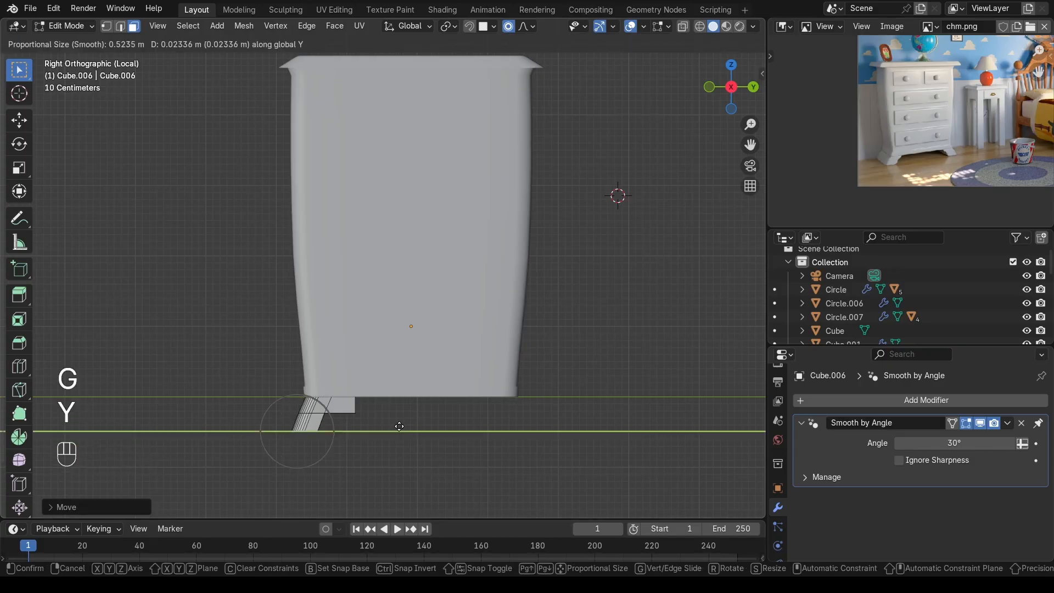
key("shift")
left_click(379, 426)
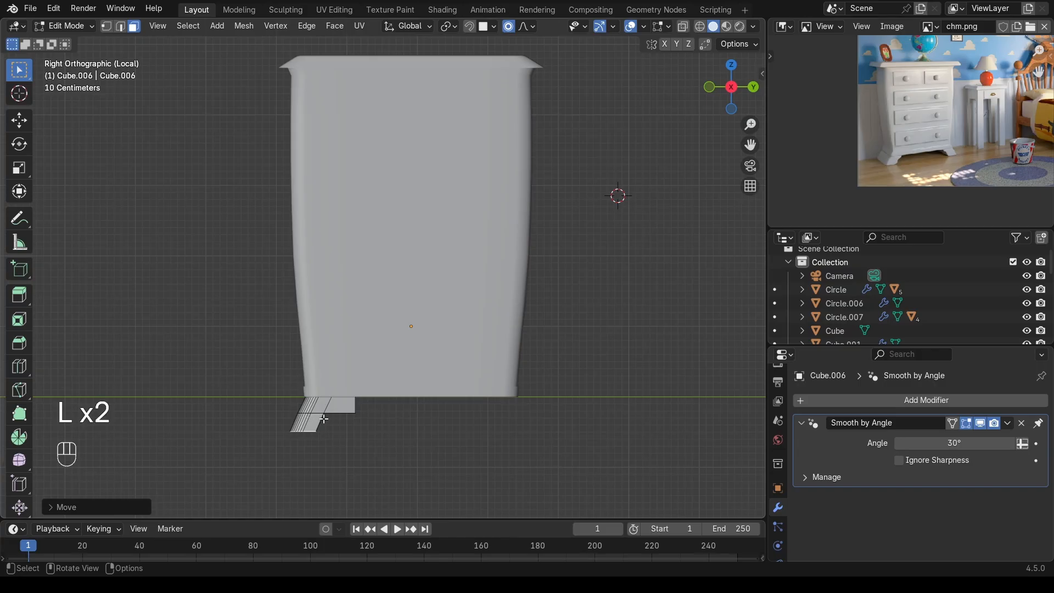
Step: Shift the entire foot mesh outward slightly along Y under the dresser's corner
key("a")
key("g")
key("y")
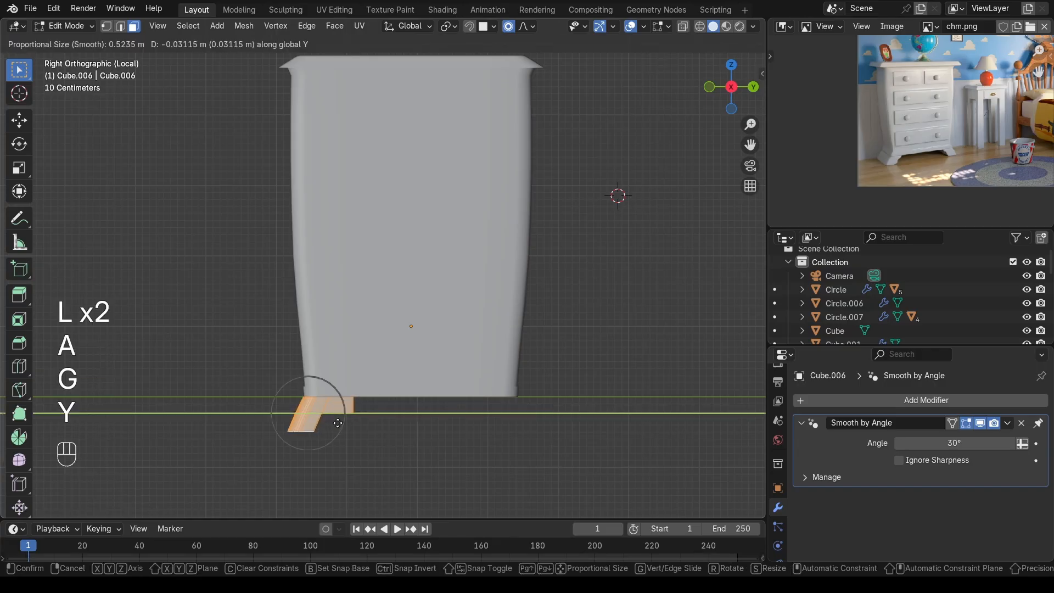
key("shift")
left_click(354, 426)
middle_click_drag(393, 440, 395, 329)
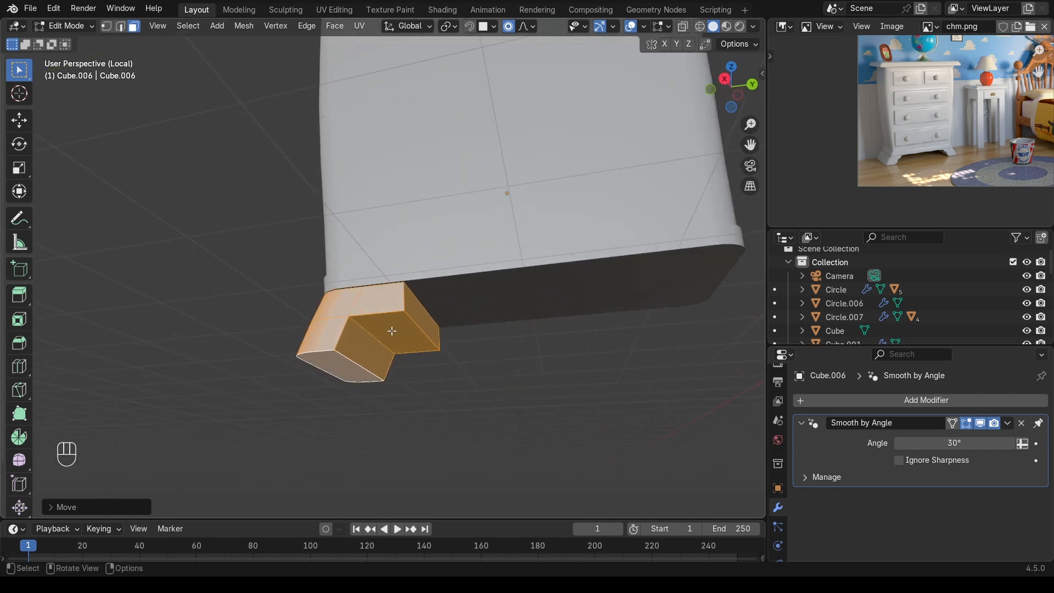
Step: Bevel the two underside edges on the foot's inner side with 8 segments and a width of 0.213 m
left_click(414, 318)
key("Tab")
key("n")
key("n")
key("Tab")
key("2")
left_click(416, 328)
left_click(375, 333, "shift")
middle_click_drag(375, 332, 434, 366)
key("ctrl+b")
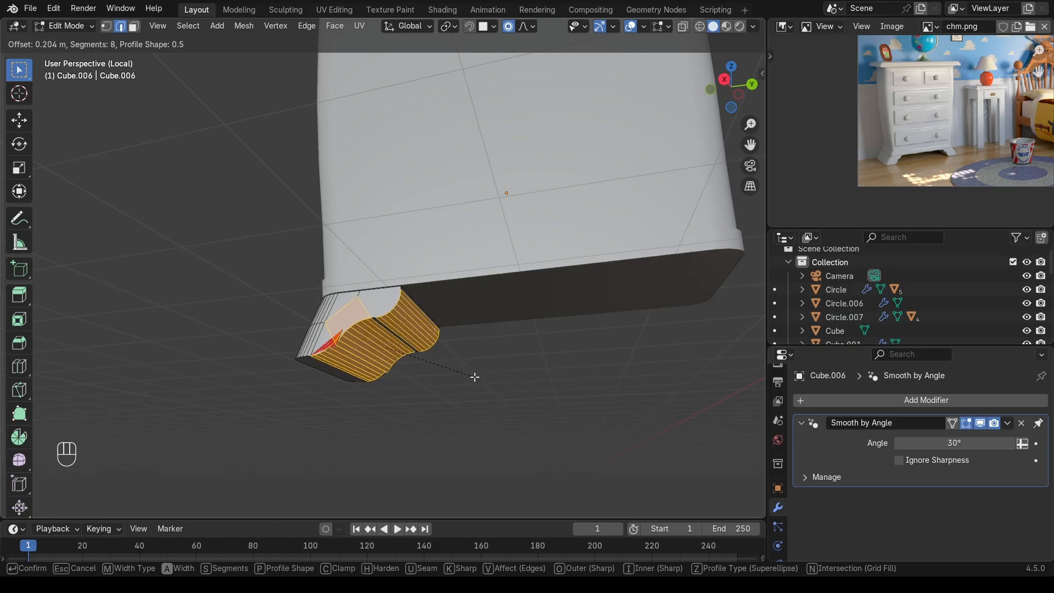
left_click(476, 377)
Step: Enable Clamp Overlap for the foot bevel and return to Object Mode
left_click(52, 506)
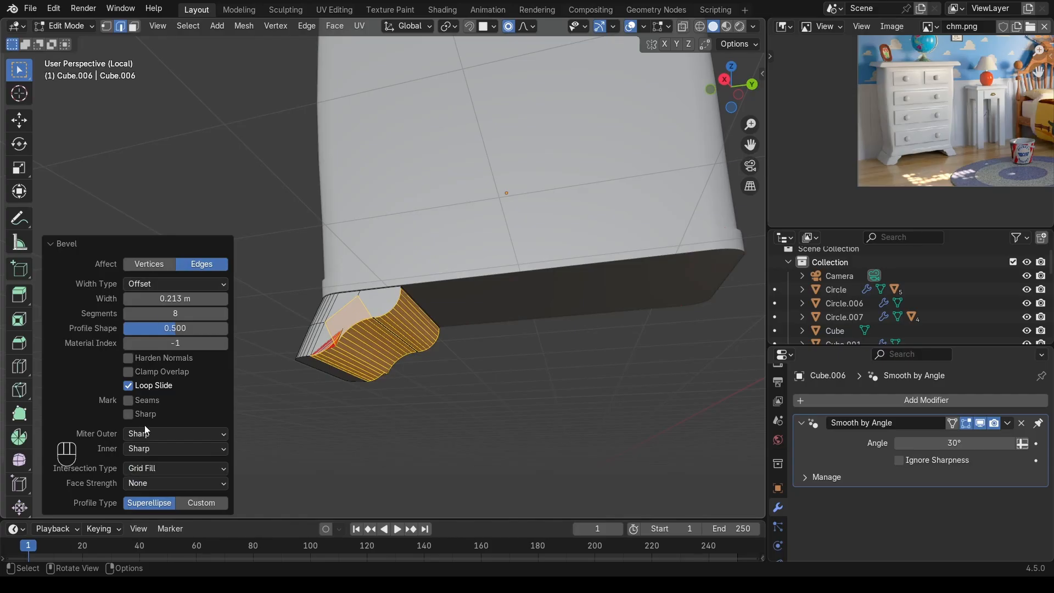
left_click(130, 371)
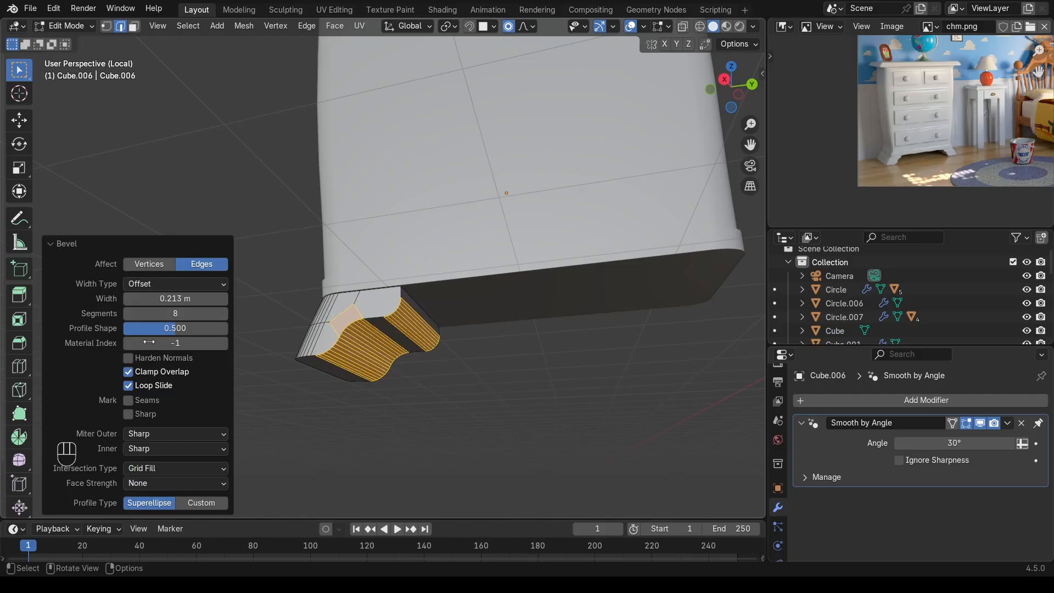
left_click(75, 243)
middle_click_drag(219, 285, 245, 299)
key("Tab")
Step: Duplicate the foot in place and mirror the copy to the opposite corner by scaling it -1 along Y
middle_click_drag(539, 399, 565, 401)
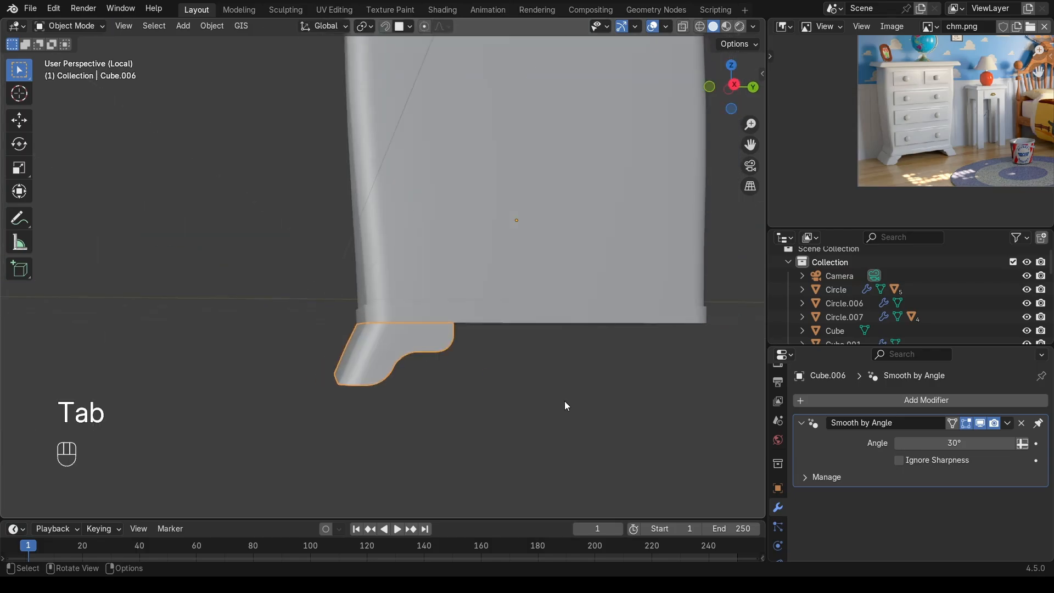
key("KP_3")
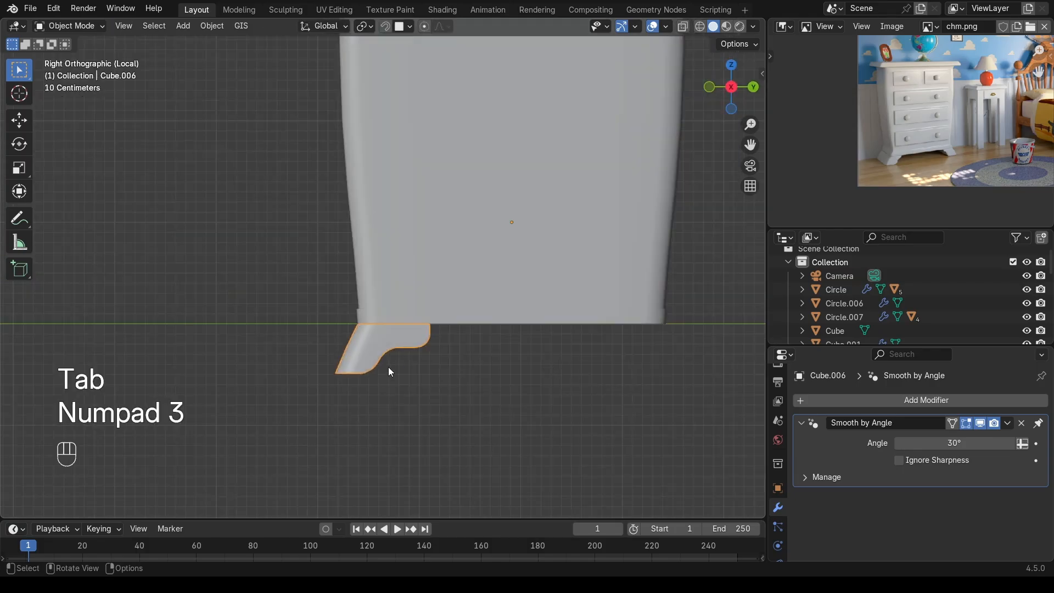
scroll(379, 364, "down", 3)
key("shift+d")
right_click(286, 372)
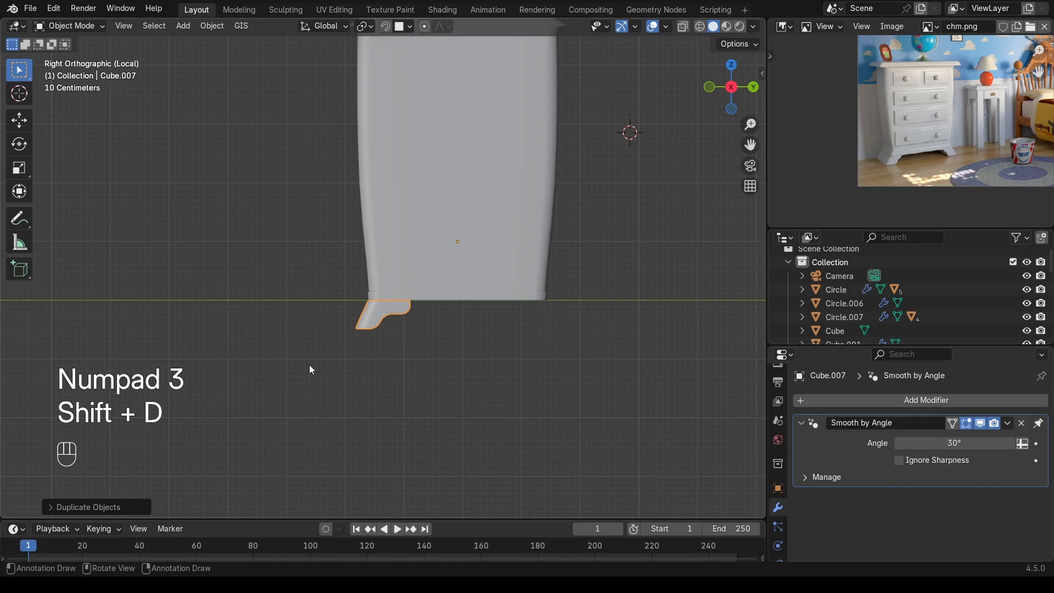
key("s")
key("y")
key("KP_Subtract")
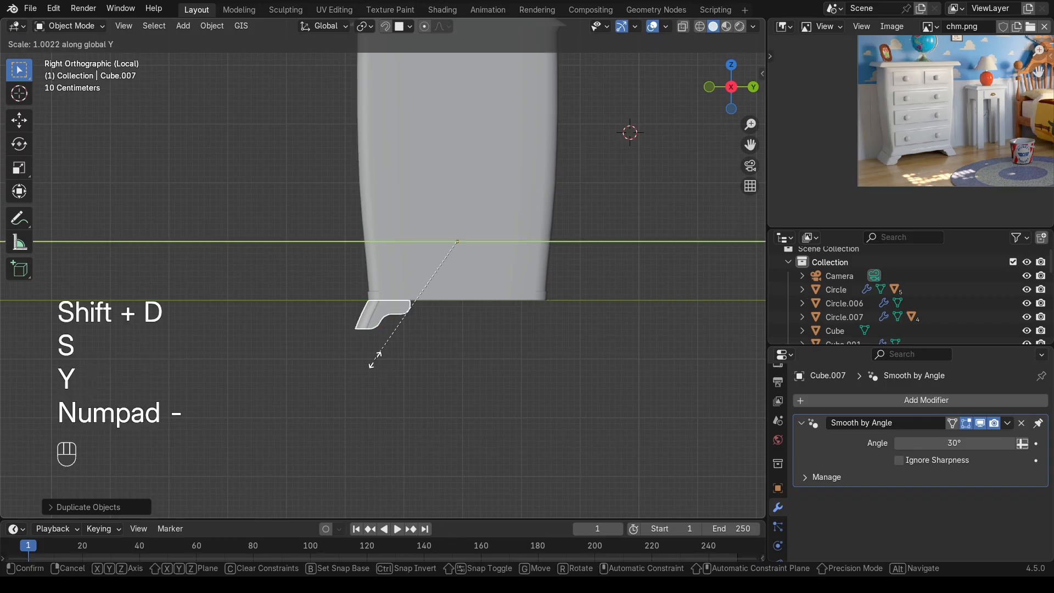
key("KP_1")
key("Return")
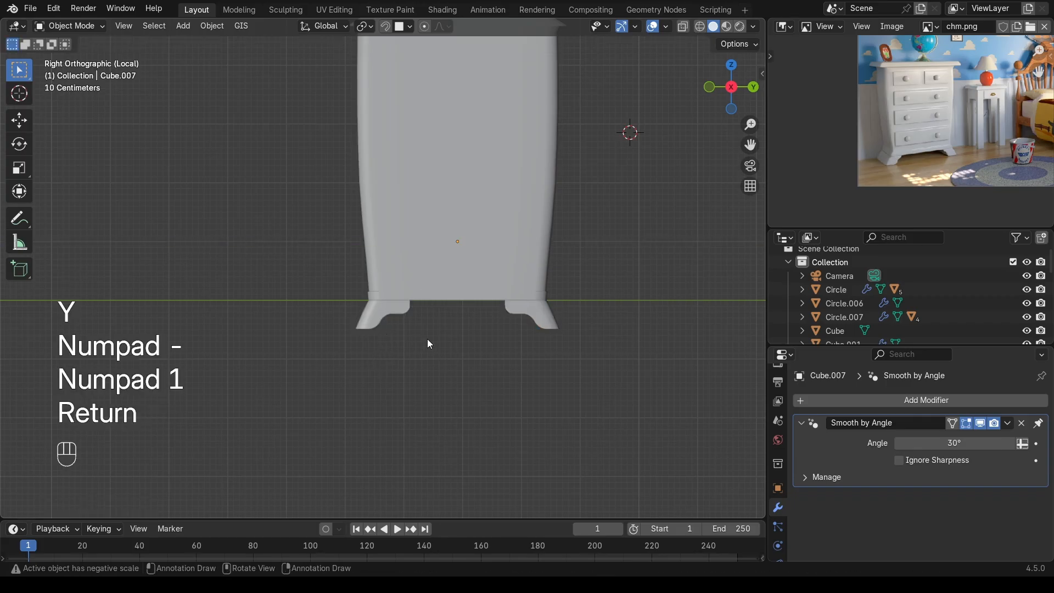
Step: Snap the 3D cursor to the large central face near the top of the dresser body's front
middle_click_drag(511, 311, 481, 265)
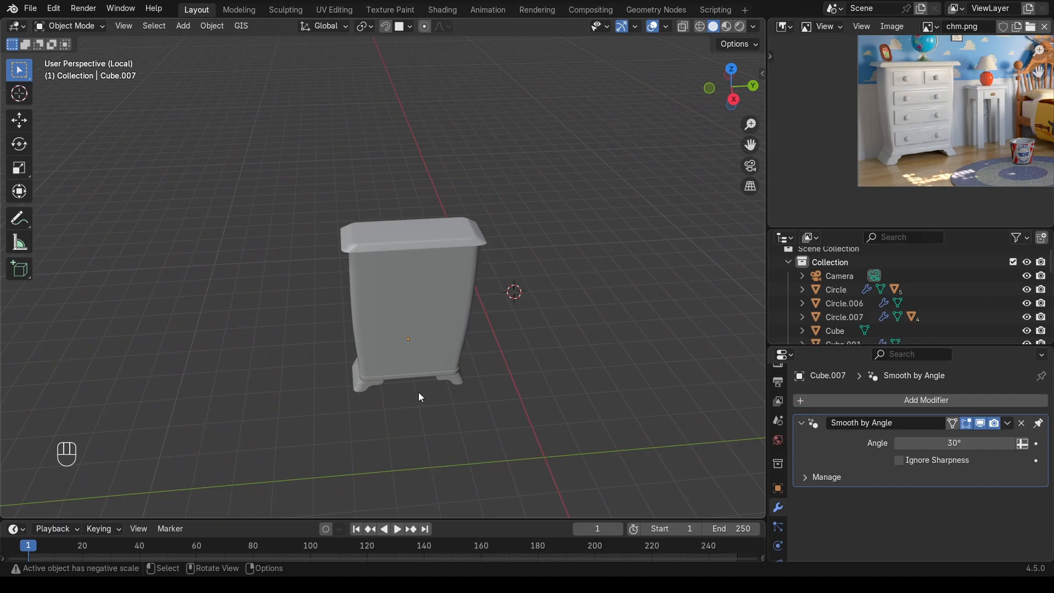
middle_click_drag(413, 396, 390, 321)
mouse_move(489, 298)
middle_mouse_down()
mouse_move(496, 320)
mouse_move(466, 377)
mouse_move(483, 316)
middle_mouse_up()
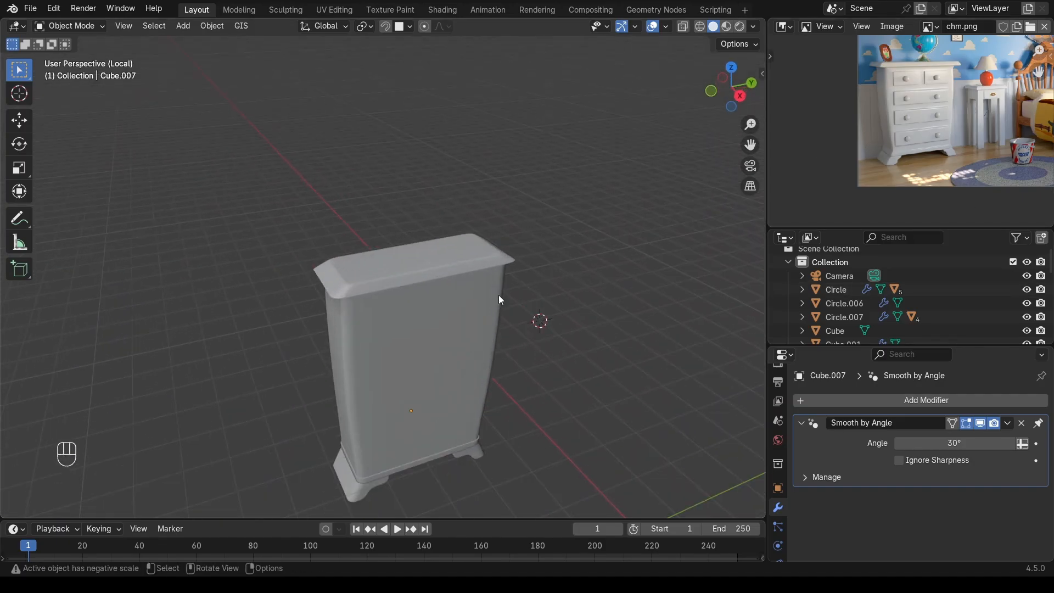
middle_click_drag(440, 270, 469, 282)
left_click(466, 284)
key("Tab")
scroll(453, 283, "up", 2)
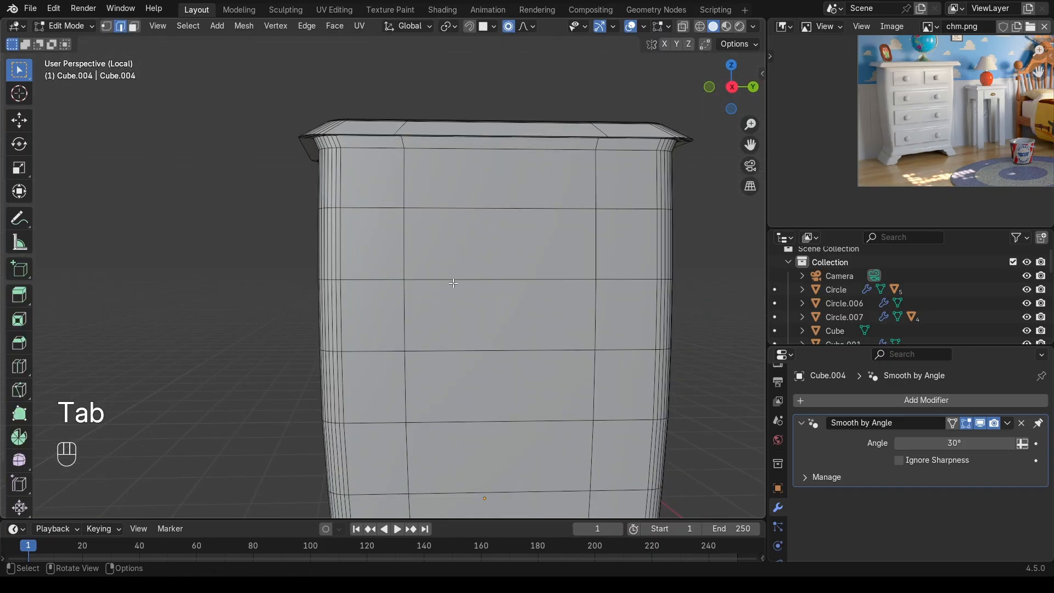
key("Tab")
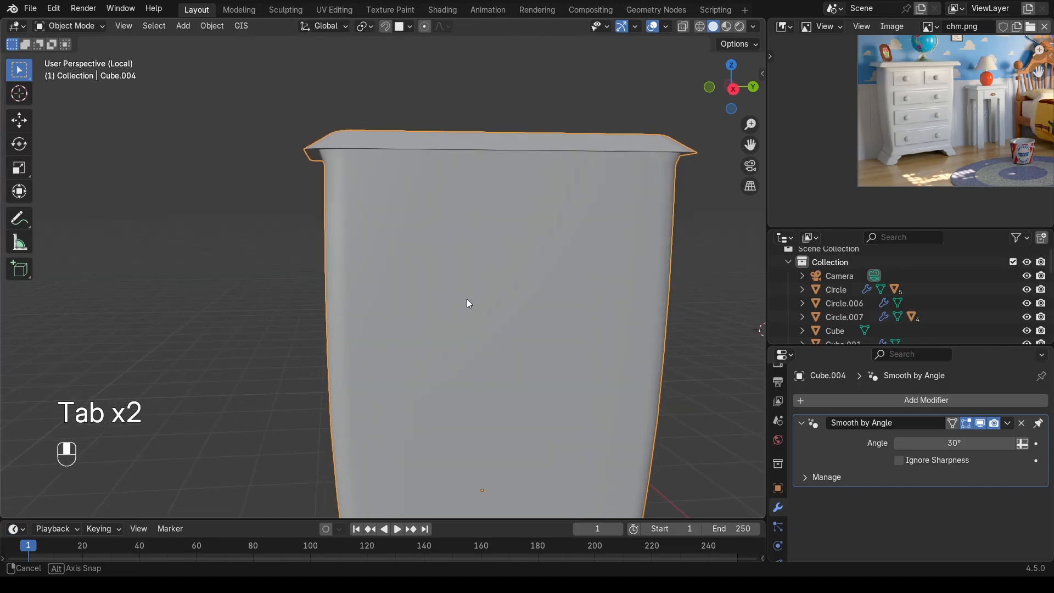
key("Tab")
key("3")
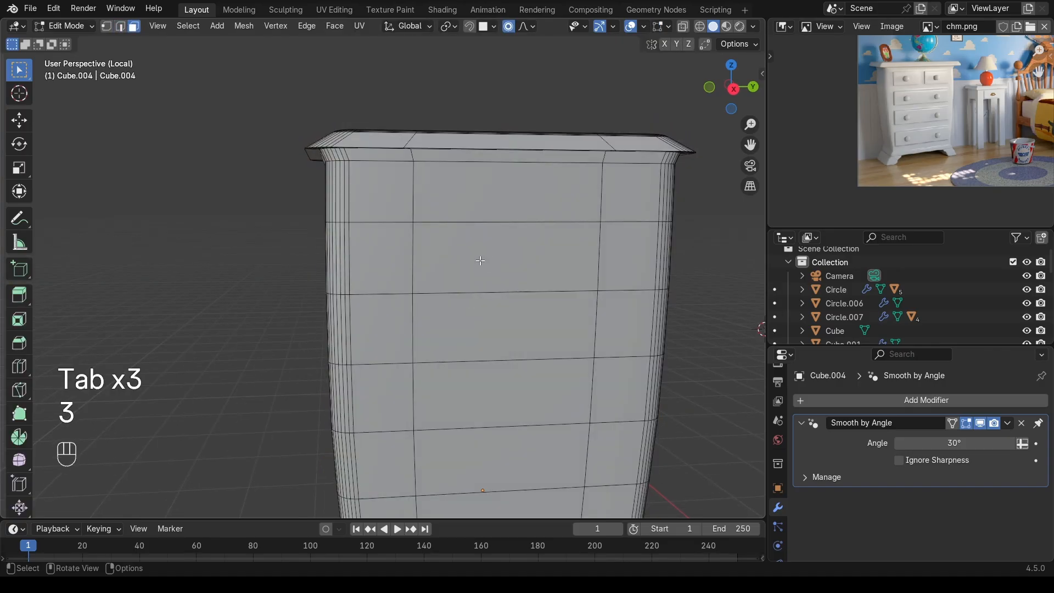
left_click(480, 261)
key("Tab")
key("Tab")
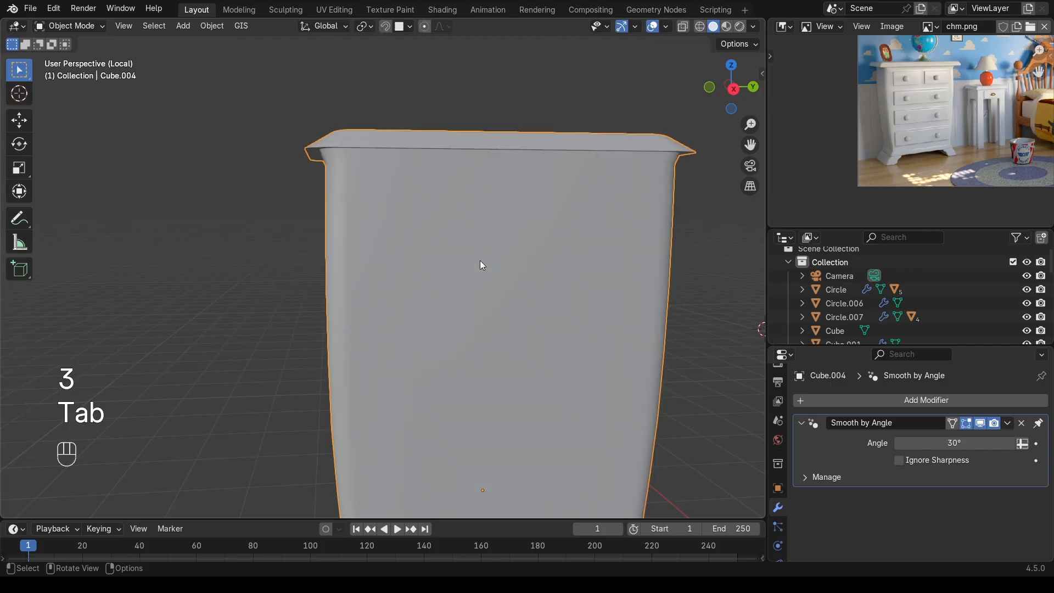
key("shift+s")
left_click(476, 349)
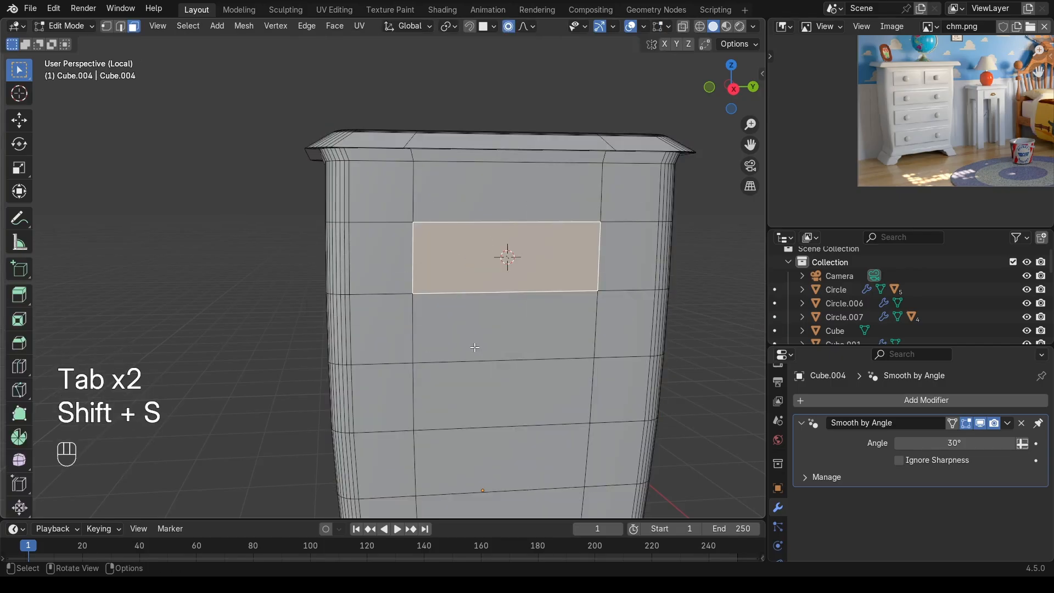
Step: Add a cube at the 3D cursor on the dresser front and view it in right orthographic
key("Tab")
key("shift+a")
mouse_move(412, 302)
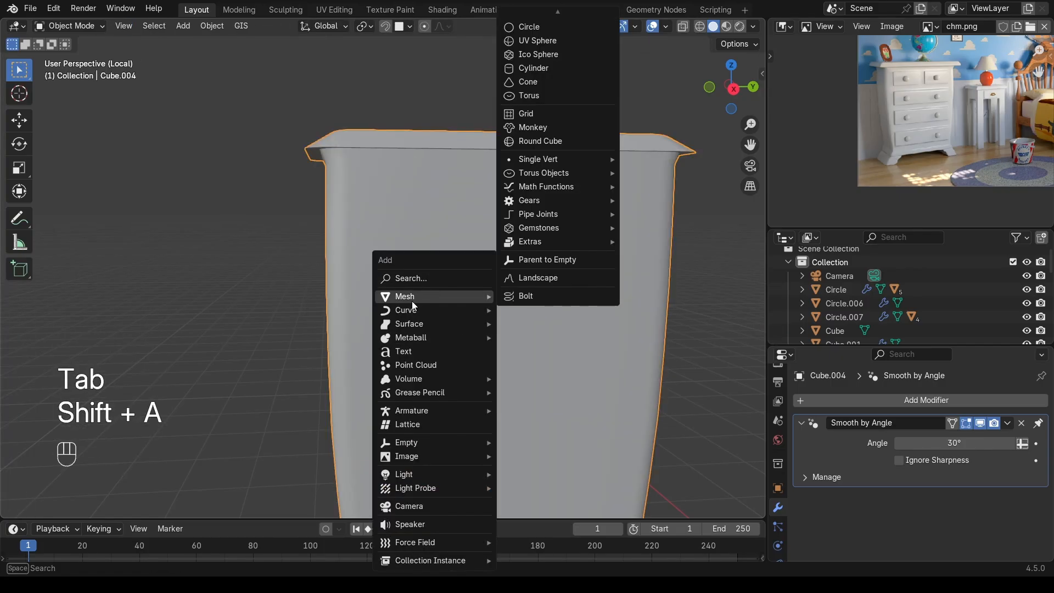
mouse_move(564, 12)
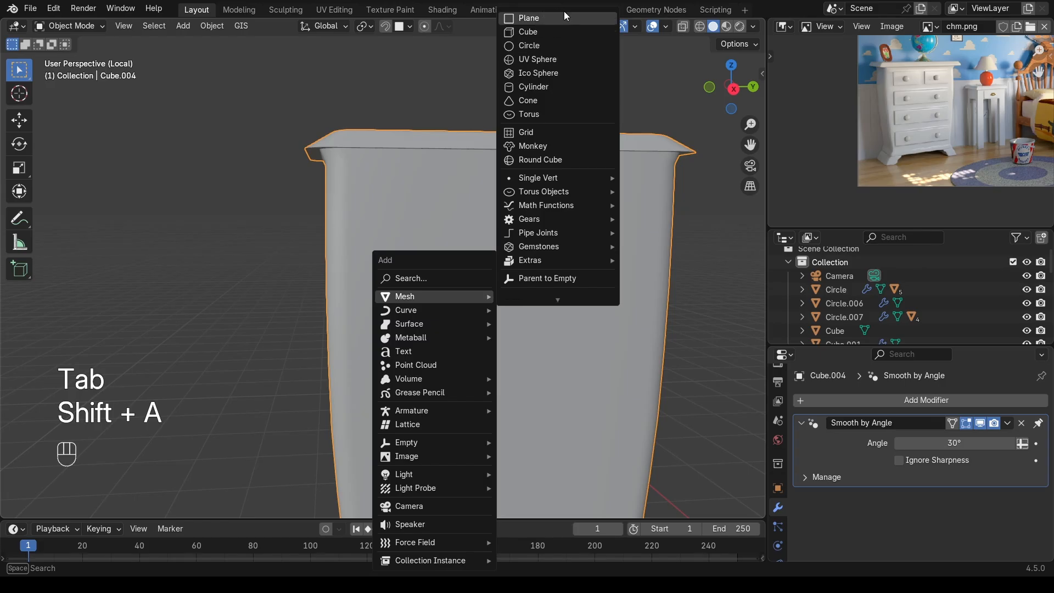
left_click(536, 37)
key("KP_3")
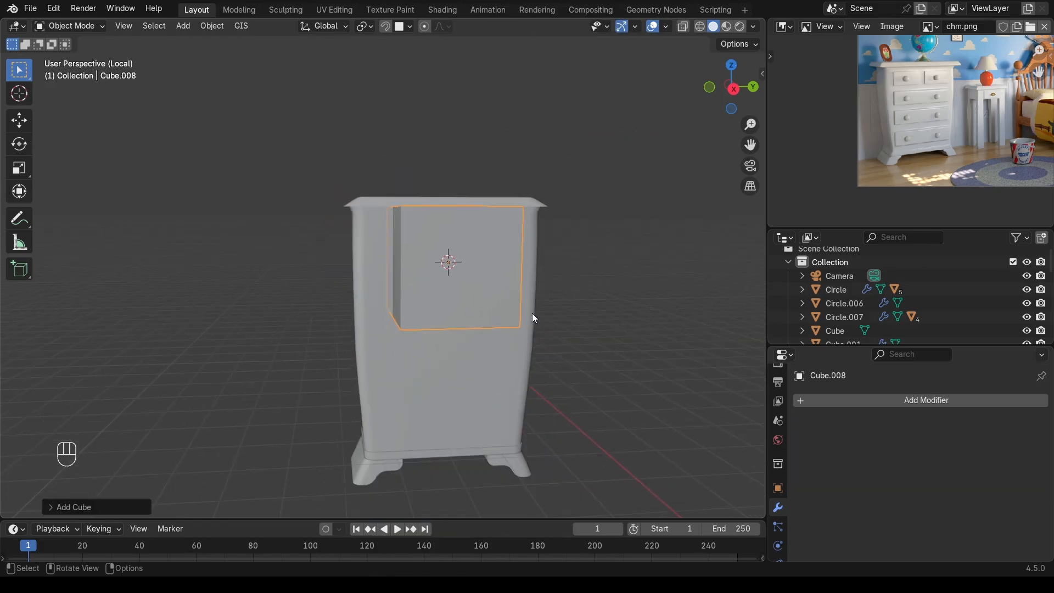
scroll(550, 366, "up", 1)
Step: Scale the cube to about 0.39 along Z and widen it along Y to form a drawer front
key("s")
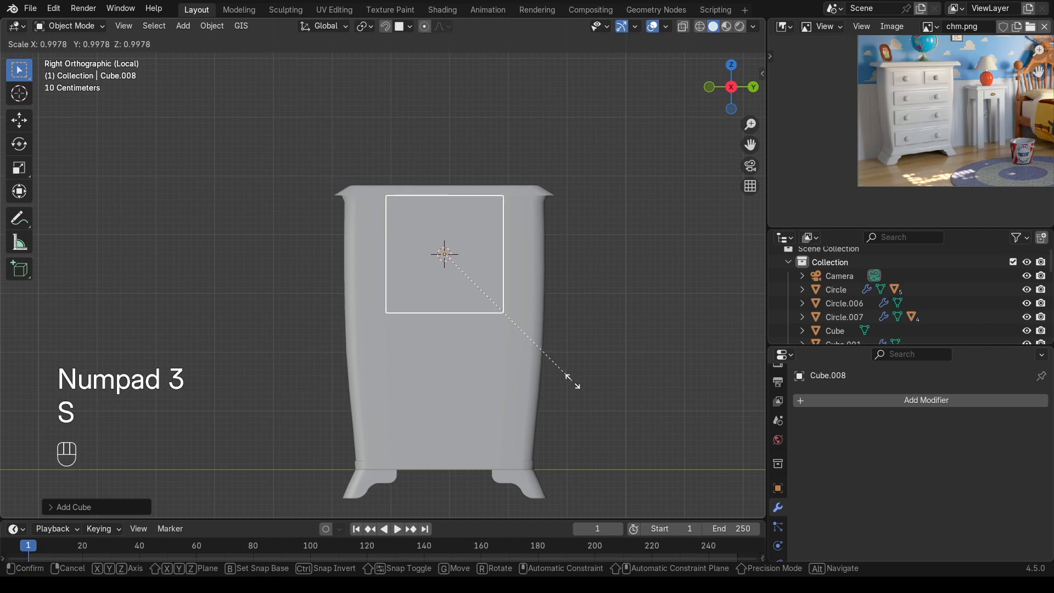
key("z")
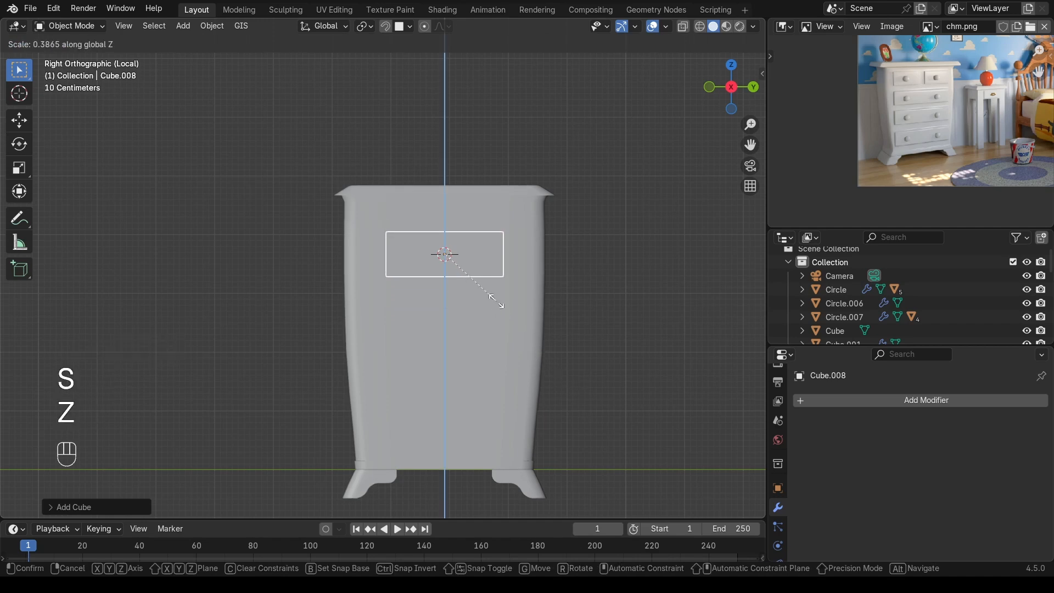
left_click(501, 302)
scroll(502, 302, "up", 2)
key("s")
key("y")
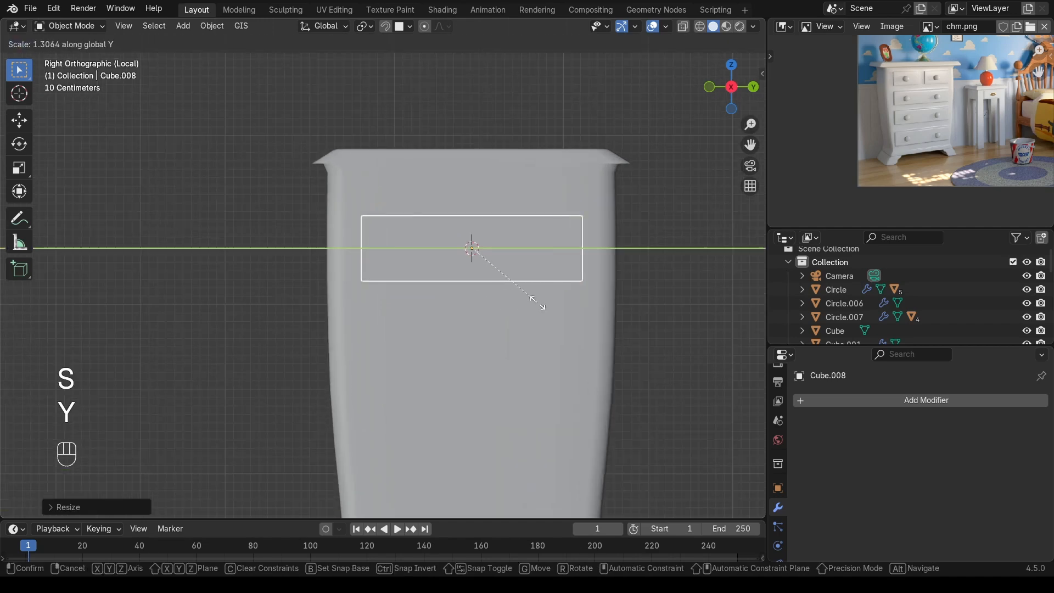
left_click(550, 306)
Step: Thin the drawer front to about 0.07 along X and nudge it outward along X on the dresser's face
middle_click_drag(499, 294, 622, 334)
key("s")
key("x")
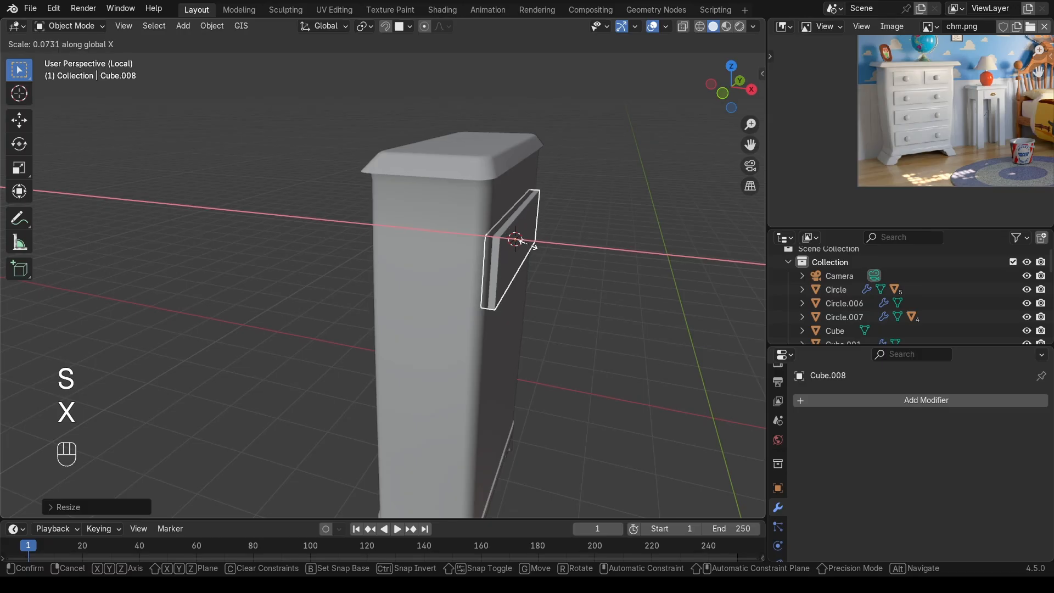
left_click(514, 263)
key("g")
key("x")
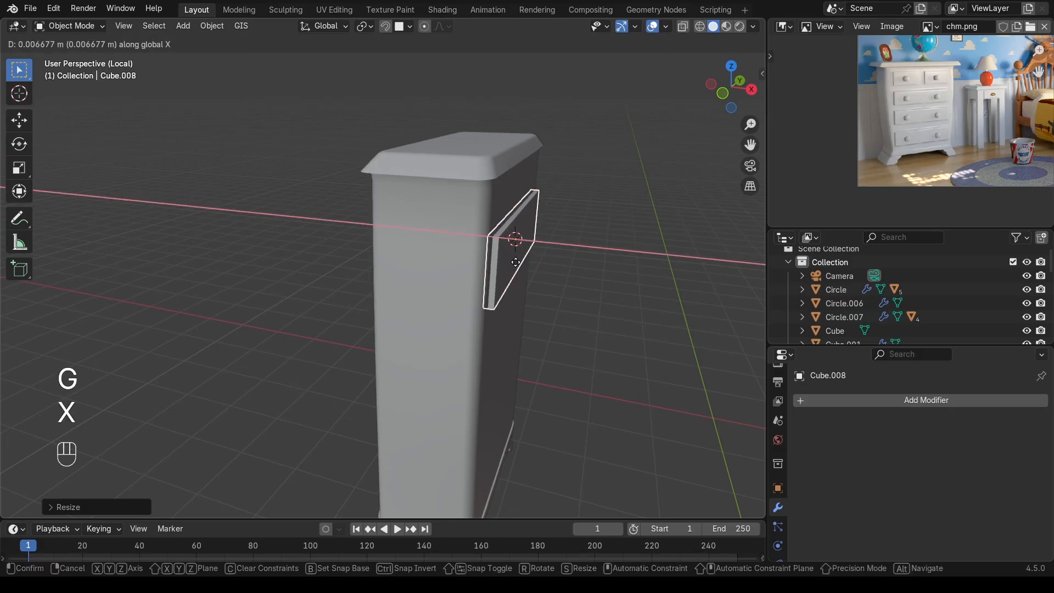
key("shift")
left_click(532, 264)
Step: Lower the drawer front along Z and reduce its height to about 0.62 m
middle_click_drag(560, 280, 430, 267)
key("KP_3")
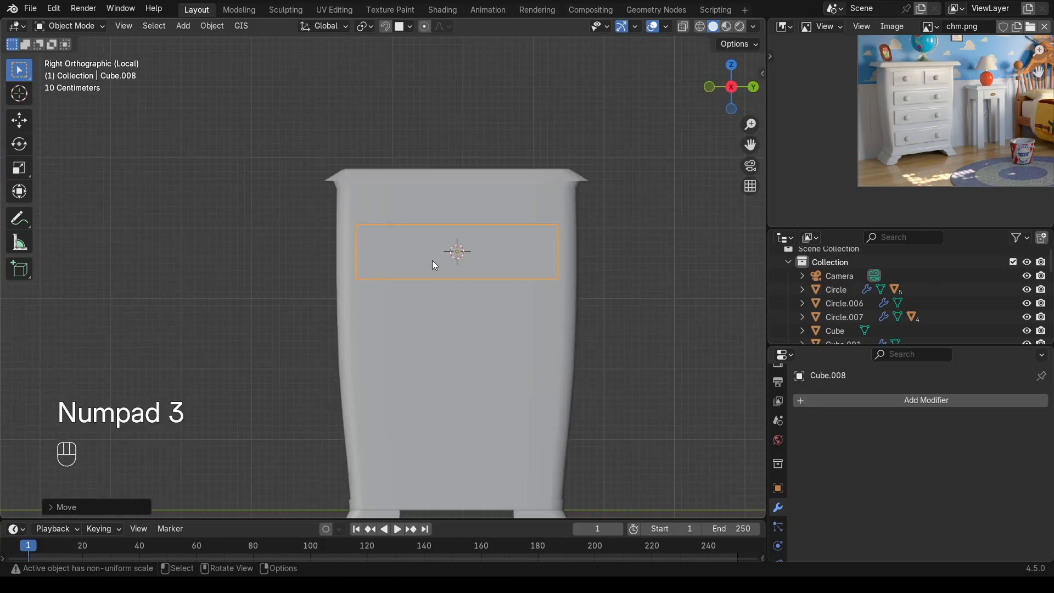
key("g")
key("z")
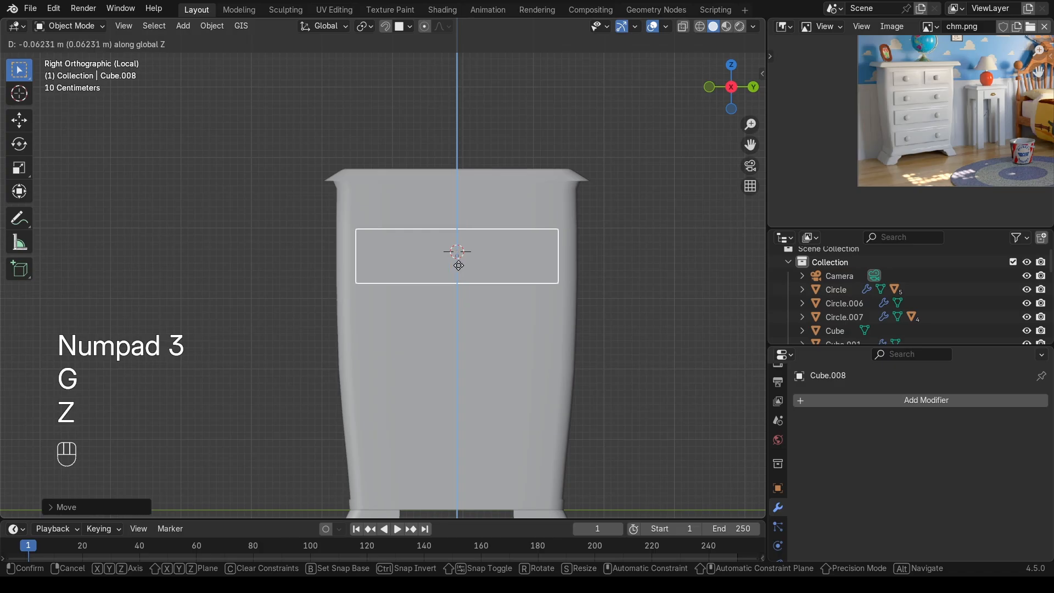
left_click(473, 312)
key("s")
key("z")
left_click(534, 374)
Step: Apply the drawer front's scale and check its transform values and dimensions
key("ctrl+a")
left_click(535, 374)
key("n")
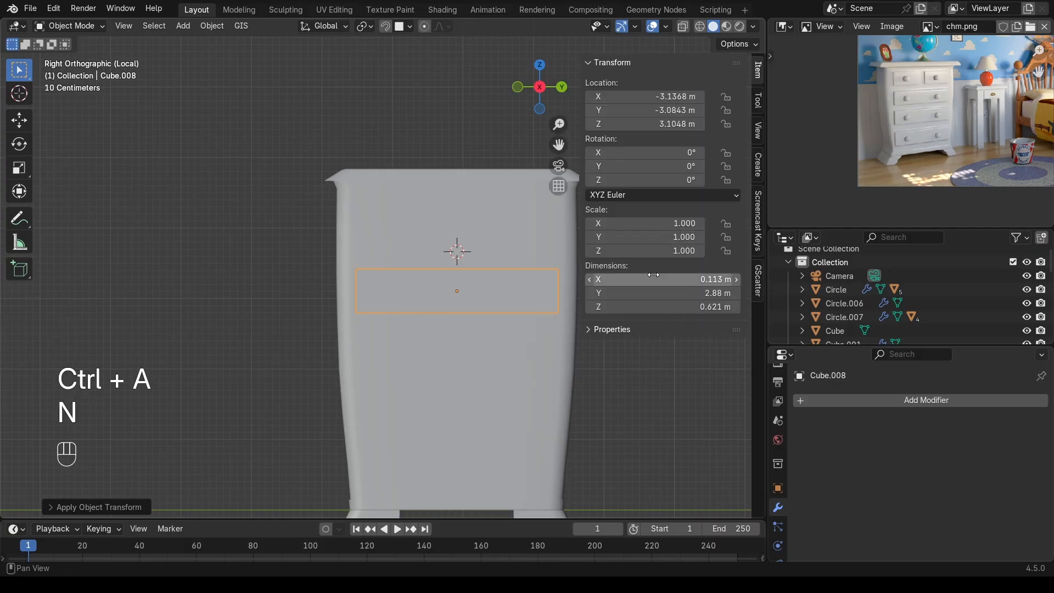
key("n")
Step: Shift the drawer front about 0.02 m back along X toward the dresser body
middle_click_drag(437, 306, 630, 325)
key("g")
key("x")
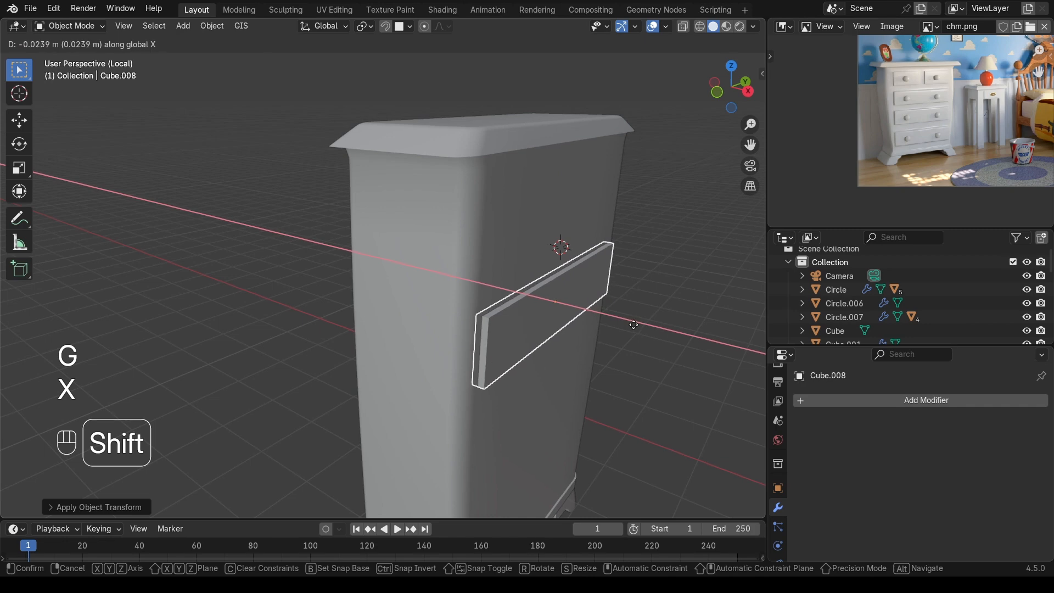
left_click(630, 321)
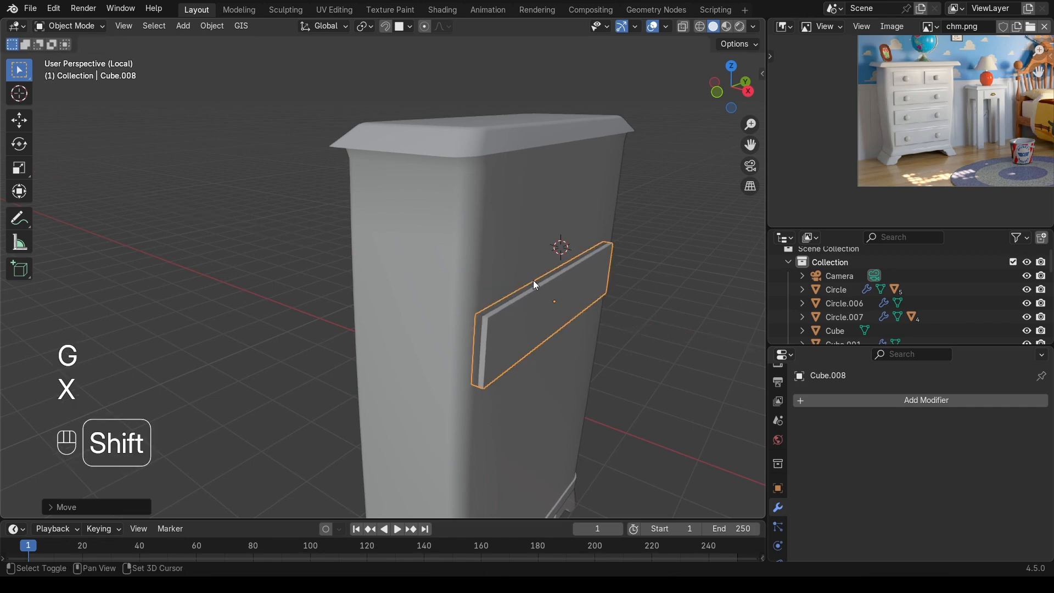
Step: Delete the hidden back face of the drawer front mesh, on the side facing into the dresser
scroll(490, 212, "up", 3)
key("Tab")
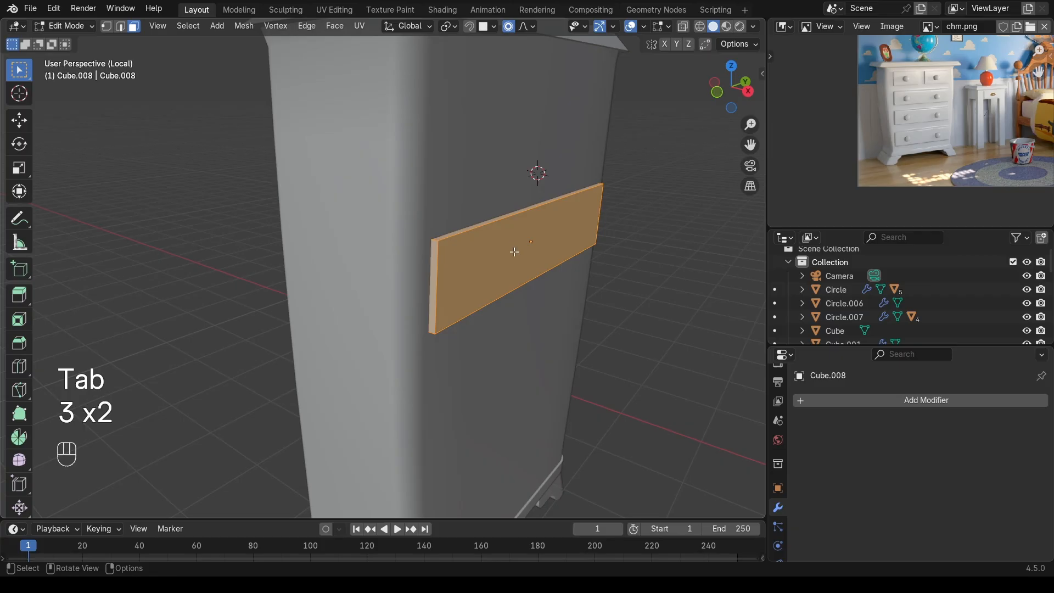
left_click(514, 253)
middle_click_drag(512, 276, 402, 219)
scroll(419, 299, "down", 3)
key("3")
left_click(371, 197)
key("x")
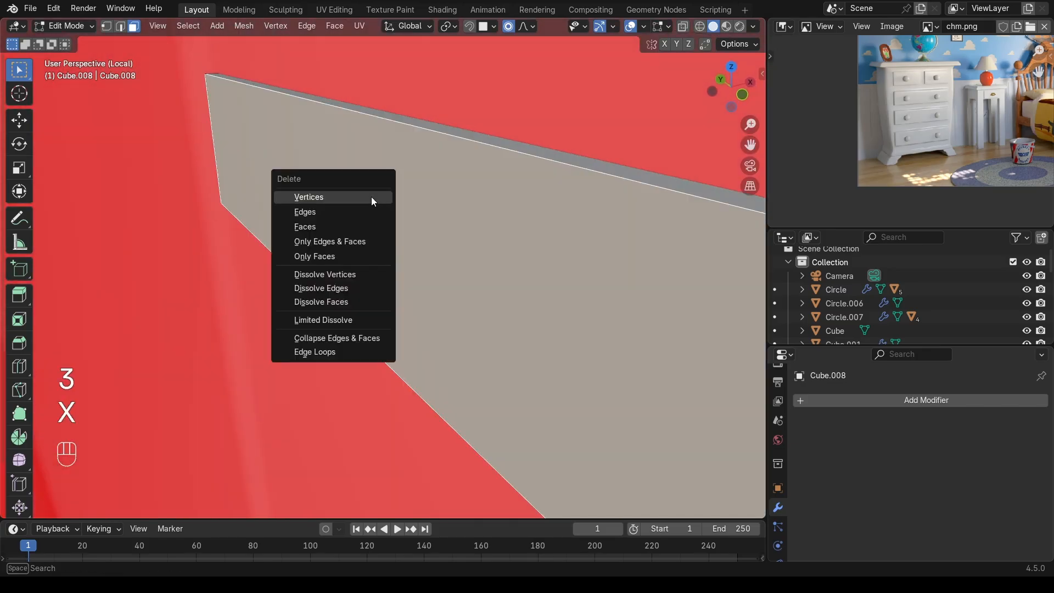
left_click(315, 232)
Step: Bevel the edges of the drawer front's outer face with 6 segments
scroll(508, 285, "down", 5)
middle_click_drag(508, 285, 410, 287)
scroll(381, 285, "up", 2)
left_click(403, 285)
key("ctrl+b")
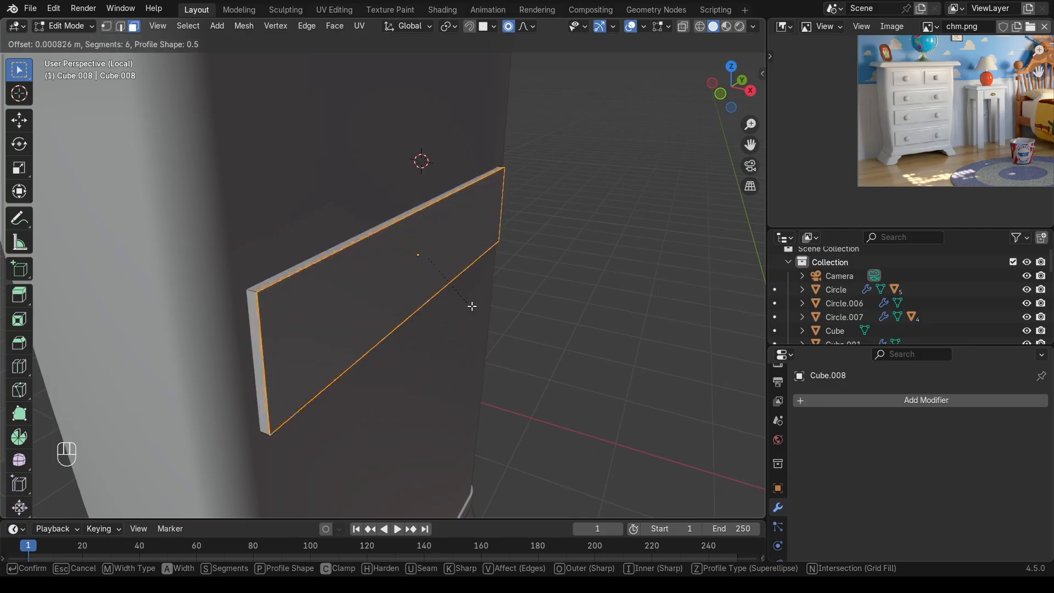
left_click(472, 306)
Step: Shade the drawer front smooth by angle at 30°
key("Tab")
right_click(387, 275)
left_click(387, 275)
middle_click_drag(395, 278, 501, 260)
right_click(357, 268)
left_click(357, 268)
left_click(299, 252)
left_click(746, 243)
scroll(739, 244, "down", 3)
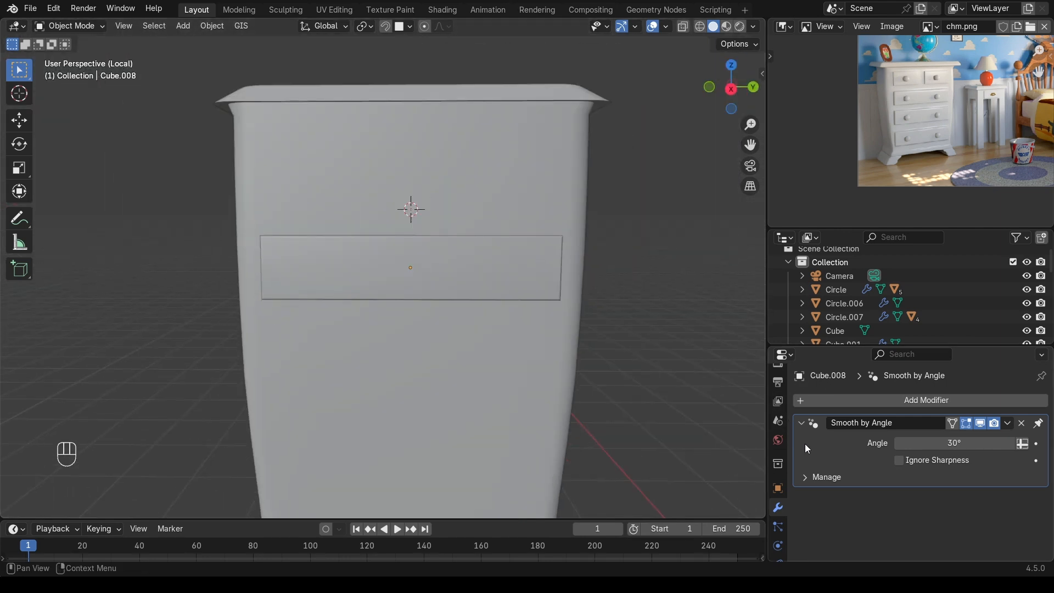
Step: Add an Array modifier to the drawer front with a count of 3 and relative offsets of X 0 and Z -1.460
left_click(798, 429)
left_click(823, 399)
mouse_move(776, 401)
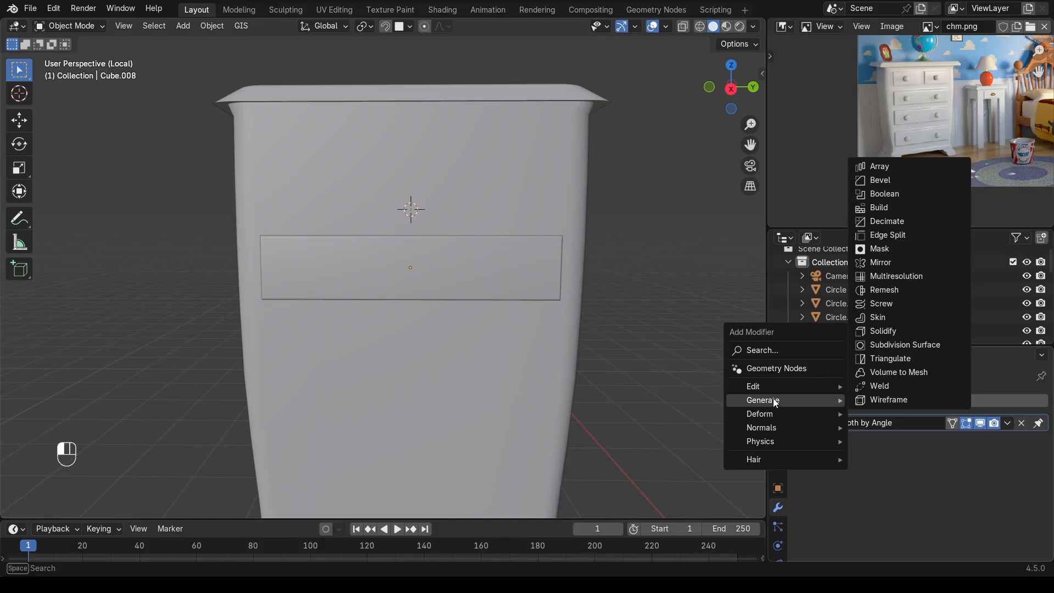
left_click(878, 166)
scroll(661, 300, "down", 3)
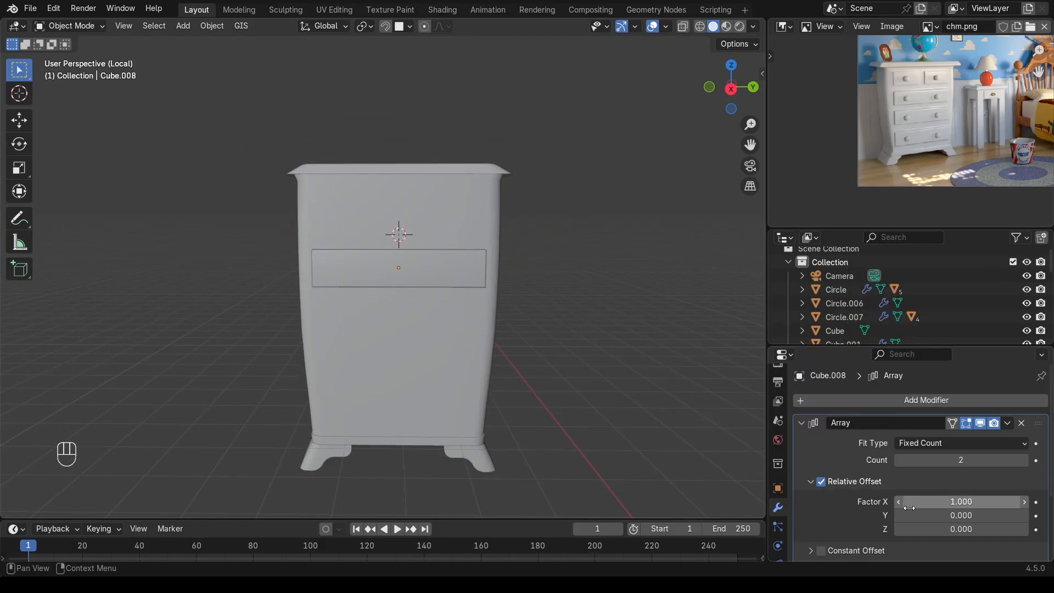
left_click(947, 499)
key("Return")
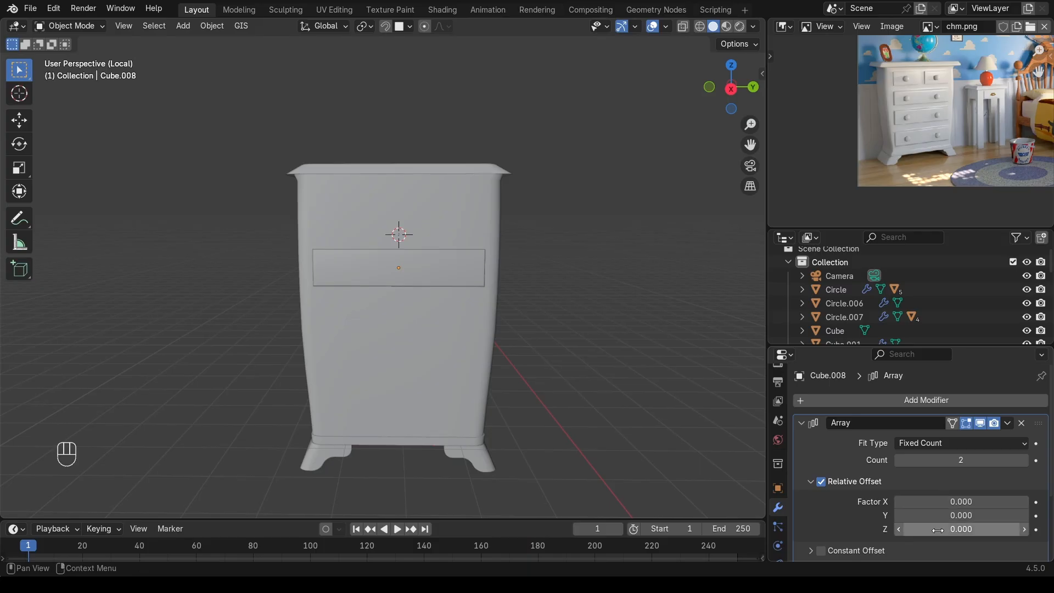
left_click_drag(934, 531, 898, 530)
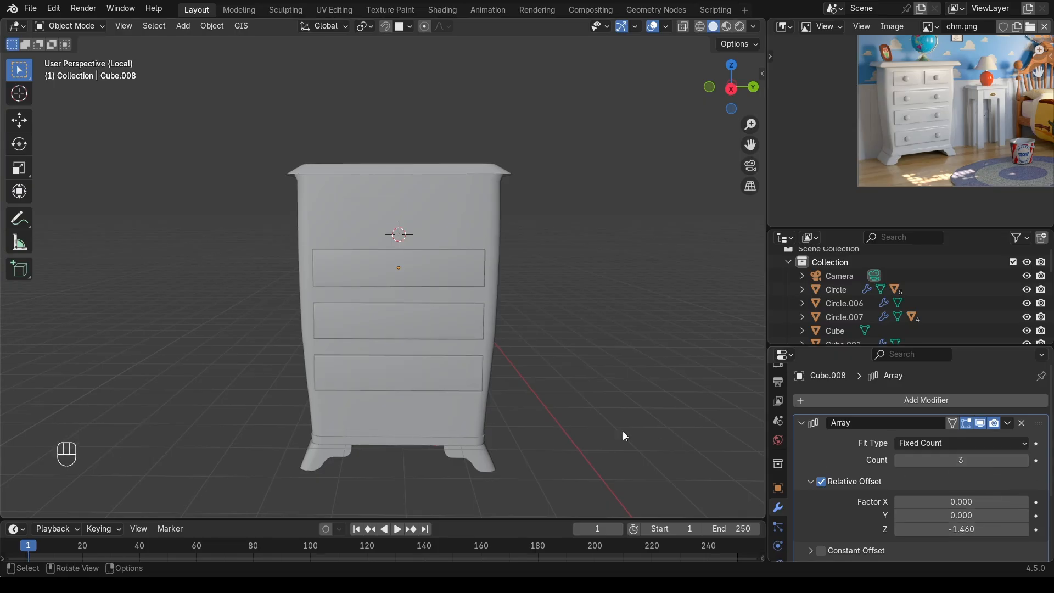
Step: Lower the three arrayed drawer fronts along Z on the dresser, leaving room for a top row
left_click(431, 282)
key("g")
key("z")
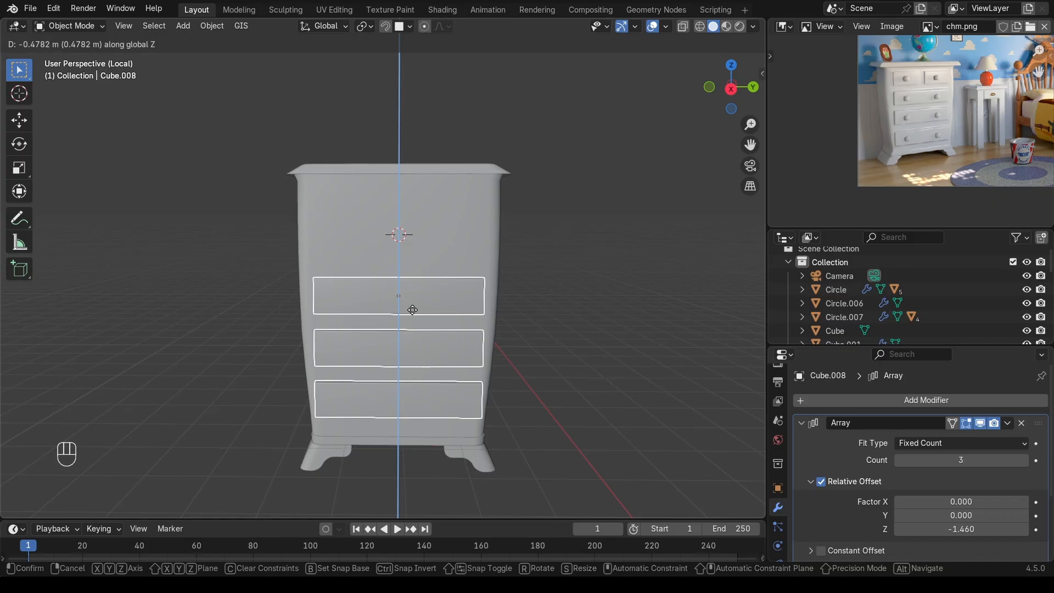
left_click(413, 304)
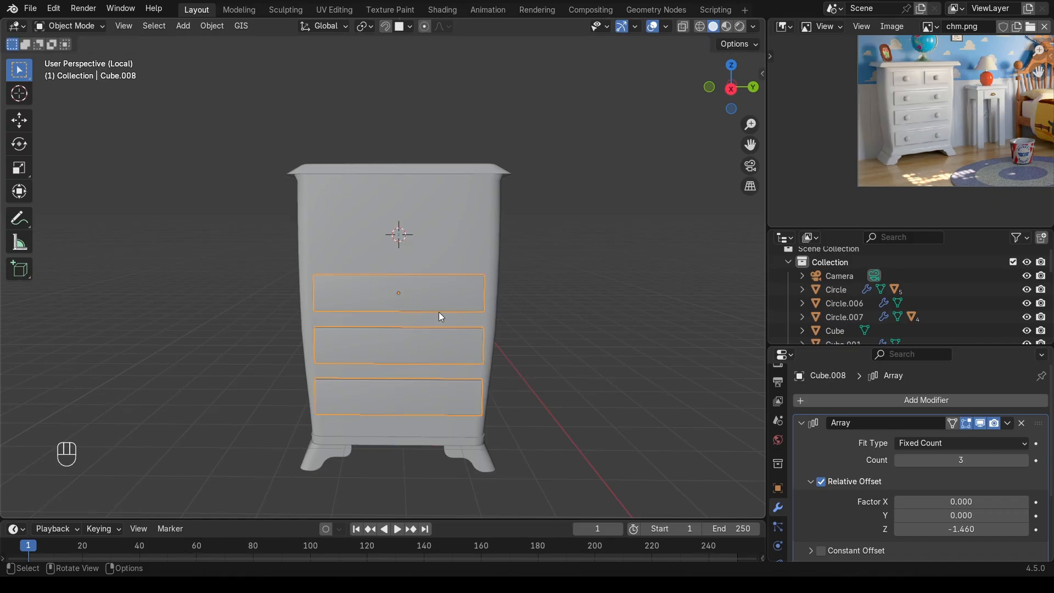
Step: Duplicate the original drawer front mesh in place and separate the copy into its own object
scroll(415, 270, "up", 2)
middle_click_drag(421, 252, 502, 279)
key("Tab")
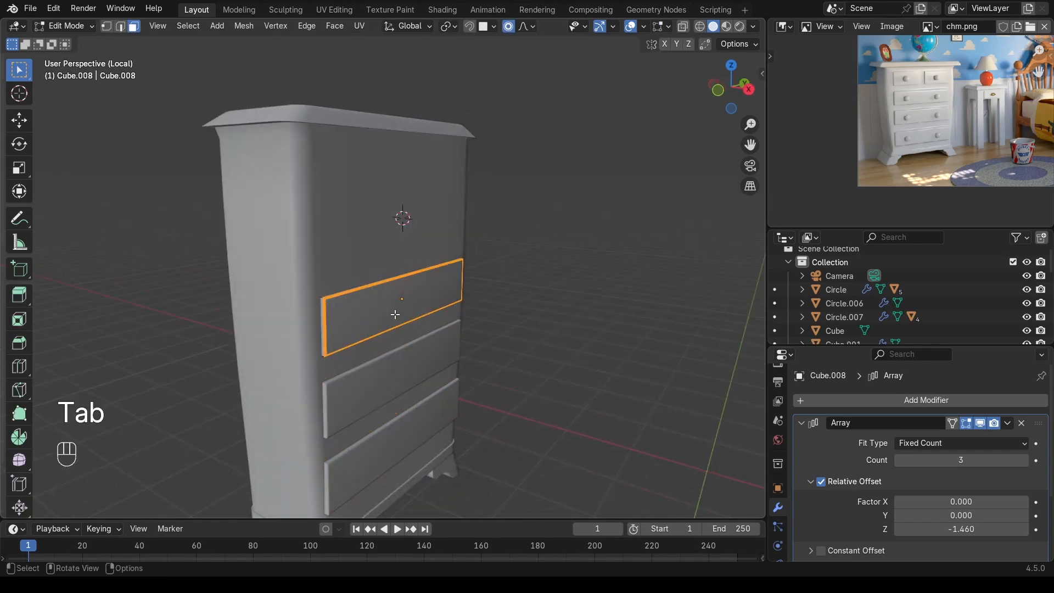
middle_click_drag(397, 319, 372, 309)
key("l")
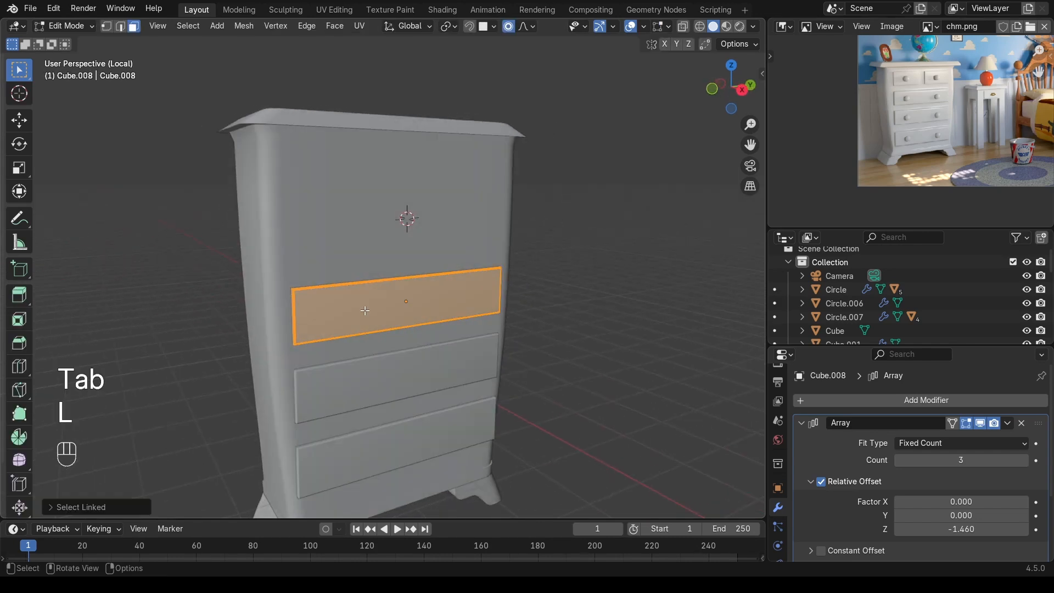
key("shift+d")
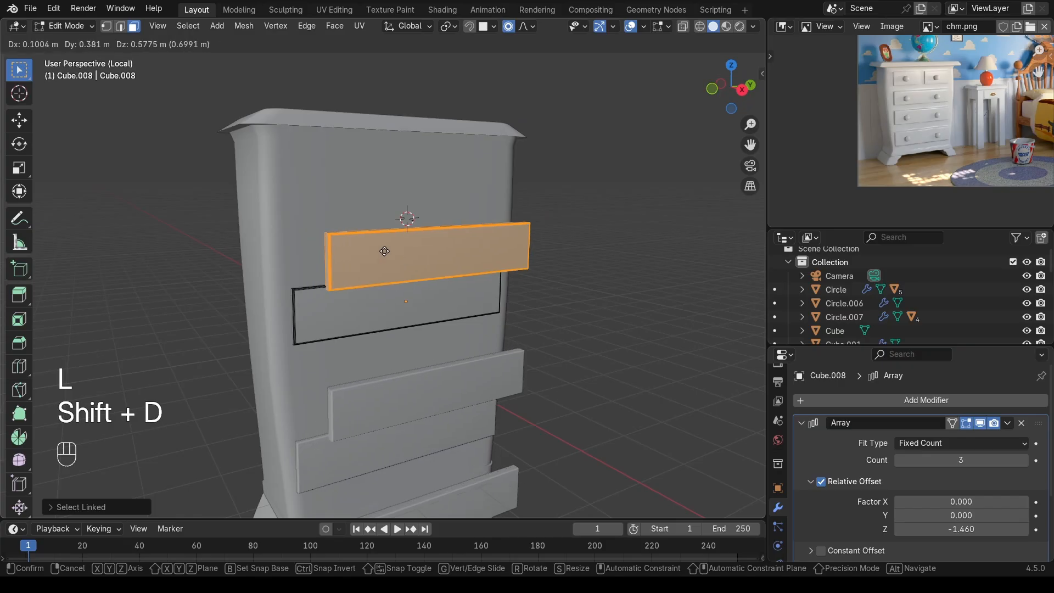
right_click(374, 258)
key("p")
left_click(383, 297)
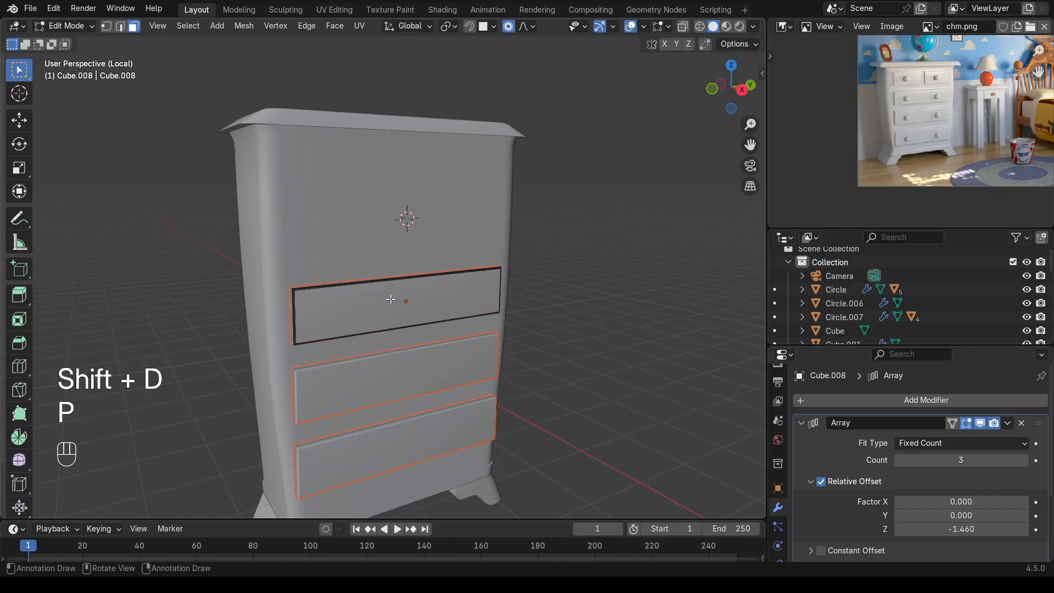
key("Tab")
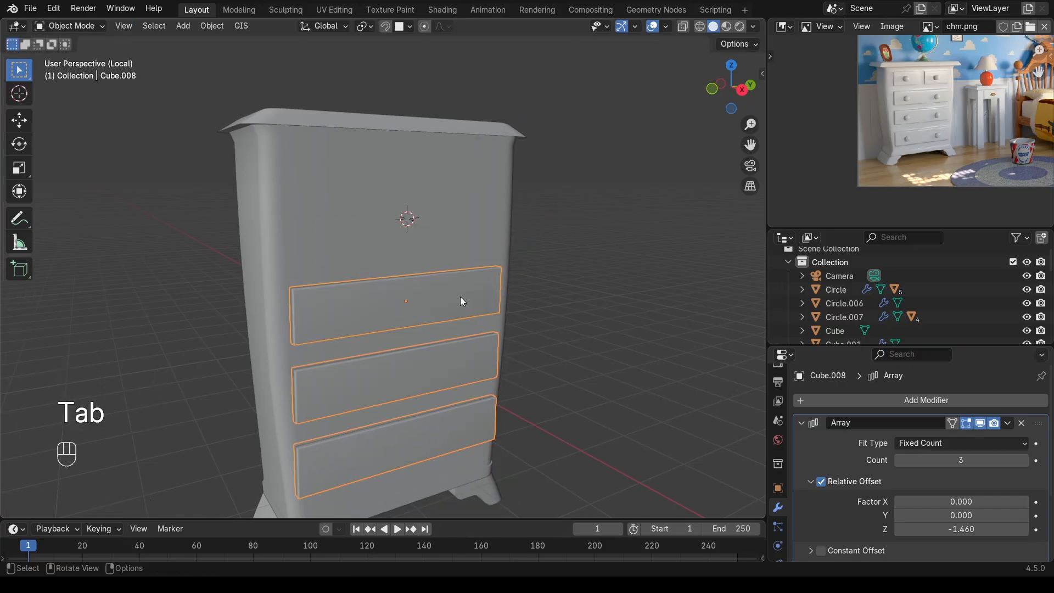
Step: Remove the Array modifier from the separated drawer front and raise it about 0.95 m along Z above the other drawers
left_click(1022, 423)
key("g")
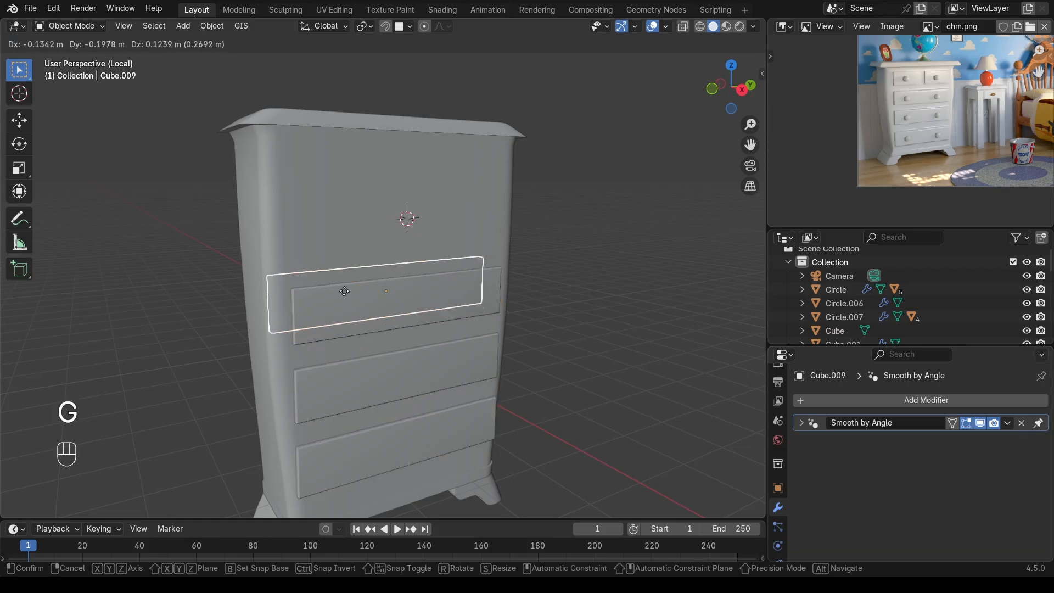
right_click(311, 314)
middle_click_drag(311, 314, 269, 318)
key("g")
key("z")
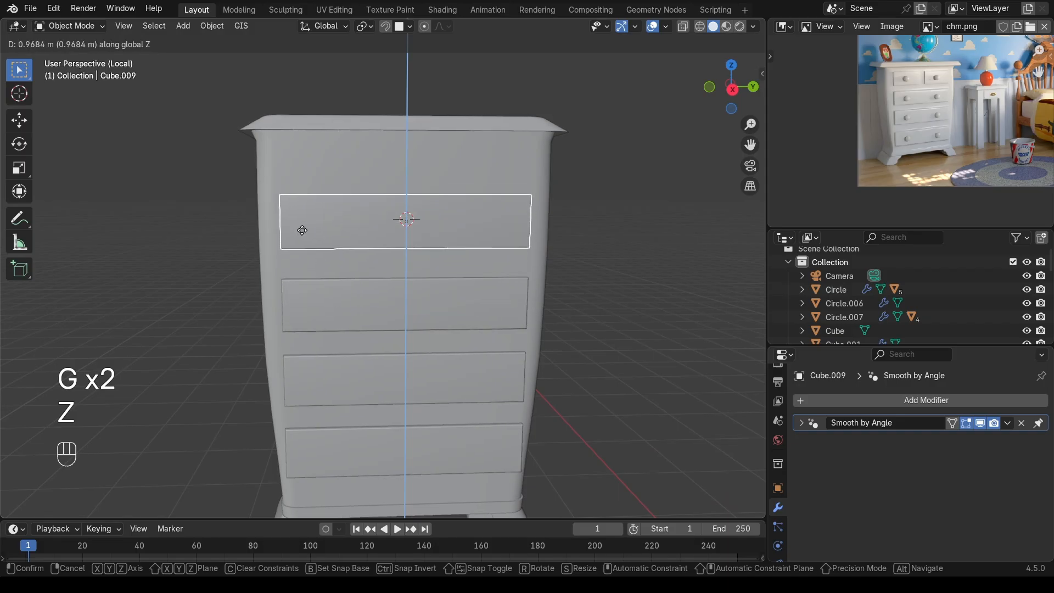
left_click(299, 231)
Step: Narrow the top drawer front along Y to slightly less than half its width
key("s")
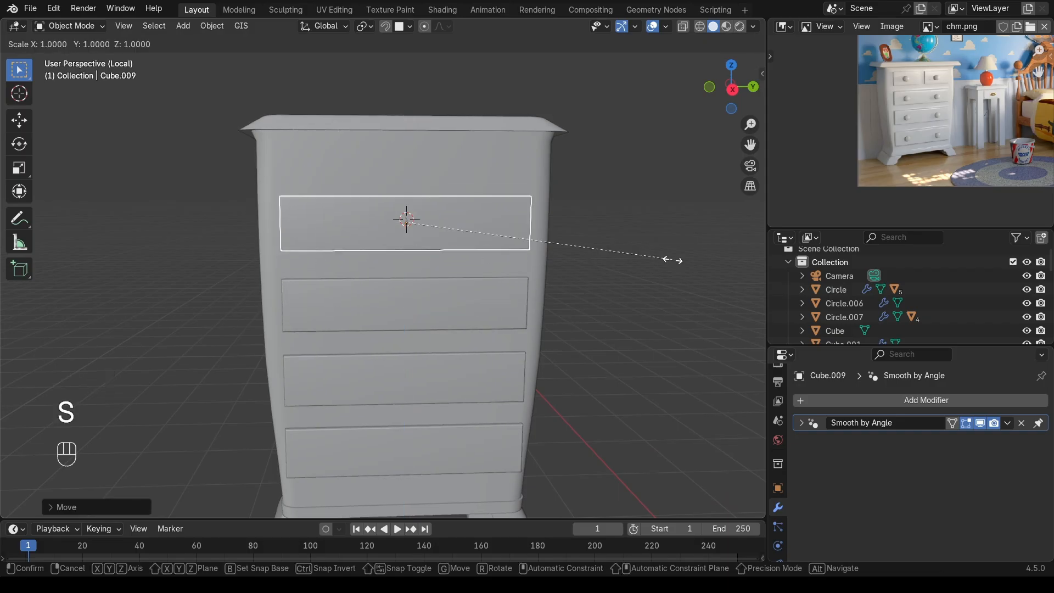
key("y")
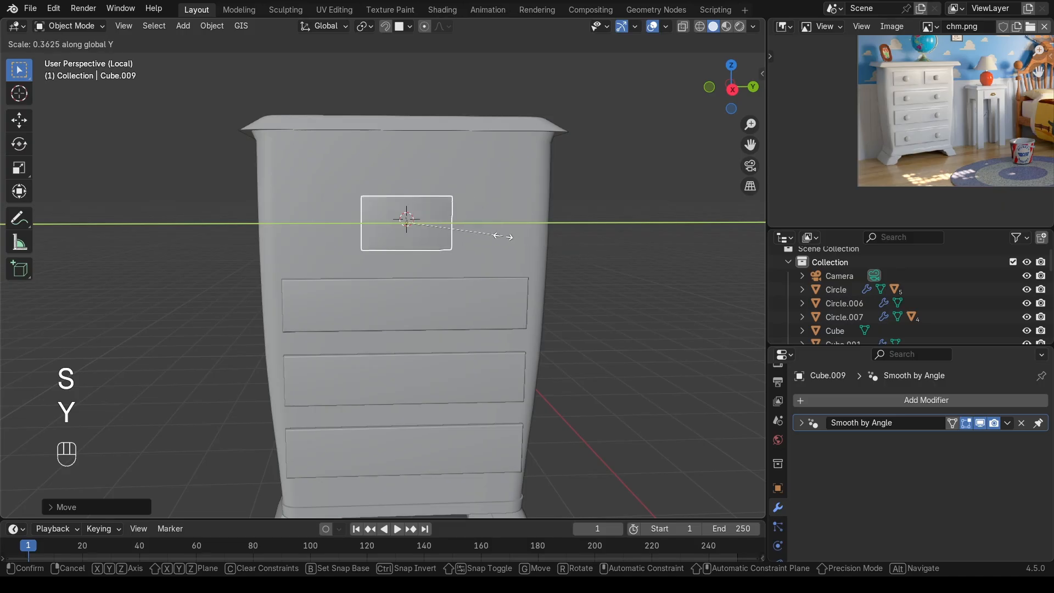
left_click(522, 239)
key("g")
key("y")
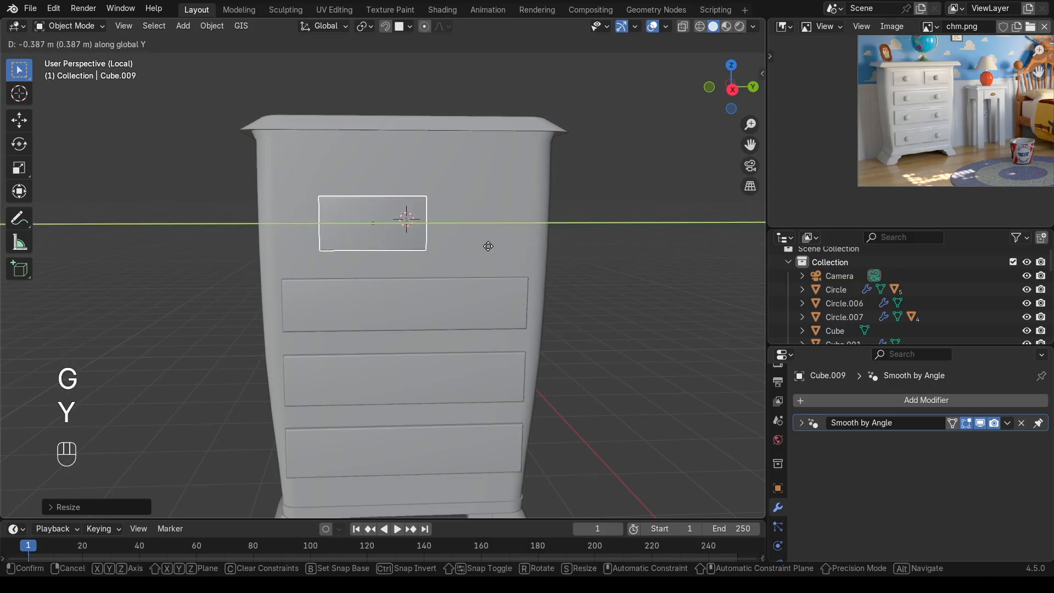
right_click(451, 246)
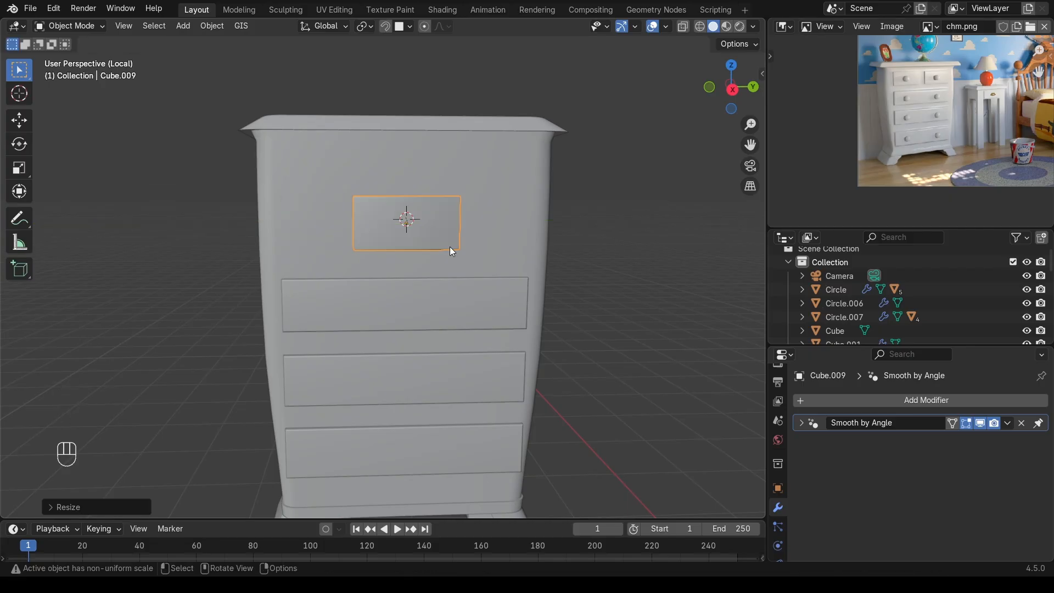
Step: Set the snap target to Vertex and move the small drawer front about -0.8 m along Y, aligning its outer side with the drawer below
left_click(402, 28)
left_click(353, 124)
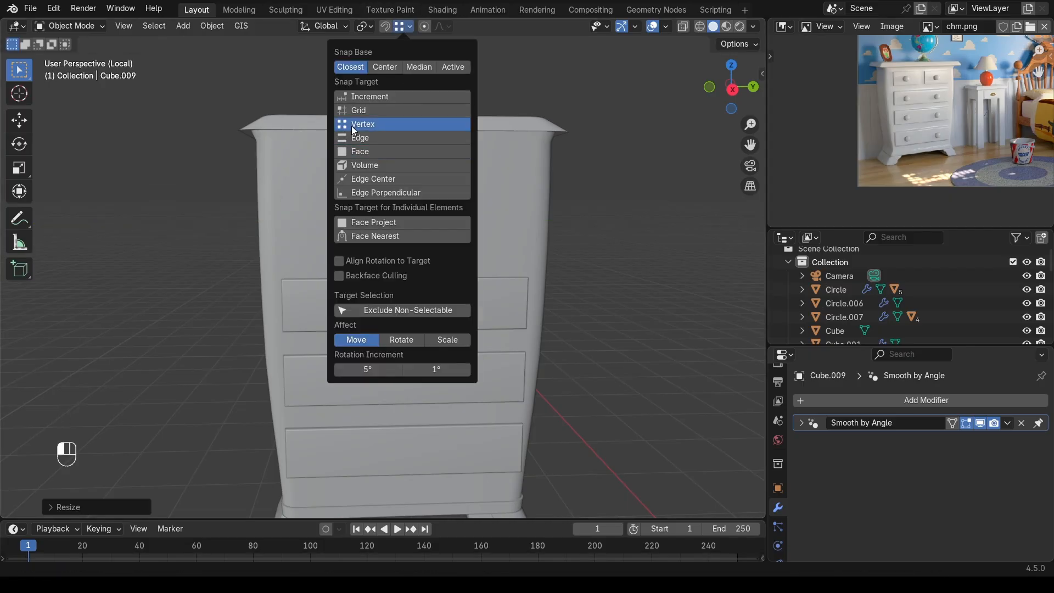
key("g")
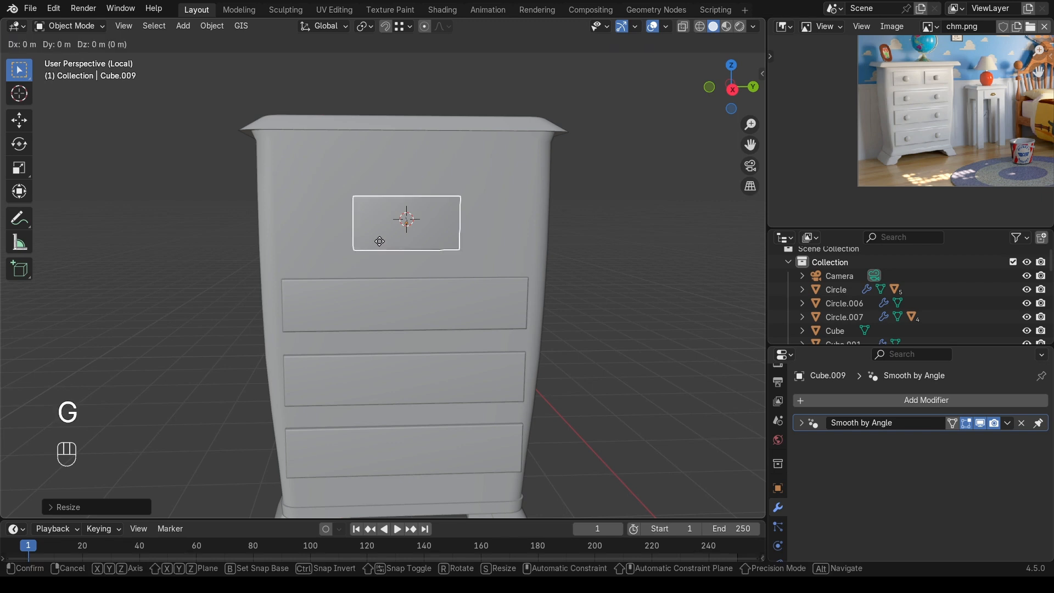
key("y")
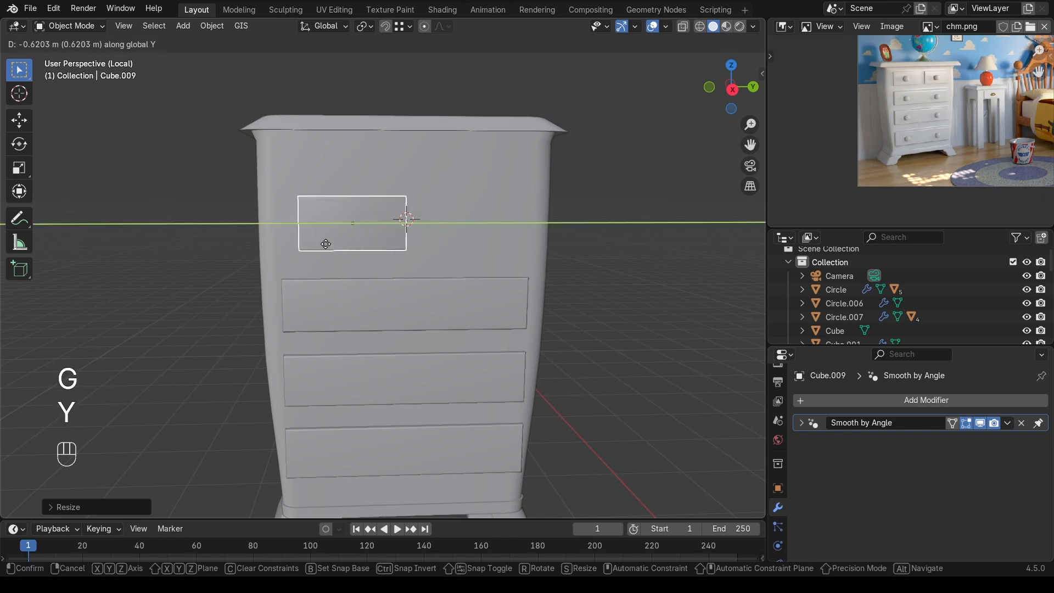
key("ctrl")
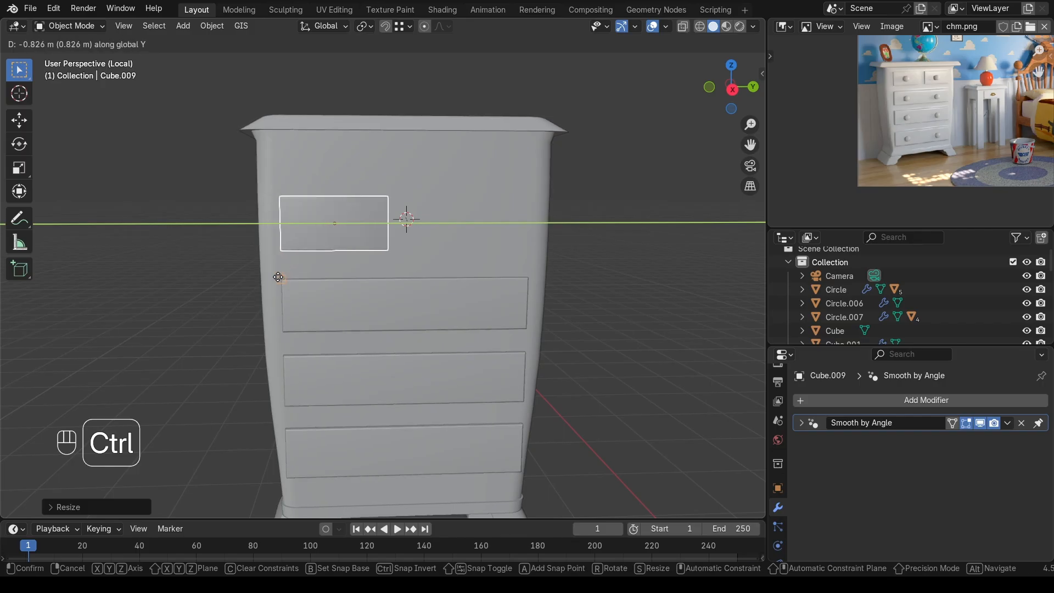
left_click(282, 279)
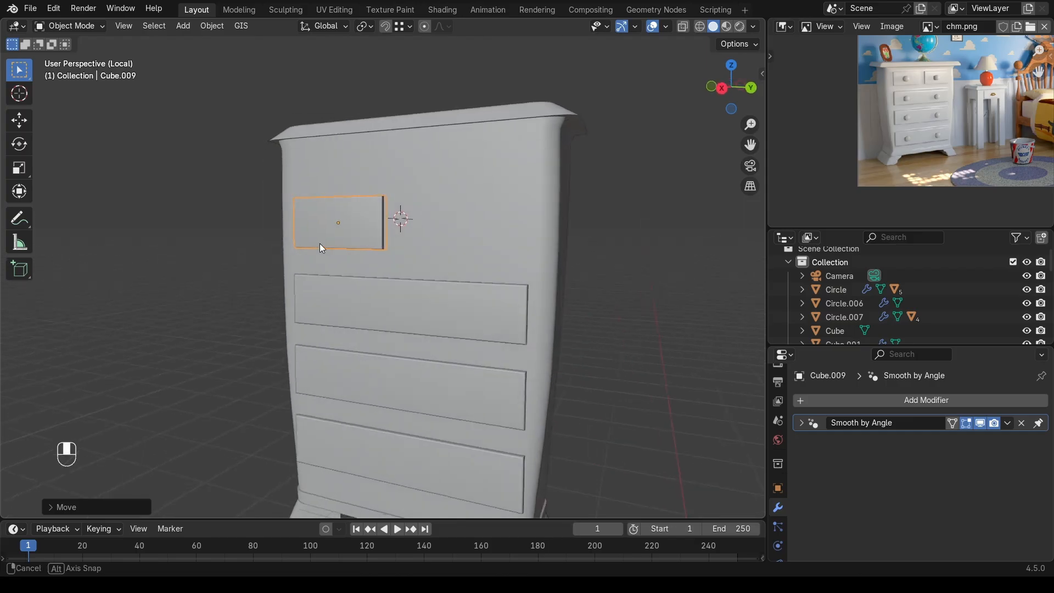
Step: Add an Array modifier with a count of 2 and a relative Y offset of 1.310 to the small top drawer front
left_click(881, 400)
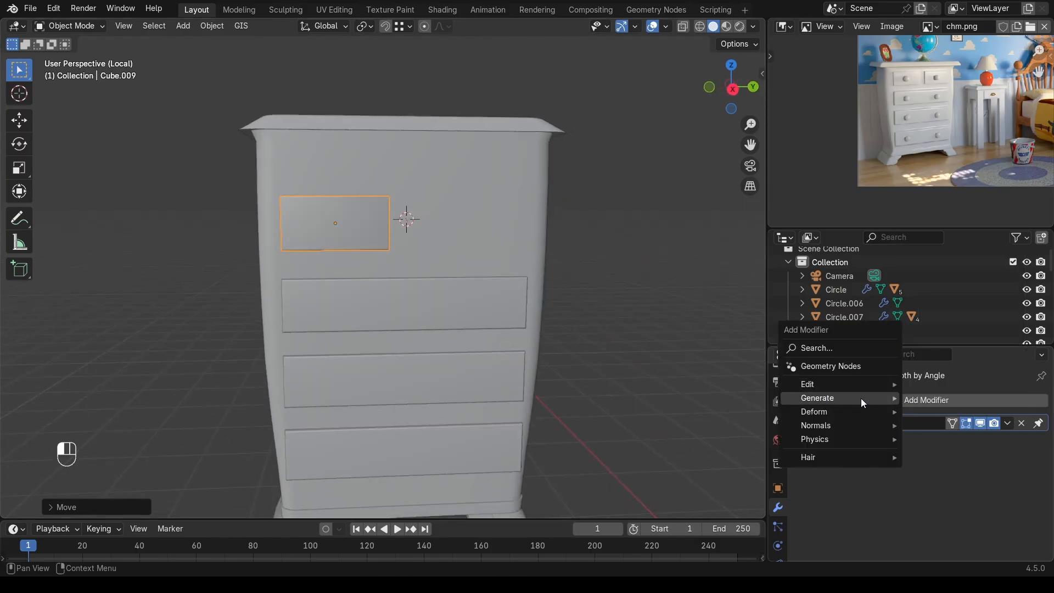
mouse_move(879, 399)
left_click(933, 164)
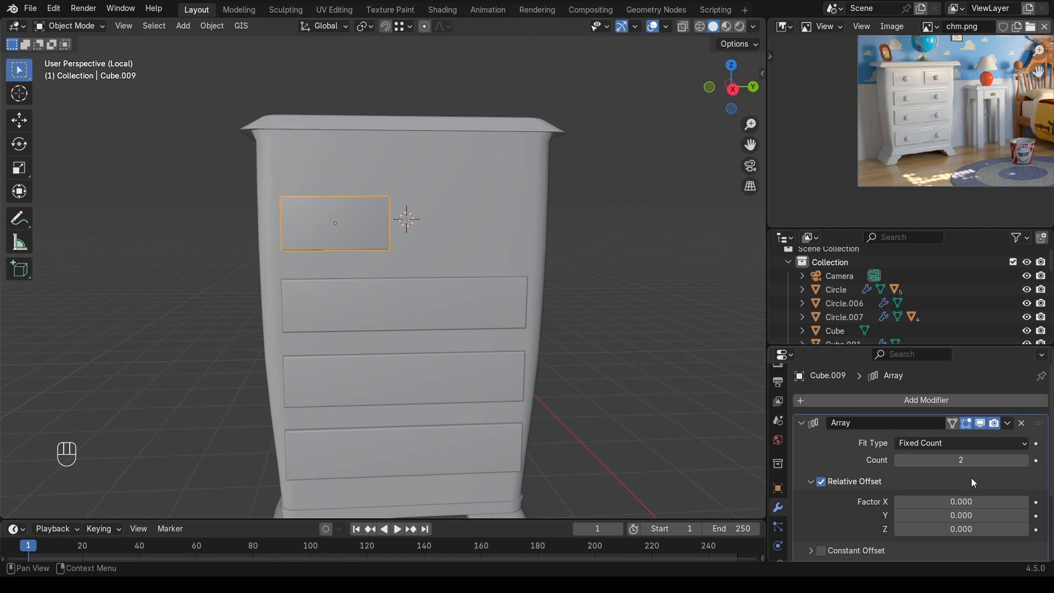
key("Return")
mouse_move(929, 513)
left_mouse_down()
mouse_move(966, 515)
mouse_move(934, 515)
left_mouse_up()
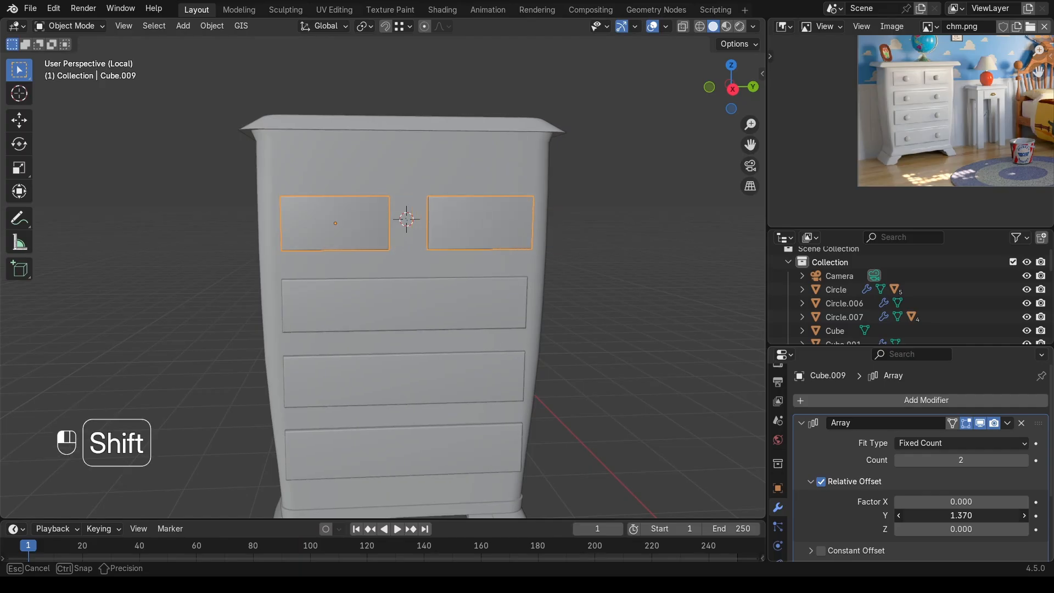
left_click_drag(934, 515, 933, 515, "shift")
middle_click_drag(730, 385, 593, 275)
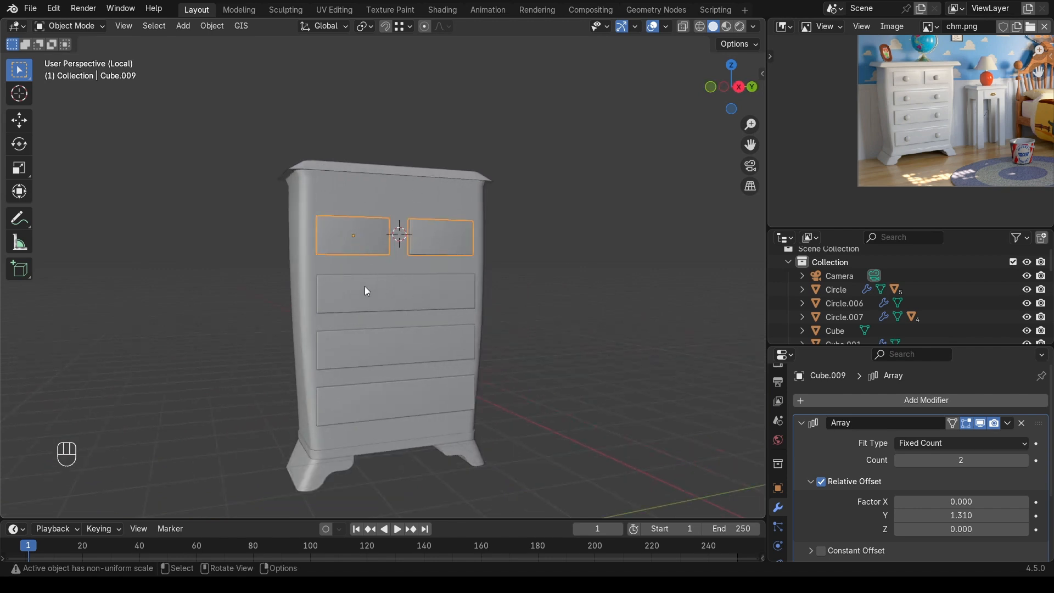
Step: Snap the 3D cursor to the small drawer front's origin and add a UV sphere there
key("shift+s")
left_click(357, 346)
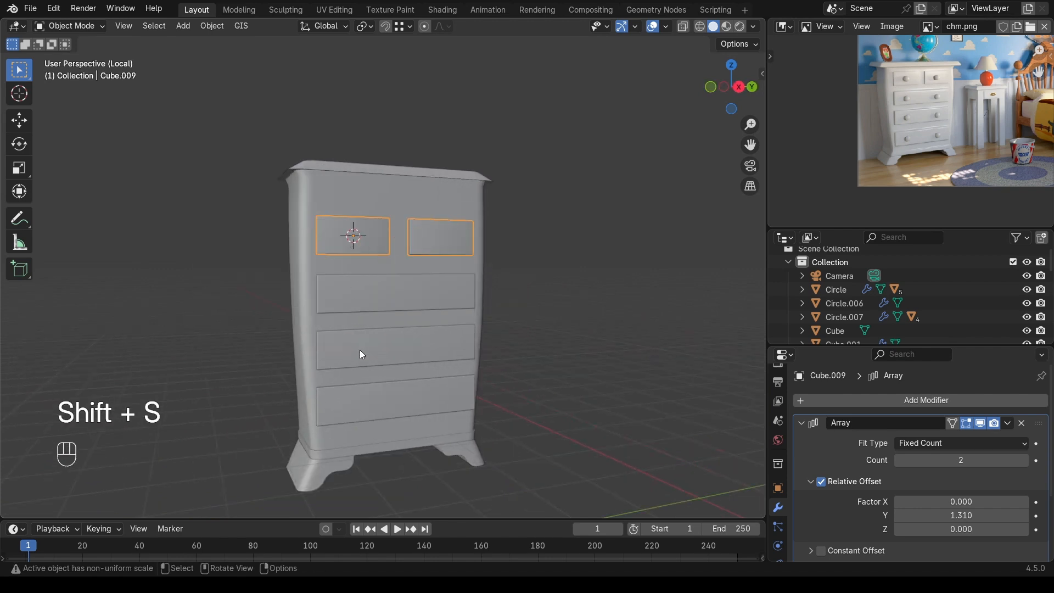
key("shift+a")
mouse_move(320, 295)
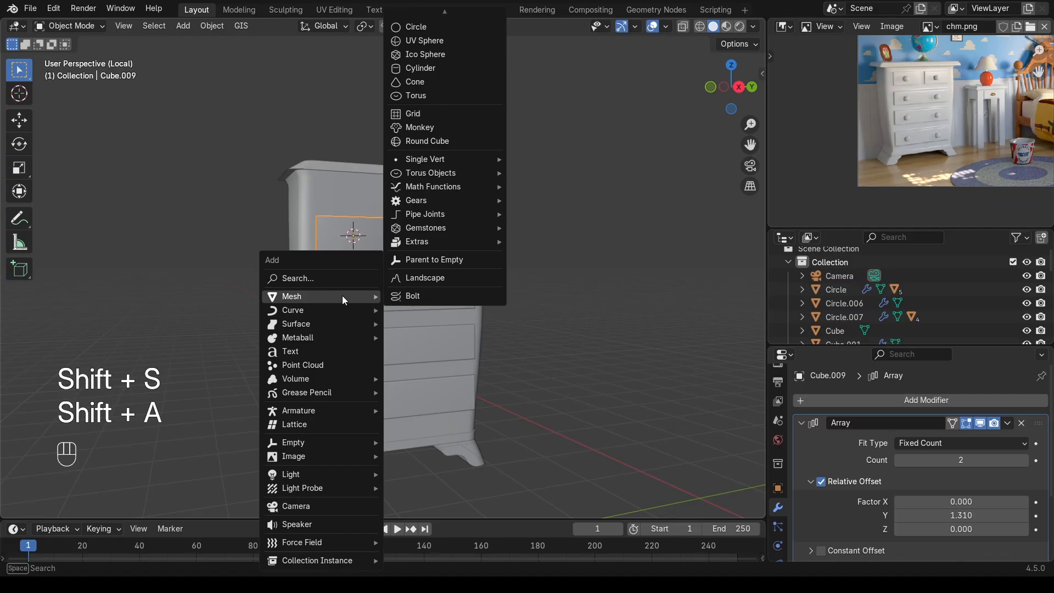
left_click(428, 44)
Step: Rotate the sphere 90° about the global Y axis so its pole faces outward from the drawer
key("r")
key("y")
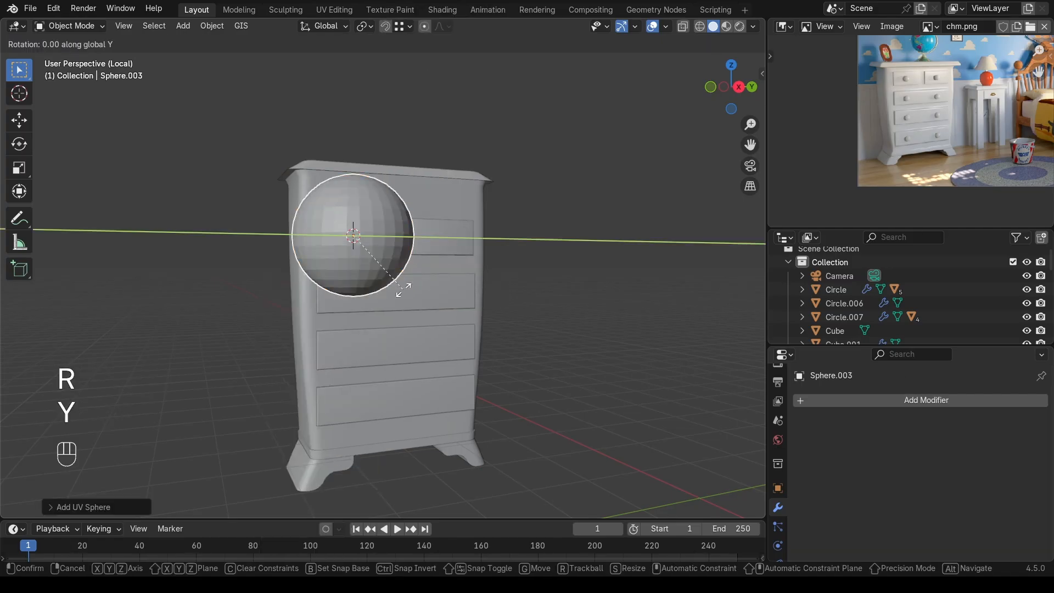
key("KP_9")
key("KP_0")
key("Return")
Step: Scale the sphere down uniformly to drawer-knob size, less than a fifth of its original diameter
middle_click_drag(427, 245, 400, 281)
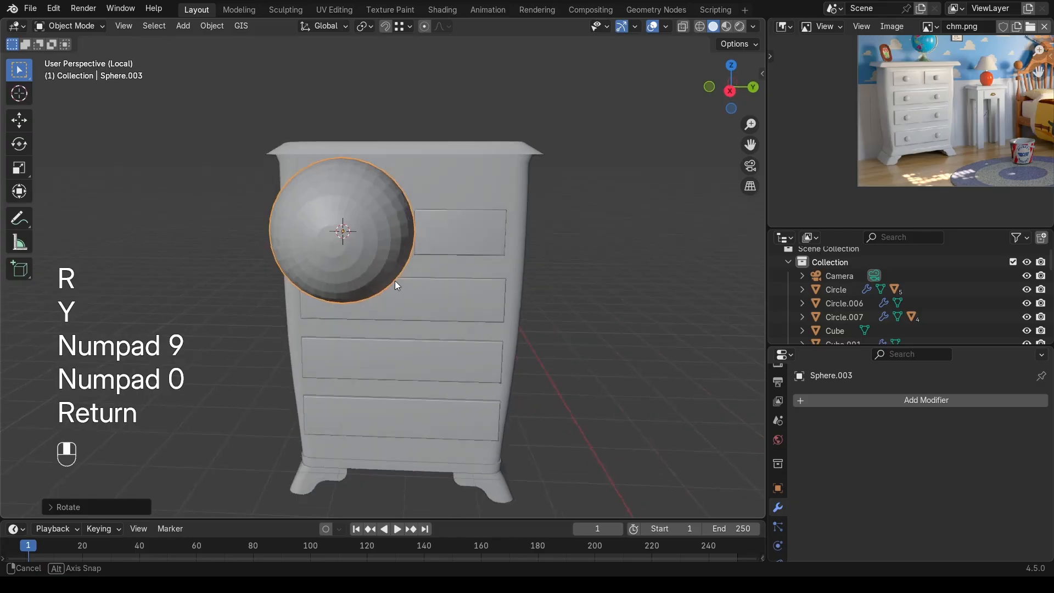
key("s")
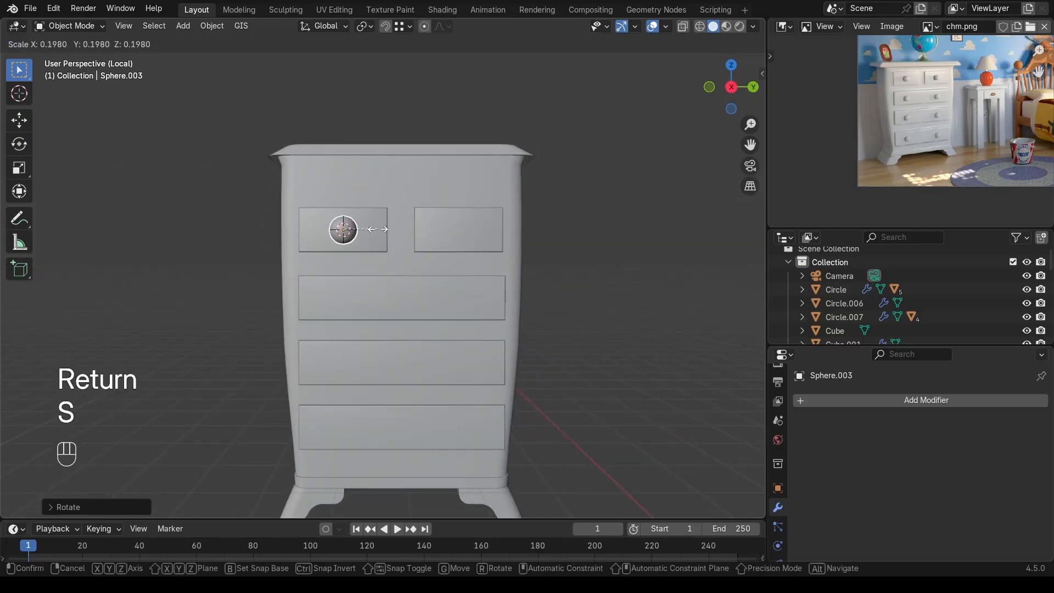
left_click(390, 229)
middle_click_drag(390, 229, 498, 257)
middle_click_drag(575, 297, 661, 271)
key("s")
left_click(473, 273)
Step: Move the knob outward along X until it protrudes from the drawer front, and fine-tune its scale to about 0.138
middle_click_drag(473, 273, 530, 268)
key("g")
key("x")
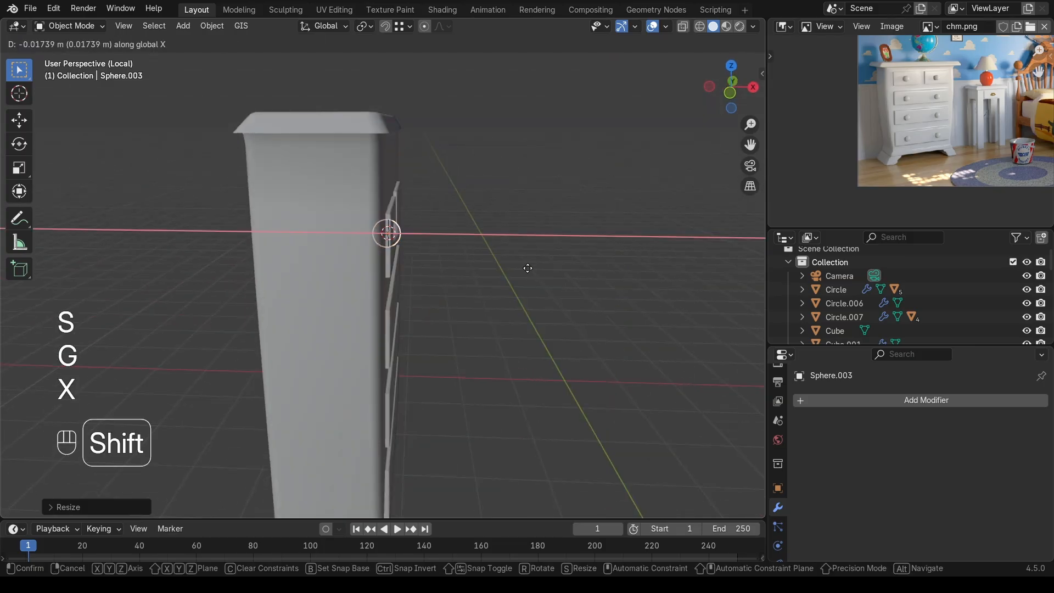
left_click(715, 259)
middle_click_drag(715, 259, 493, 228)
key("s")
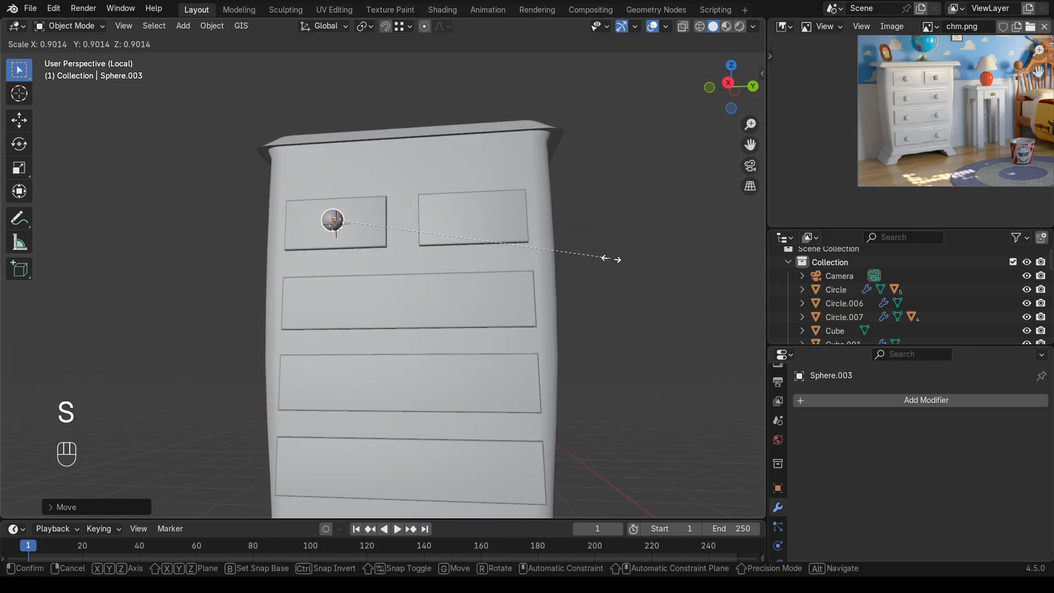
left_click(629, 261)
Step: Add a level 2 Subdivision modifier to the knob and apply Shade Auto Smooth
middle_click_drag(628, 261, 487, 270)
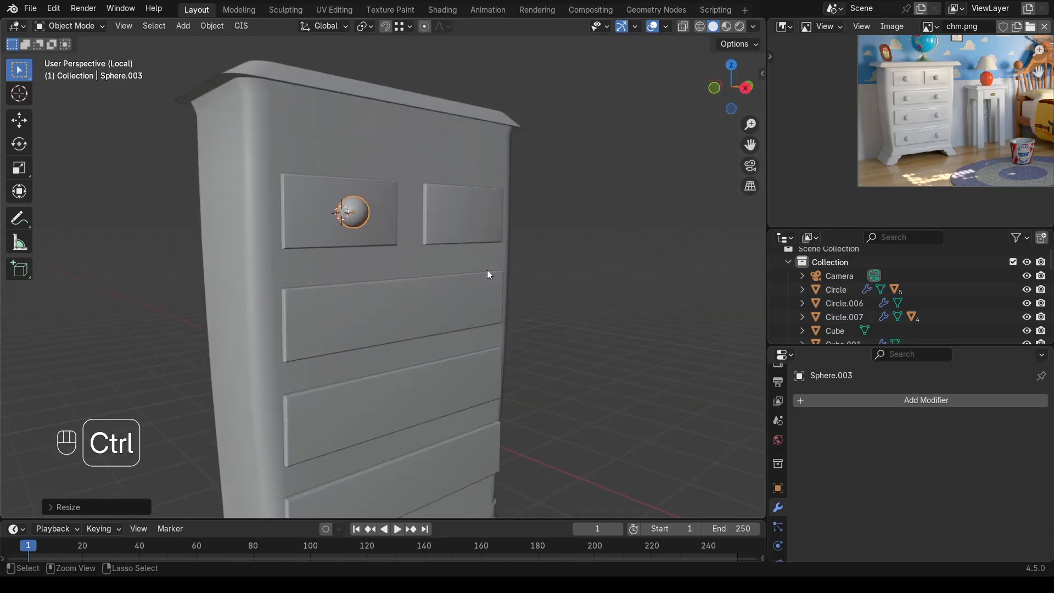
key("ctrl+2")
right_click(353, 216)
left_click(356, 214)
middle_click_drag(448, 233, 631, 283)
scroll(598, 272, "down", 5)
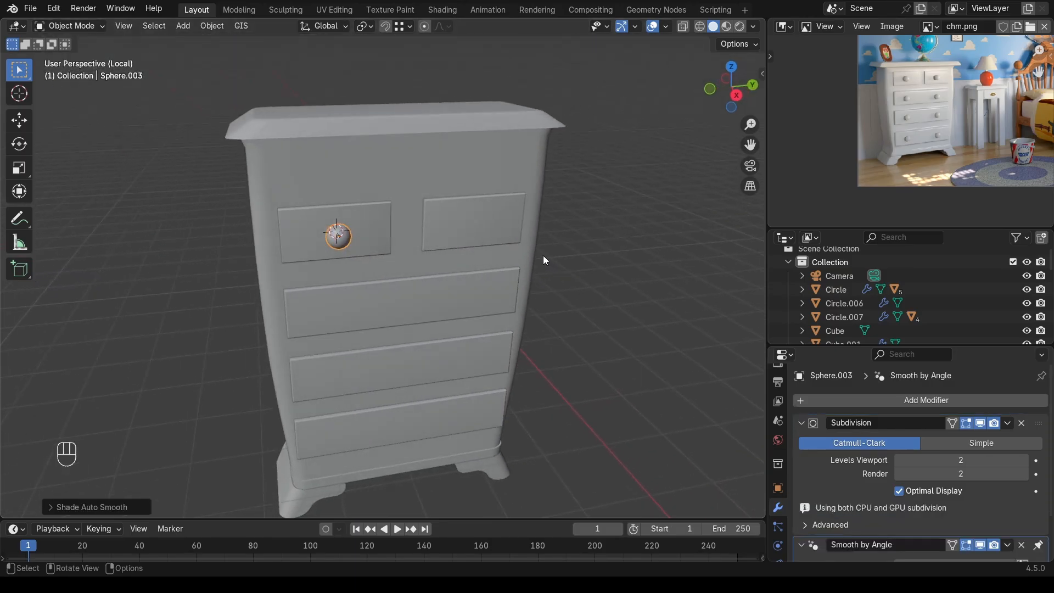
key("Right")
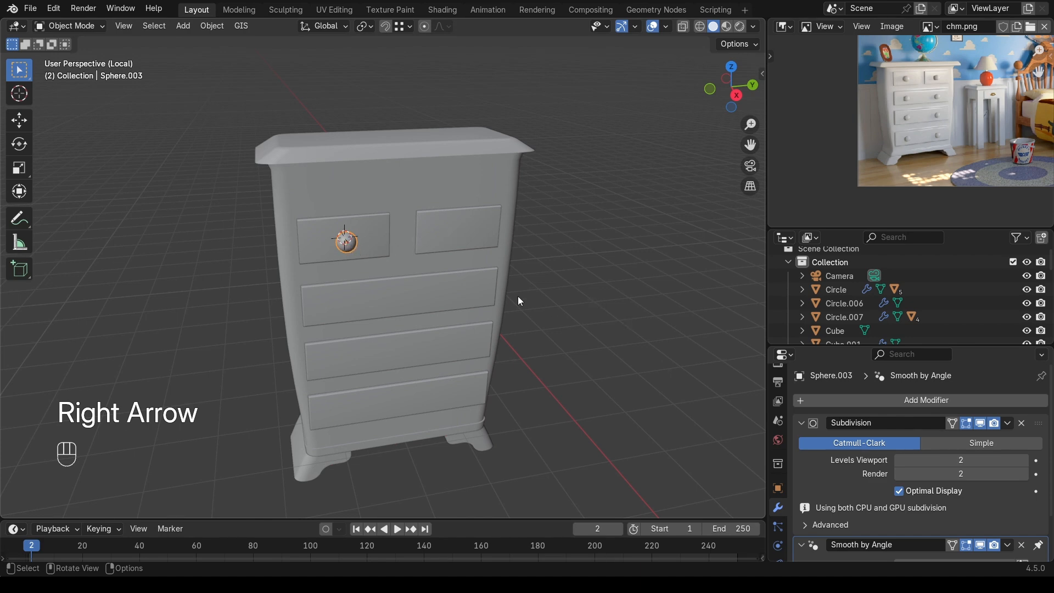
Step: Copy the modifiers from the small drawer front to the knob
left_click(381, 230, "shift")
key("ctrl+l")
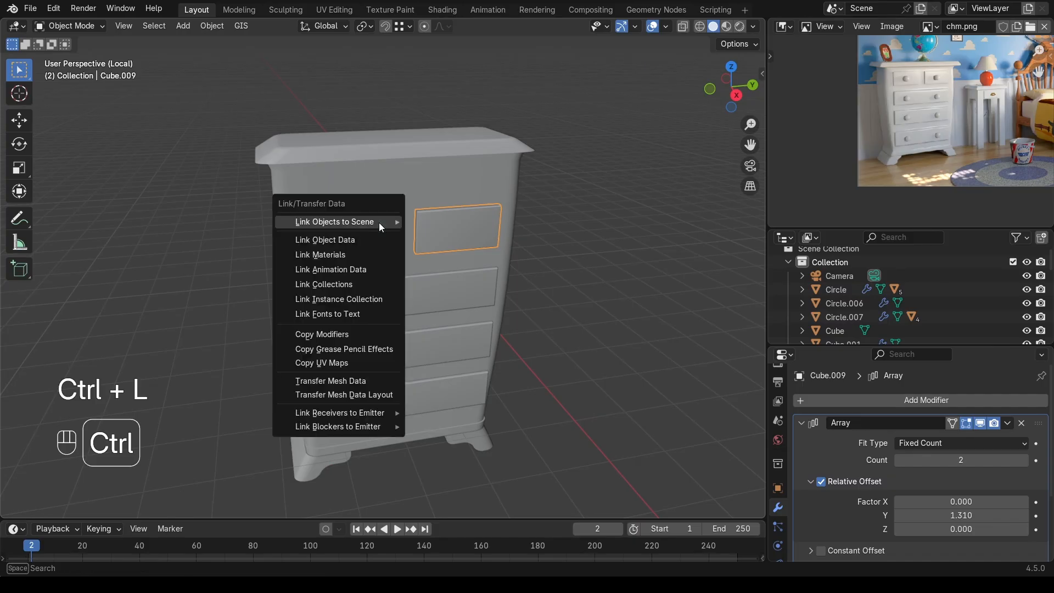
left_click(322, 335)
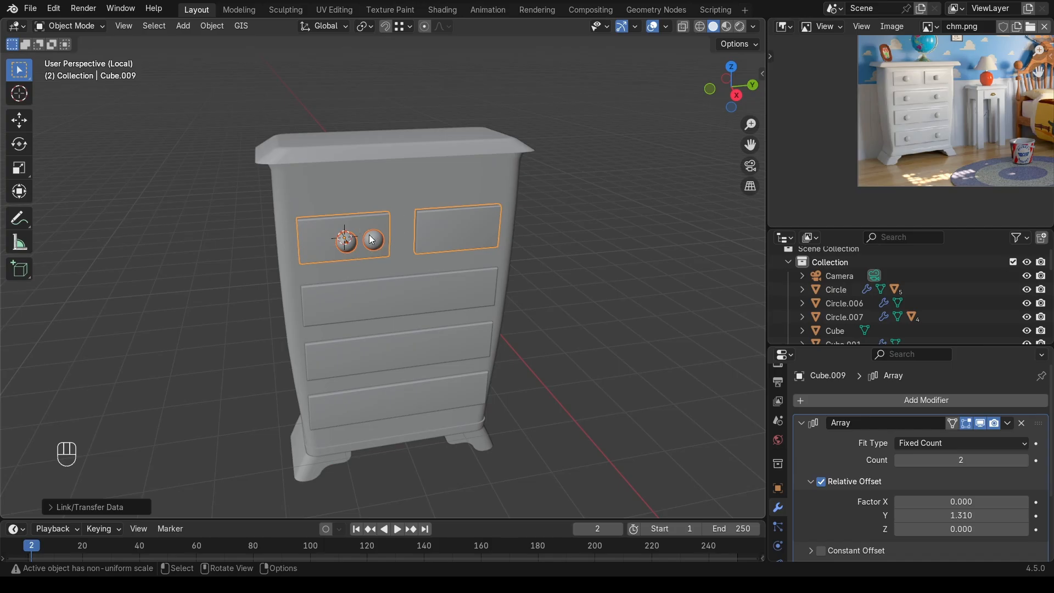
Step: Set the knob Array's relative Y offset to 5.670 so the second knob sits centred on the other small drawer
left_click(349, 244)
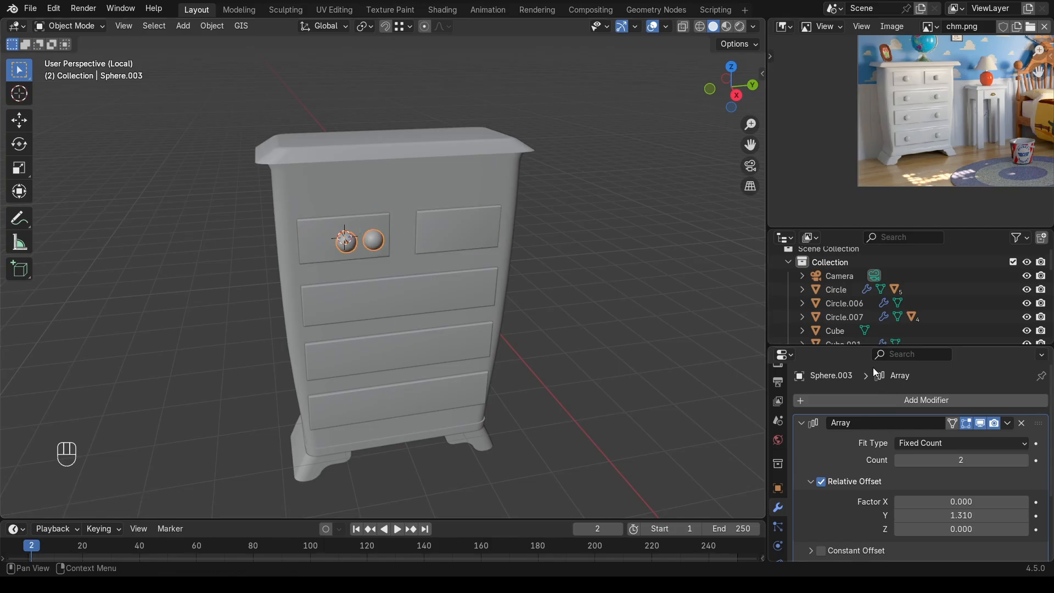
left_click_drag(845, 344, 846, 273)
mouse_move(961, 443)
left_mouse_down()
mouse_move(986, 443)
mouse_move(961, 443)
left_mouse_up()
middle_click_drag(561, 356, 400, 305)
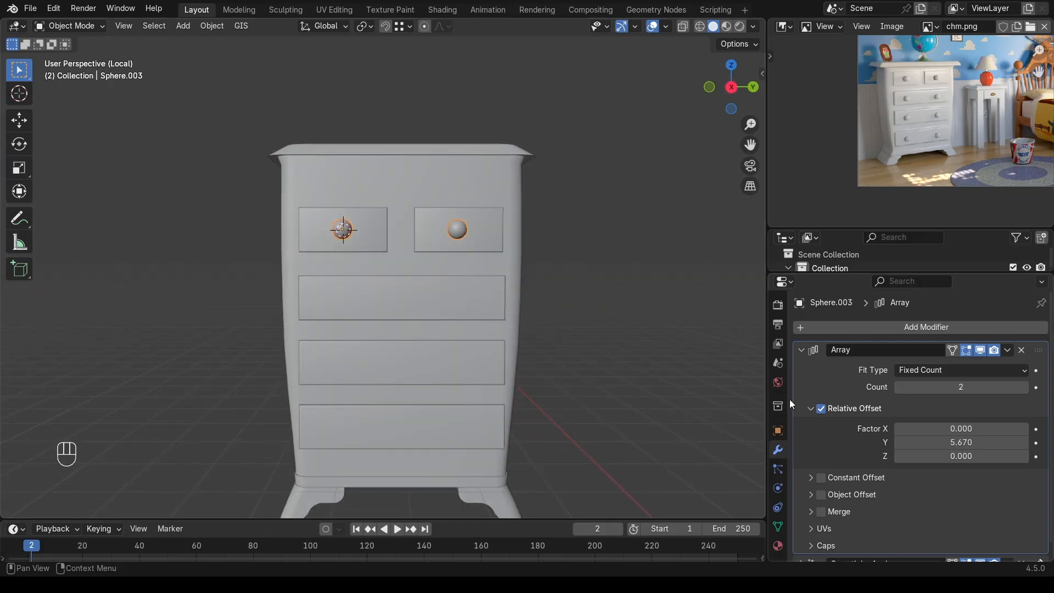
Step: Add a second Array modifier to the knob
left_click(803, 350)
left_click(856, 328)
mouse_move(857, 333)
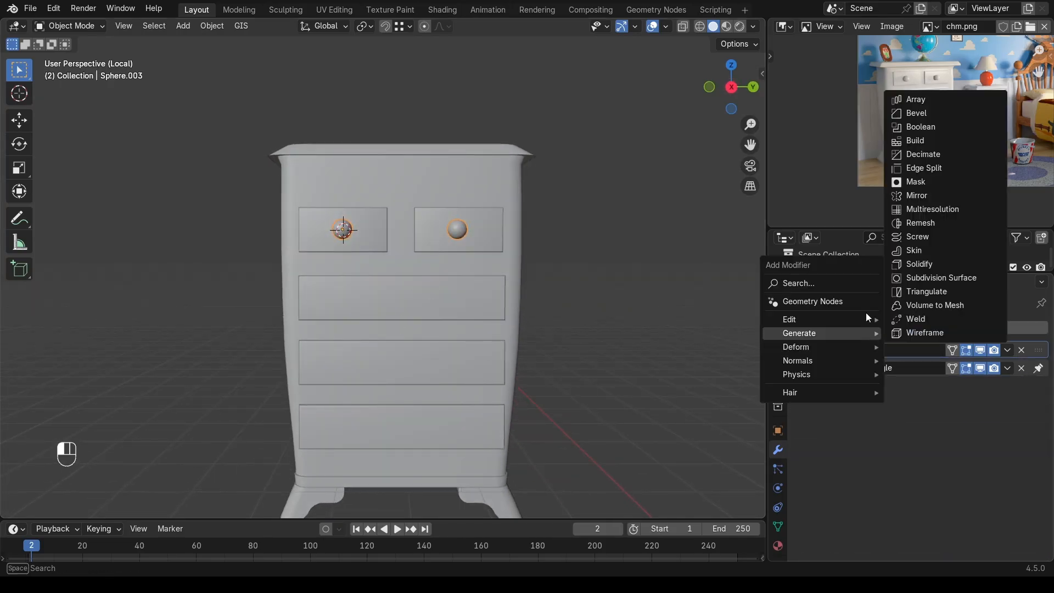
left_click(954, 99)
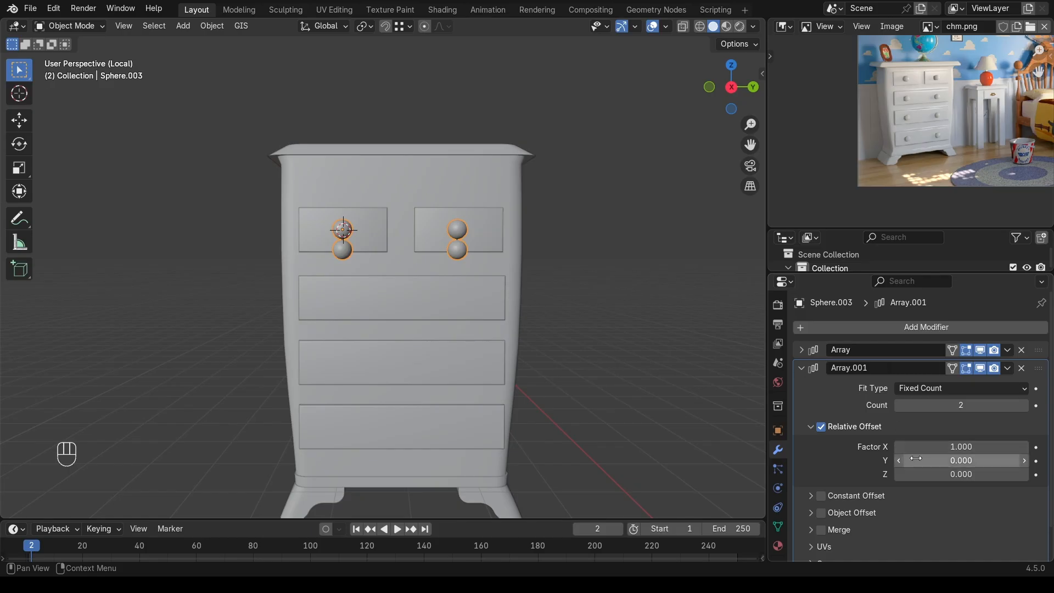
left_click(972, 447)
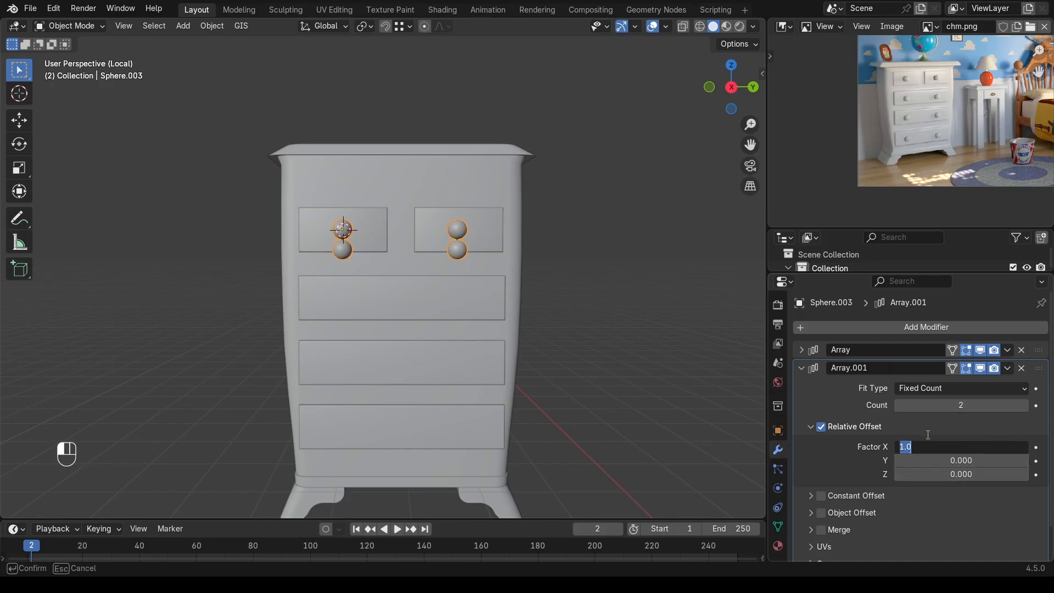
key("Escape")
left_click_drag(946, 473, 972, 474)
right_click(938, 473)
Step: Set the relative X offset of the knob's second Array modifier to 0
middle_click_drag(447, 284, 531, 293)
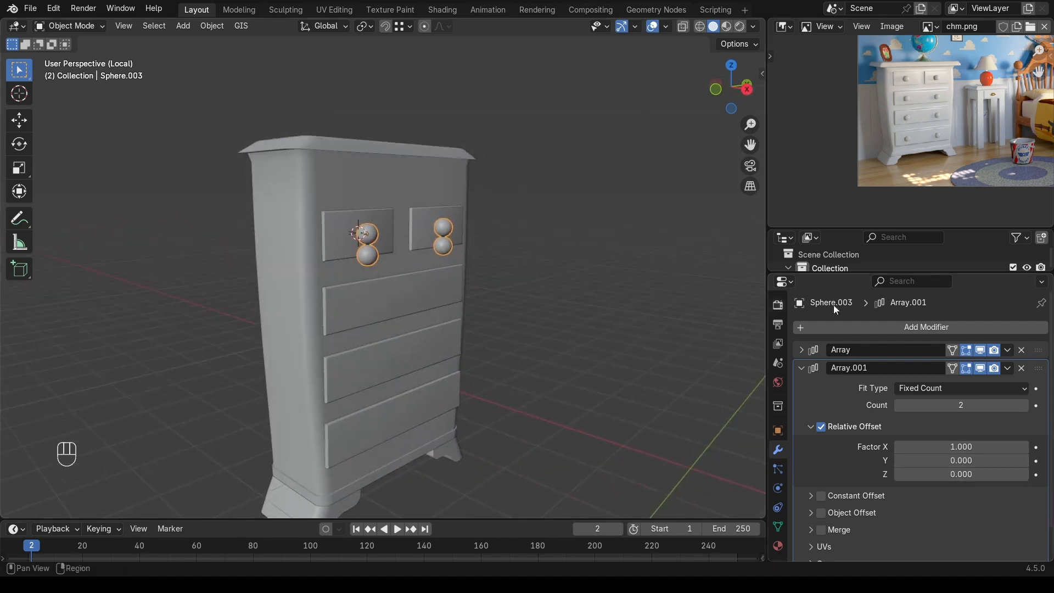
left_click(946, 446)
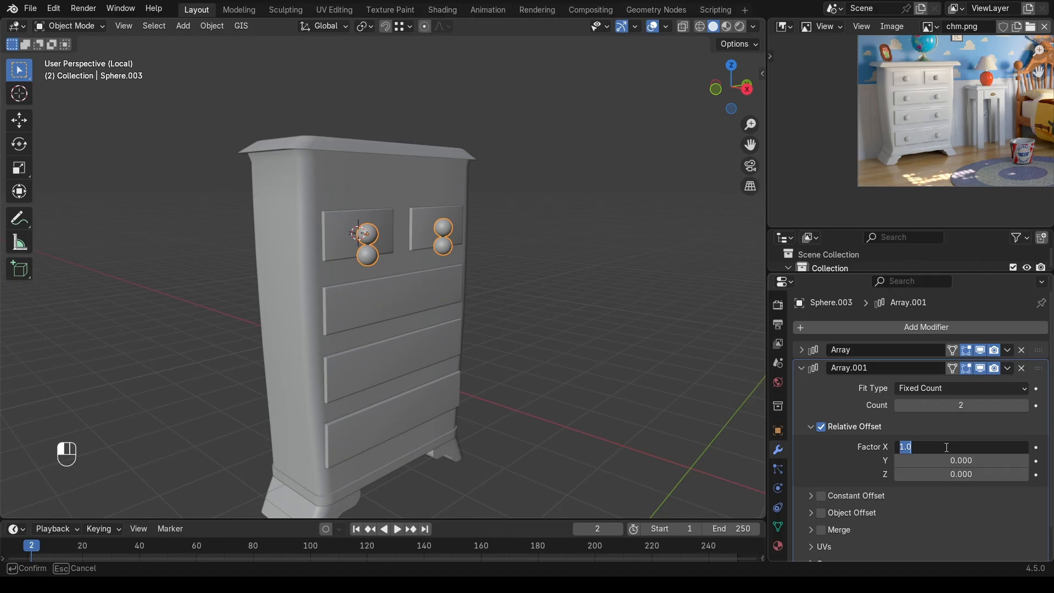
type("0")
key("Return")
left_click_drag(945, 475, 985, 476)
right_click(946, 475)
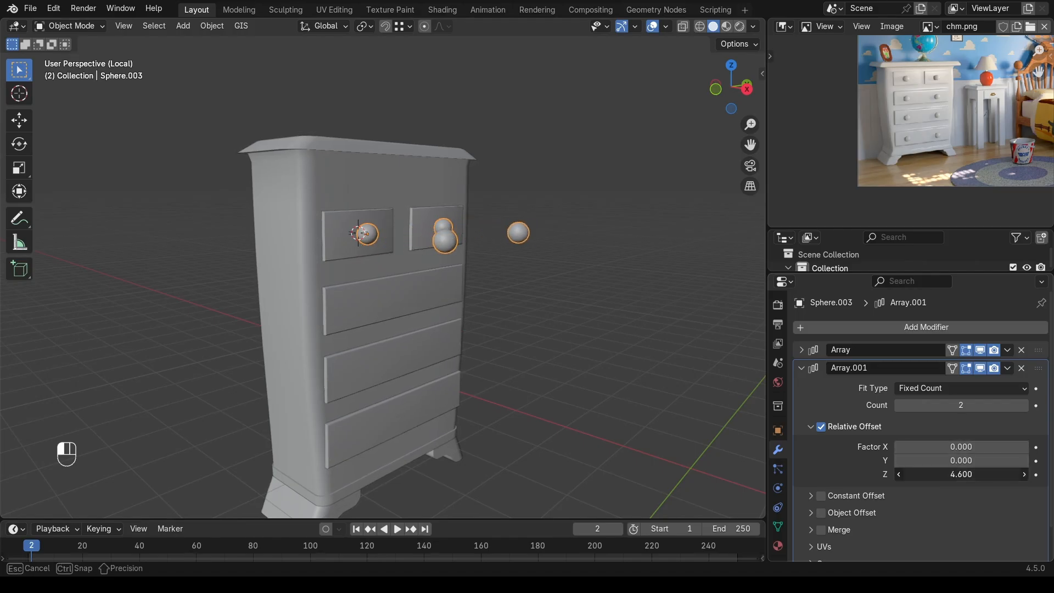
right_click(983, 475)
key("n")
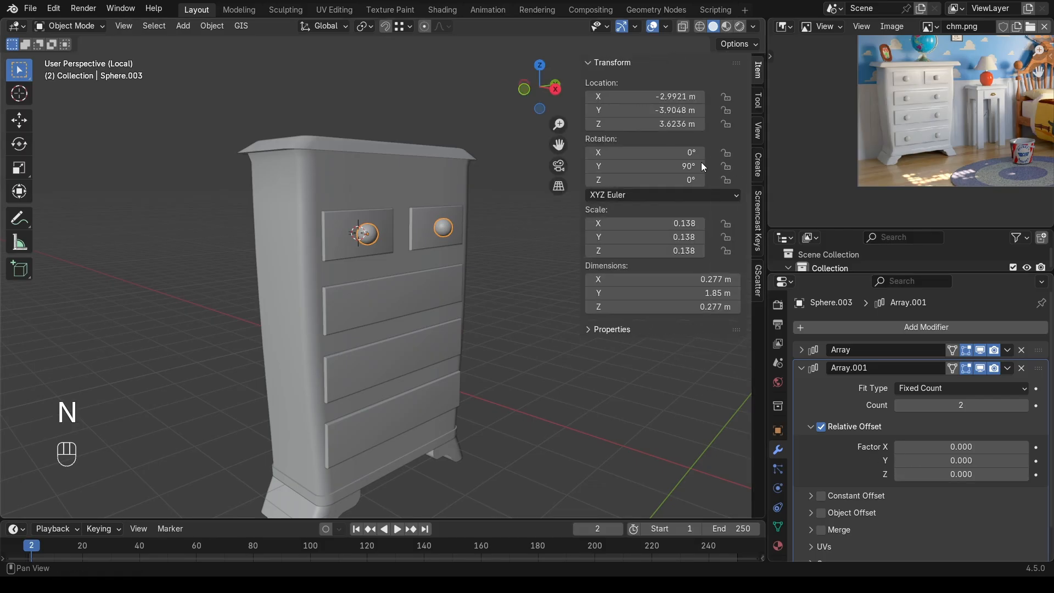
key("n")
key("n")
mouse_move(935, 476)
left_mouse_down()
mouse_move(1021, 476)
mouse_move(938, 483)
left_mouse_up()
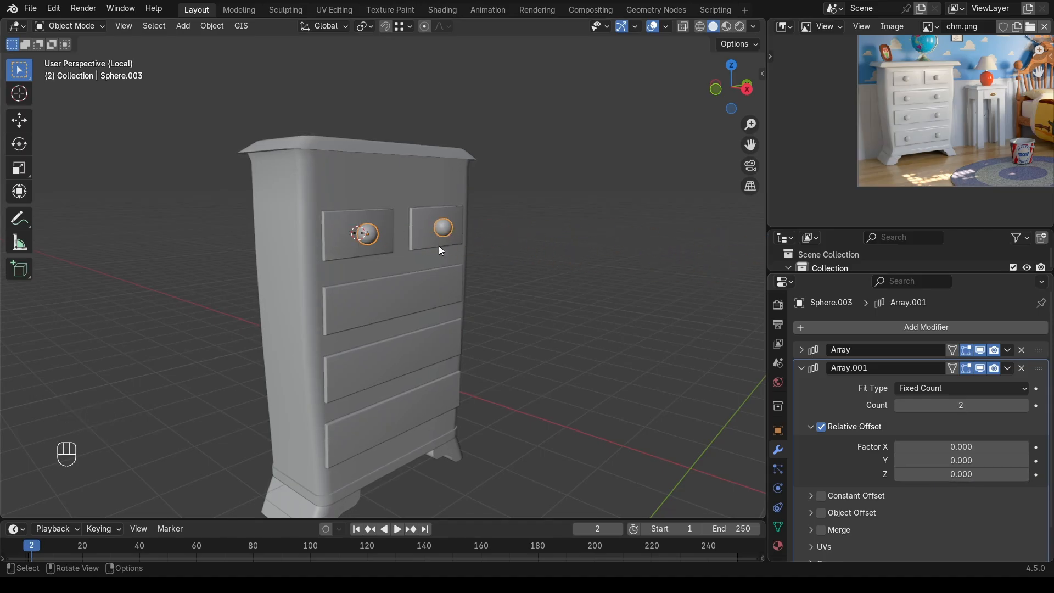
Step: Apply the knob's object transform, including its 90° rotation about Y
key("Tab")
key("Tab")
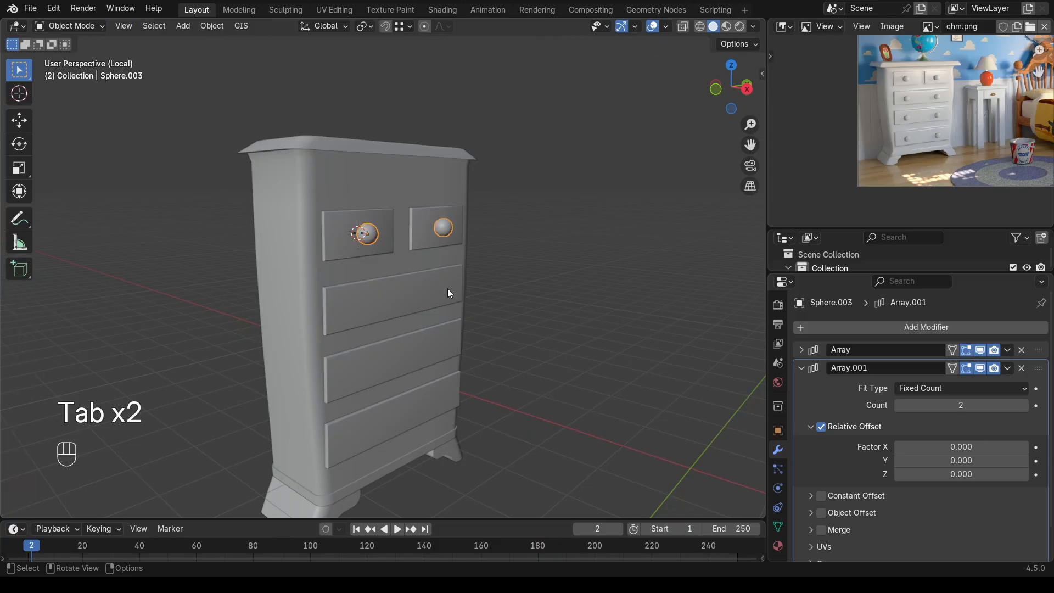
key("ctrl+a")
left_click(393, 275)
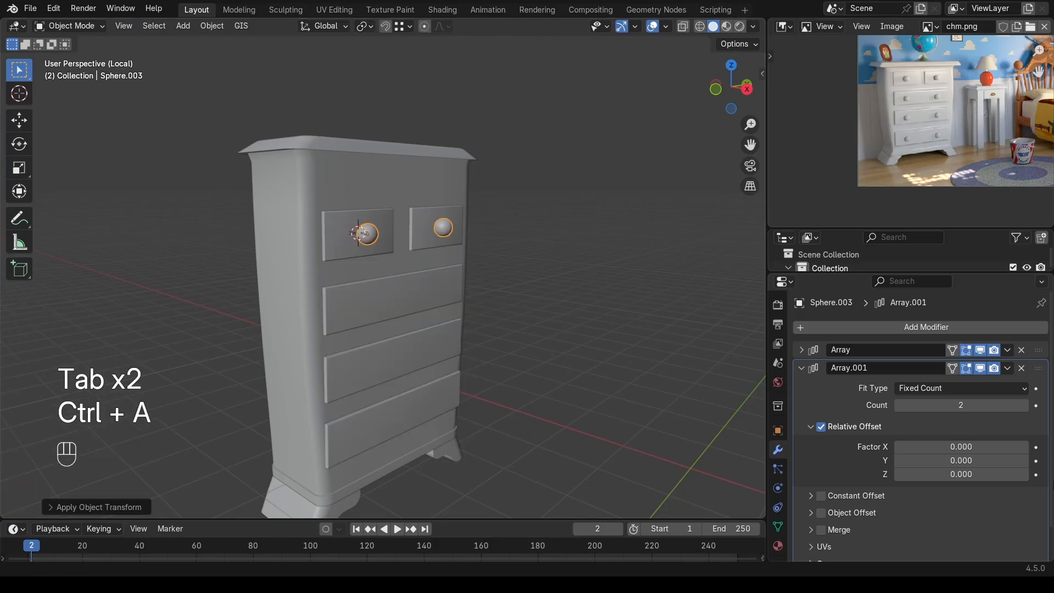
Step: Set the second Array's relative Z offset to -3.380, centring the copied knobs on the first wide drawer below
left_click_drag(956, 481, 931, 481)
key("KP_3")
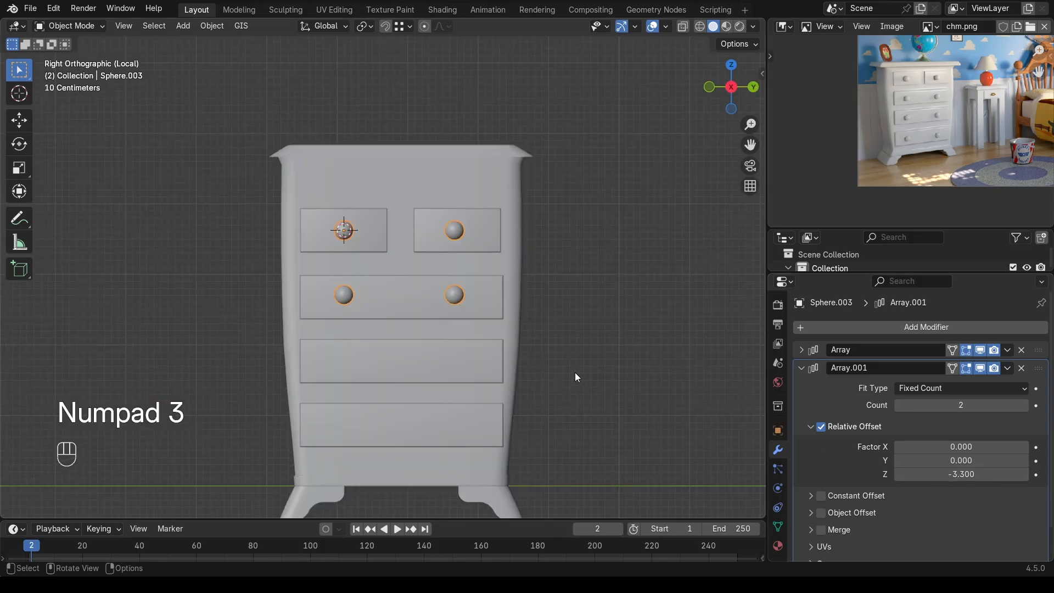
scroll(572, 372, "up", 2)
scroll(571, 373, "up", 1)
middle_click_drag(568, 361, 630, 261, "shift")
left_click_drag(971, 474, 968, 475, "shift")
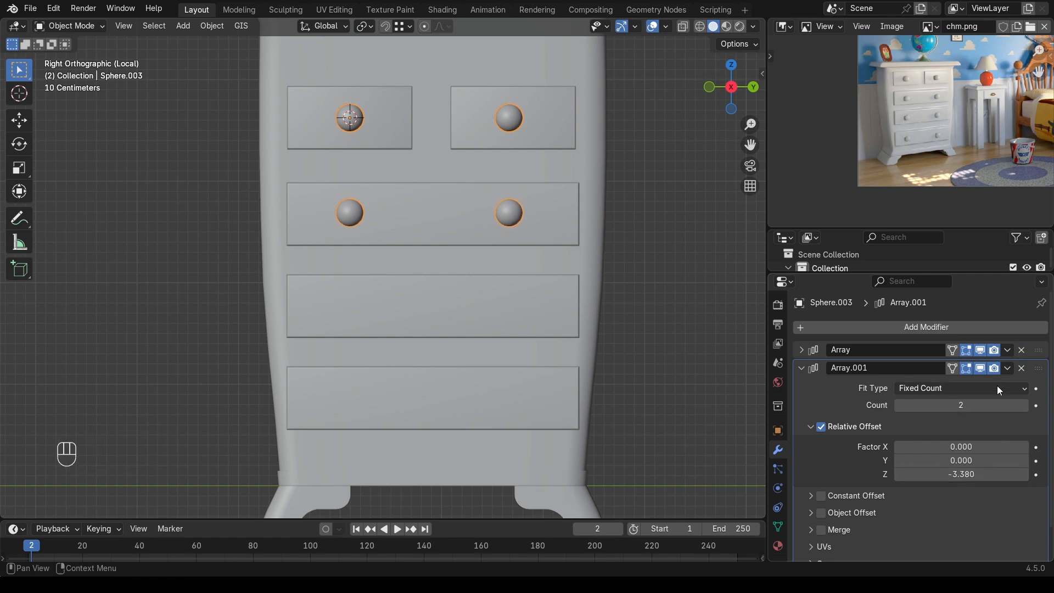
Step: Raise the second Array's count to 4 so every drawer row has a pair of knobs
left_click_drag(1023, 407, 1022, 409)
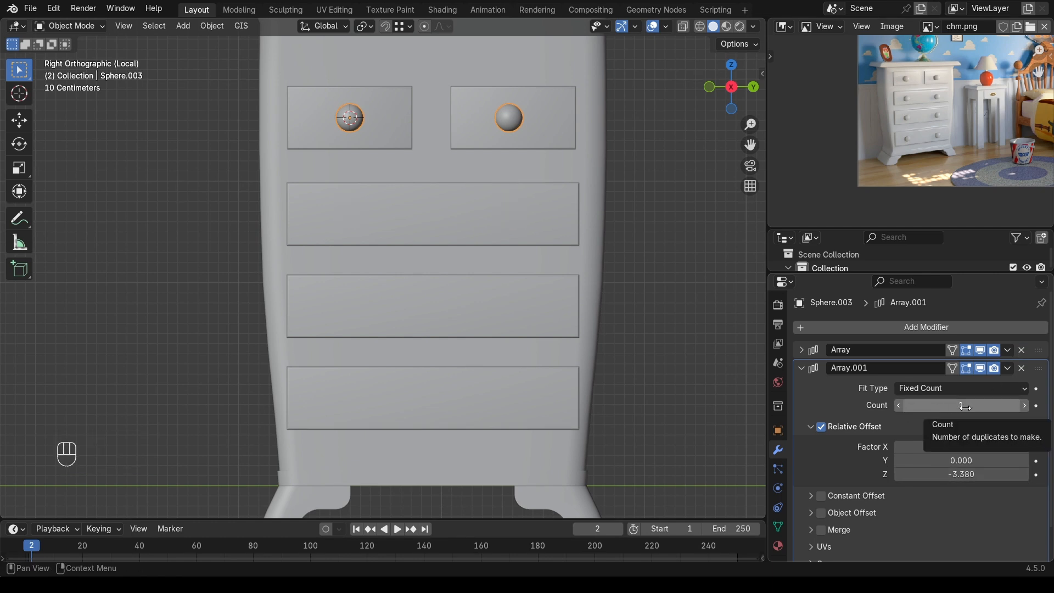
left_click(1025, 409)
left_click(1025, 407)
middle_click_drag(755, 369, 465, 212)
scroll(568, 318, "down", 5)
scroll(443, 189, "up", 3)
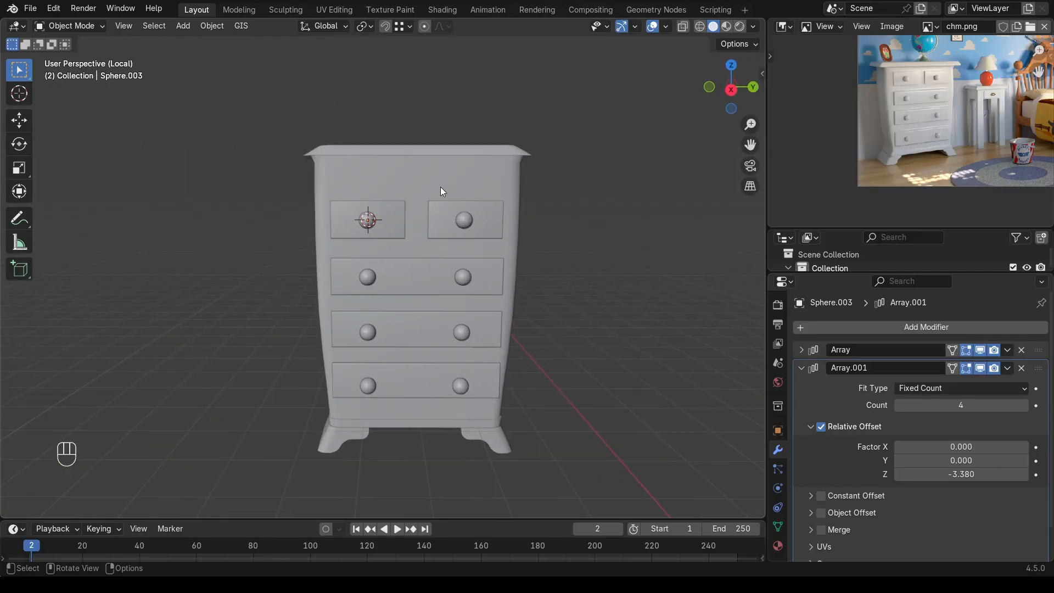
Step: Edit the dresser body in right orthographic view with X-ray on, and select all its faces above the small drawers, including the top
key("KP_3")
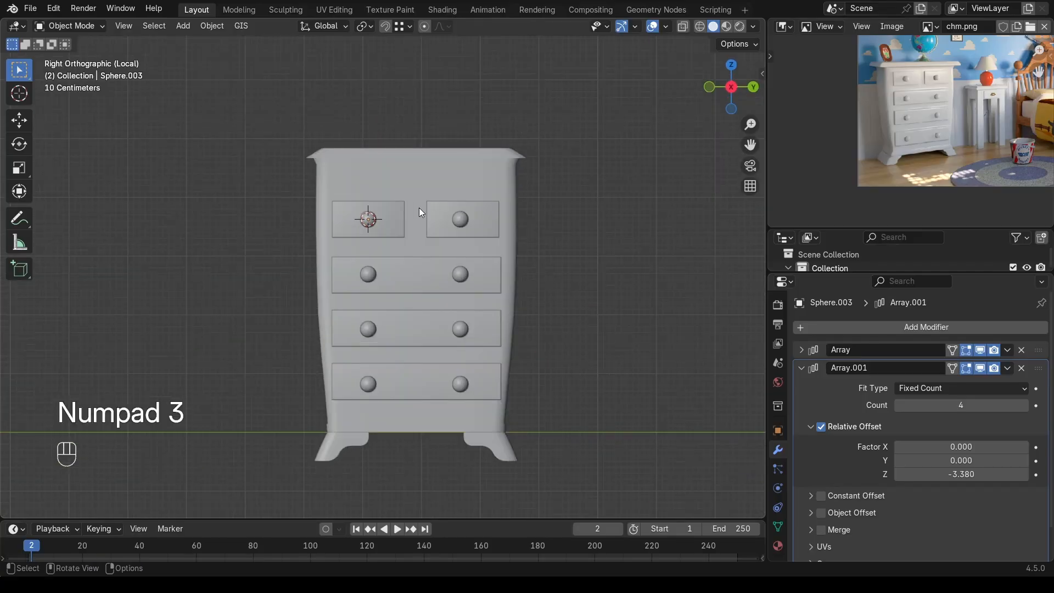
left_click(413, 177)
key("Tab")
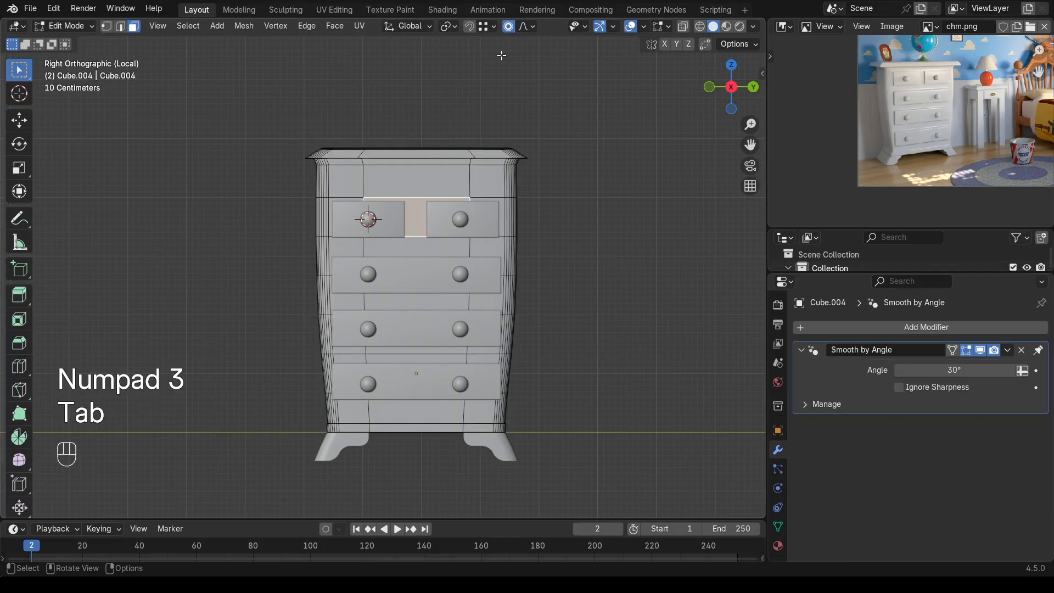
left_click(683, 30)
left_click_drag(195, 94, 654, 168)
left_click_drag(236, 106, 629, 188)
key("g")
key("z")
right_click(575, 180)
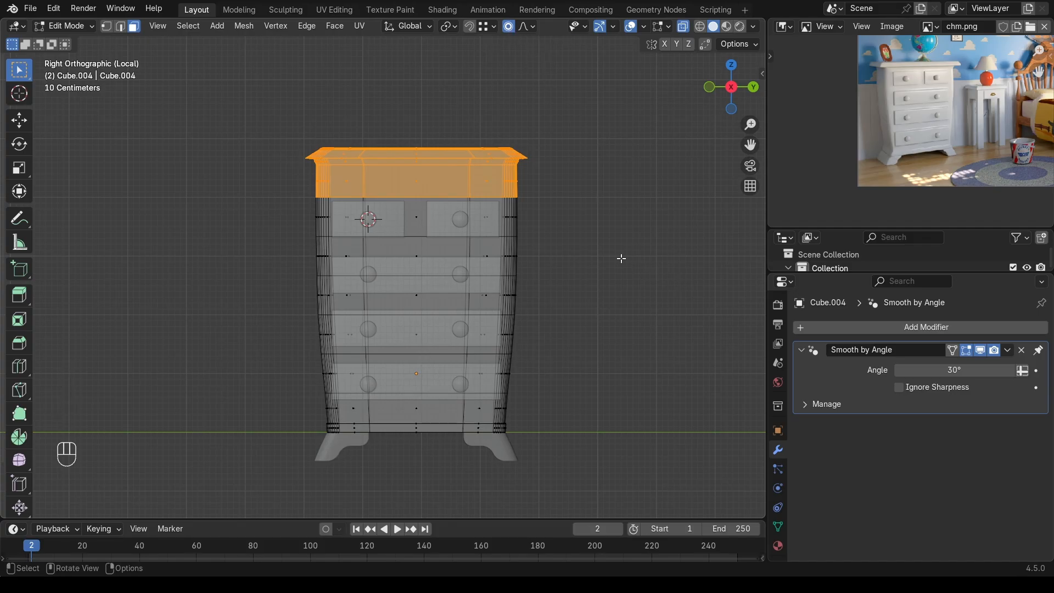
Step: Lower the selected top section of the dresser body about 0.5 m along Z, with a proportional editing size of about 1.36 m
key("Tab")
middle_click_drag(624, 259, 548, 266)
key("Tab")
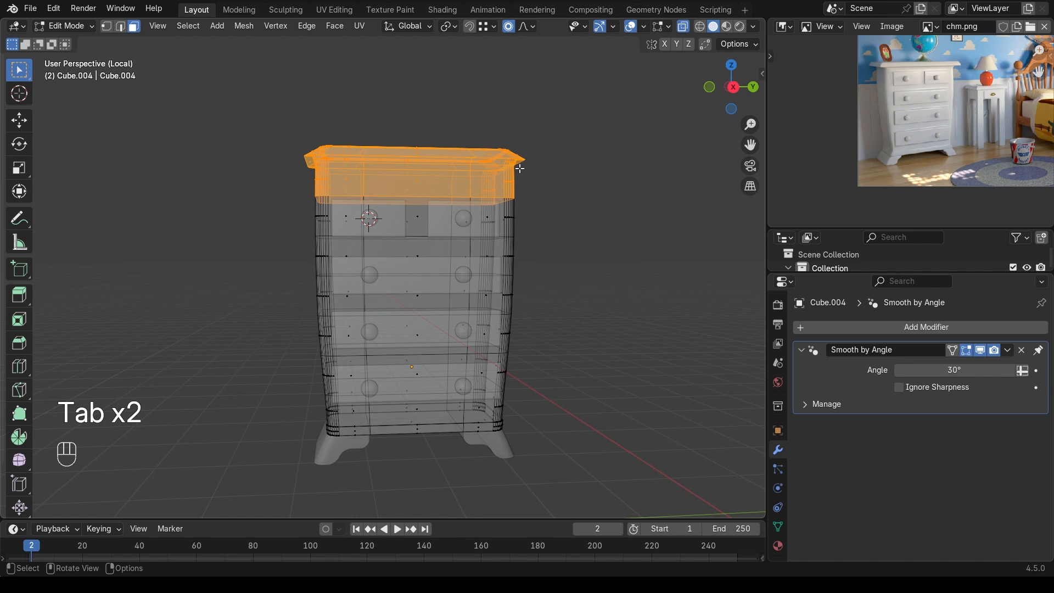
key("KP_3")
key("g")
key("z")
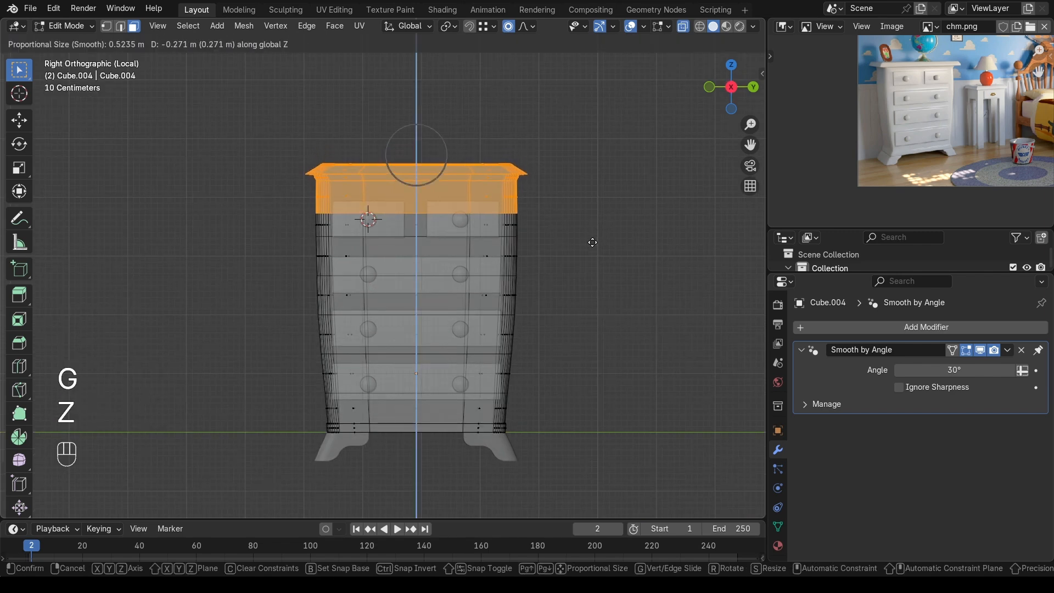
scroll(589, 247, "down", 10)
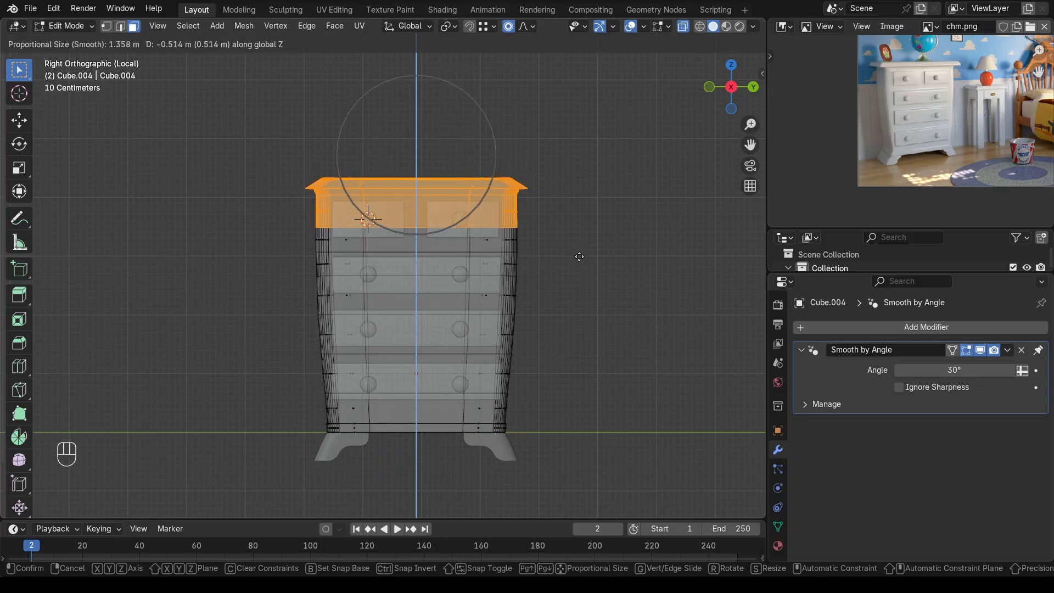
left_click(586, 253)
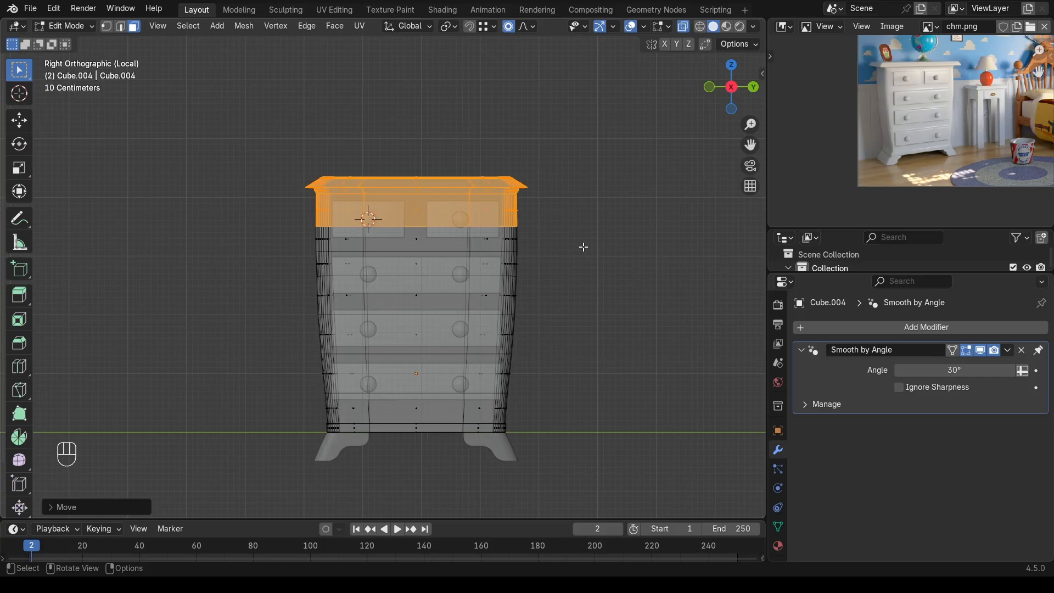
Step: Return to Object Mode with X-ray off and exit local view to show the dresser within the whole room
key("Tab")
middle_click_drag(569, 242, 586, 259)
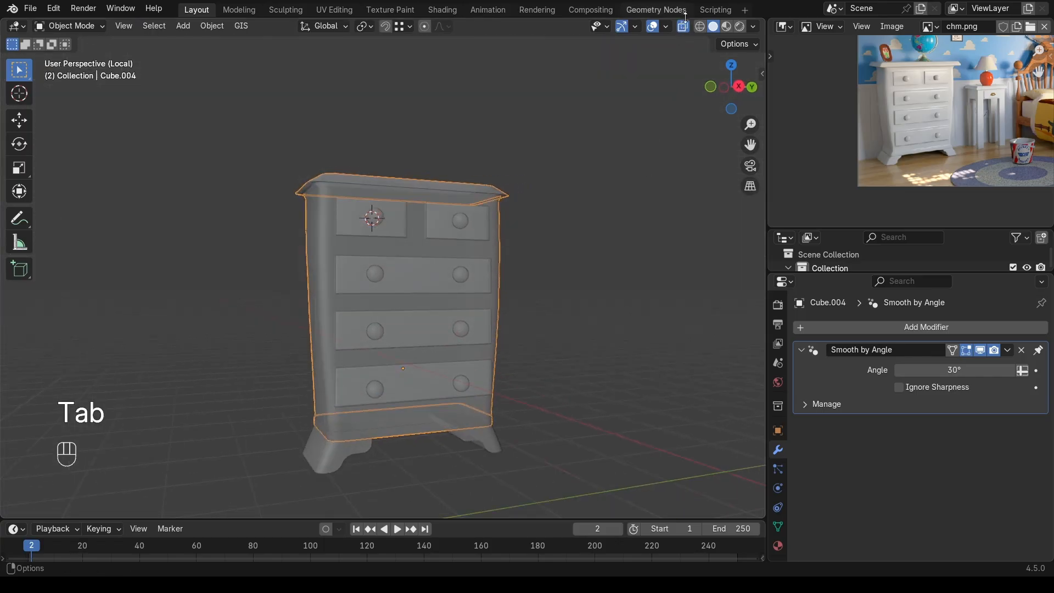
left_click(683, 26)
middle_click_drag(531, 137, 502, 182)
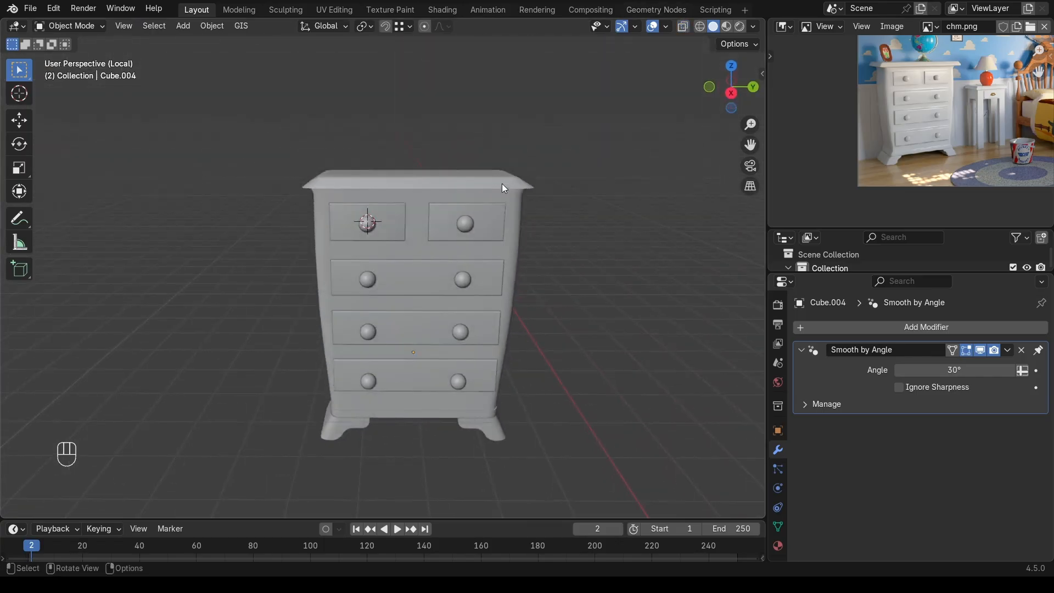
key("KP_Divide")
middle_click_drag(473, 312, 352, 409)
left_click(339, 314)
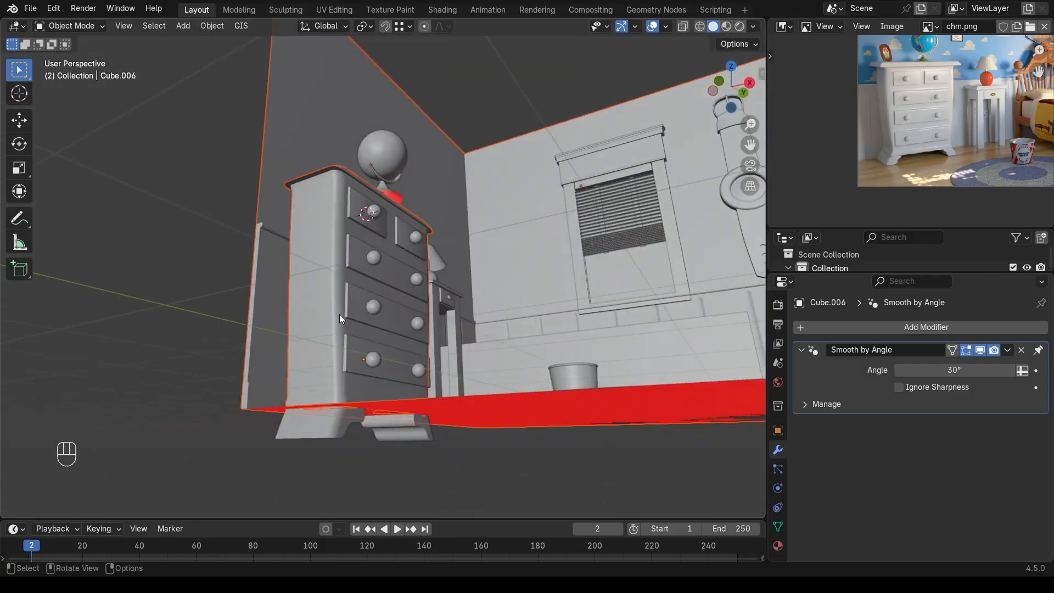
left_click(331, 438)
middle_click_drag(331, 441, 355, 427)
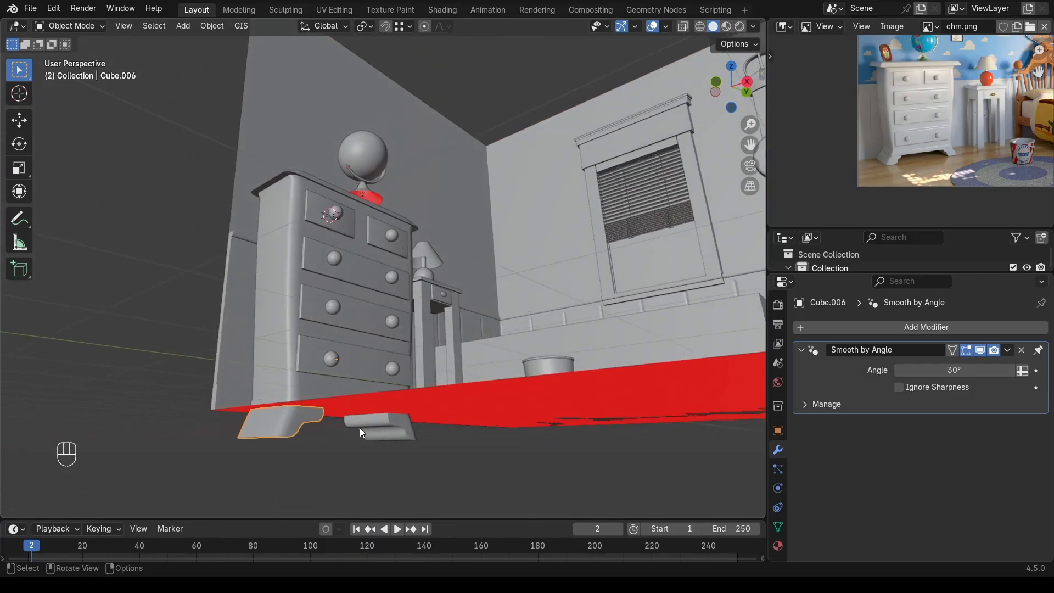
left_click(387, 431, "shift")
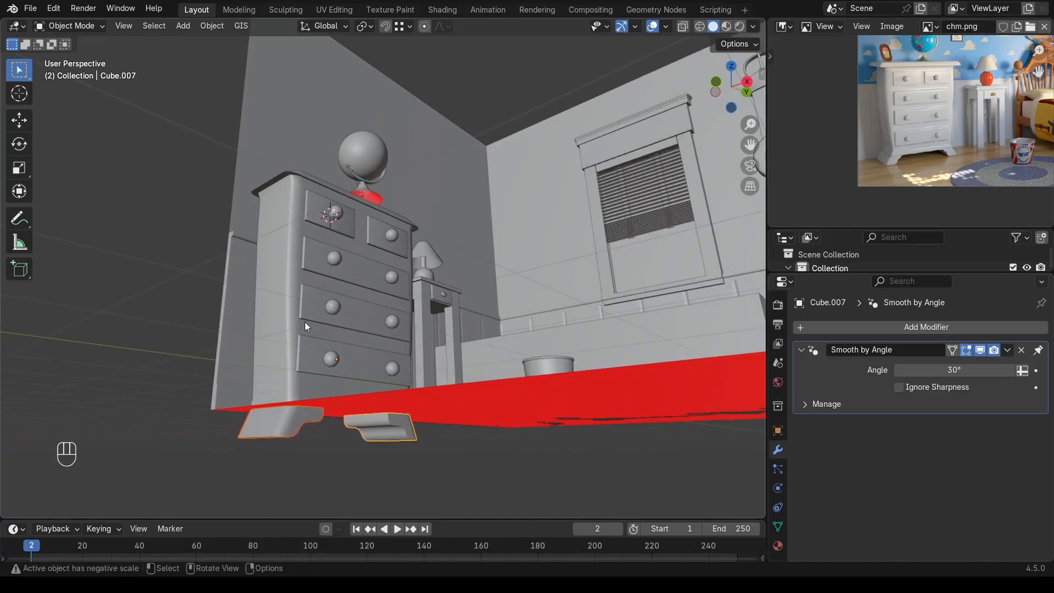
left_click(287, 287, "shift")
middle_click_drag(289, 286, 279, 347)
left_click(324, 295)
Step: Parent both dresser feet and the knobs to the dresser body using the Object option
left_click(279, 352)
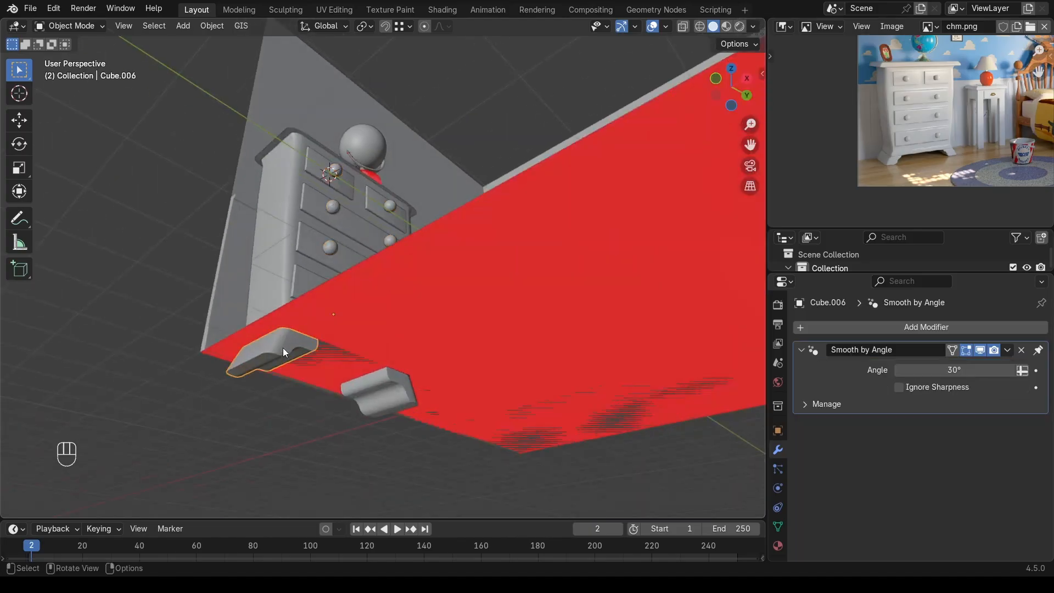
left_click(364, 393, "shift")
middle_click_drag(365, 312, 338, 315)
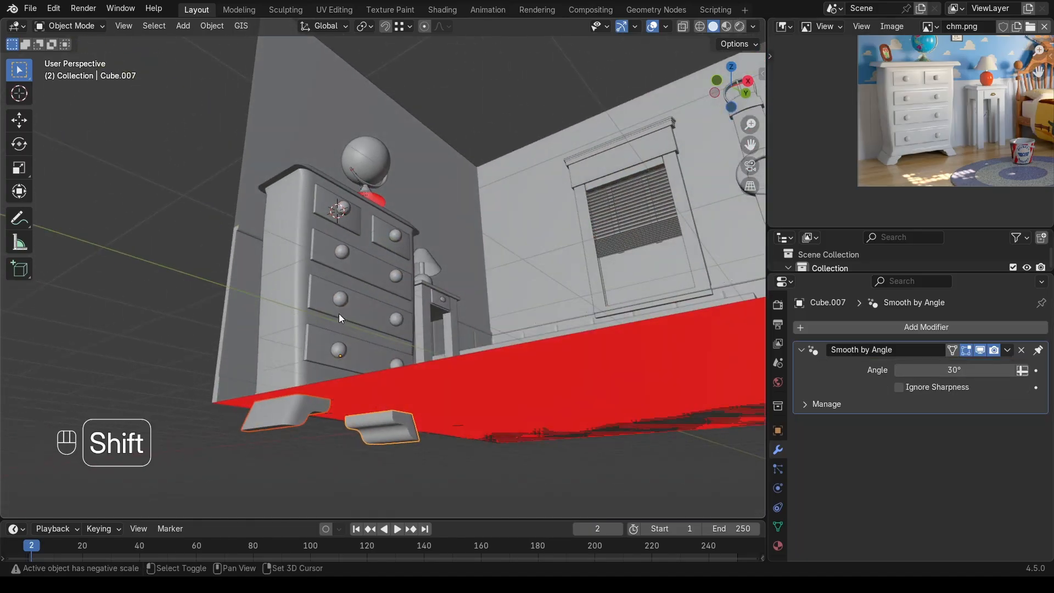
left_click(341, 301, "shift")
left_click(296, 256, "shift")
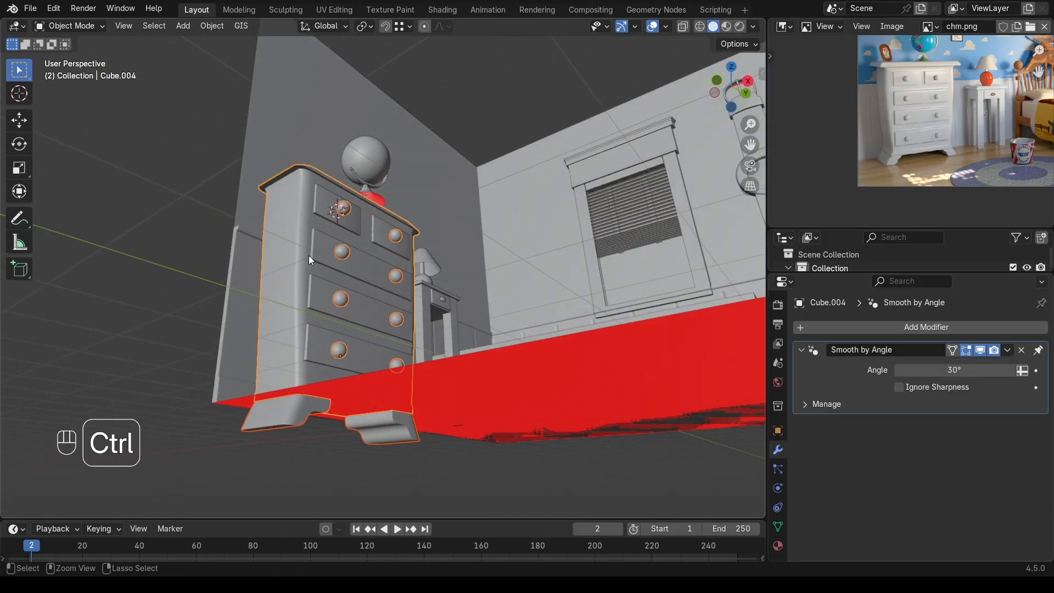
key("ctrl+p")
left_click(328, 262)
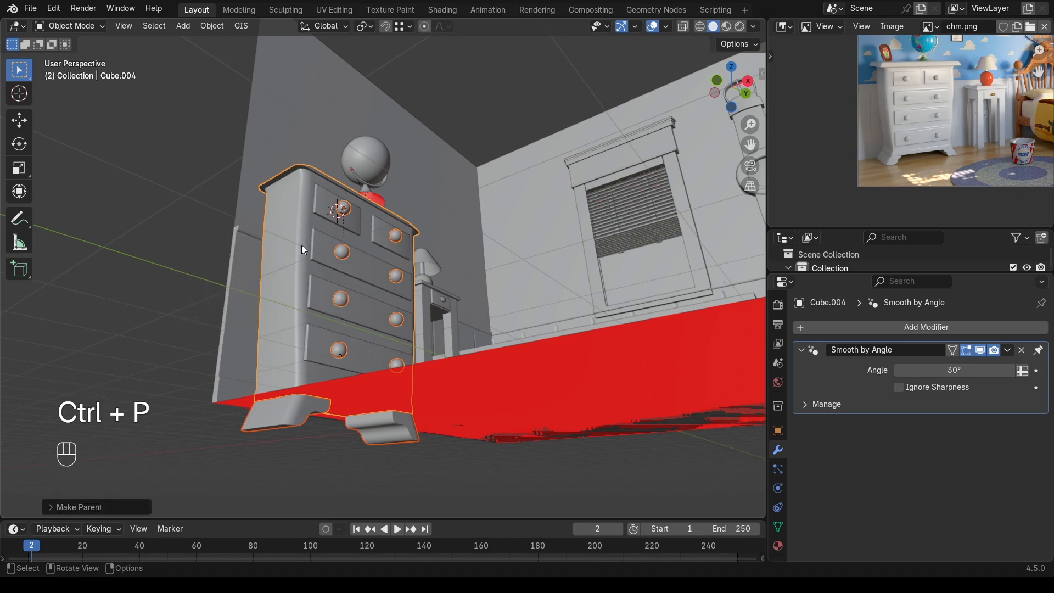
Step: Try to raise the dresser body and its parented parts about 0.53 m along Z in right orthographic view
middle_click_drag(331, 227, 202, 291)
key("KP_3")
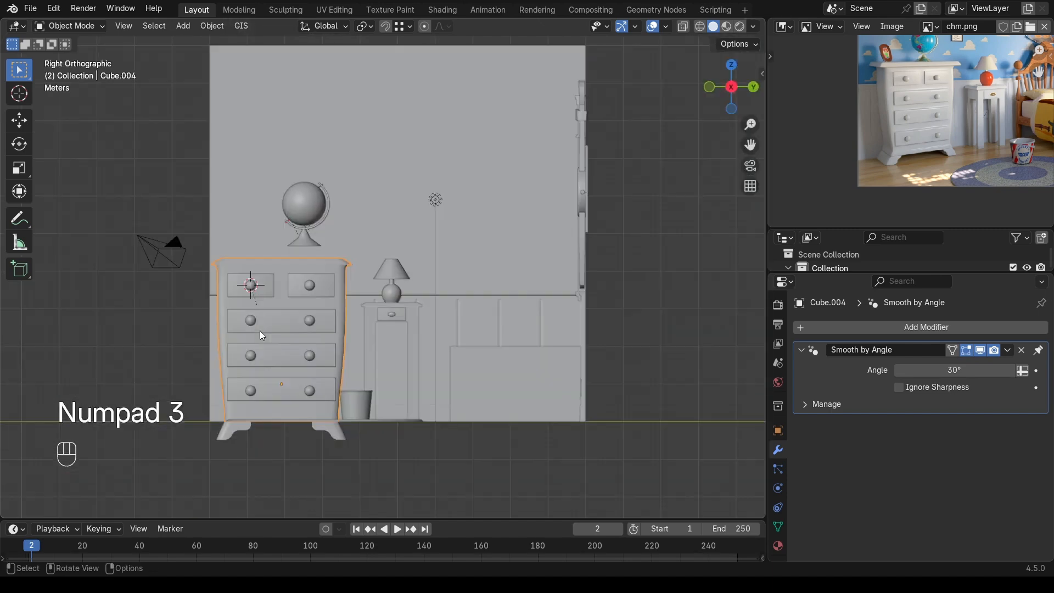
key("g")
key("z")
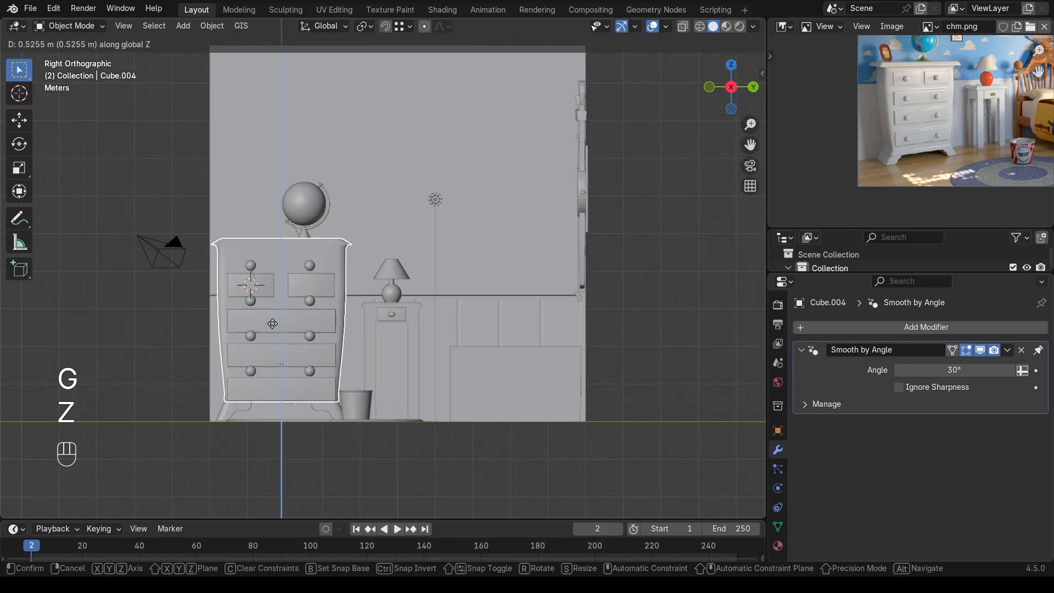
left_click(268, 335, "shift")
middle_click_drag(272, 373, 489, 429)
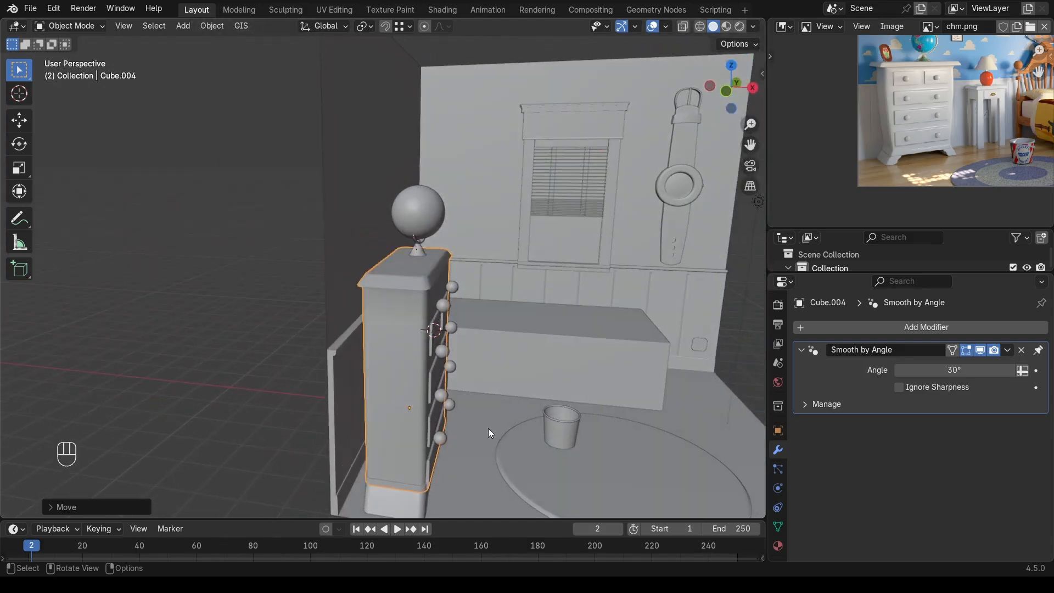
Step: Reveal all hidden objects, including the dresser body, and hide the reference image again
key("h")
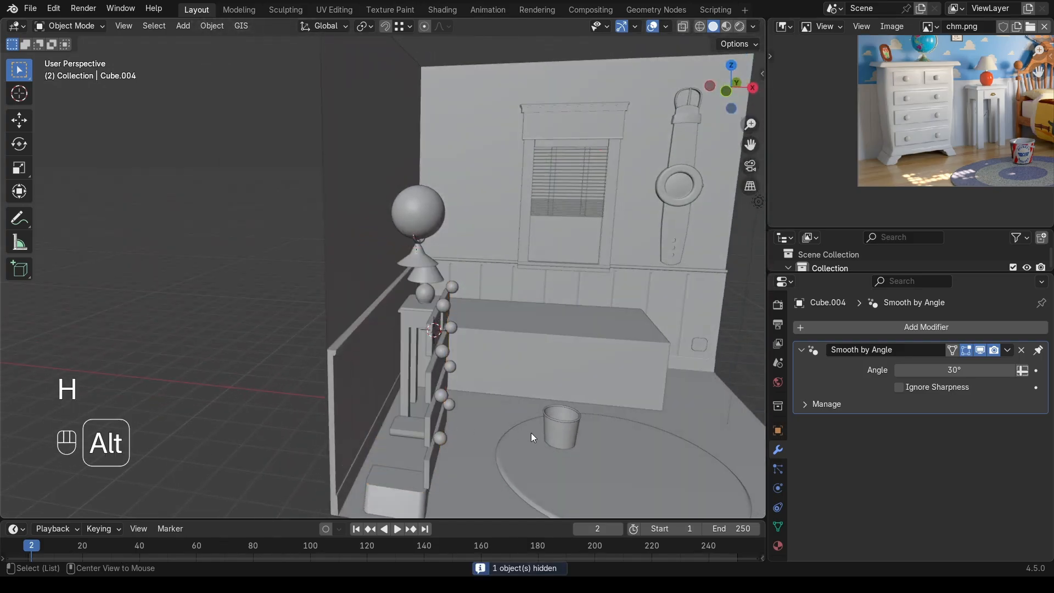
key("alt+h")
left_click(386, 191)
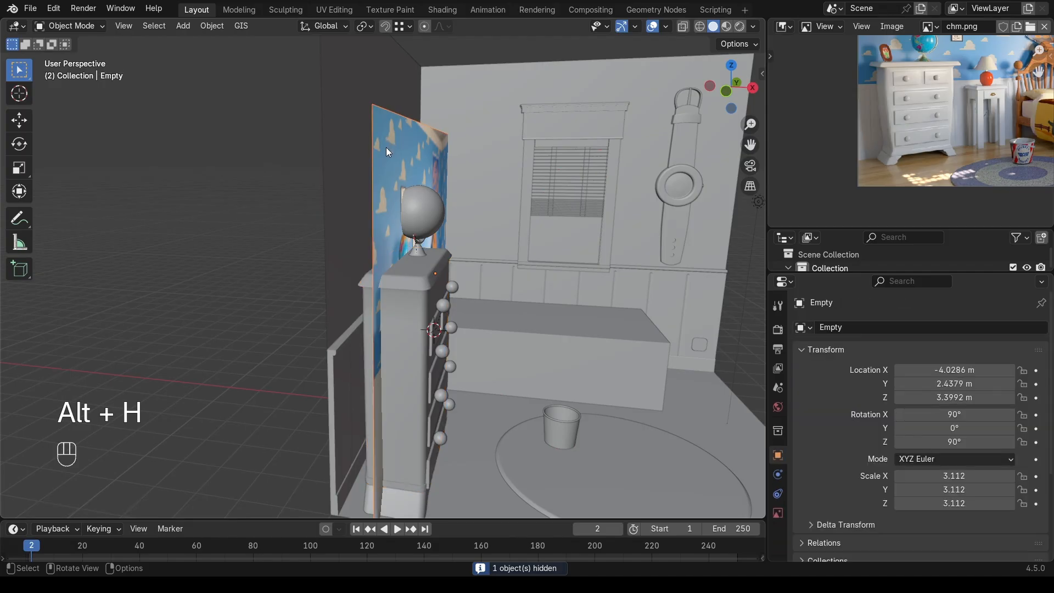
key("h")
left_click(432, 355)
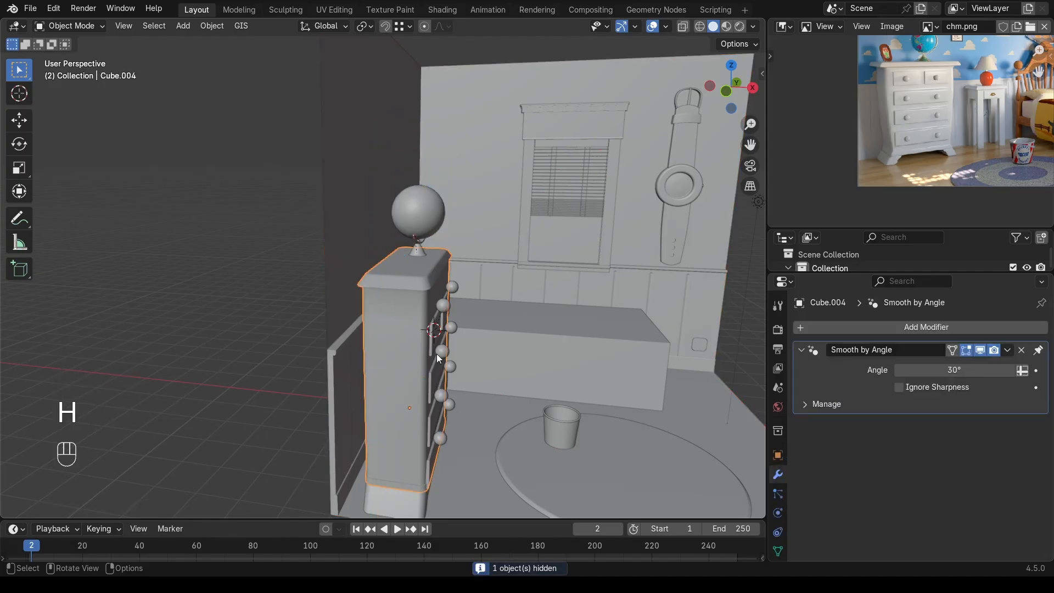
Step: Try to move the dresser body along the X axis toward the wall behind it
key("g")
key("x")
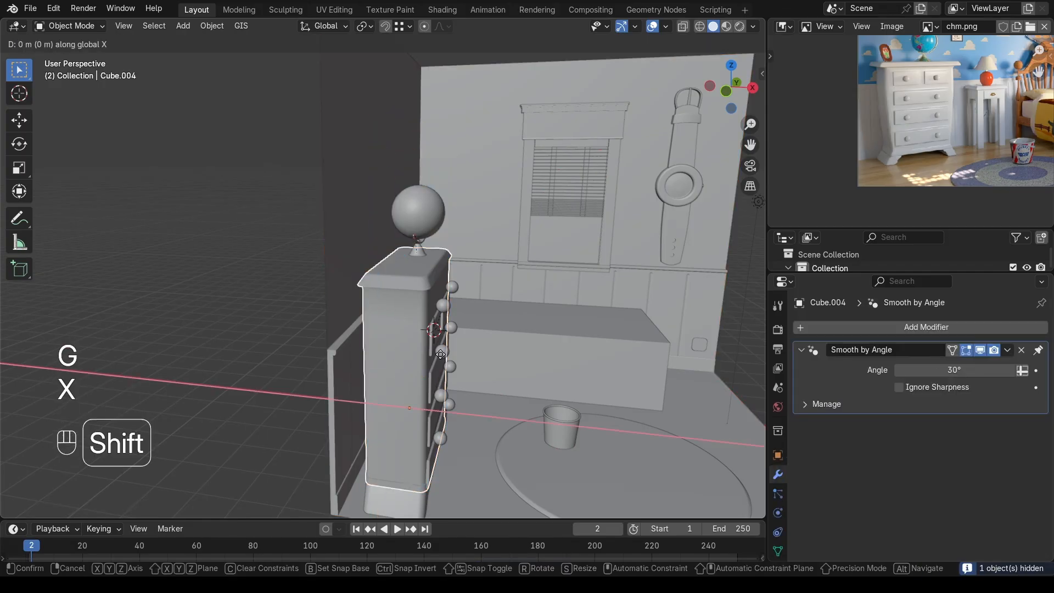
left_click(280, 341)
middle_click_drag(280, 342, 339, 314)
Step: Undo the dresser moves and the visibility changes, back to the point just after parenting the feet and knobs
key("ctrl+z")
key("ctrl+z")
key("ctrl+z")
key("ctrl+z")
key("ctrl+z")
key("ctrl+z")
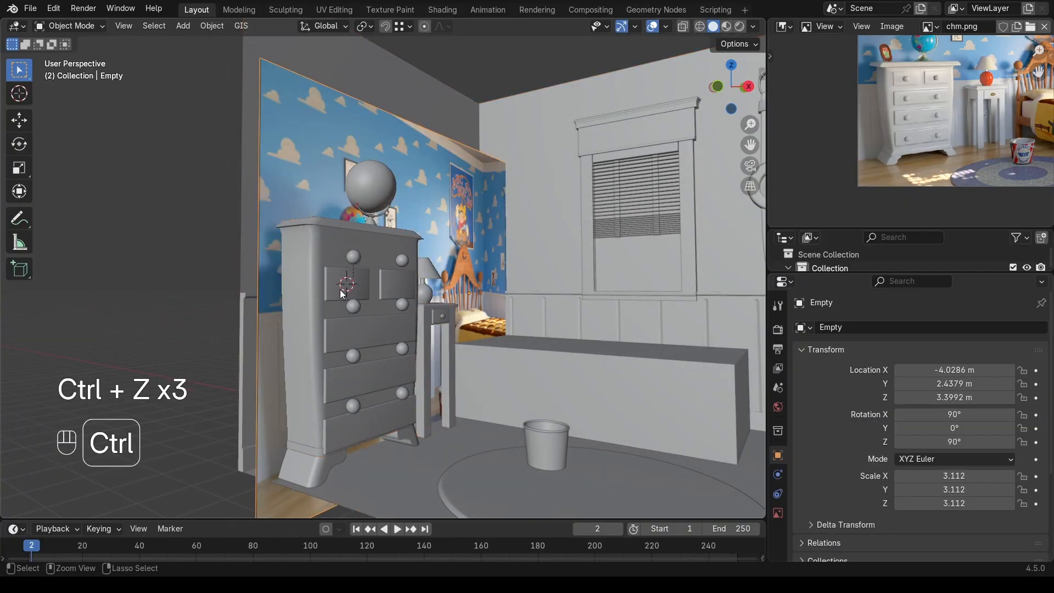
key("ctrl+z")
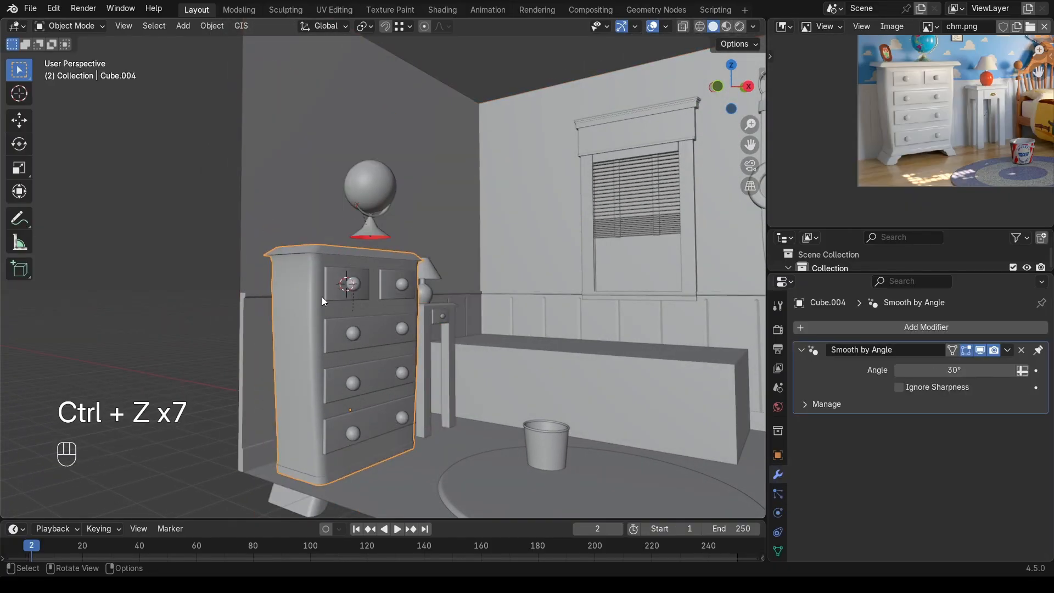
Step: Parent the wide drawer fronts and the small upper drawer fronts to the dresser body using the Object option
left_click(341, 338, "ctrl")
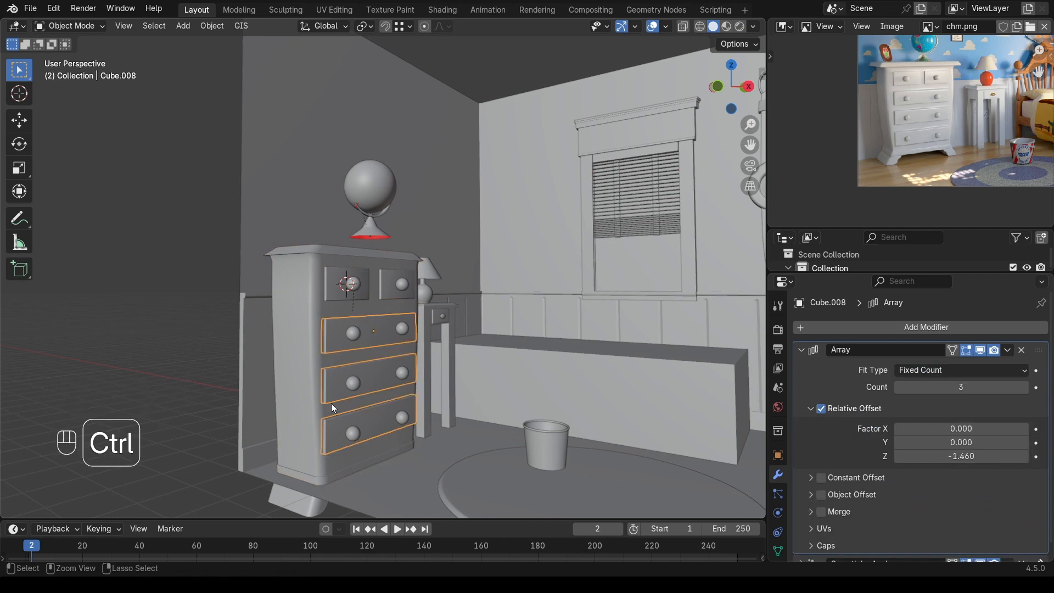
left_click(332, 288, "shift")
left_click(292, 310, "shift")
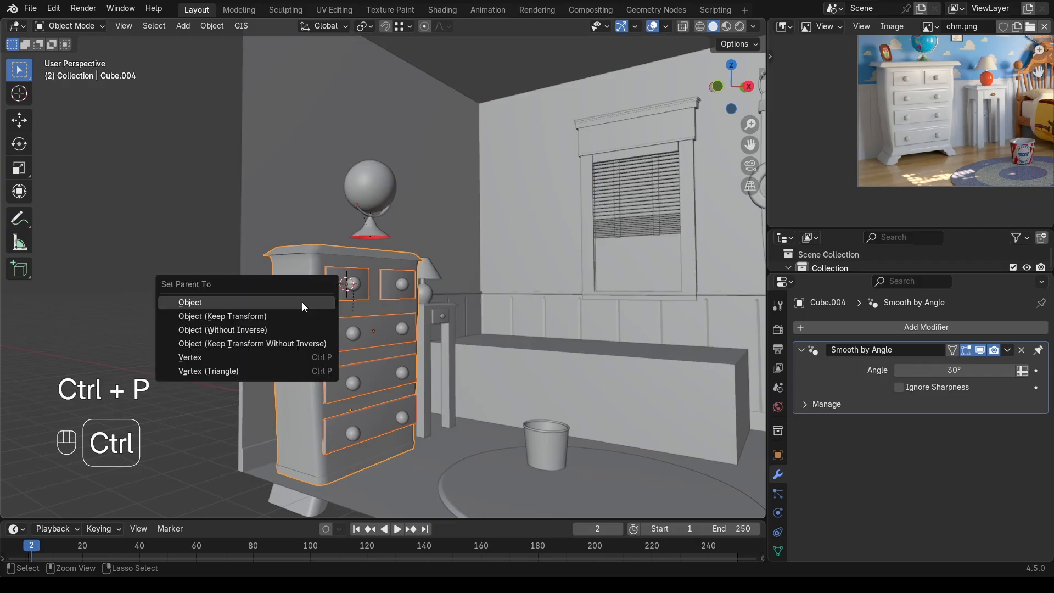
key("ctrl+p")
left_click(302, 303)
Step: Raise the whole dresser about 0.46 m along Z so its feet stand on the room floor
left_click(304, 308)
key("g")
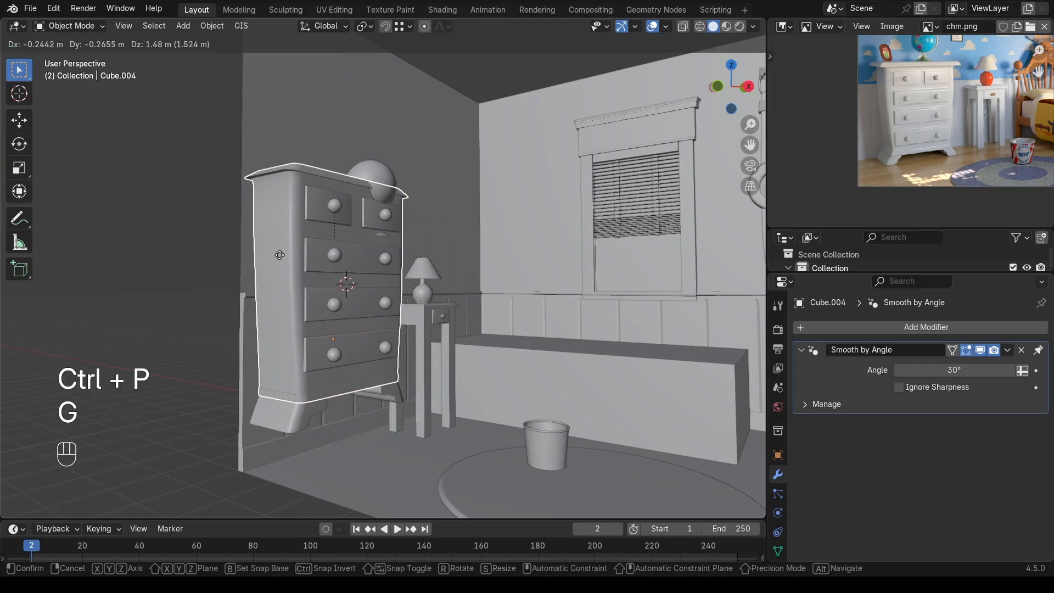
right_click(296, 372)
key("g")
key("z")
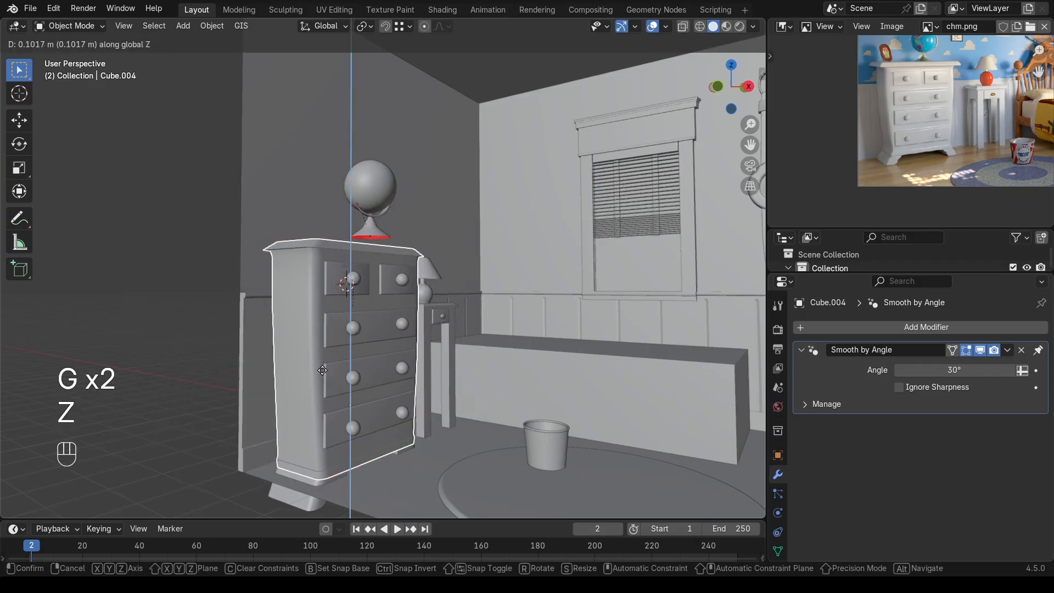
key("shift")
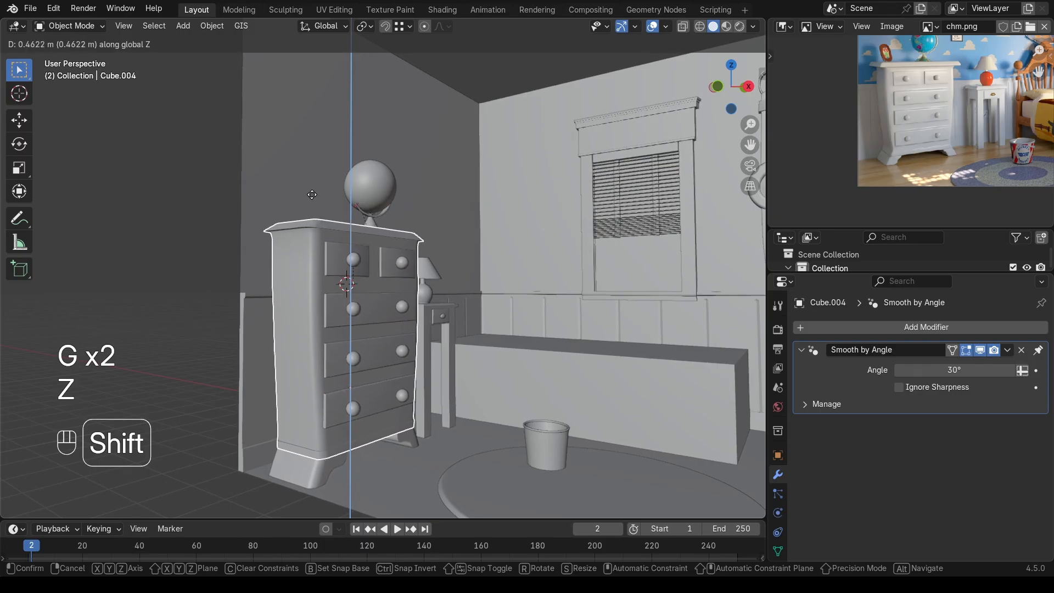
left_click(320, 199)
Step: Move the dresser about 0.28 m along negative X, closer to the wall behind it
middle_click_drag(321, 202, 476, 328)
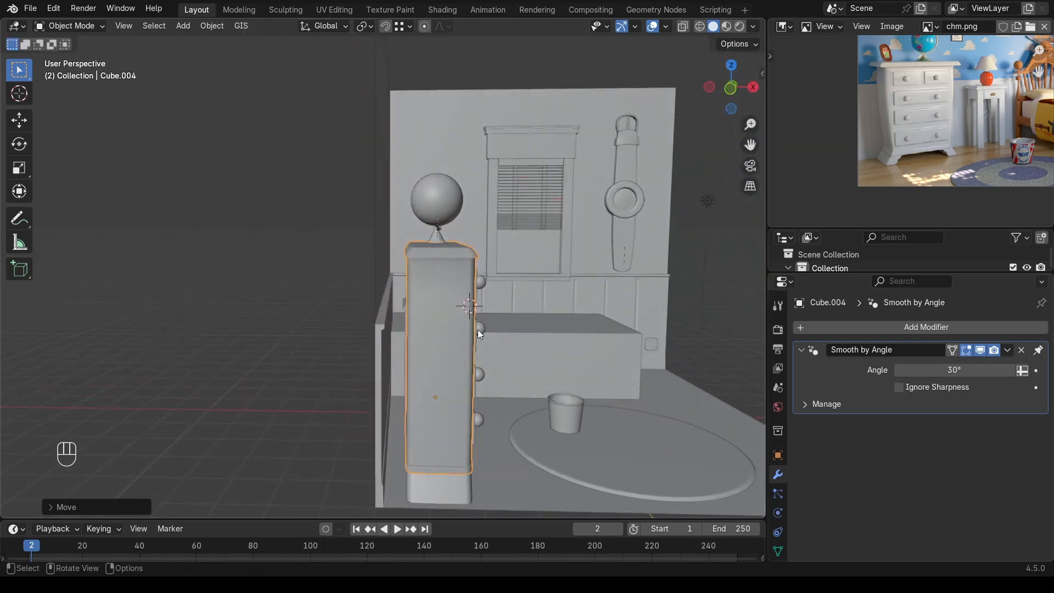
key("g")
key("x")
key("shift")
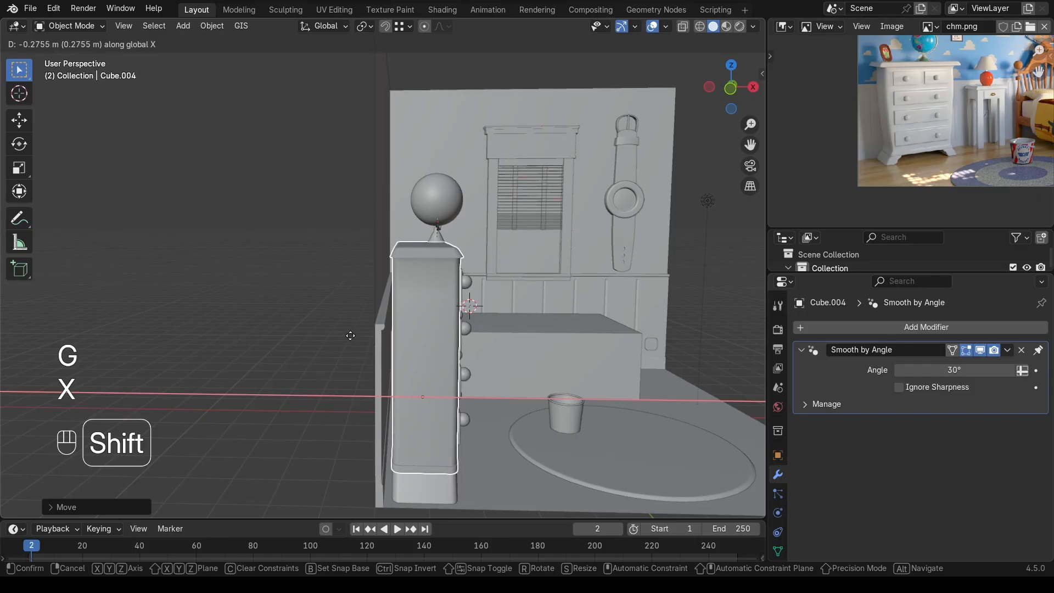
left_click(531, 273)
Step: Raise the globe by its base about 0.19 m along Z in right orthographic view so it rests on the dresser top
middle_click_drag(529, 269, 324, 257)
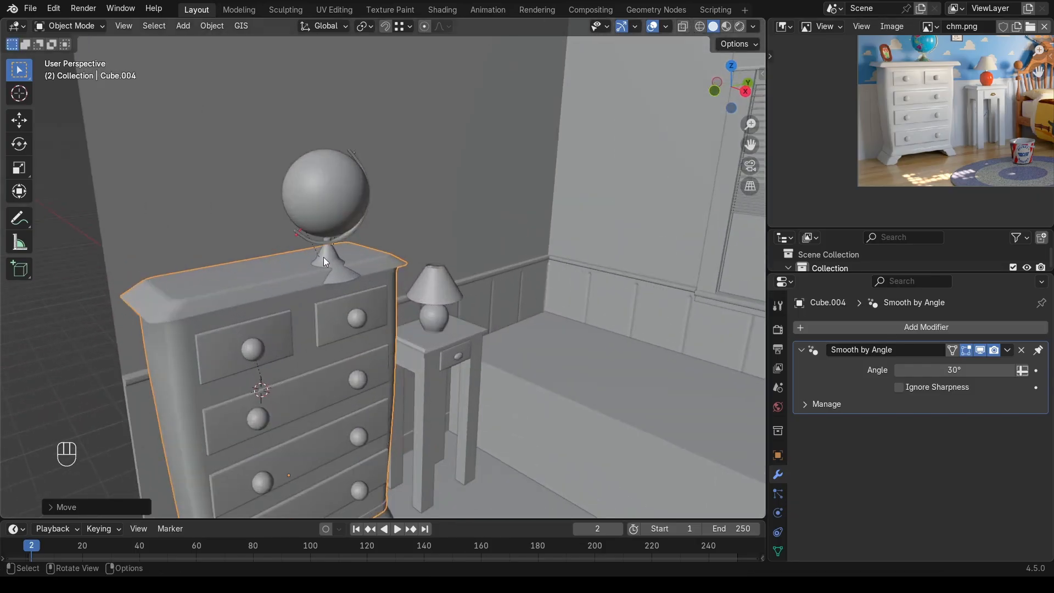
left_click(323, 255)
key("KP_3")
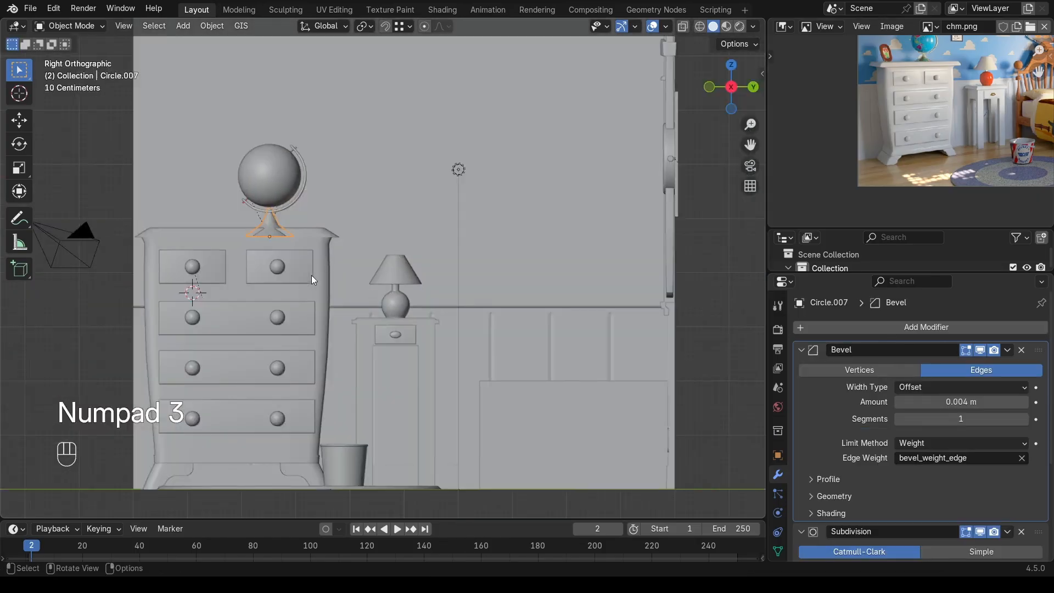
key("g")
key("z")
key("shift")
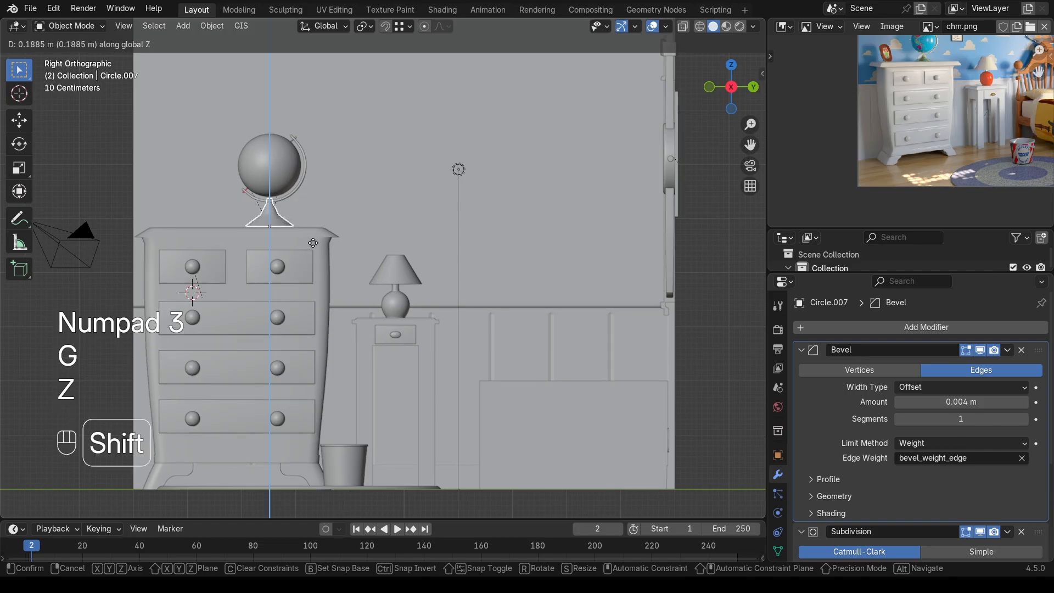
left_click(309, 251)
Step: Move the globe along X toward the wall in front view to centre it on the dresser's depth, and deselect it
key("KP_1")
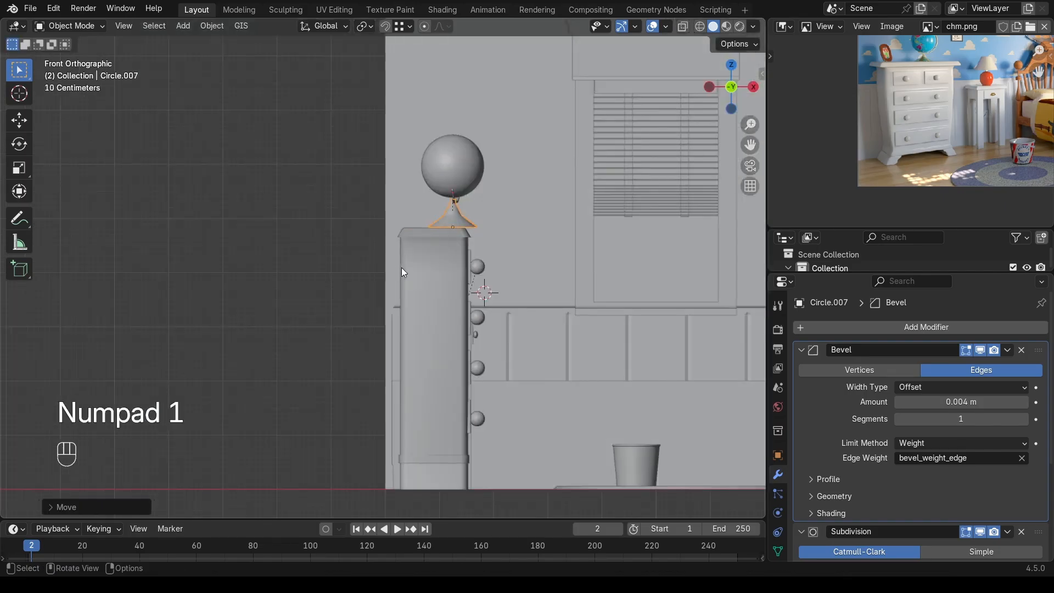
key("g")
key("x")
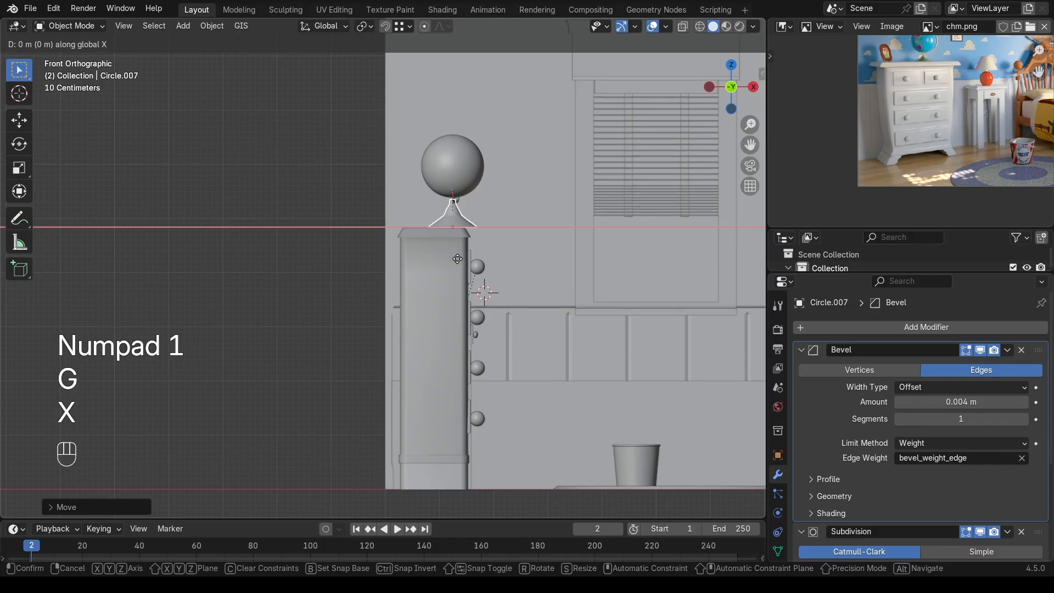
left_click(422, 282)
middle_click_drag(422, 283, 398, 281)
scroll(398, 281, "down", 3)
left_click(118, 344)
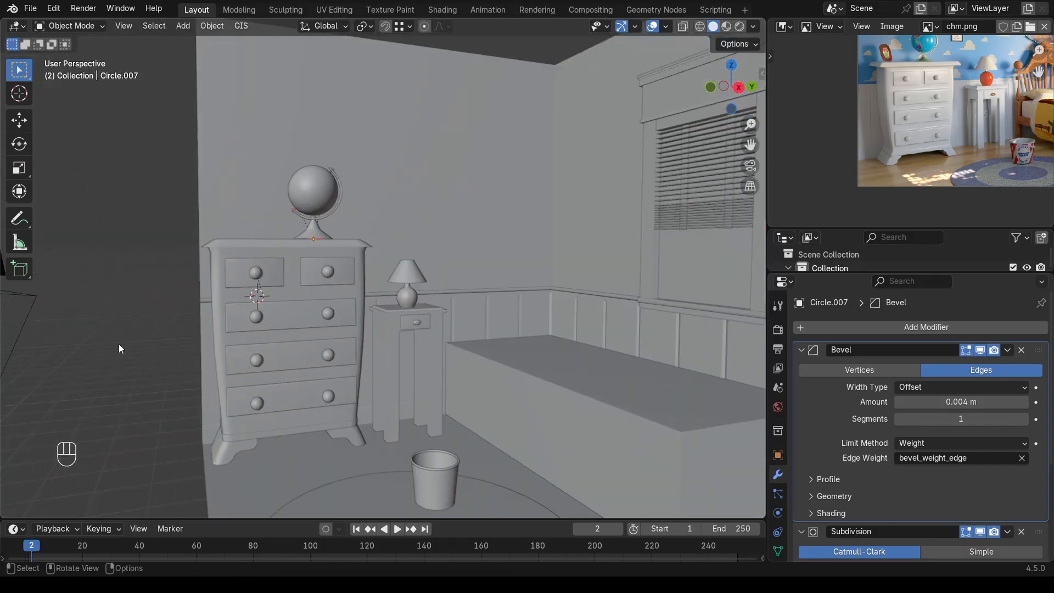
Step: Widen the dresser along the global Y axis to about 1.08 times its width
scroll(267, 367, "down", 4)
scroll(267, 372, "down", 1)
scroll(254, 350, "up", 5)
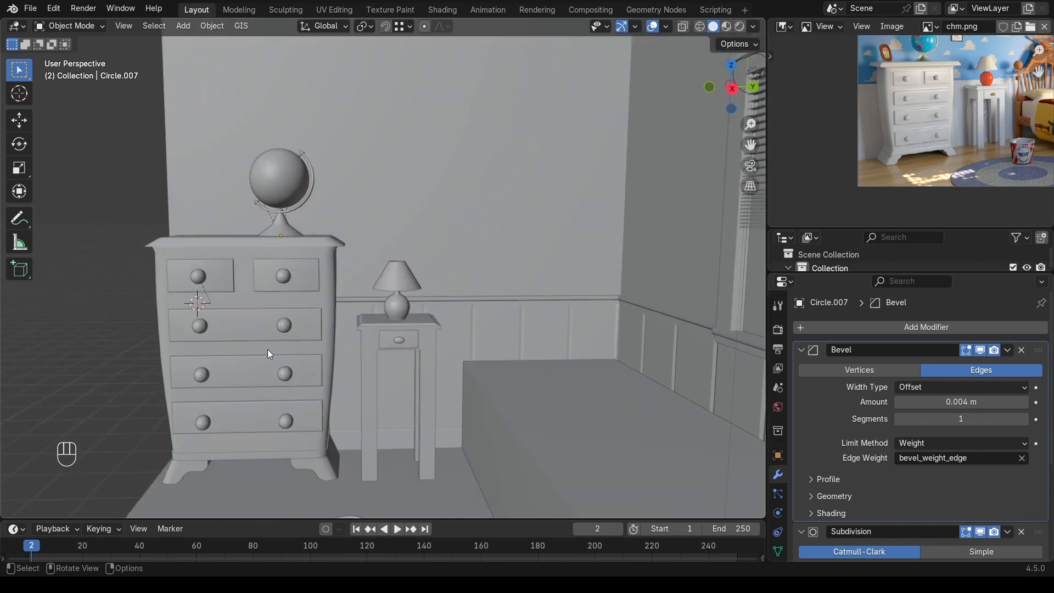
left_click(332, 352)
middle_click_drag(327, 348, 363, 371, "shift")
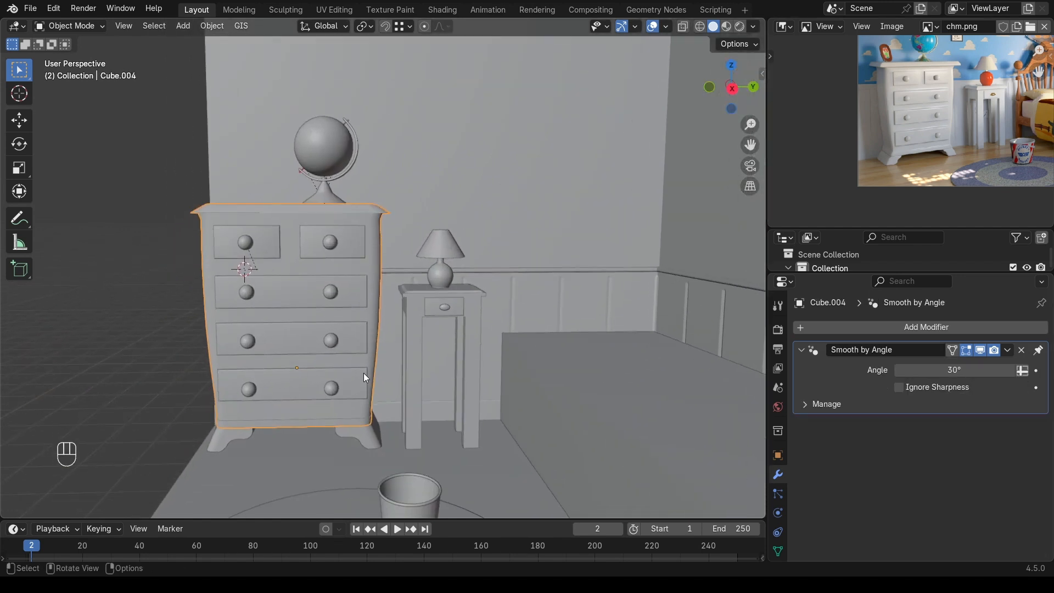
key("s")
key("y")
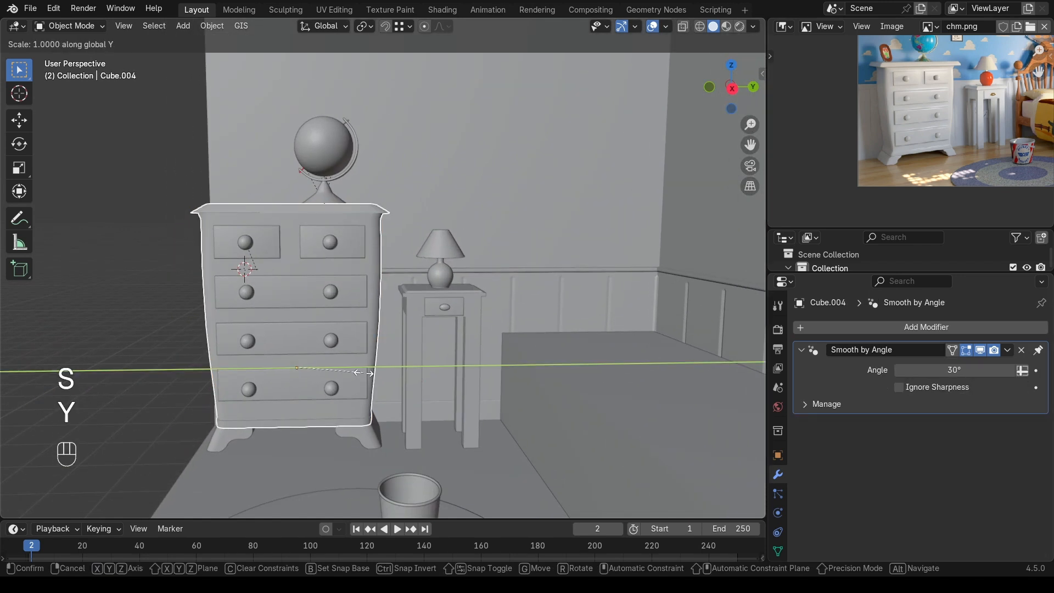
key("shift")
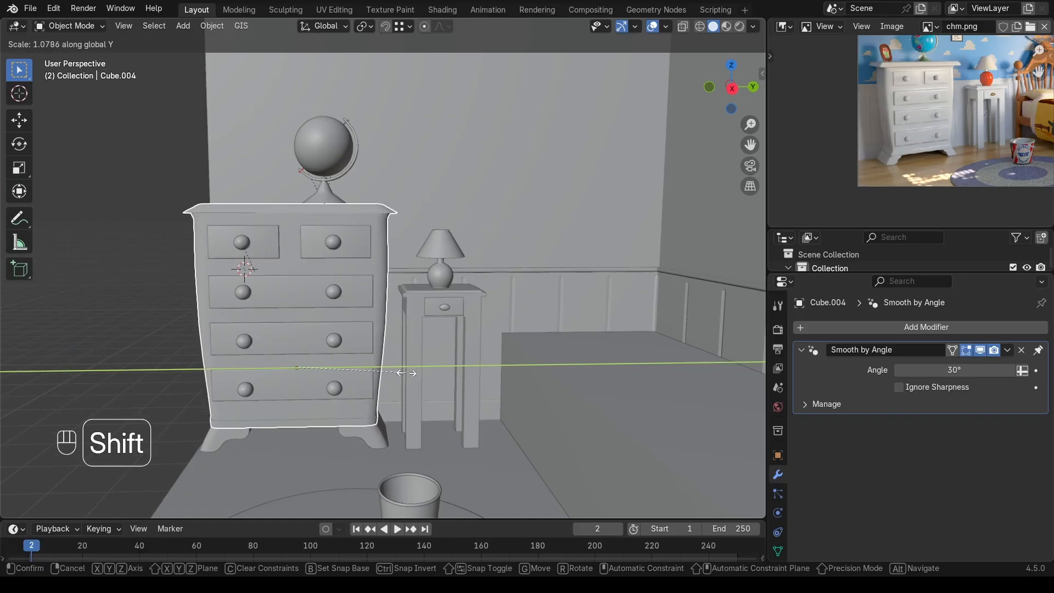
left_click(407, 371)
Step: Examine the dresser's top and globe against the picture frame standing on the dresser in the reference image
middle_click_drag(368, 311, 495, 267)
scroll(500, 330, "up", 5)
scroll(444, 225, "down", 5)
middle_click_drag(499, 252, 528, 297, "shift")
scroll(479, 280, "up", 4)
scroll(528, 296, "down", 3)
scroll(911, 154, "up", 5)
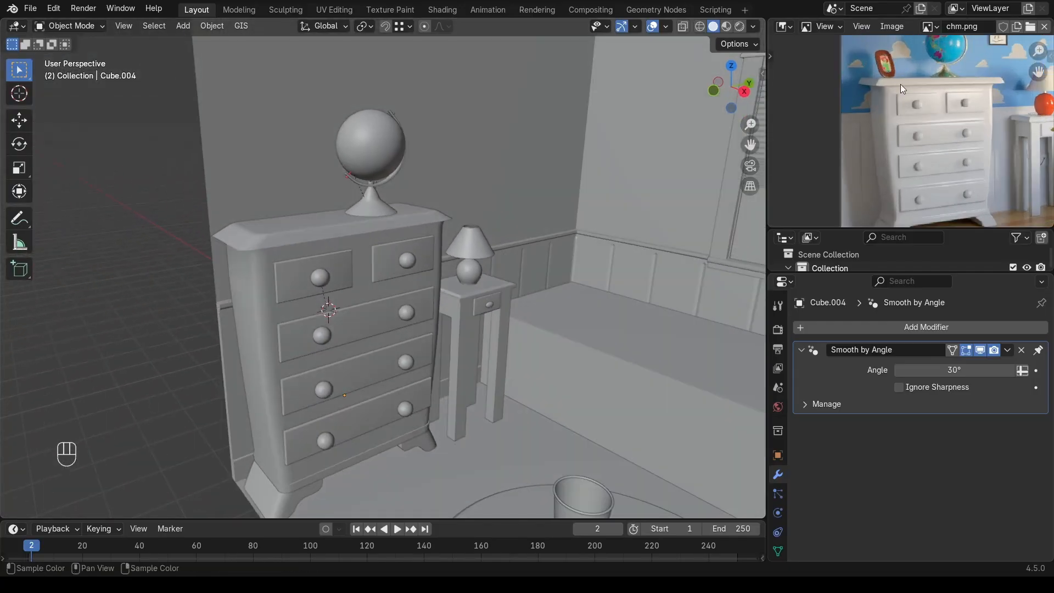
scroll(472, 224, "up", 3)
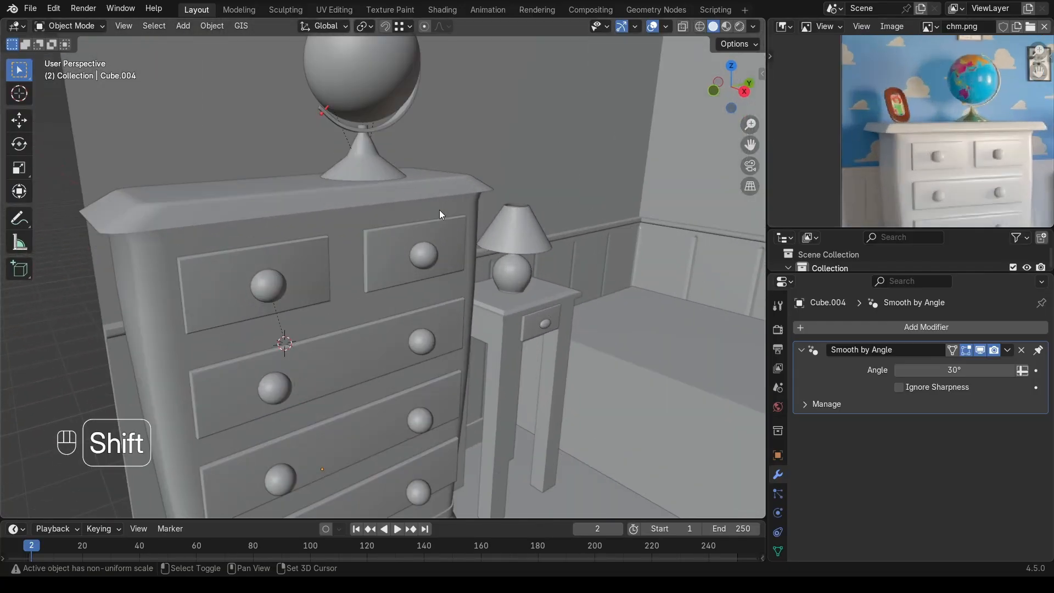
middle_click_drag(462, 226, 535, 264, "shift")
scroll(907, 163, "up", 1)
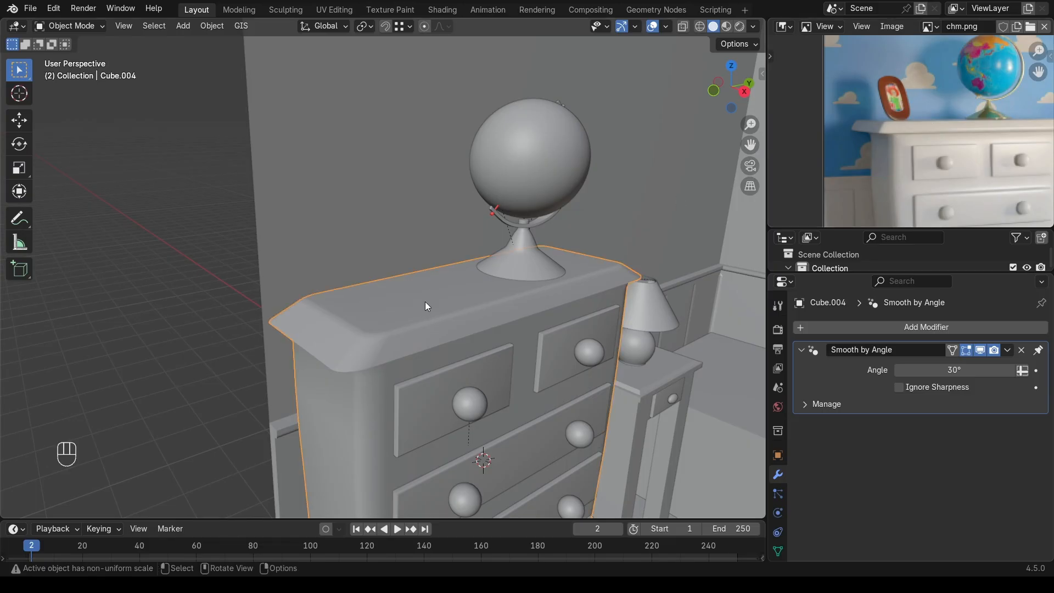
Step: Snap the 3D cursor to the face at the free end of the dresser's top and add a plane there
key("Tab")
left_click(404, 302)
key("shift+s")
left_click(400, 338)
key("Tab")
key("shift+a")
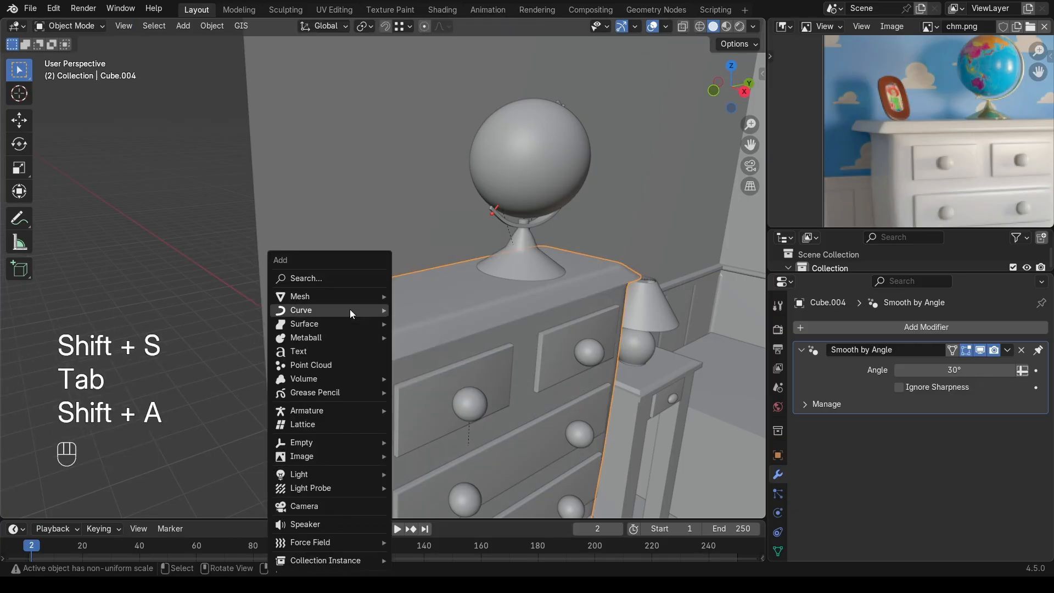
mouse_move(333, 299)
left_click(433, 19)
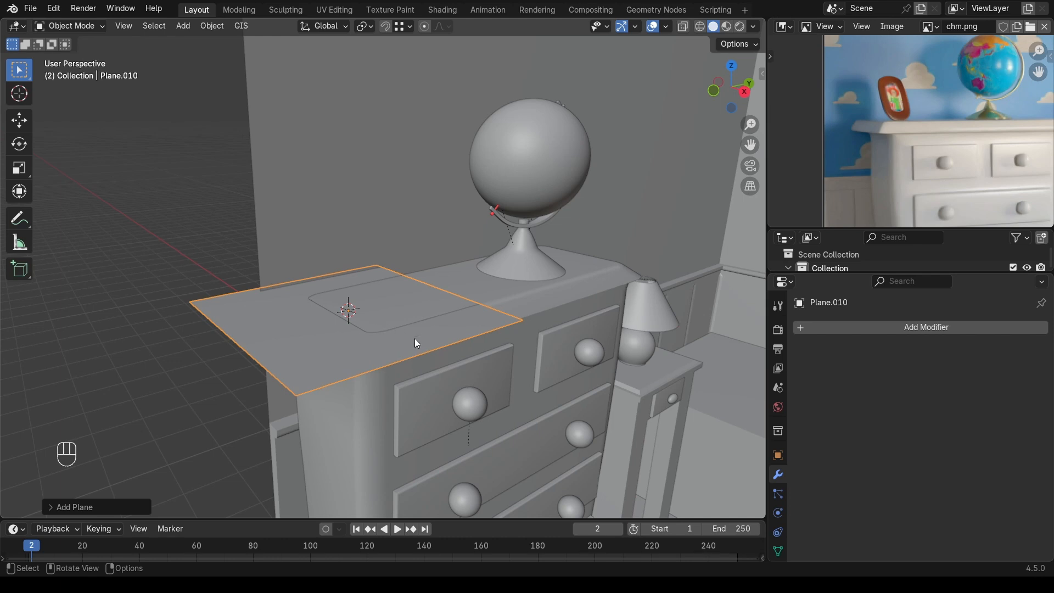
Step: Rotate the new plane 90° about the global Y axis so it stands upright
key("r")
key("y")
key("KP_9")
key("KP_0")
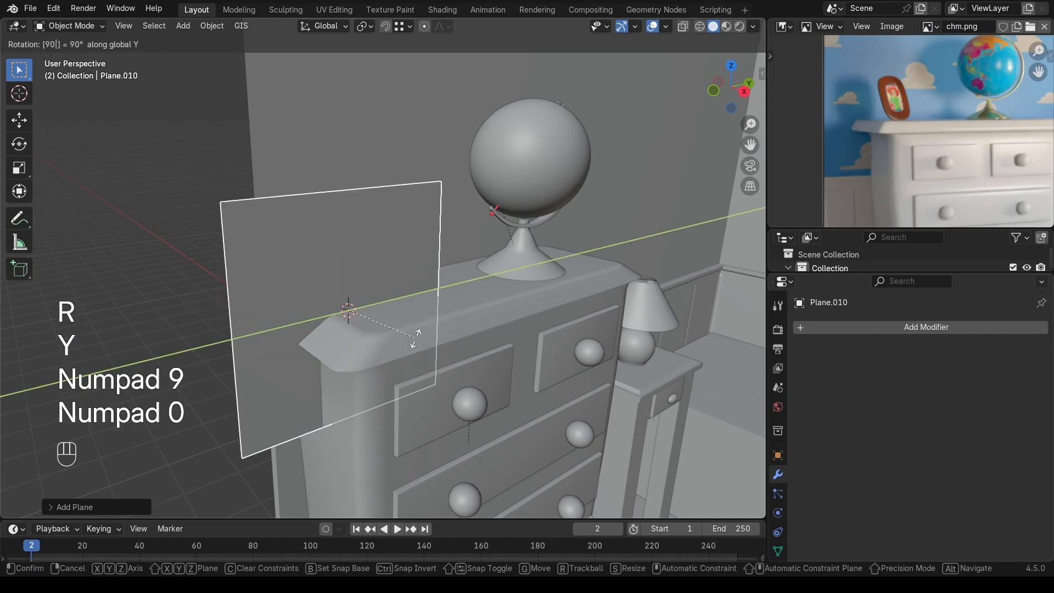
key("Return")
Step: Scale down the upright plane and raise it along Z above the dresser's top
key("s")
left_click(419, 317)
key("g")
key("z")
left_click(460, 270)
Step: Stretch the plane along Z into a portrait rectangle reaching down to the dresser's top
middle_click_drag(438, 306, 388, 283)
scroll(388, 283, "up", 2)
key("KP_Decimal")
middle_click_drag(515, 319, 428, 313)
scroll(412, 308, "down", 2)
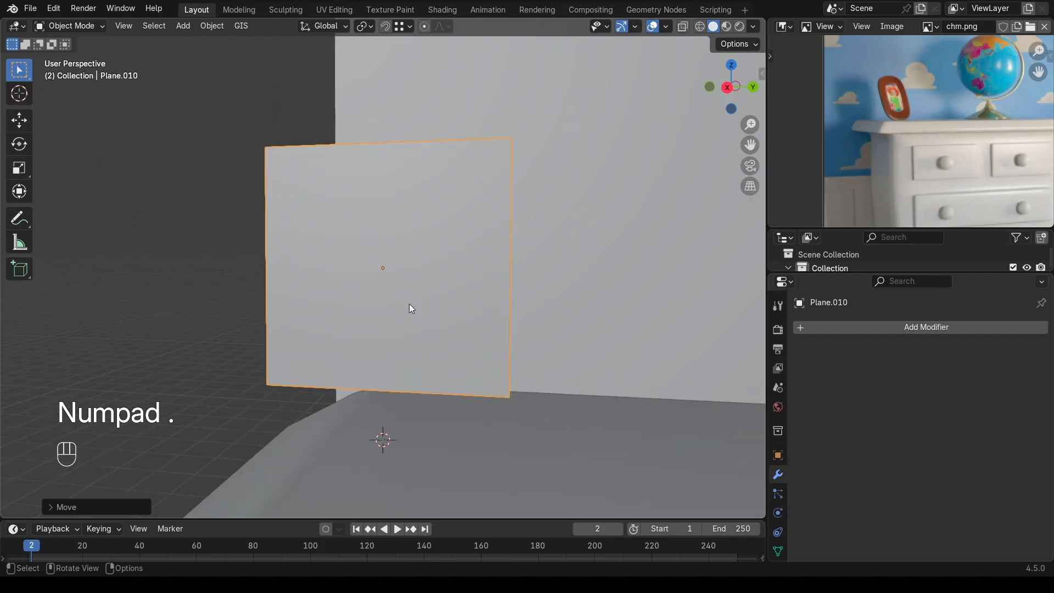
scroll(412, 308, "down", 4)
key("s")
key("z")
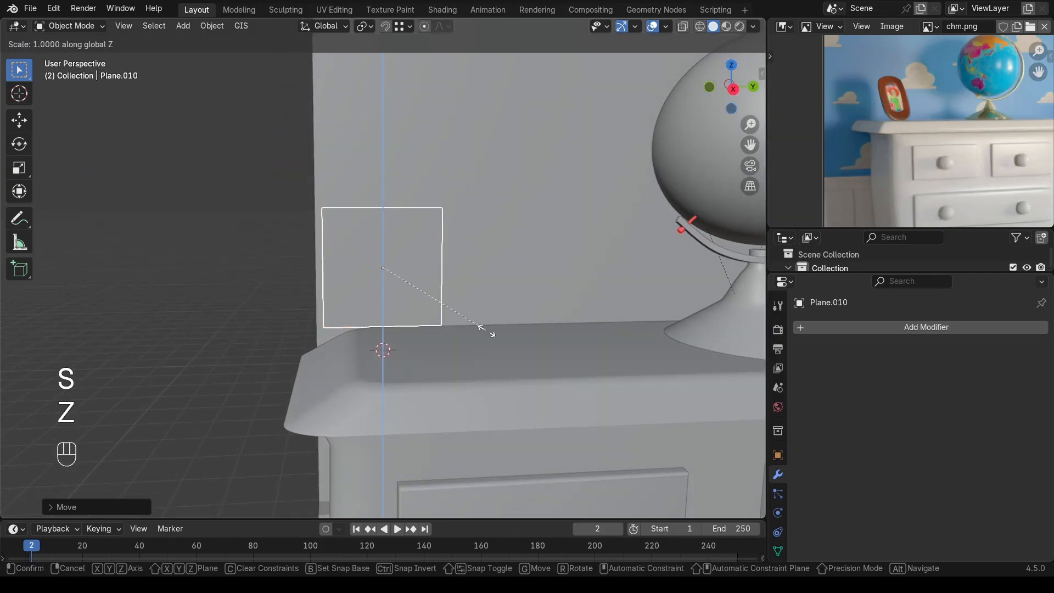
left_click(517, 354)
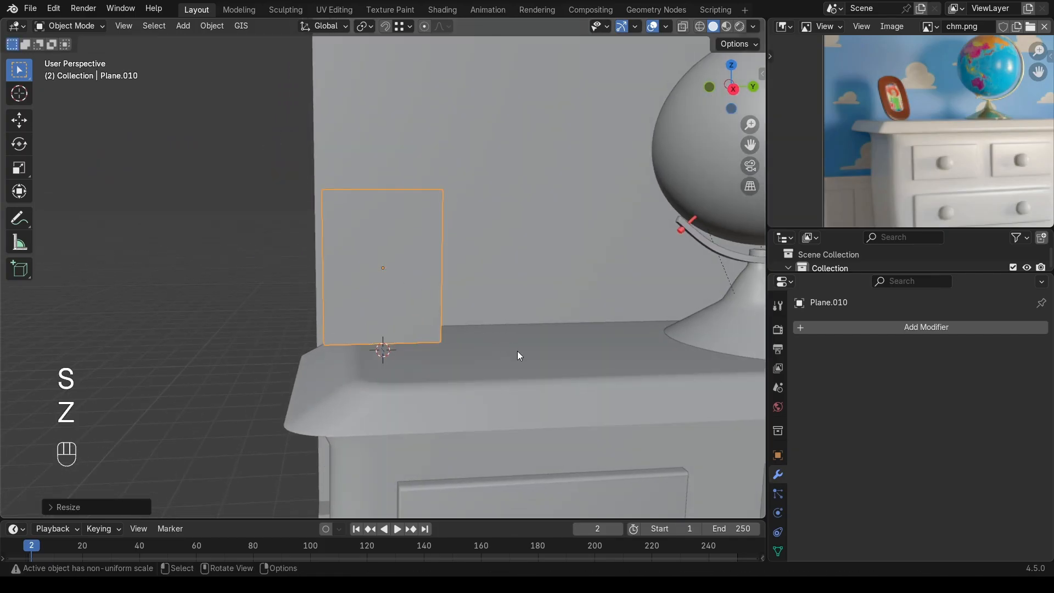
Step: Apply the plane's scale and open its mesh for editing
key("Tab")
key("Tab")
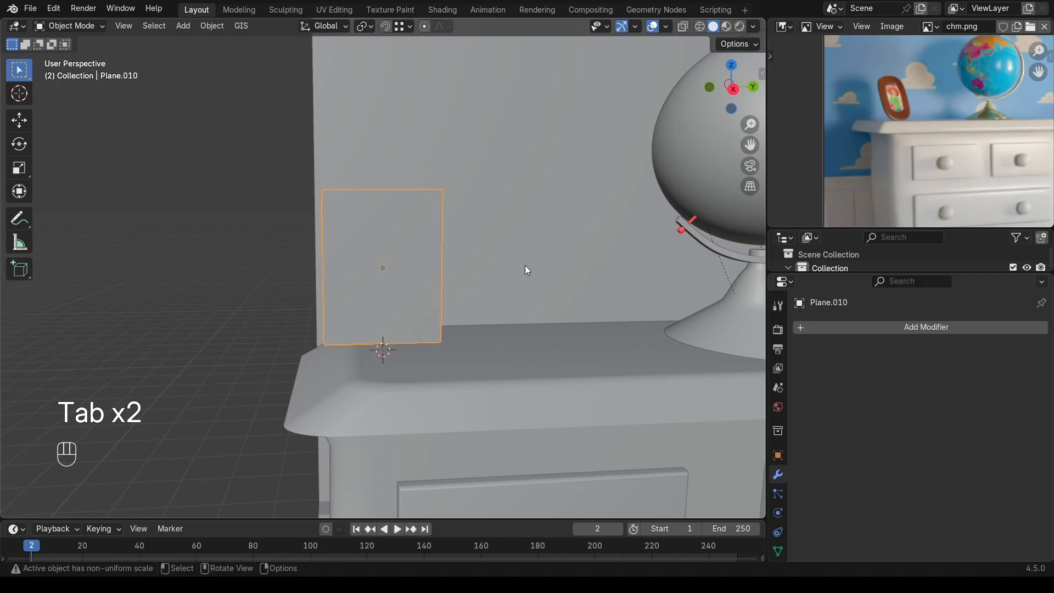
key("ctrl+a")
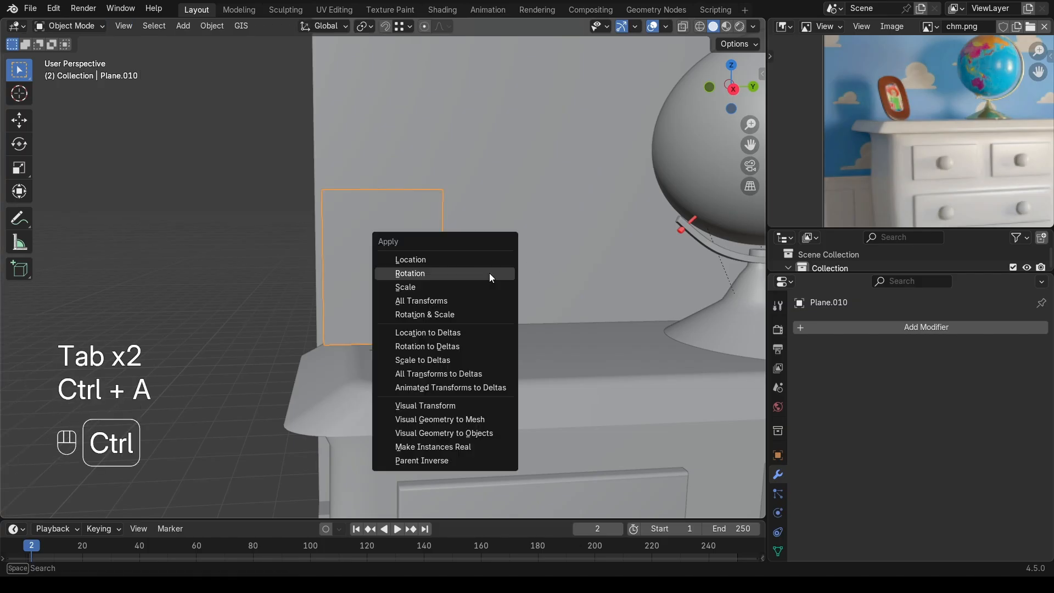
left_click(442, 283)
key("Tab")
mouse_move(432, 288)
middle_mouse_down()
mouse_move(421, 299)
mouse_move(435, 277)
middle_mouse_up()
scroll(437, 270, "up", 3)
mouse_move(364, 220)
middle_mouse_down()
mouse_move(426, 235)
mouse_move(356, 219)
middle_mouse_up()
key("ctrl+r")
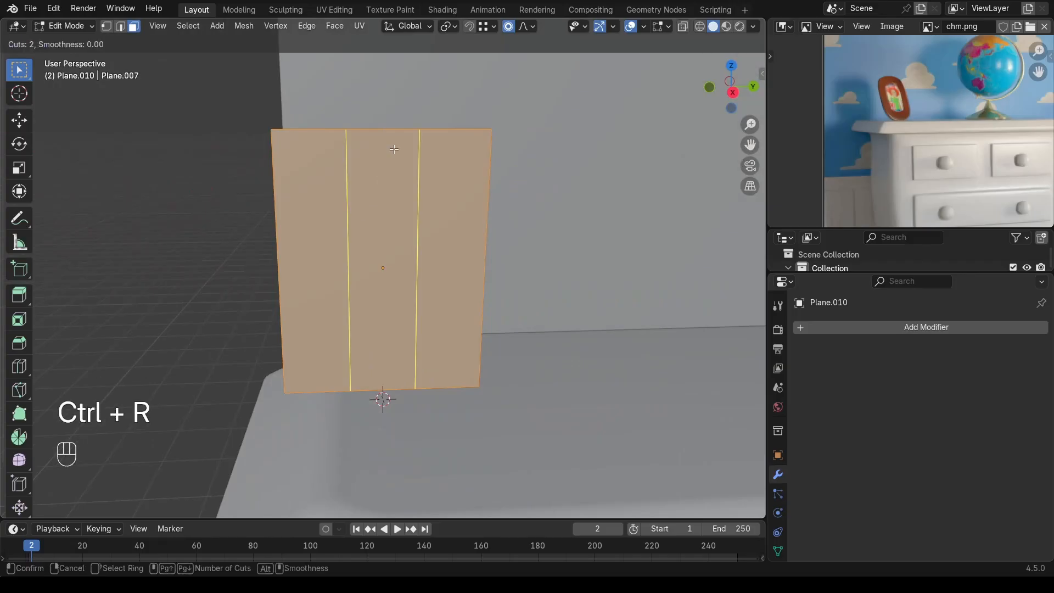
right_click(393, 149)
key("s")
key("y")
right_click(449, 190)
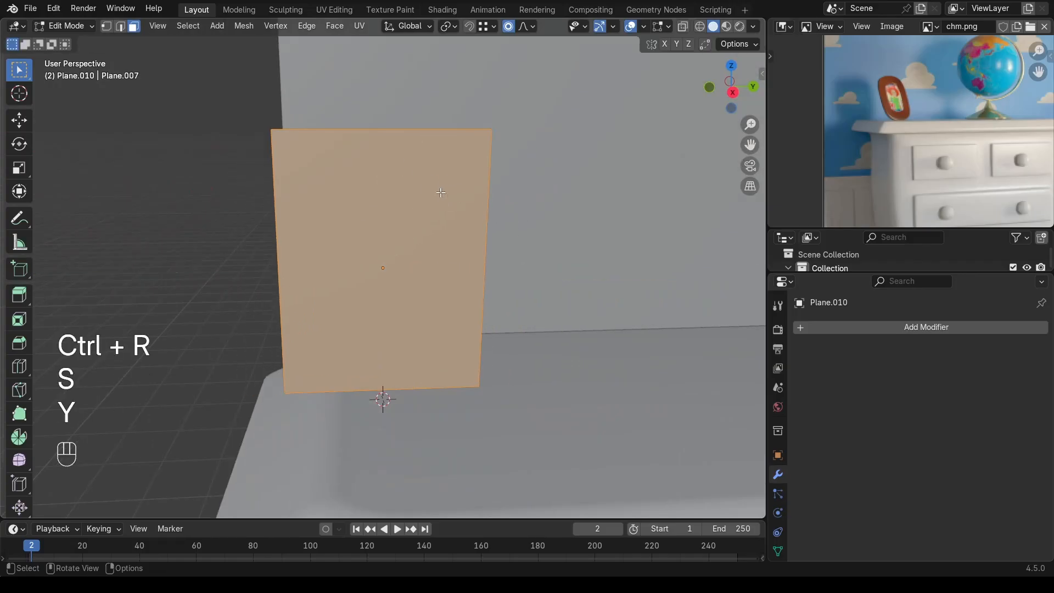
Step: Divide the plane with two evenly spaced vertical loop cuts
key("ctrl+r")
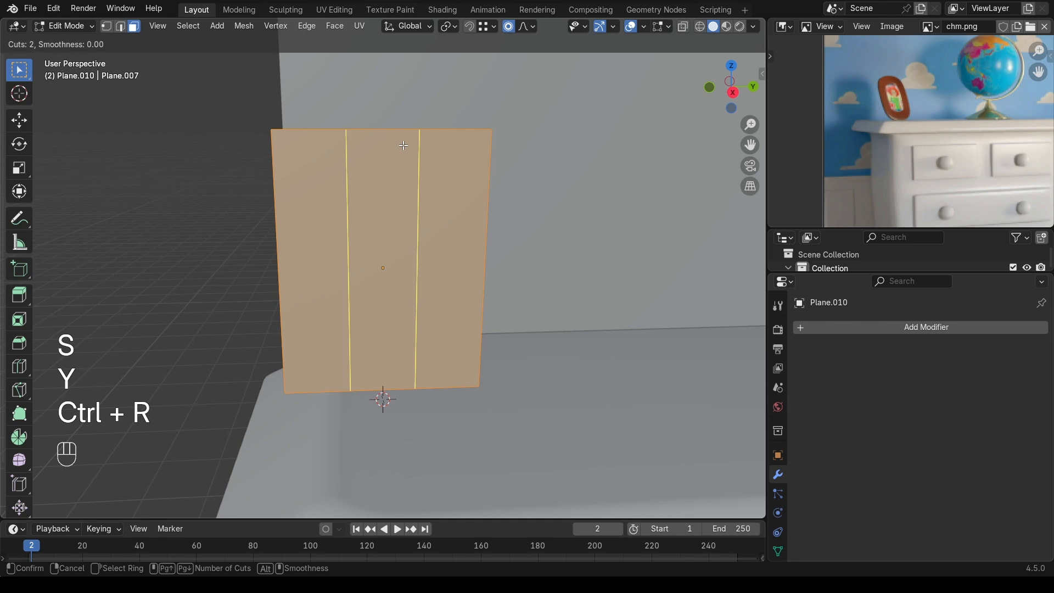
left_click(403, 146)
right_click(414, 195)
key("s")
key("y")
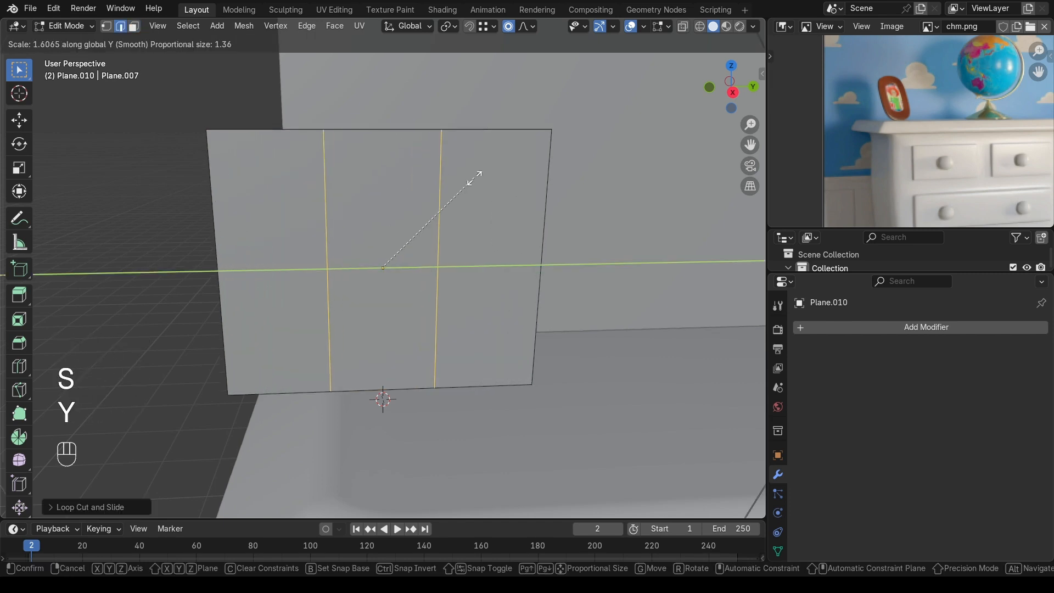
right_click(498, 40)
Step: Spread the two vertical cuts along Y towards the plane's side edges with proportional editing off
key("s")
key("y")
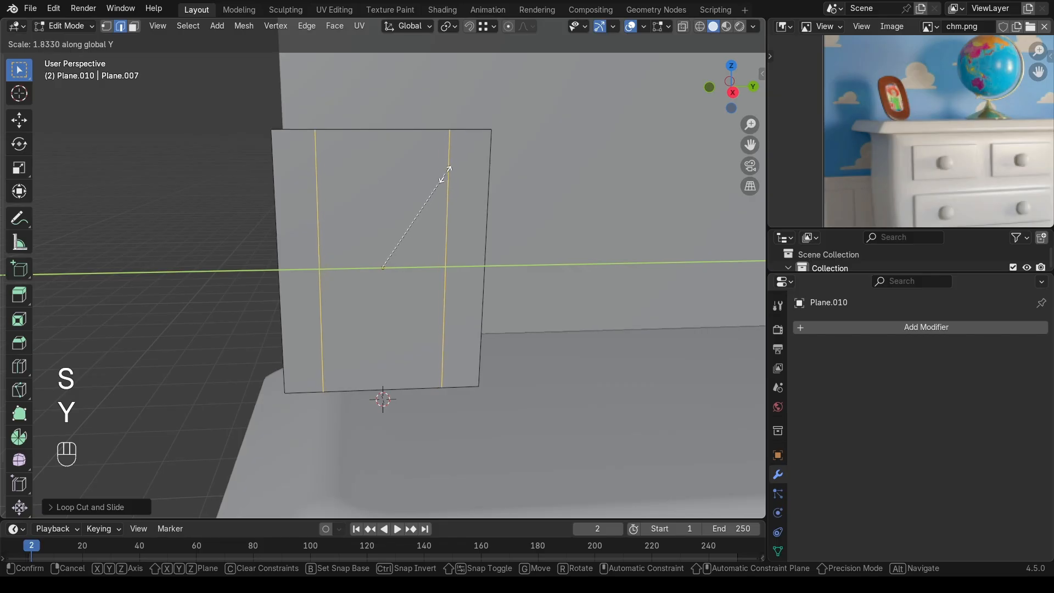
left_click(450, 148)
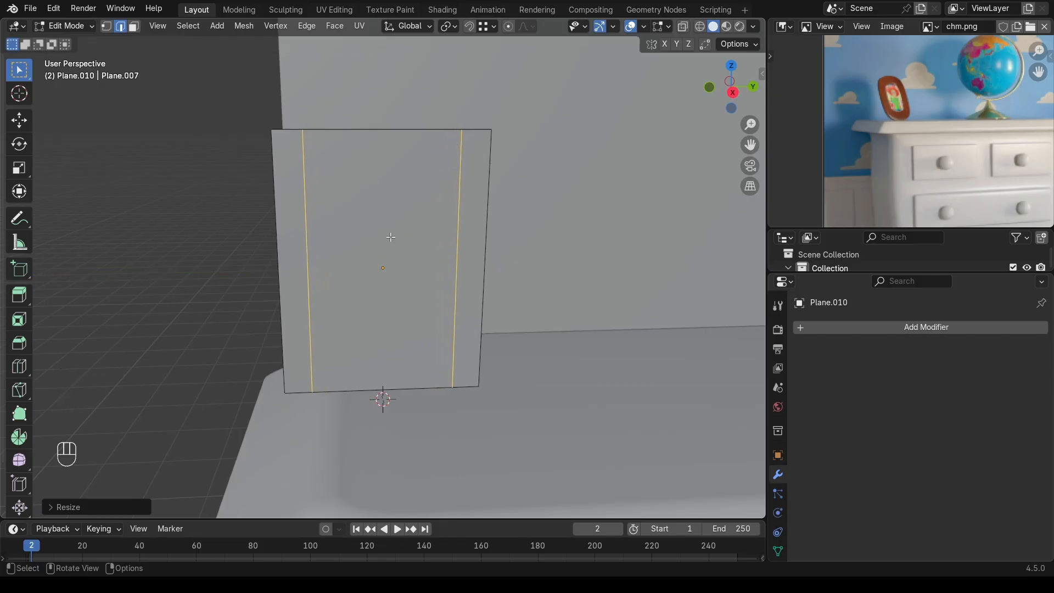
Step: Add two horizontal loop cuts and spread them along Z towards the plane's upper and lower edges
key("ctrl+r")
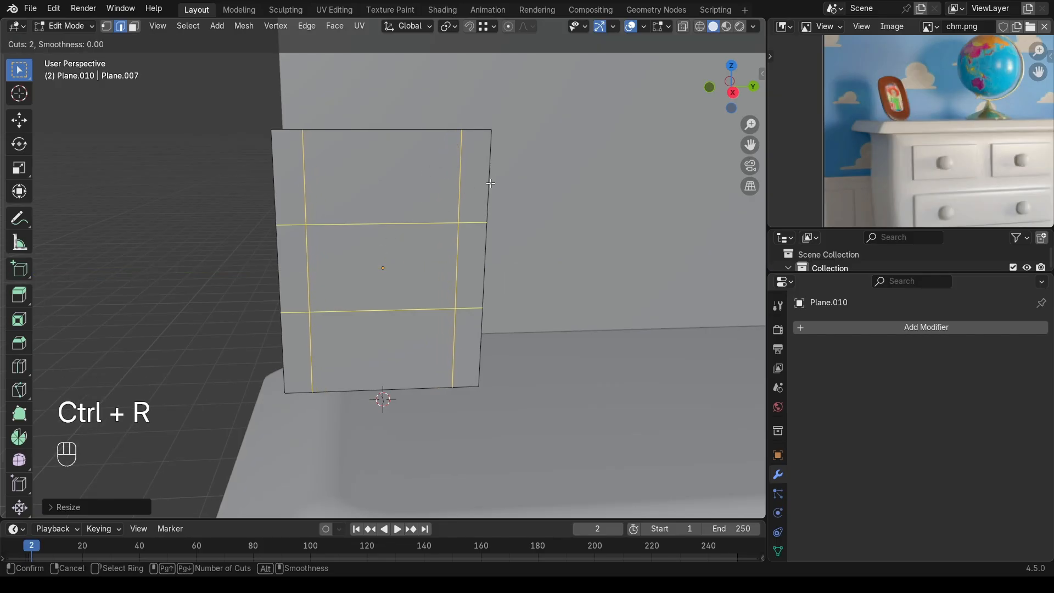
left_click(487, 226)
key("s")
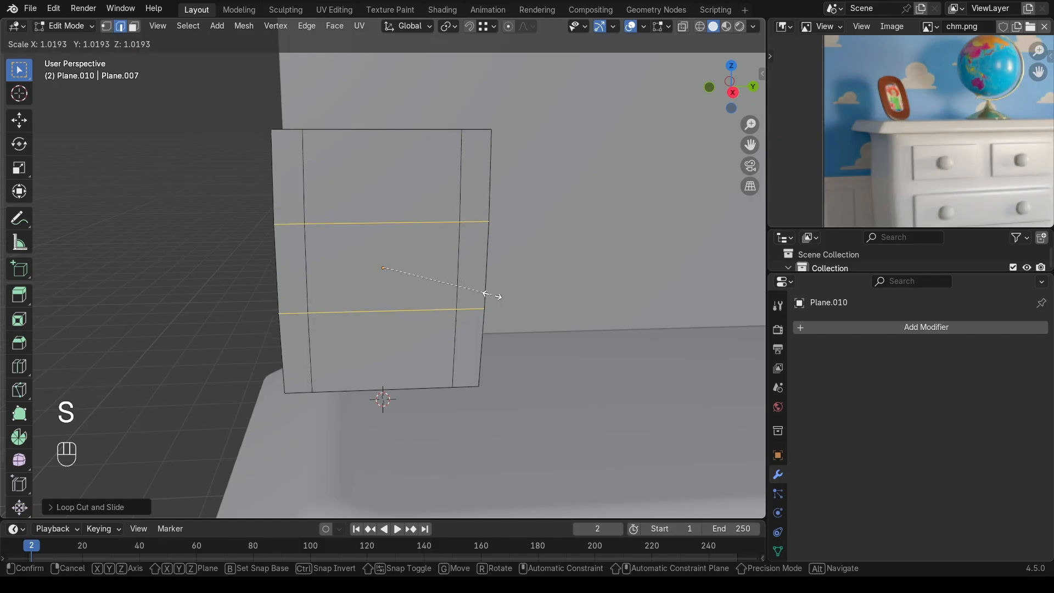
key("z")
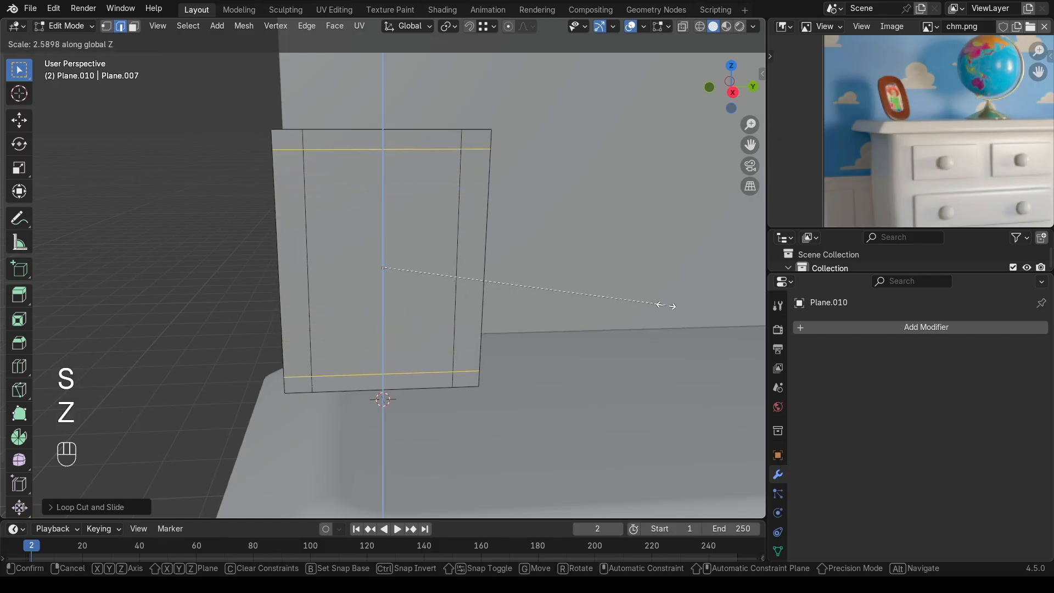
left_click(609, 298)
Step: Extrude all the border faces of the plane about 0.06 m forward to form a raised picture frame
middle_click_drag(456, 258, 443, 254)
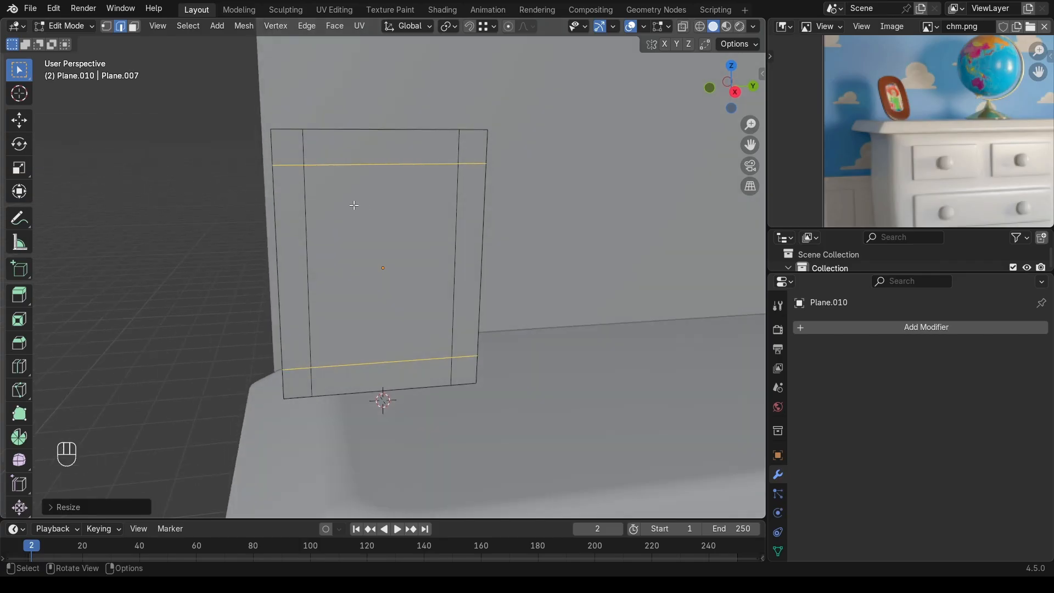
key("3")
left_click(304, 156, "alt")
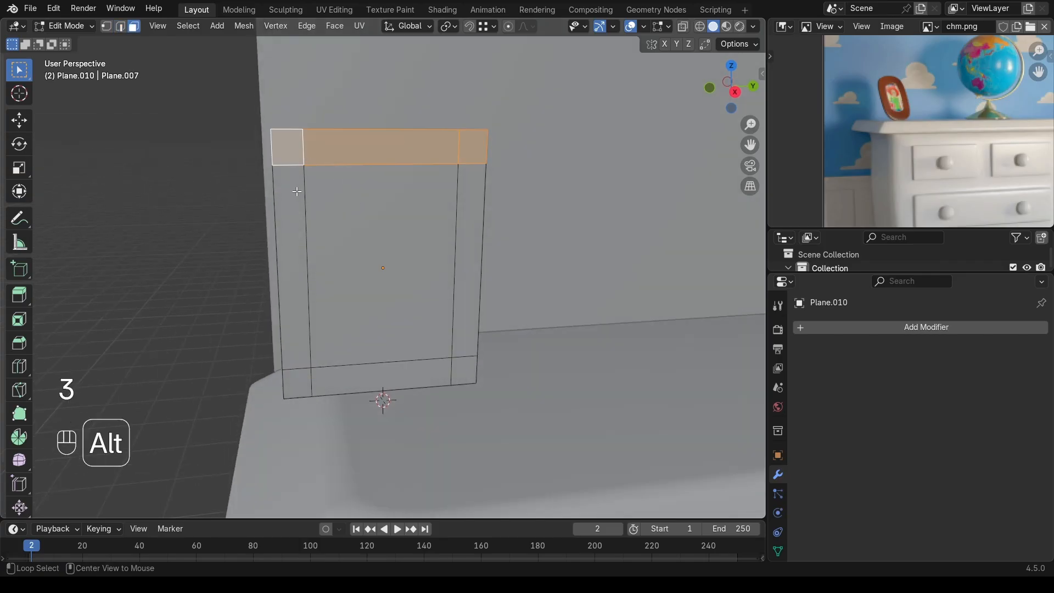
left_click(295, 172, "alt+shift")
left_click(294, 170, "alt+shift")
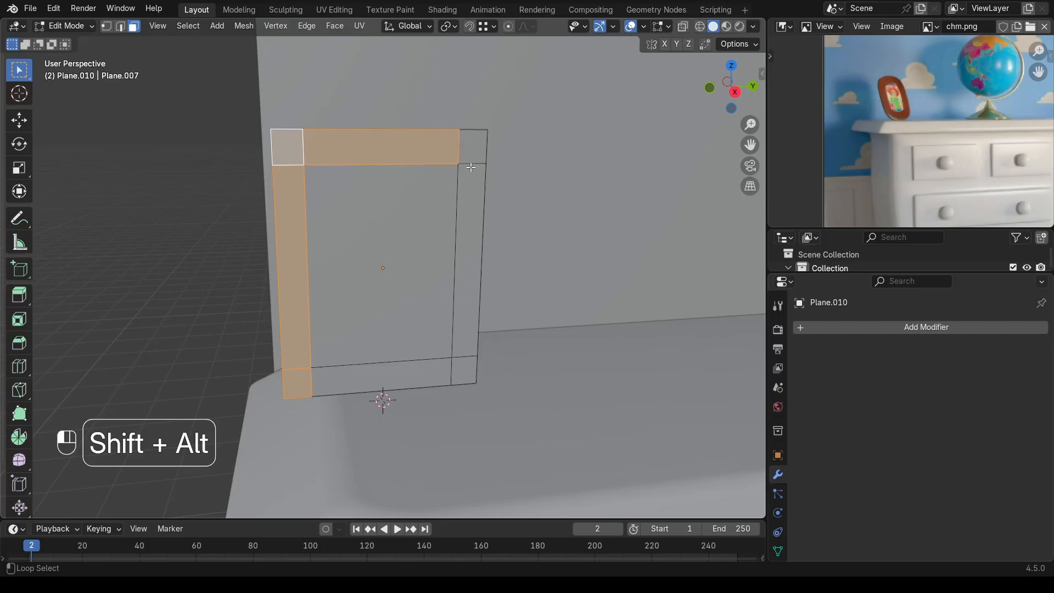
left_click(471, 167, "alt+shift")
left_click(435, 377, "alt+shift")
middle_click_drag(394, 259, 458, 264)
key("e")
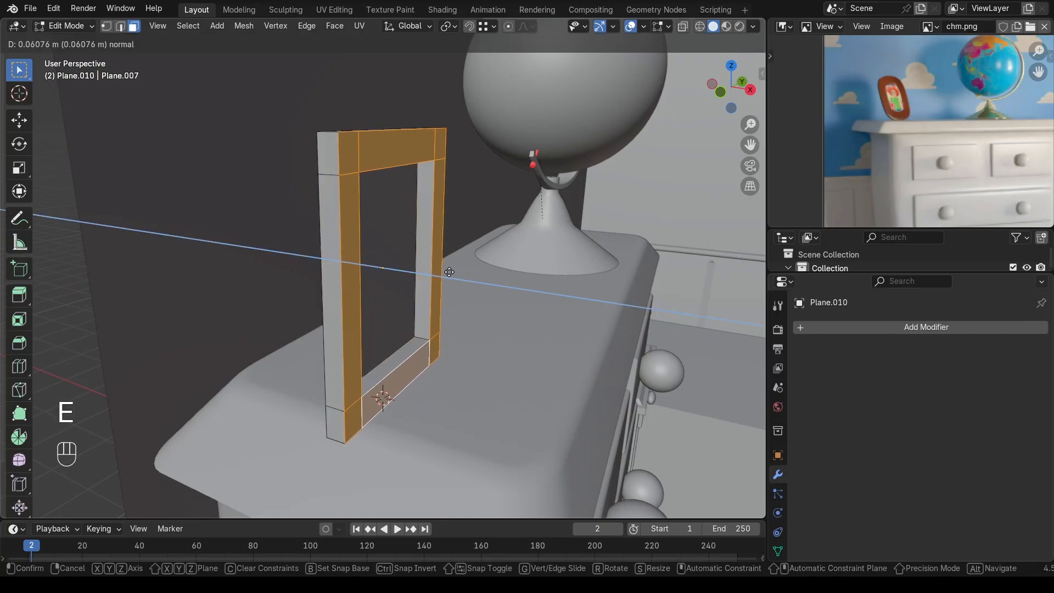
left_click(452, 270)
Step: Adjust the frame's inner face along X at the back of the opening and separate it into its own object
mouse_move(452, 270)
middle_mouse_down()
mouse_move(379, 256)
mouse_move(444, 289)
middle_mouse_up()
left_click(374, 253)
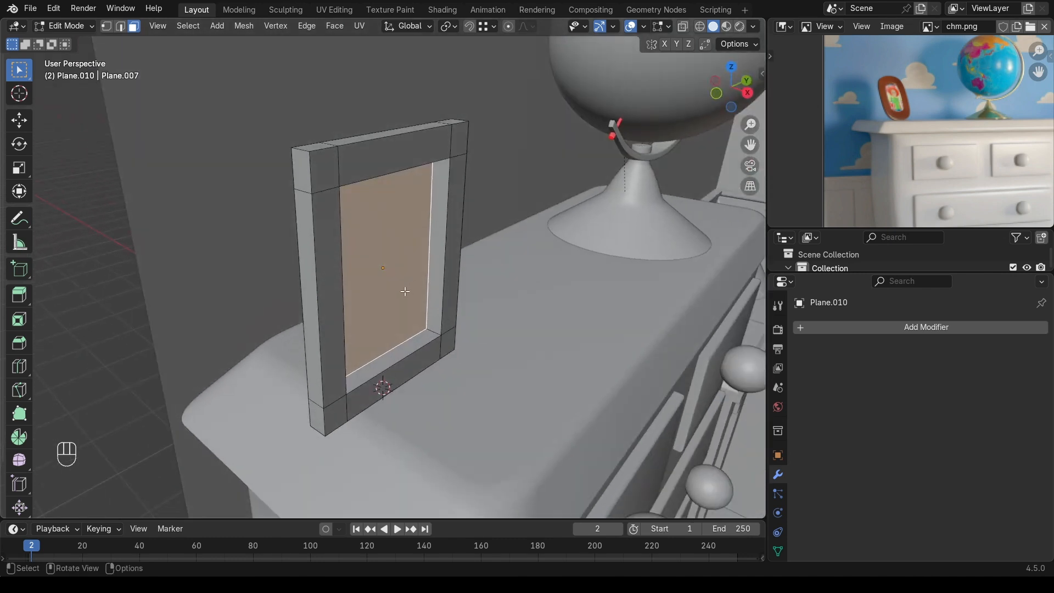
key("g")
key("x")
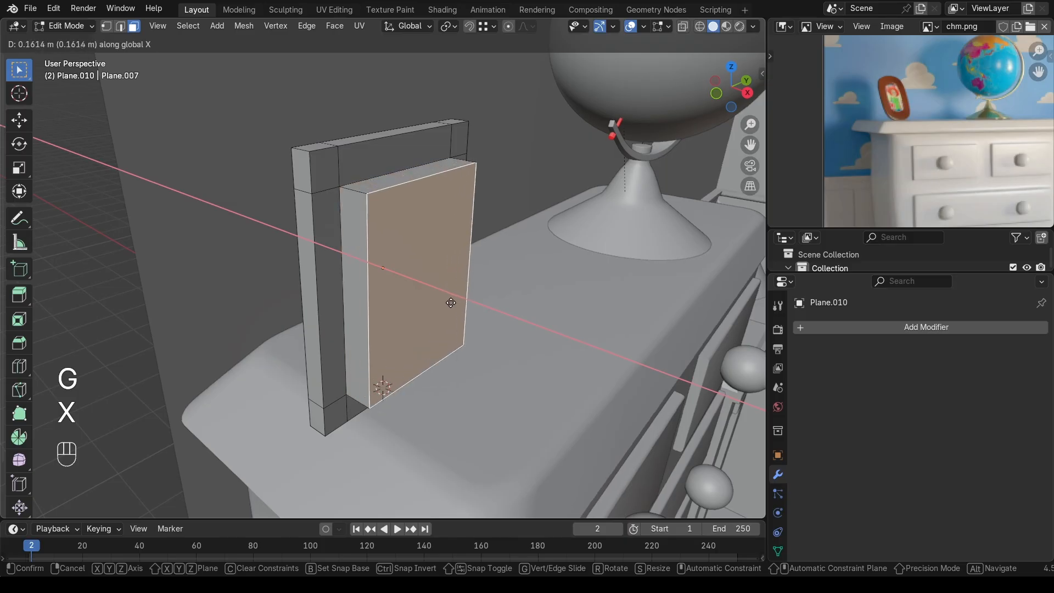
left_click(381, 311)
middle_click_drag(380, 311, 377, 304)
key("p")
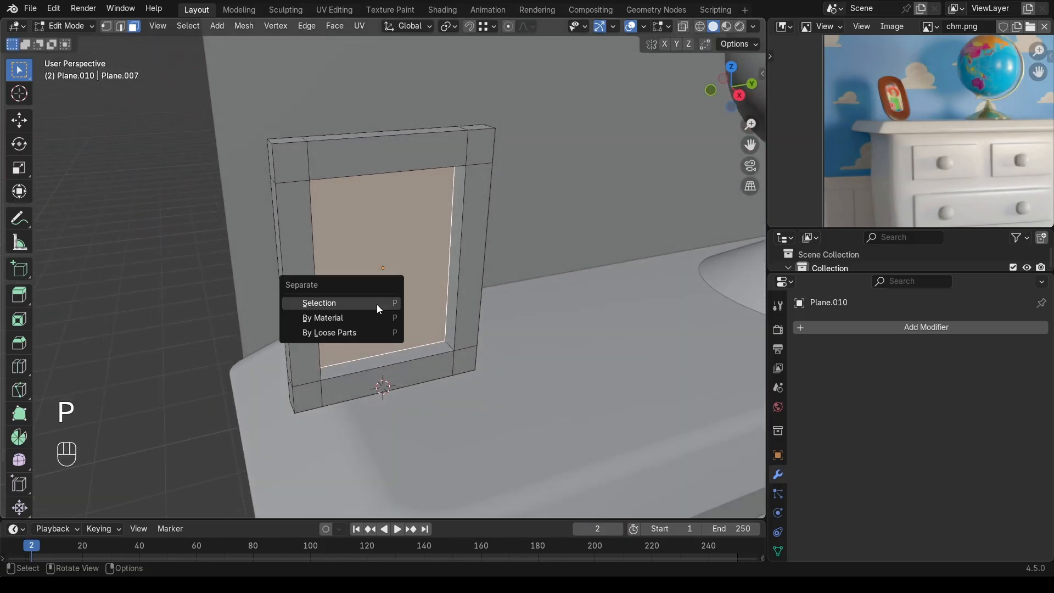
left_click(376, 305)
key("Tab")
Step: Move the whole separated picture panel about 0.04 m forward along X inside the frame
left_click(396, 285)
key("Tab")
middle_click_drag(396, 284, 419, 292)
key("a")
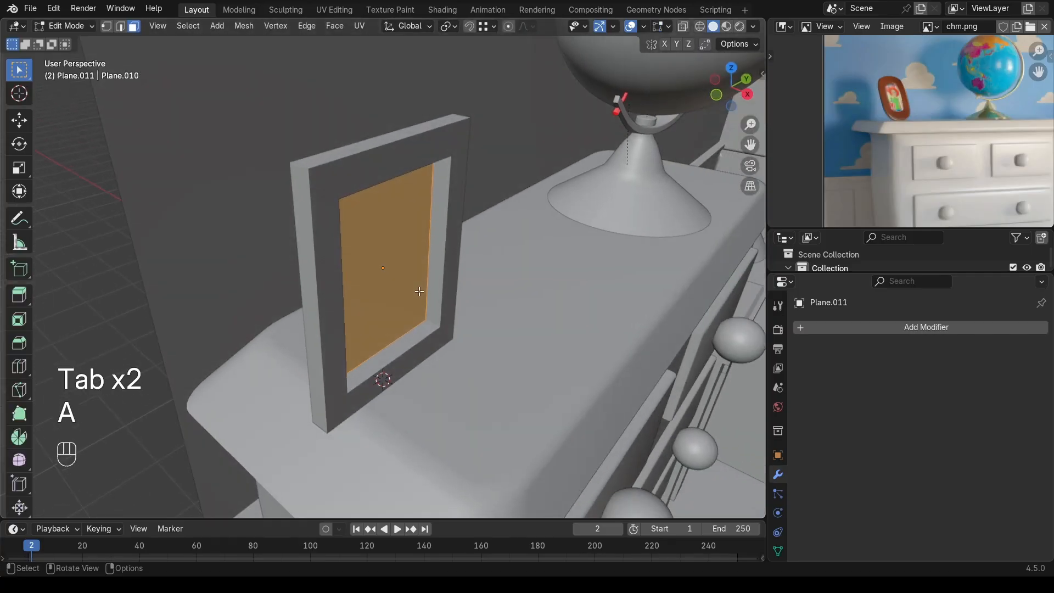
key("g")
key("x")
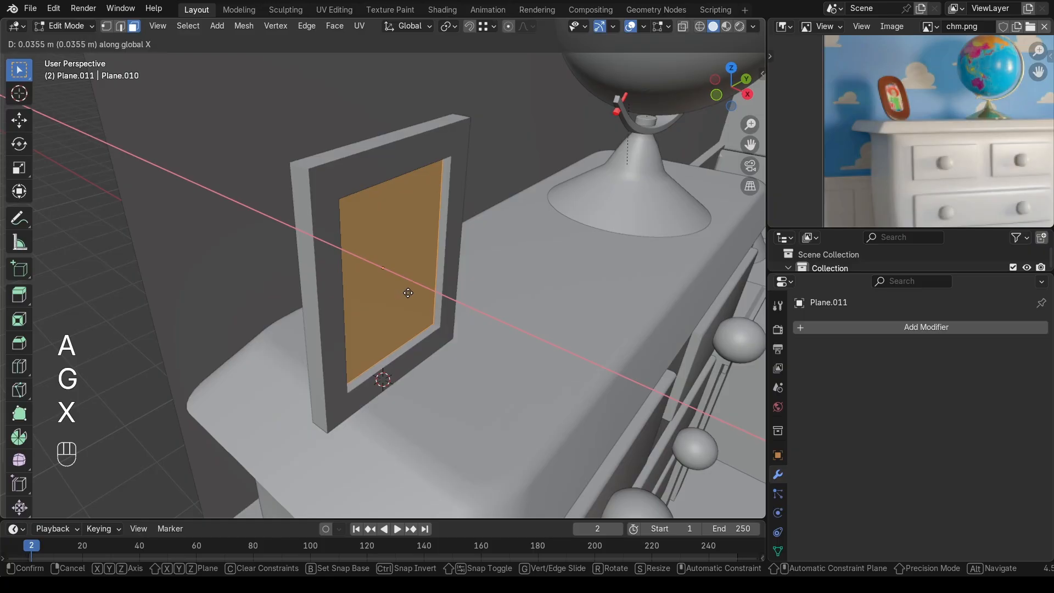
left_click(411, 292)
middle_click_drag(403, 291, 335, 276)
key("Tab")
Step: Select the four front edges around the inner opening of the picture frame
mouse_move(486, 211)
middle_mouse_down()
mouse_move(471, 187)
mouse_move(484, 214)
mouse_move(491, 191)
middle_mouse_up()
left_click(479, 188)
key("Tab")
scroll(492, 190, "up", 2)
key("2")
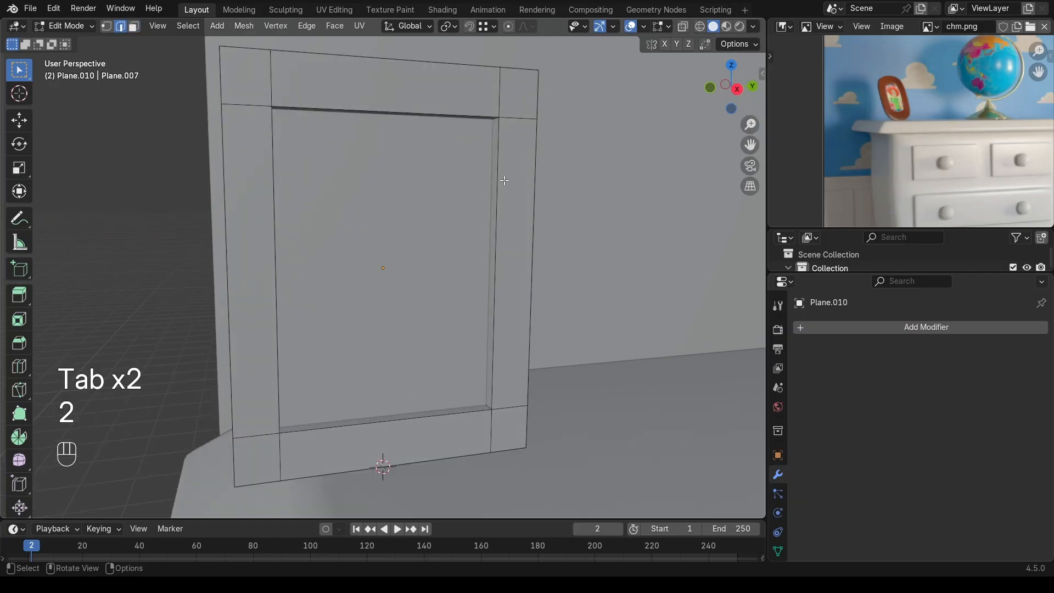
left_click(504, 180, "alt")
left_click(462, 112, "alt+shift")
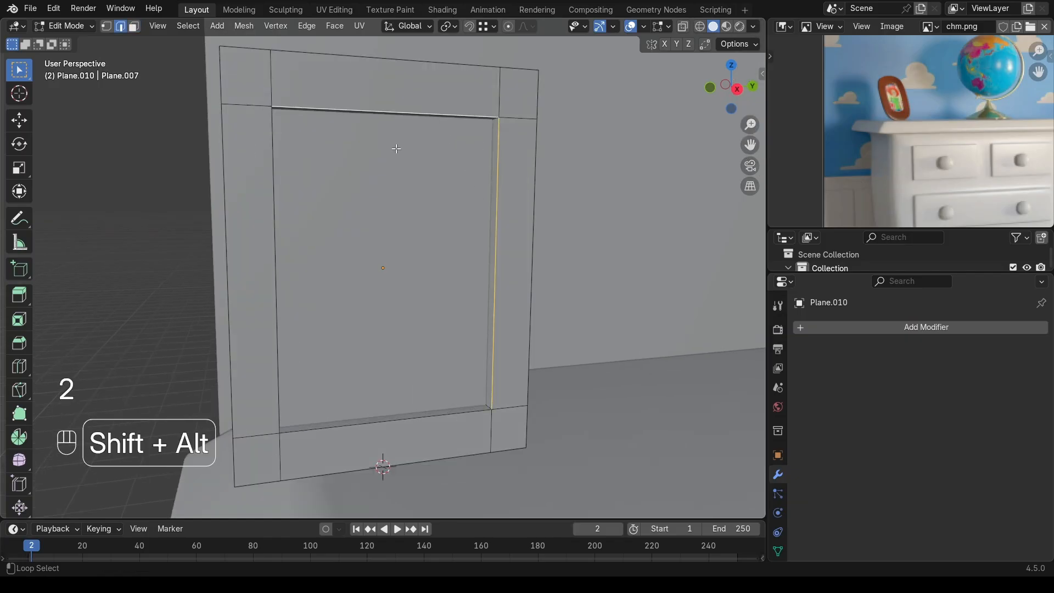
middle_click_drag(417, 419, 479, 405)
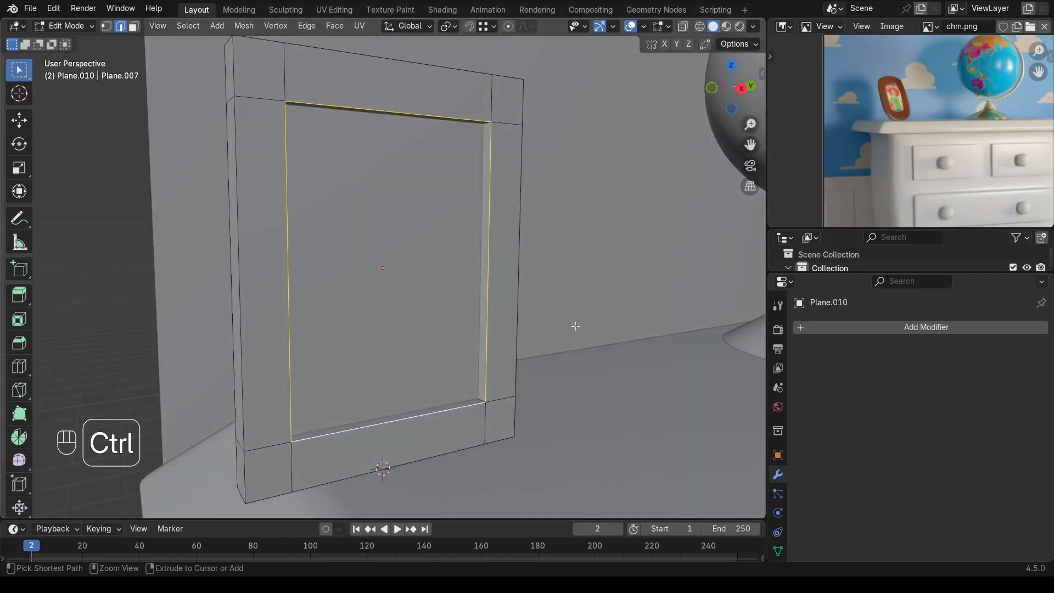
Step: Add a Bevel modifier limited by Weight and set the selected inner edges' mean bevel weight to 0.11
left_click(871, 330)
mouse_move(871, 330)
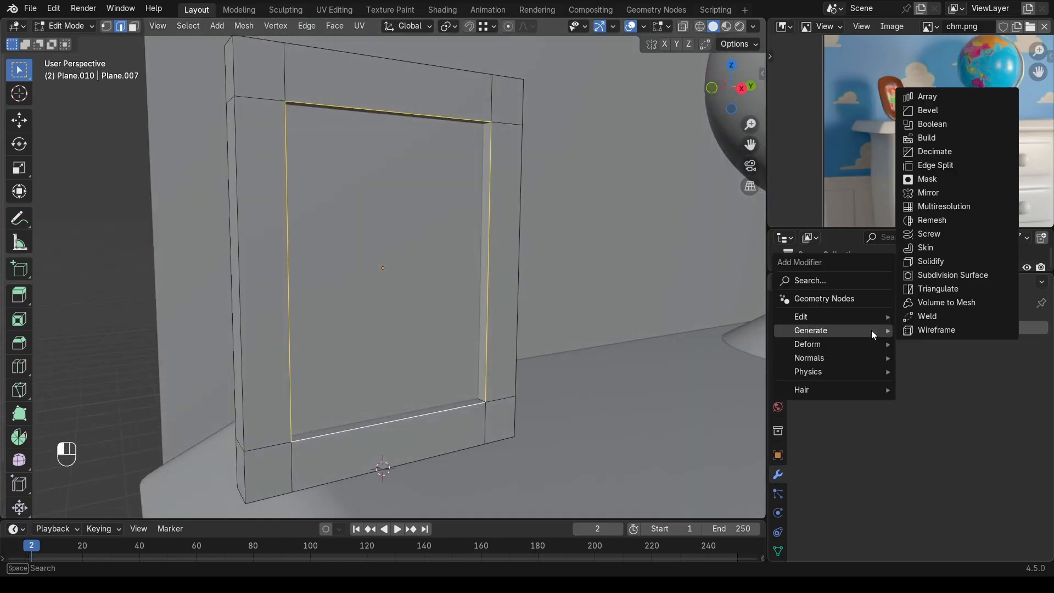
left_click(932, 112)
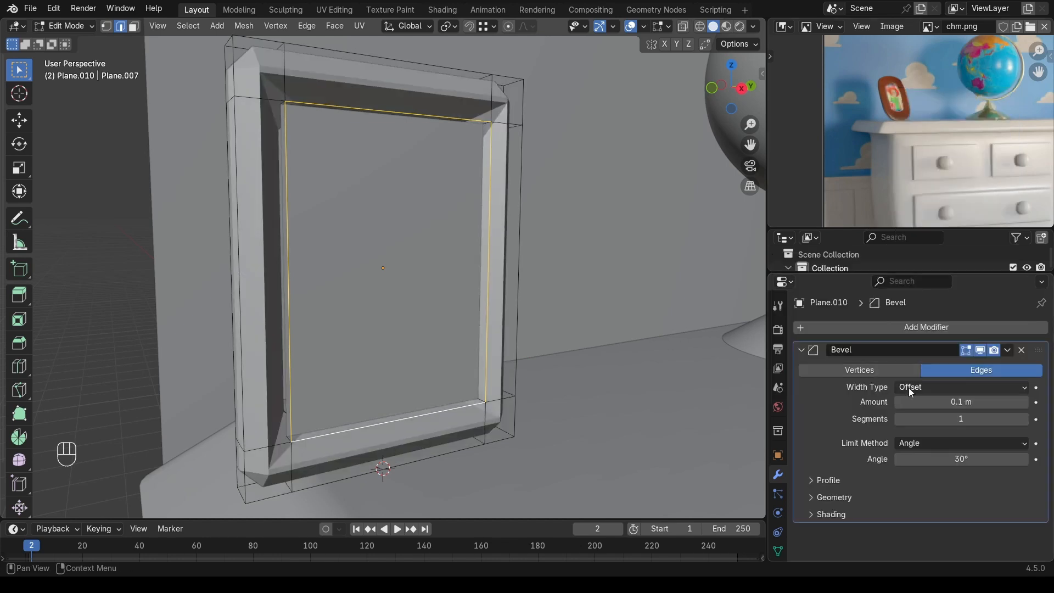
left_click(925, 444)
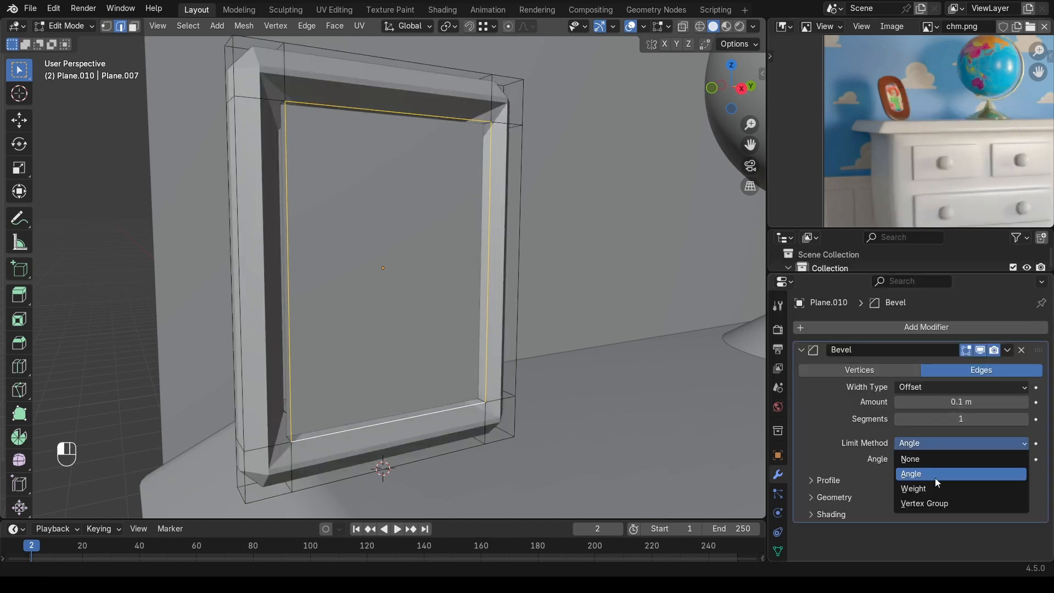
left_click(929, 488)
key("n")
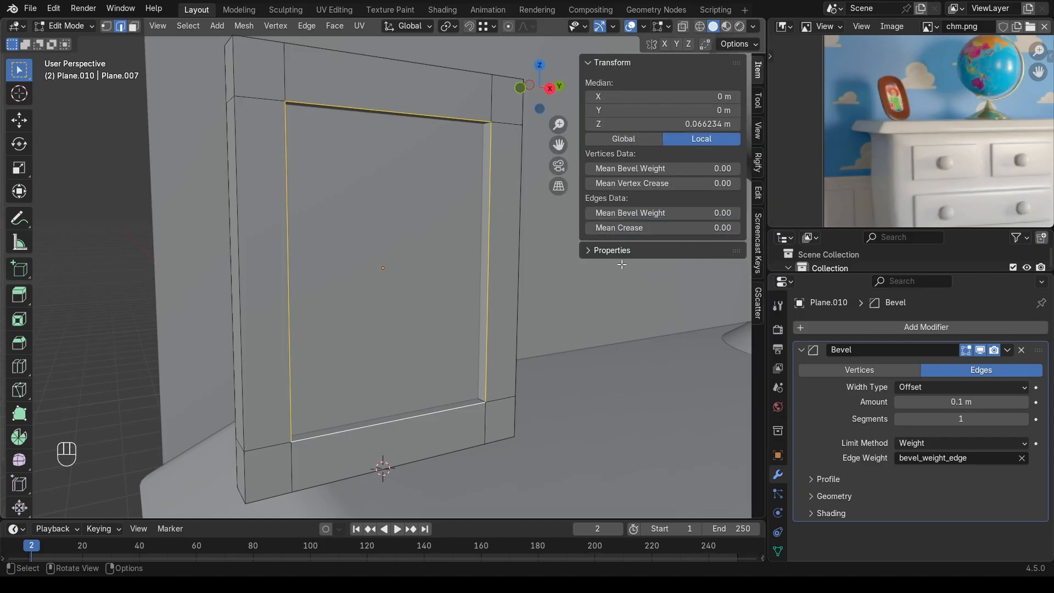
mouse_move(620, 214)
left_mouse_down()
mouse_move(640, 214)
mouse_move(620, 214)
left_mouse_up()
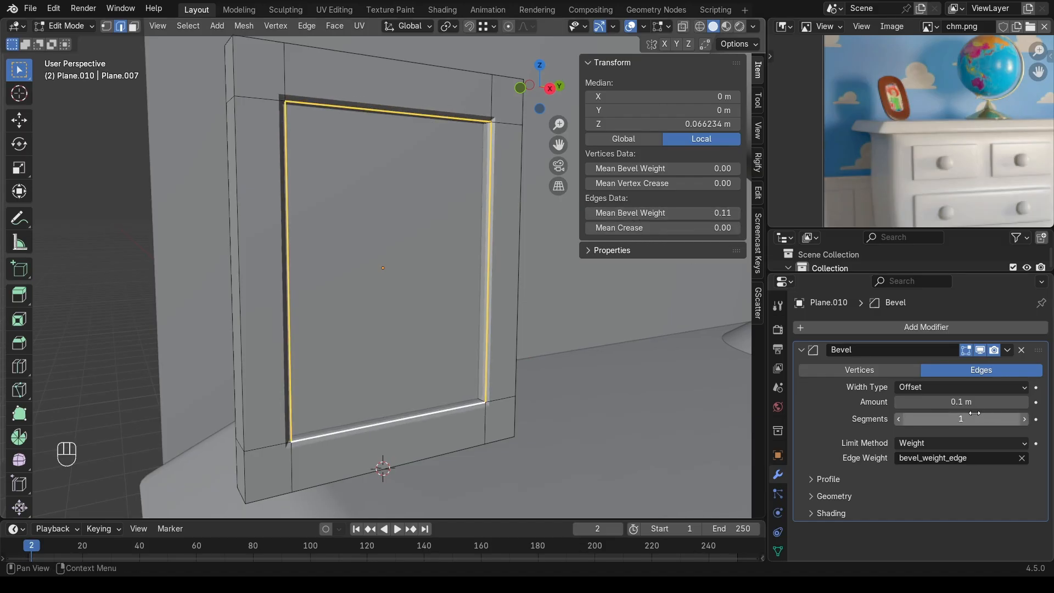
Step: Set the frame's bevel to 25 segments and give it a Custom profile with a stepped, S-shaped molding preset
left_click_drag(974, 413, 974, 415)
type("25")
key("Return")
left_click(832, 482)
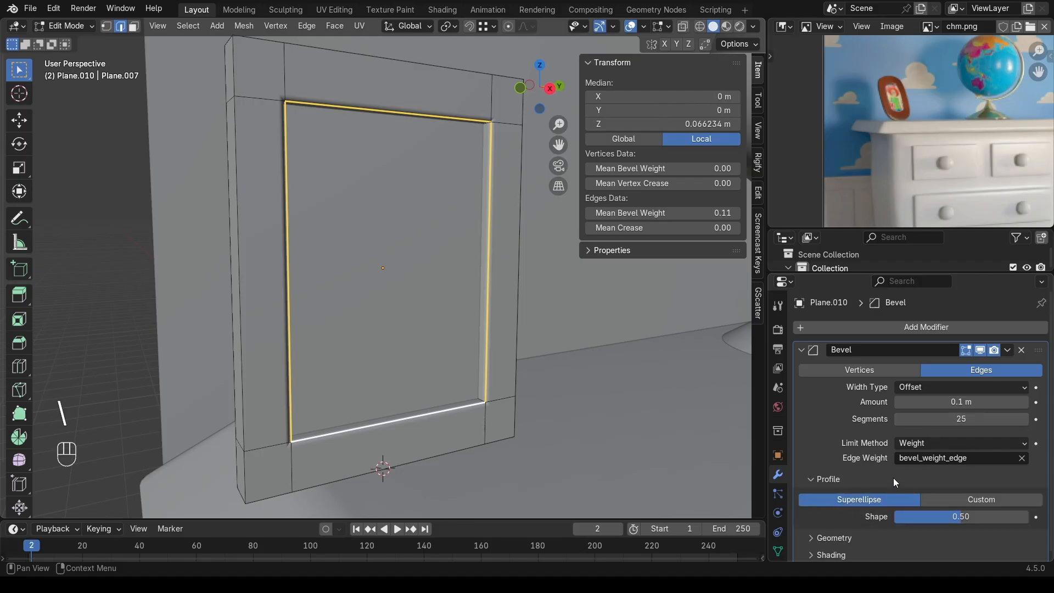
left_click(990, 496)
scroll(990, 496, "down", 10)
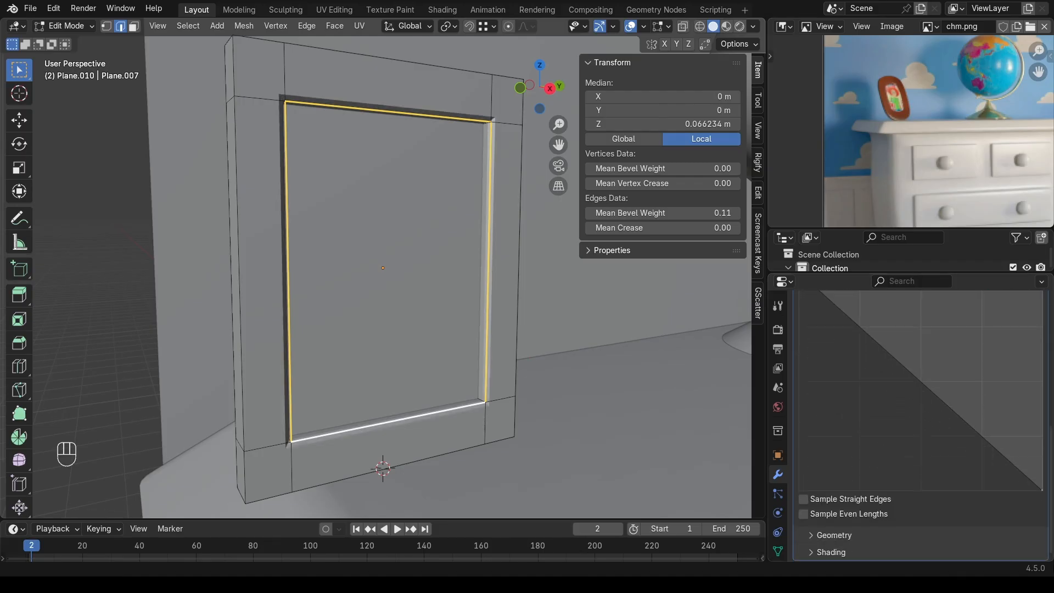
scroll(1000, 425, "up", 8)
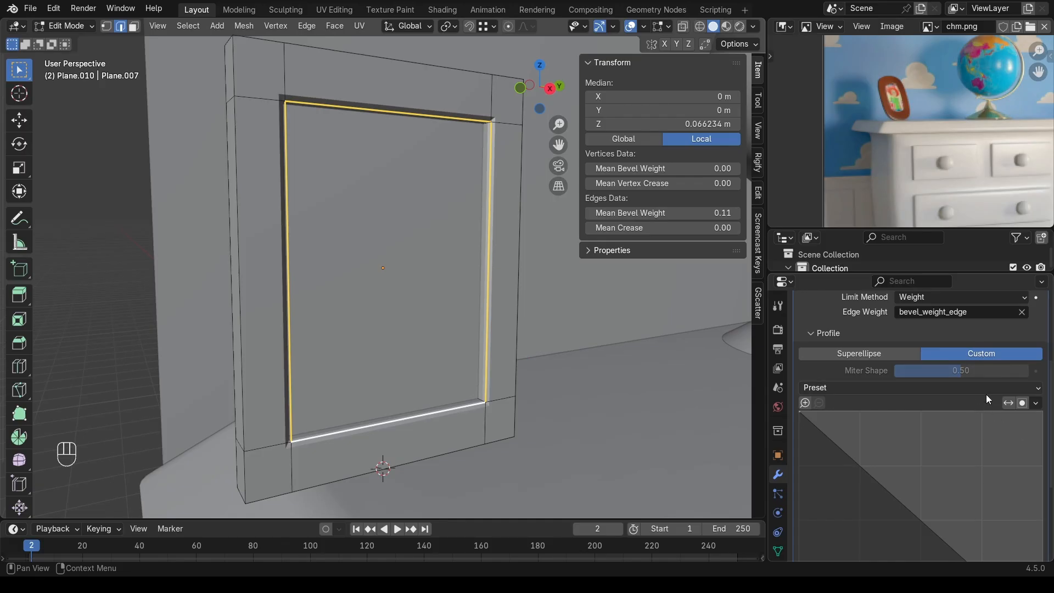
left_click(963, 388)
left_click(978, 429)
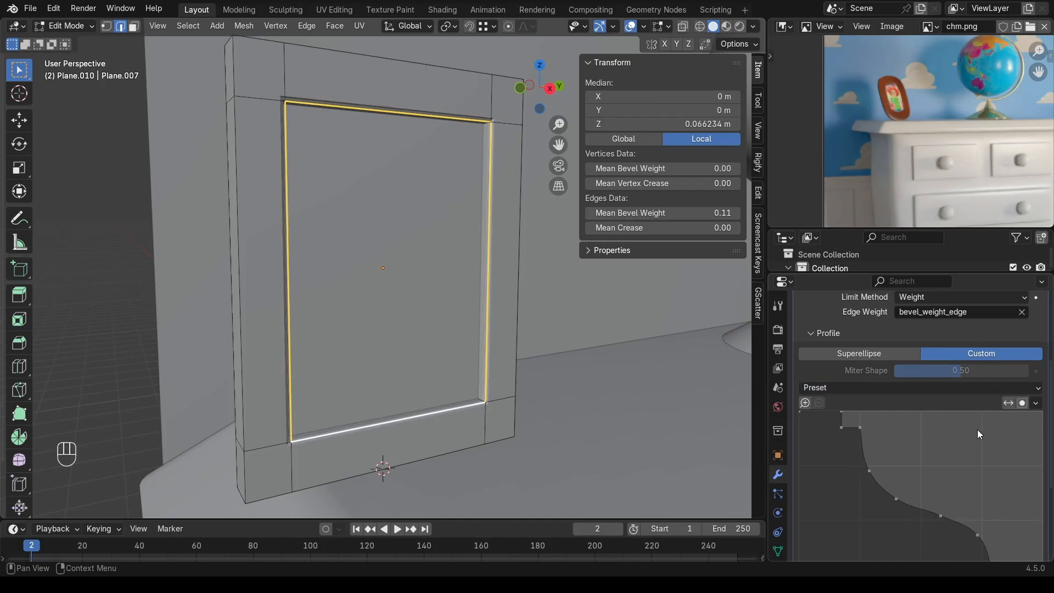
Step: Increase the frame's Bevel modifier amount to 0.24 m to widen the molding around the opening
scroll(505, 279, "up", 5)
scroll(506, 278, "down", 5)
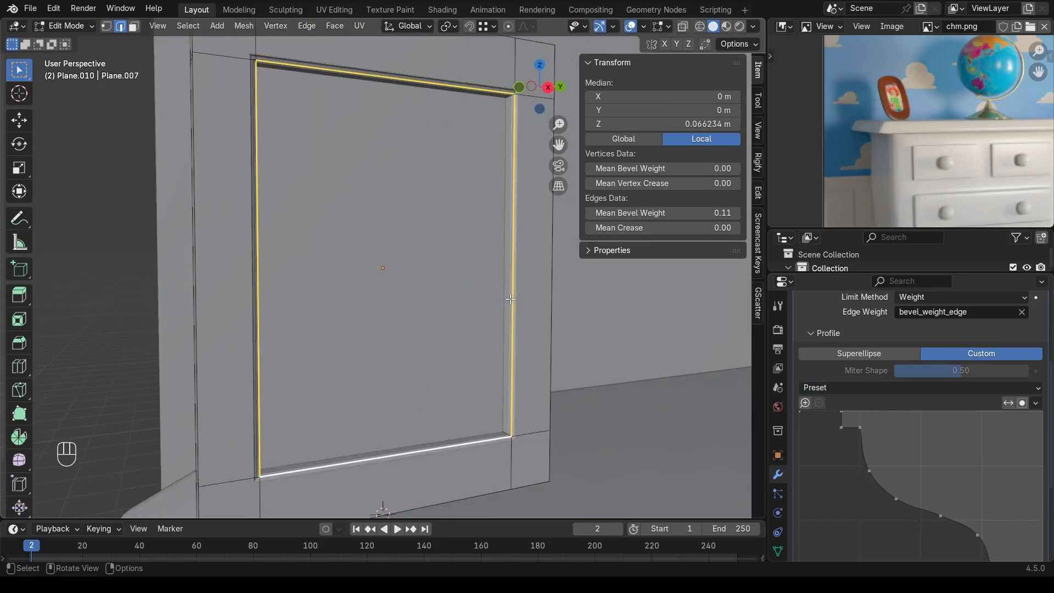
key("Tab")
scroll(499, 290, "up", 5)
middle_click_drag(509, 186, 451, 259, "shift")
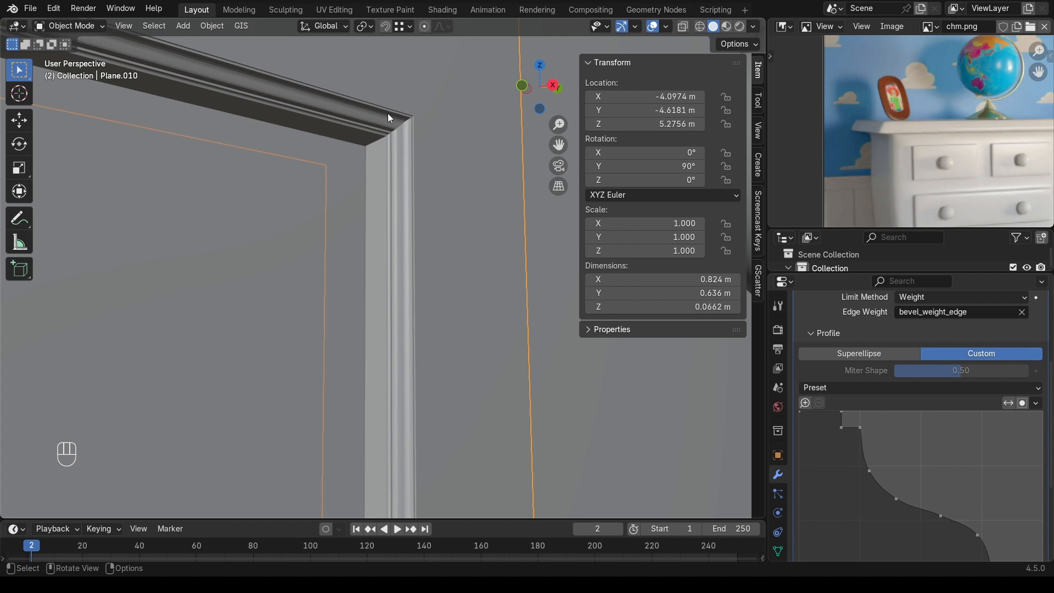
scroll(938, 344, "up", 4)
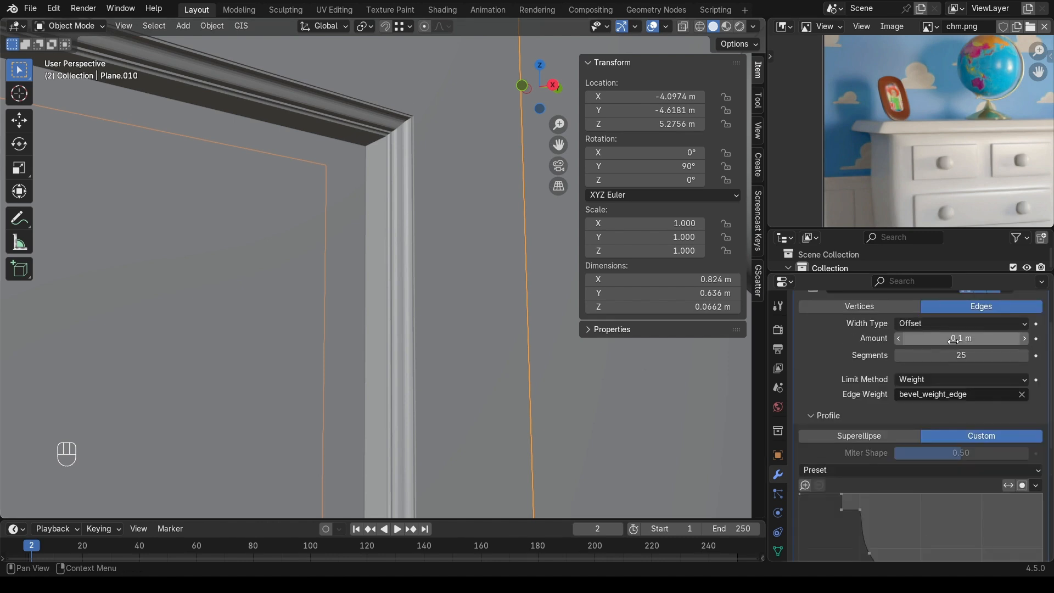
key("shift")
left_click_drag(946, 339, 1026, 339, "shift")
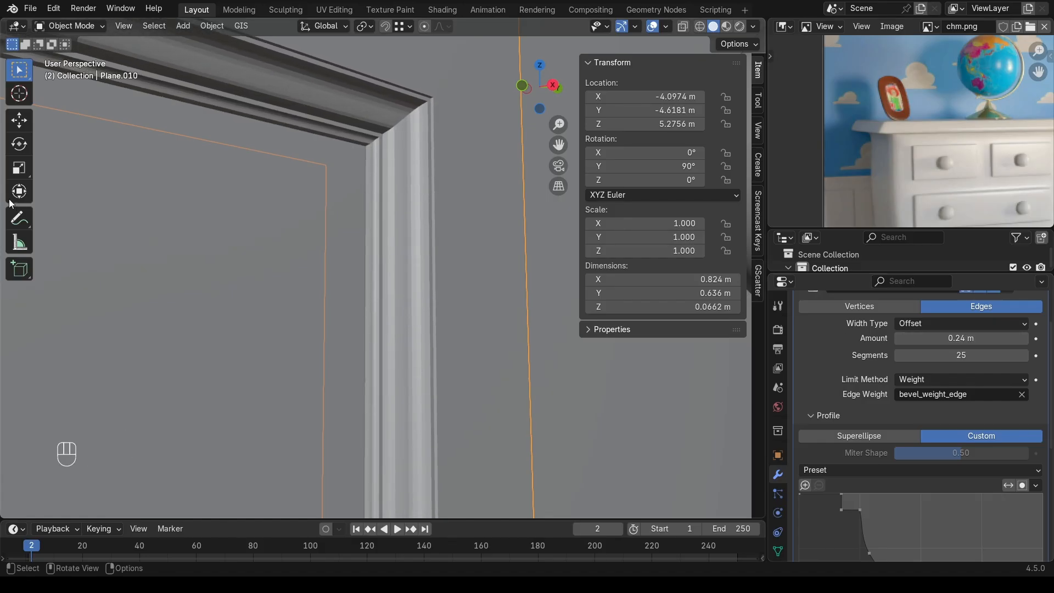
Step: Hide the sidebar and set the inner picture panel's origin to its geometry
key("Tab")
scroll(405, 212, "down", 8)
key("Tab")
scroll(391, 245, "down", 1)
middle_click_drag(391, 245, 439, 263)
key("n")
middle_click_drag(188, 287, 254, 360)
left_click(328, 321)
middle_click_drag(328, 321, 361, 334)
right_click(361, 334)
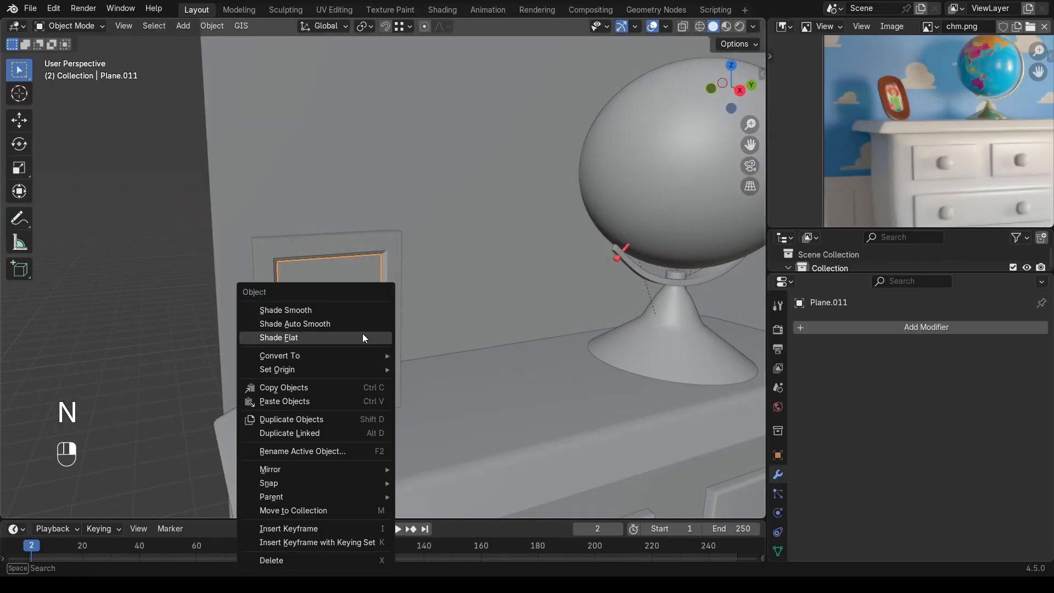
left_click(427, 383)
Step: Snap the 3D cursor to the picture panel and add a plane mesh there
middle_click_drag(430, 383, 363, 339)
key("shift+s")
left_click(357, 411)
middle_click_drag(357, 411, 414, 348)
key("shift+a")
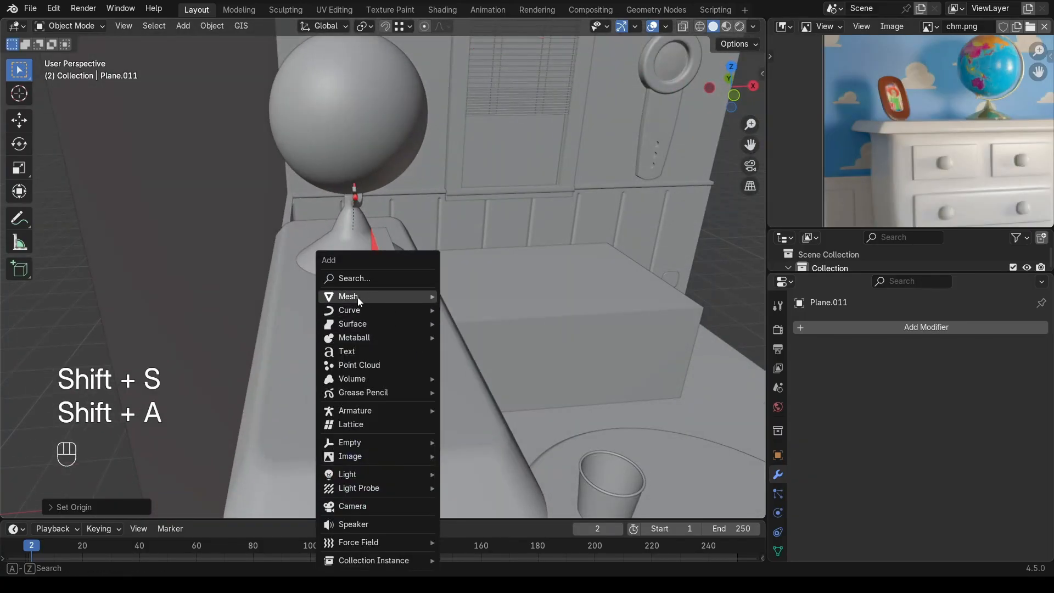
mouse_move(364, 298)
left_click(493, 12)
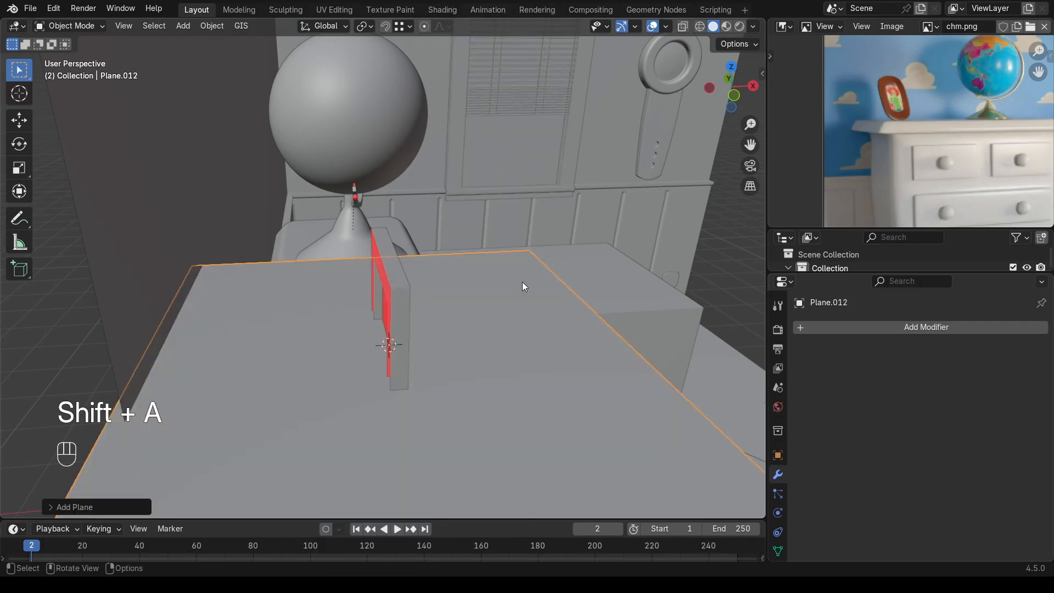
Step: Scale the new plane down overall and adjust it along X and Y into a narrow strip crossing the picture frame
scroll(522, 283, "down", 6)
middle_click_drag(584, 312, 457, 390)
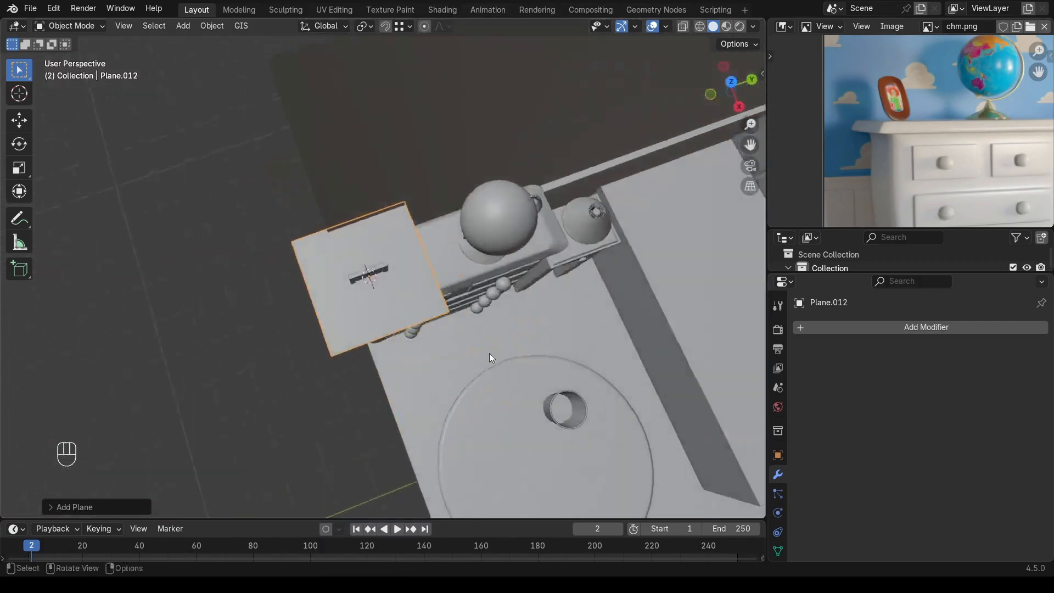
key("s")
middle_click_drag(386, 231, 544, 401)
key("s")
key("x")
left_click(451, 296)
key("s")
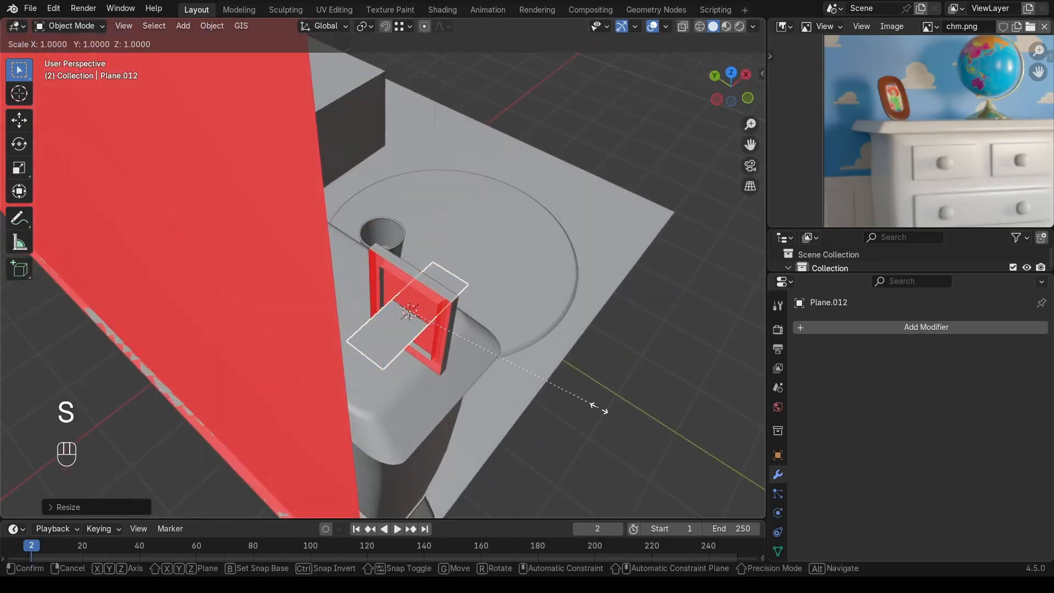
key("y")
left_click(537, 357)
Step: Select the outer edge loop at the back of the picture frame and fill it with a face
middle_click_drag(537, 357, 476, 271)
left_click(481, 262)
key("Tab")
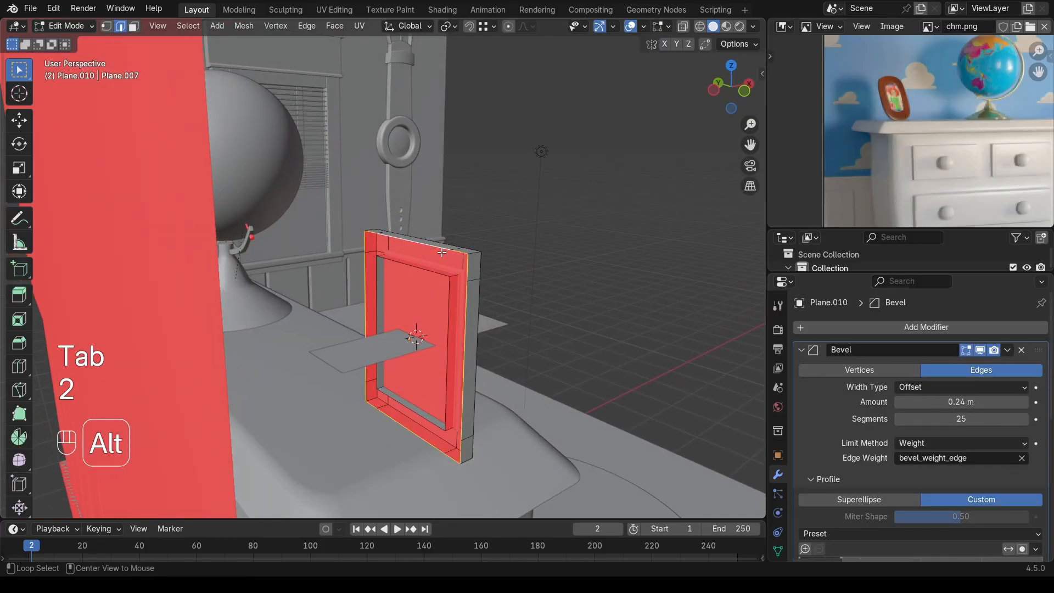
key("f")
middle_click_drag(481, 310, 448, 351)
key("Tab")
Step: Move the narrow strip plane about 0.43 m backward along X behind the picture frame
left_click(446, 333)
key("g")
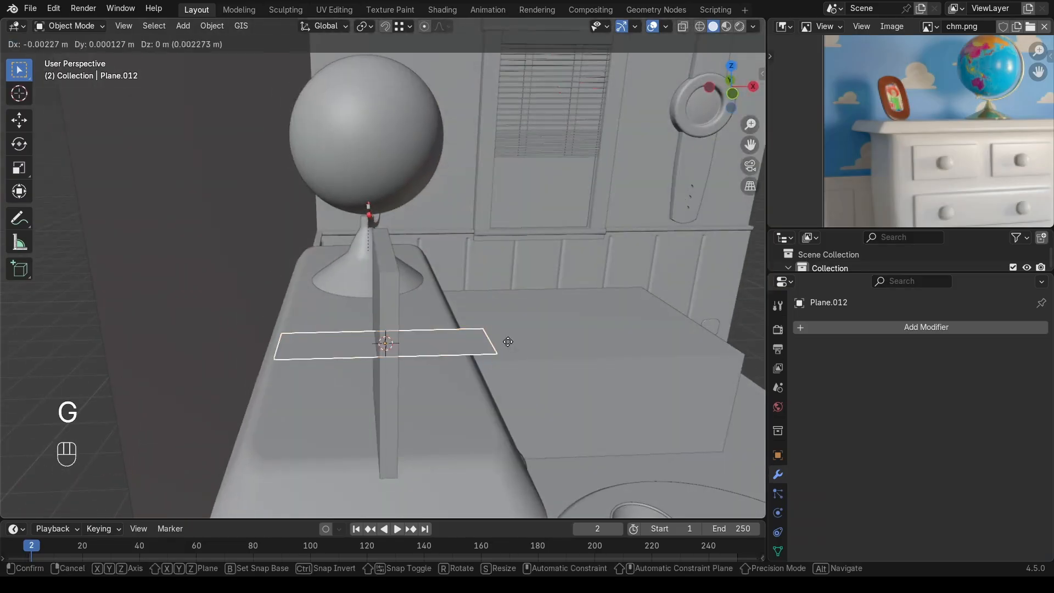
key("x")
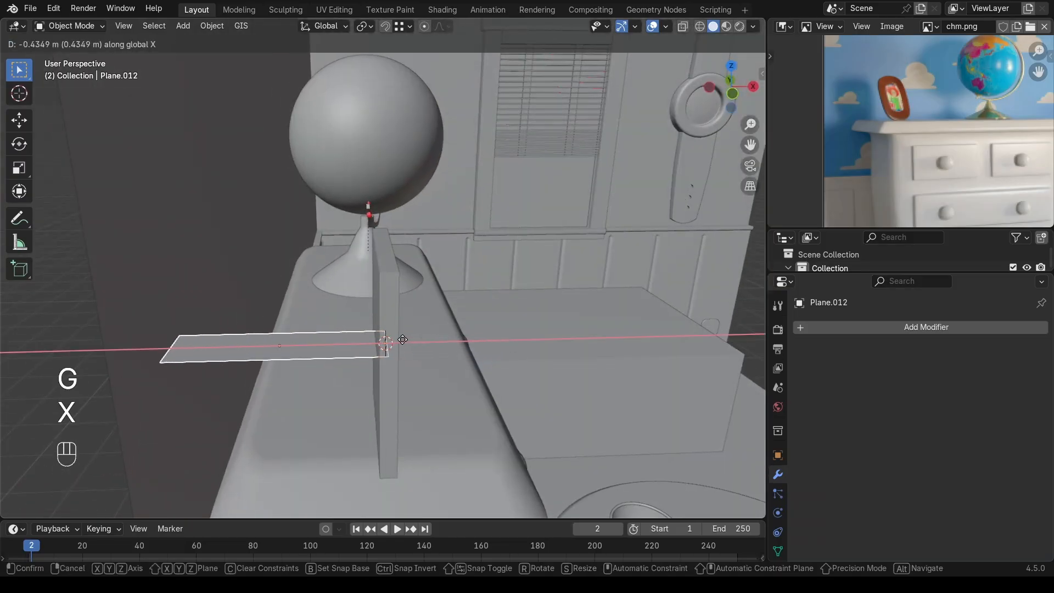
left_click(398, 340)
Step: Shorten the strip plane along X and move it forward until it meets the back of the frame
key("s")
key("x")
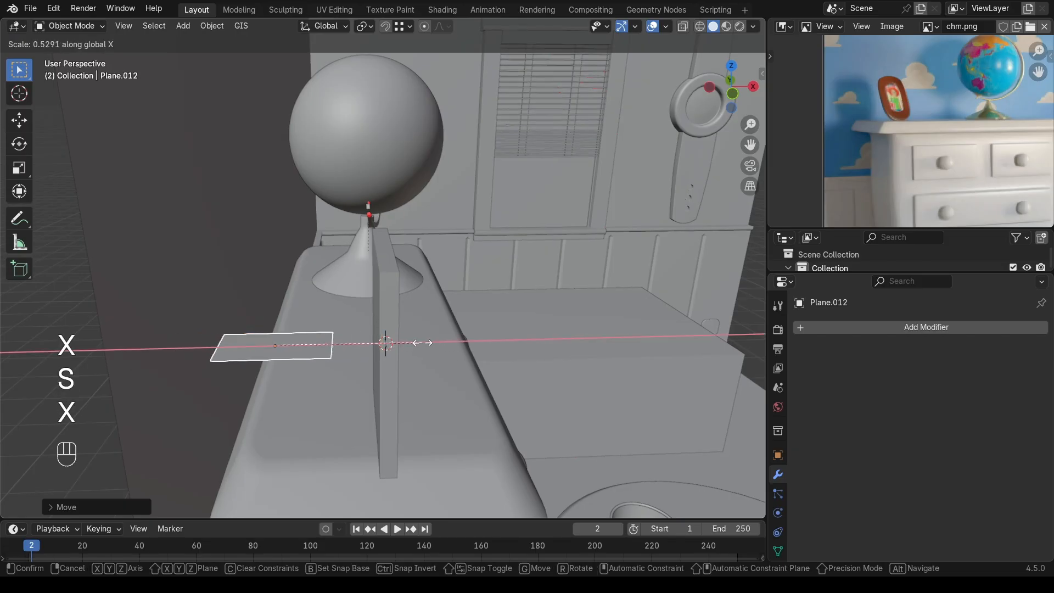
left_click(384, 348)
key("g")
key("x")
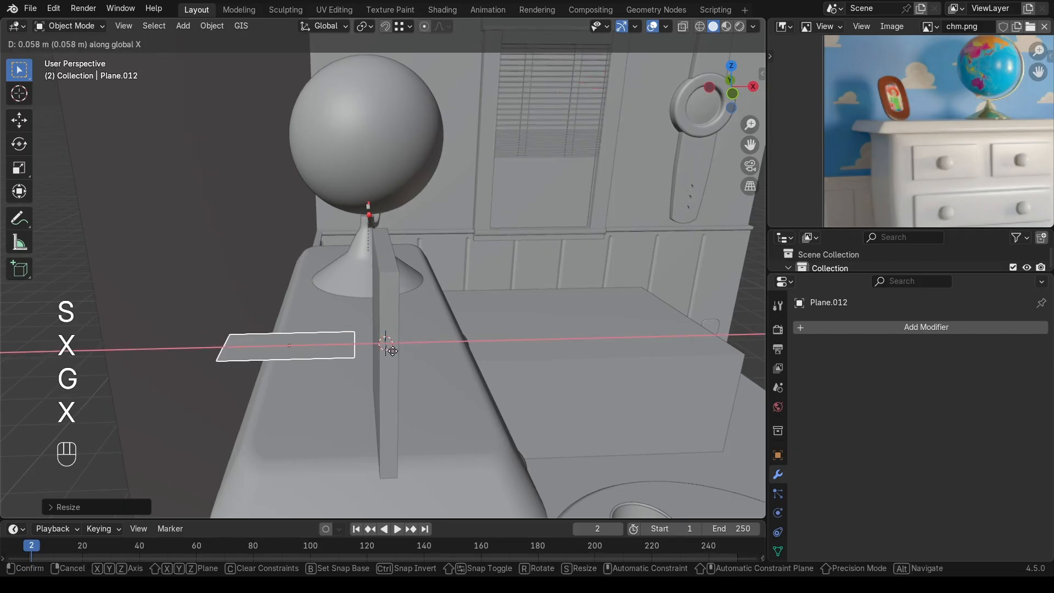
left_click(423, 345)
Step: Extrude the strip plane slightly upward to form a thin slab for the frame's stand
middle_click_drag(433, 342, 452, 325)
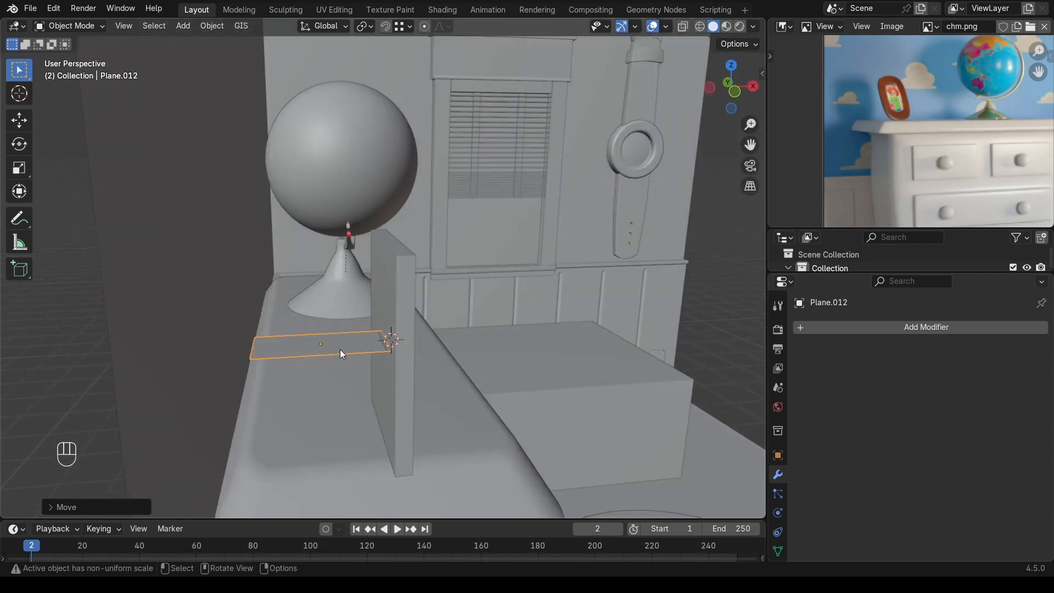
key("Tab")
key("e")
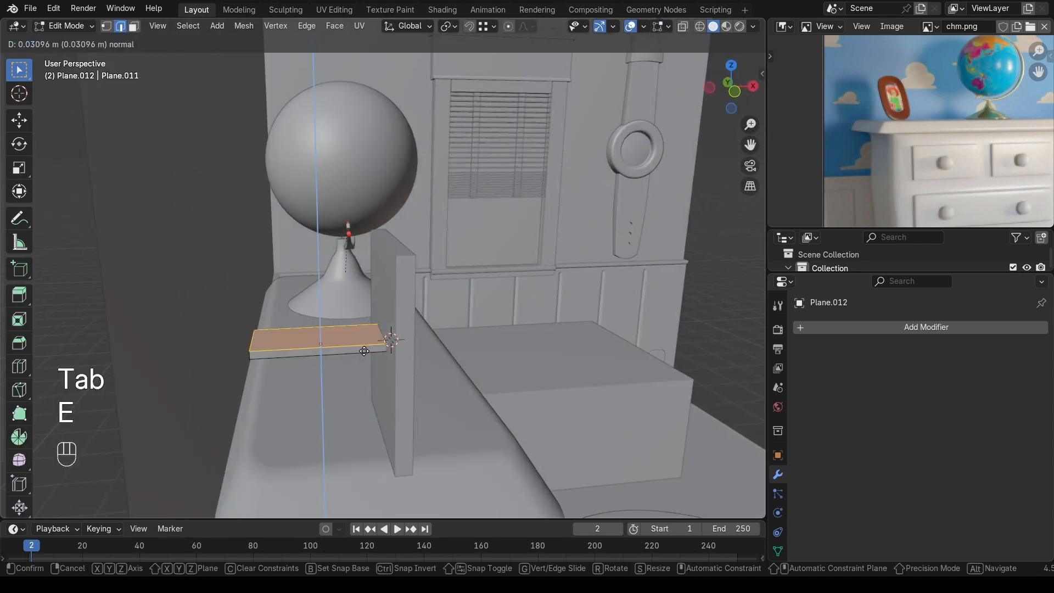
left_click(371, 353)
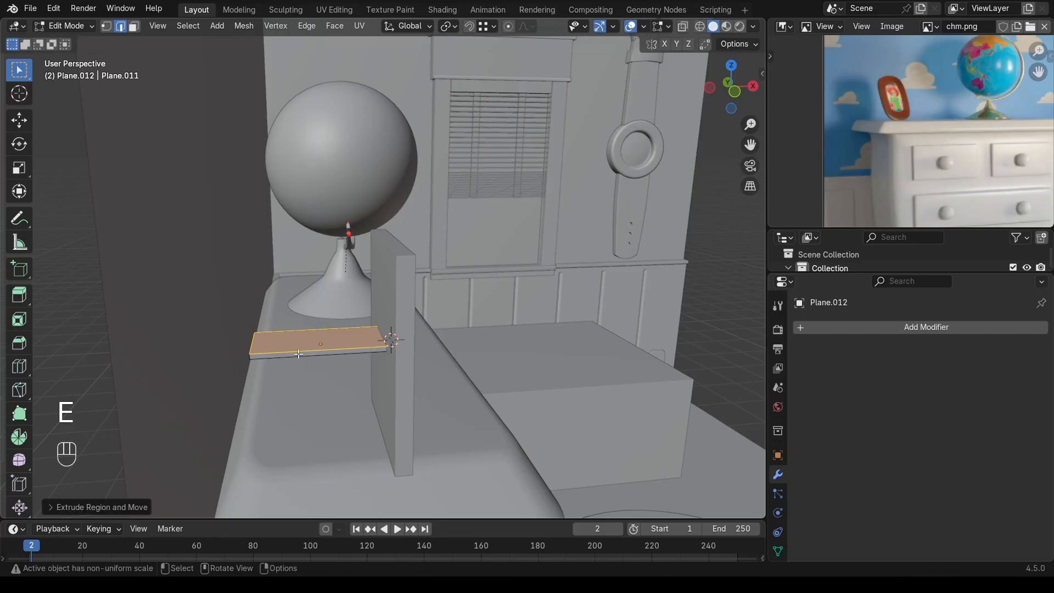
left_click(252, 356)
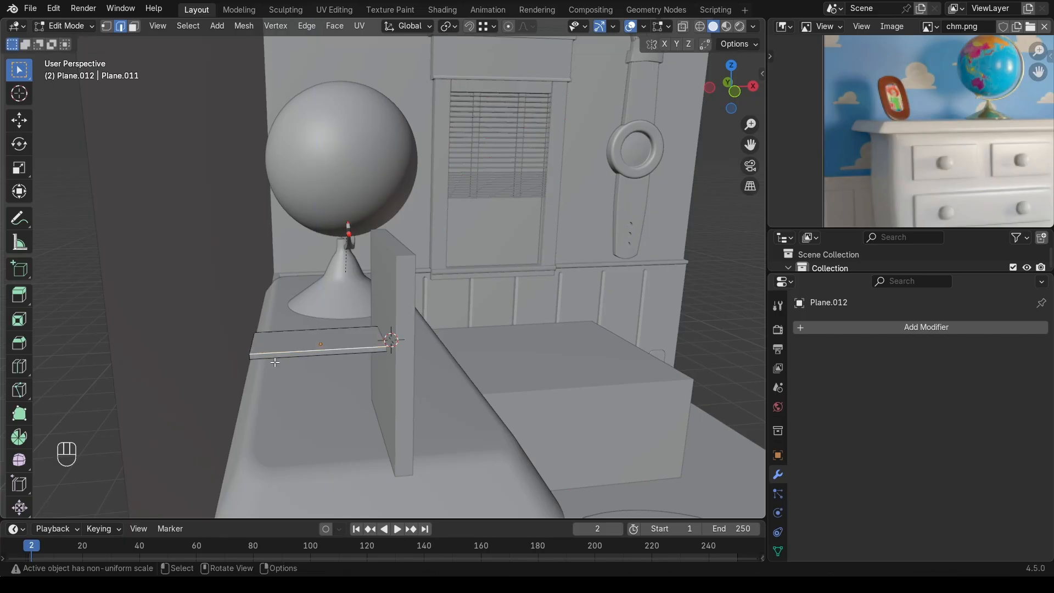
key("KP_Decimal")
key("2")
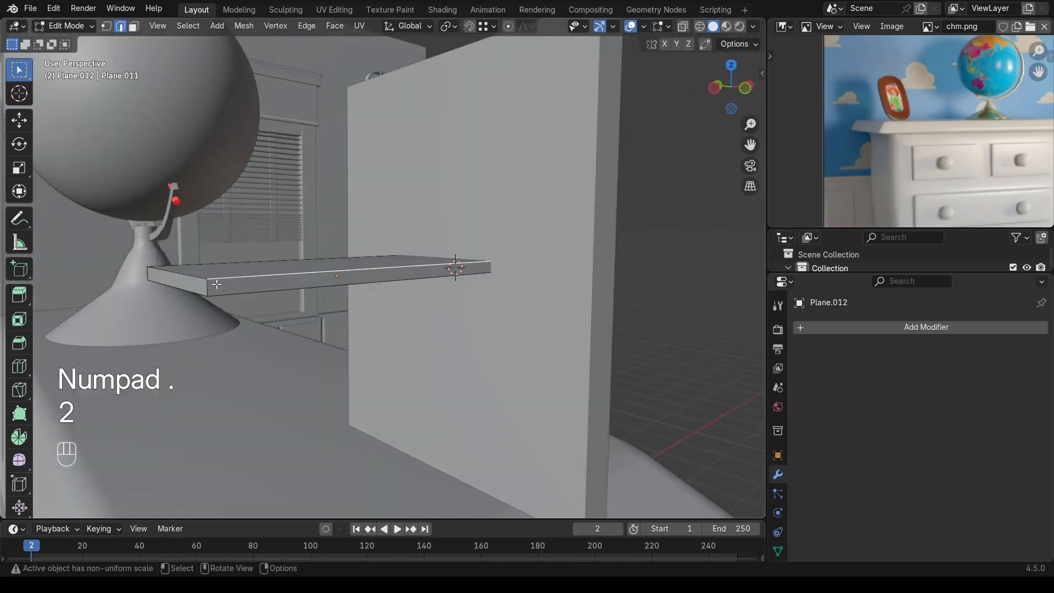
middle_click_drag(210, 285, 388, 366)
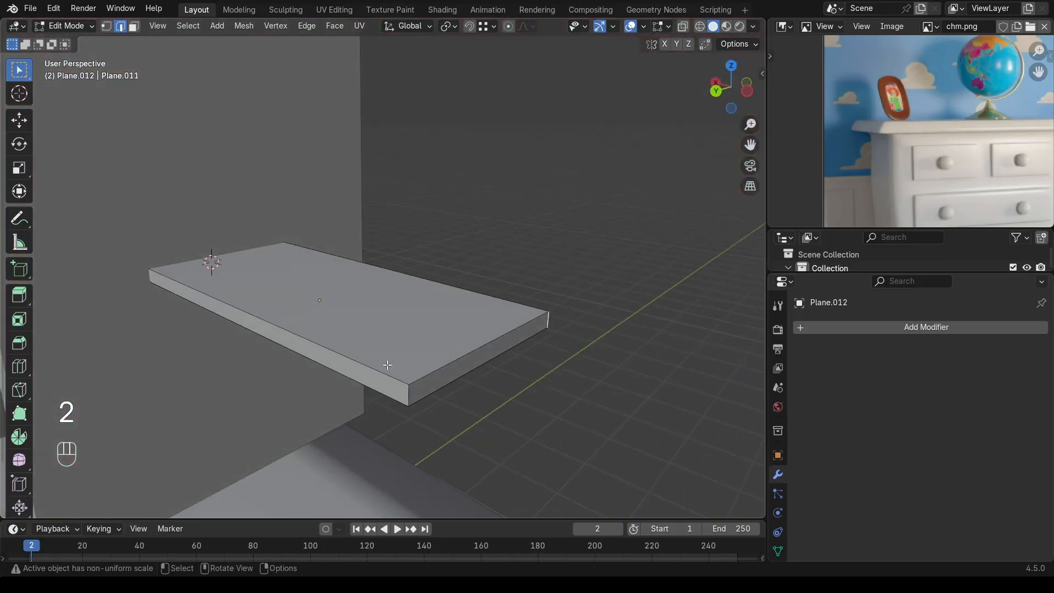
left_click(410, 394, "shift")
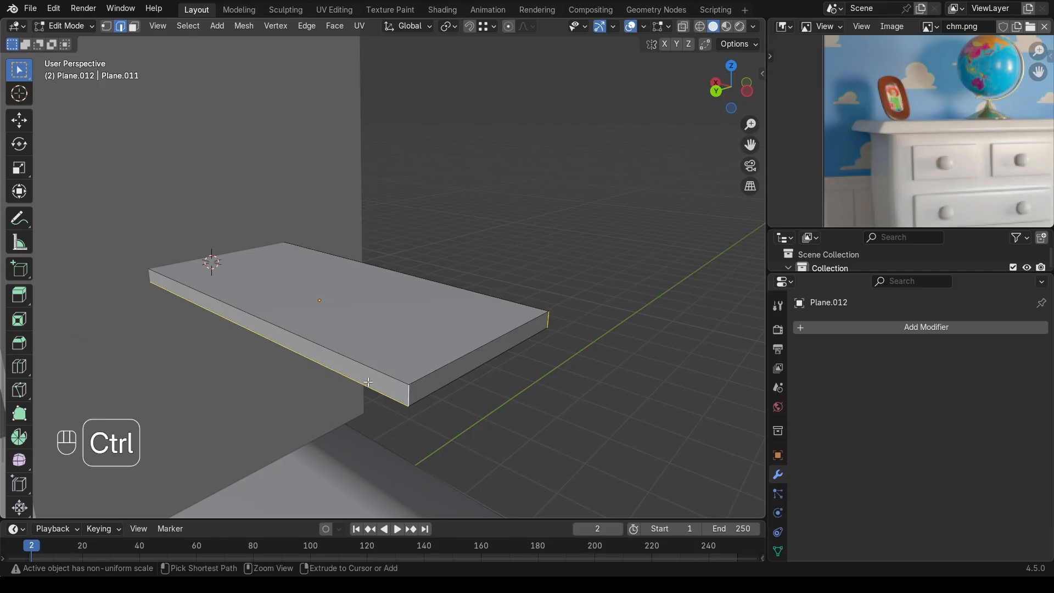
key("ctrl+b")
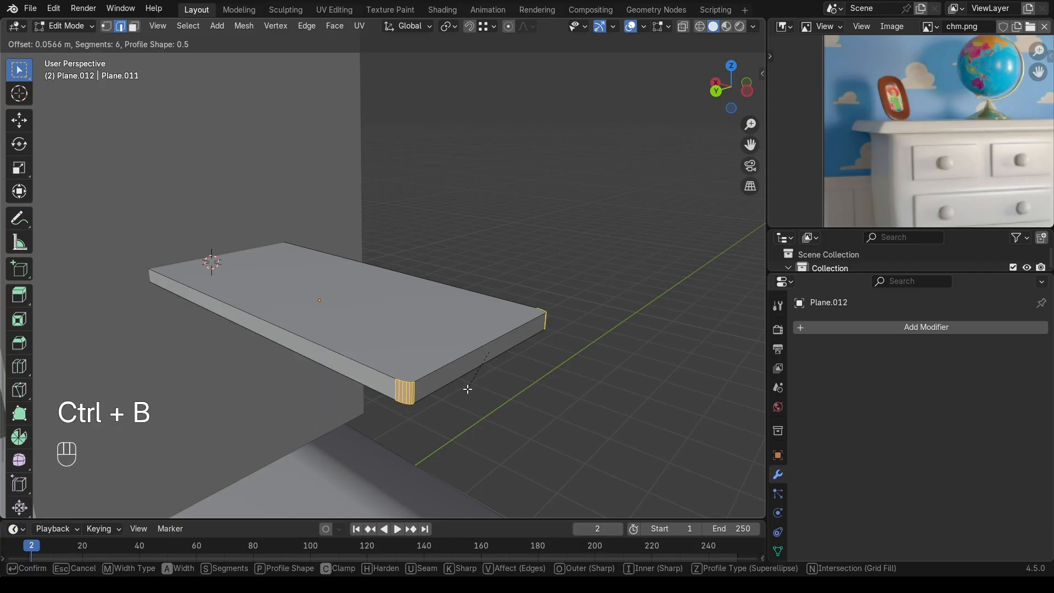
right_click(439, 411)
key("Tab")
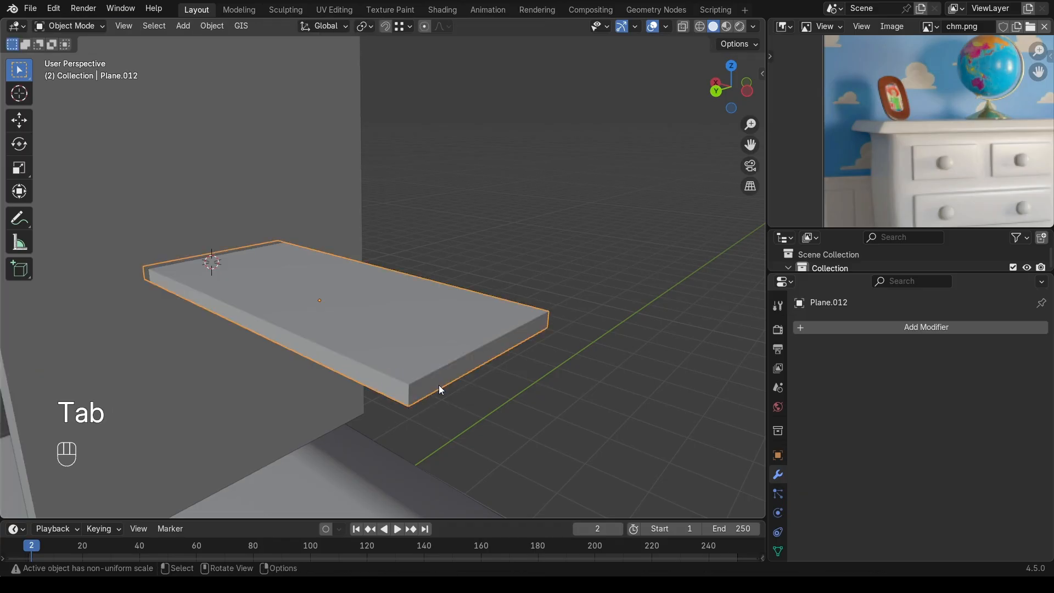
Step: Apply the scale of the picture frame's stand slab
key("n")
key("ctrl+a")
left_click(423, 277)
key("n")
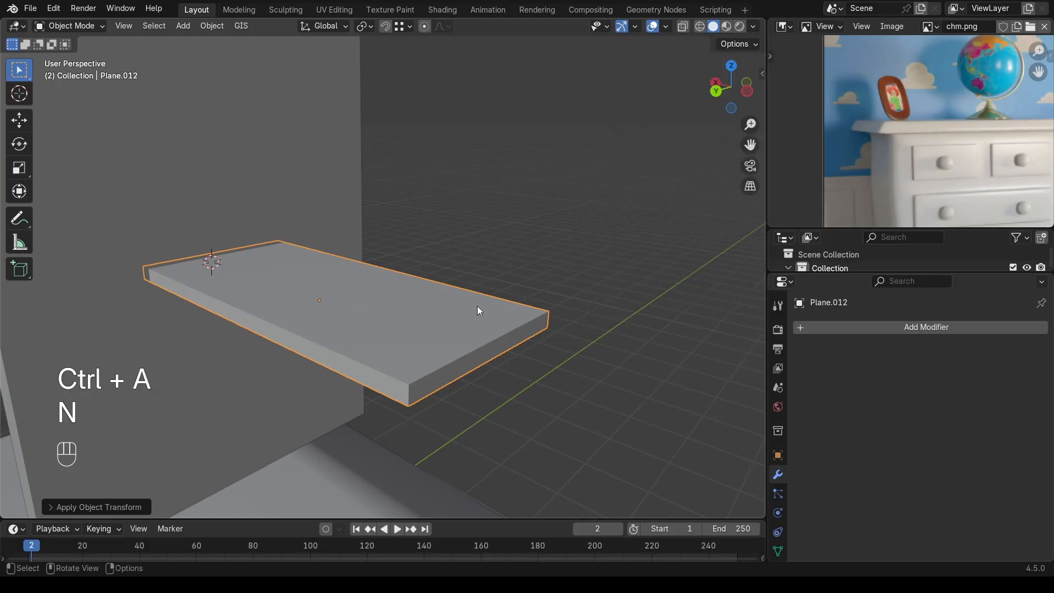
Step: Round the two vertical corner edges at the stand slab's free end with a six-segment bevel of about 0.02 m
key("Tab")
key("ctrl+b")
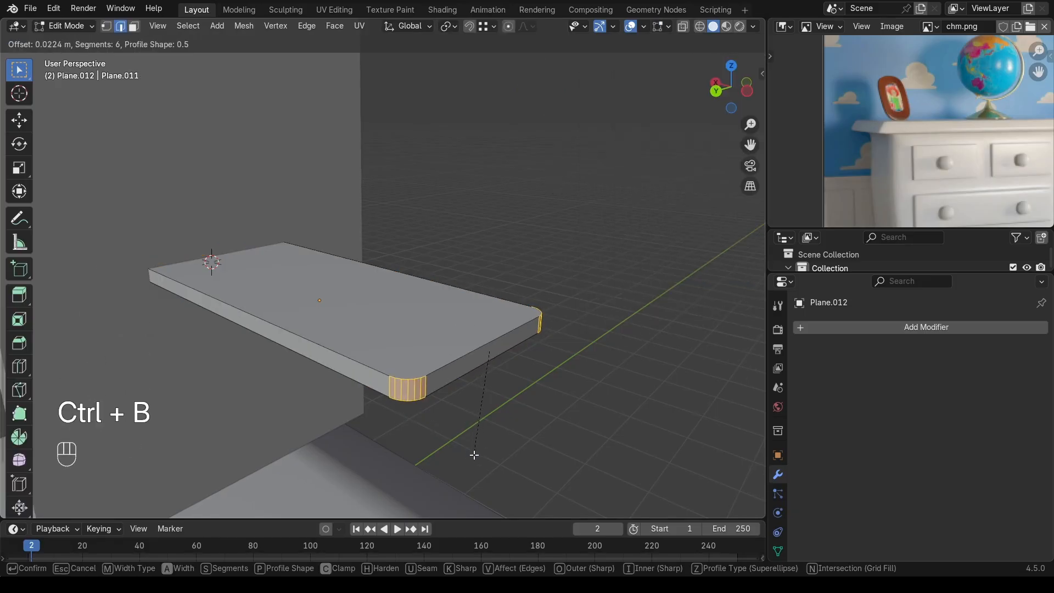
left_click(483, 453)
middle_click_drag(555, 326, 448, 290)
scroll(420, 320, "down", 5)
key("Tab")
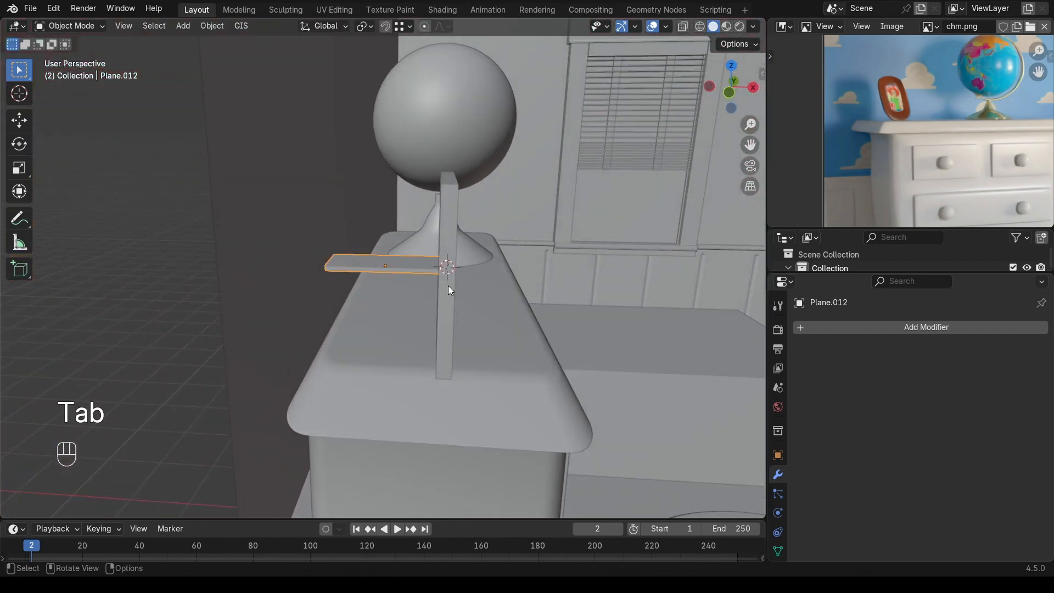
Step: Select the stand slab together with the picture frame as the active object and parent the slab to the frame
scroll(447, 287, "up", 4)
scroll(552, 209, "down", 4)
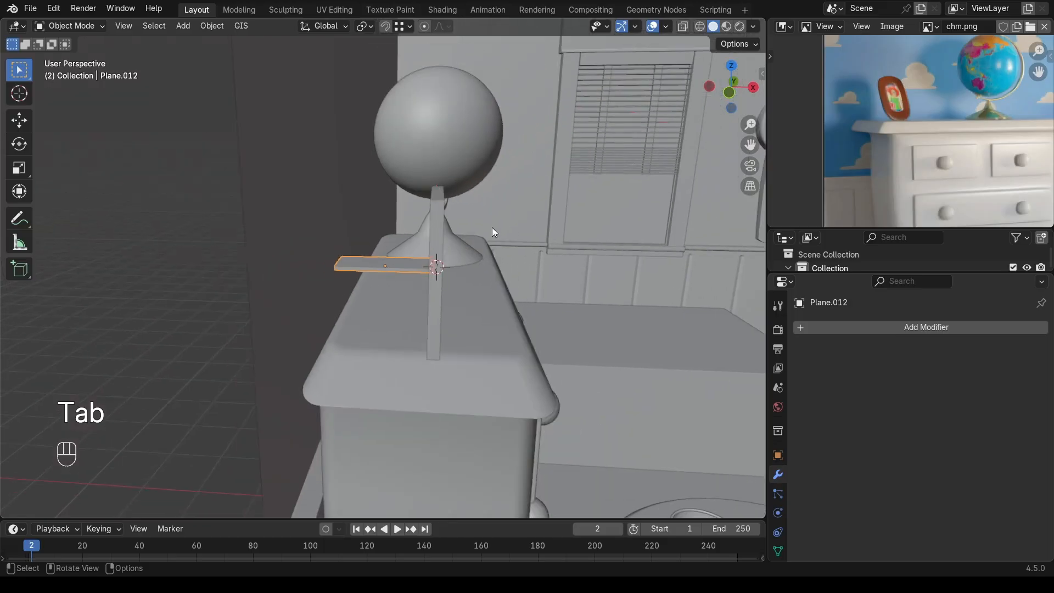
left_click(434, 231, "shift")
middle_click_drag(466, 249, 380, 264)
left_click(436, 245)
left_click(431, 236, "shift")
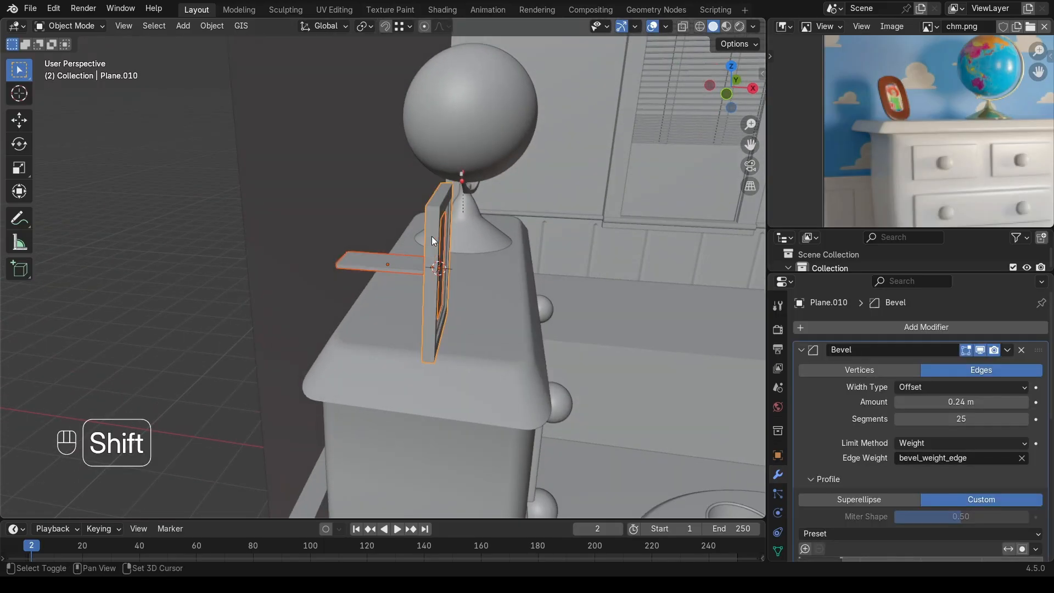
key("ctrl+p")
left_click(431, 236)
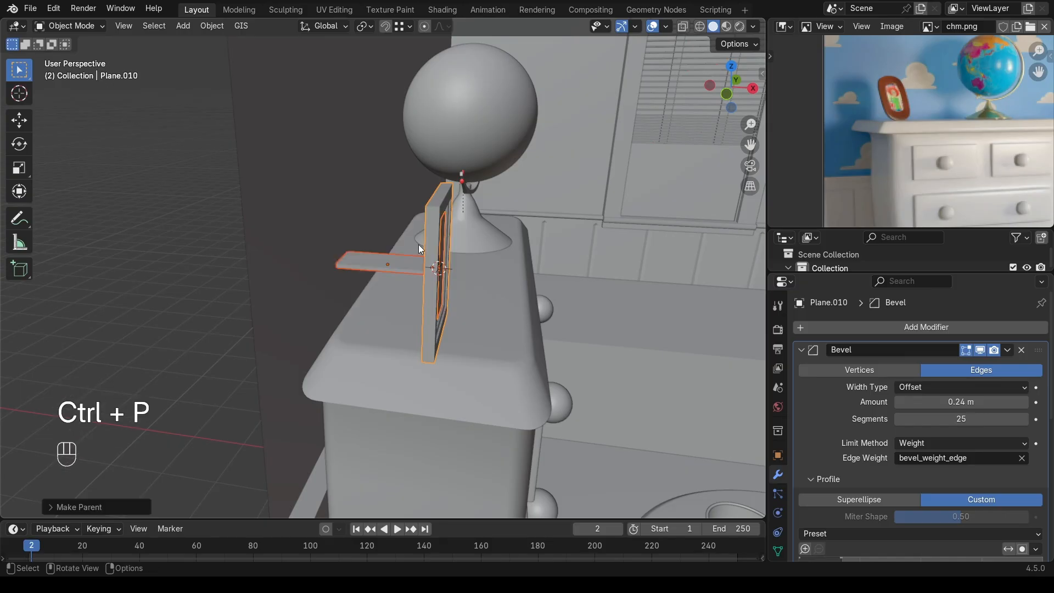
Step: Rotate the picture frame about the global Y axis so it leans back with its stand pointing down
mouse_move(426, 240)
middle_mouse_down()
mouse_move(365, 271)
mouse_move(420, 228)
middle_mouse_up()
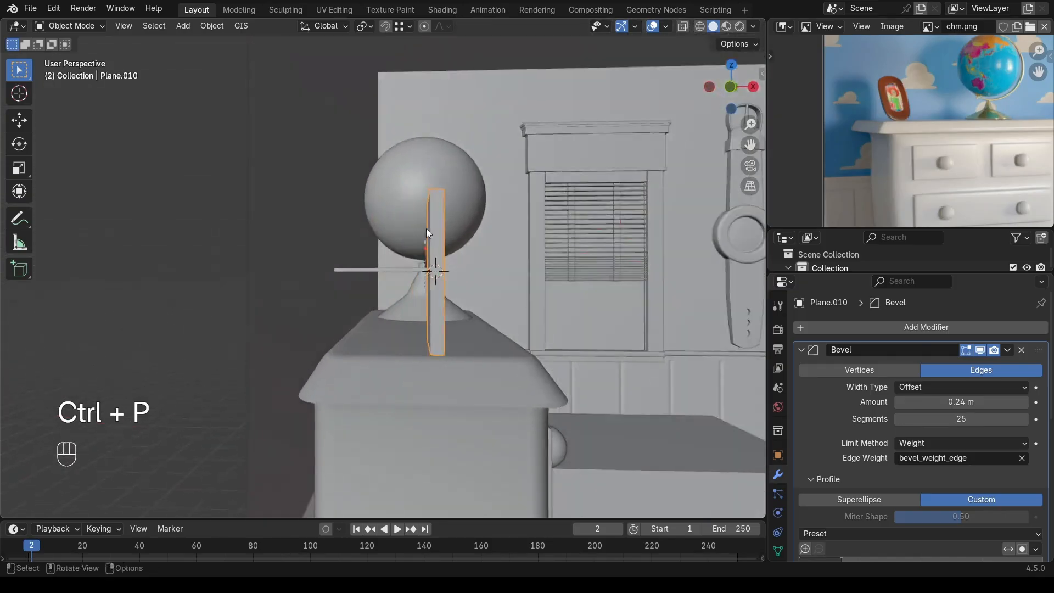
middle_click_drag(498, 297, 597, 326)
key("r")
key("y")
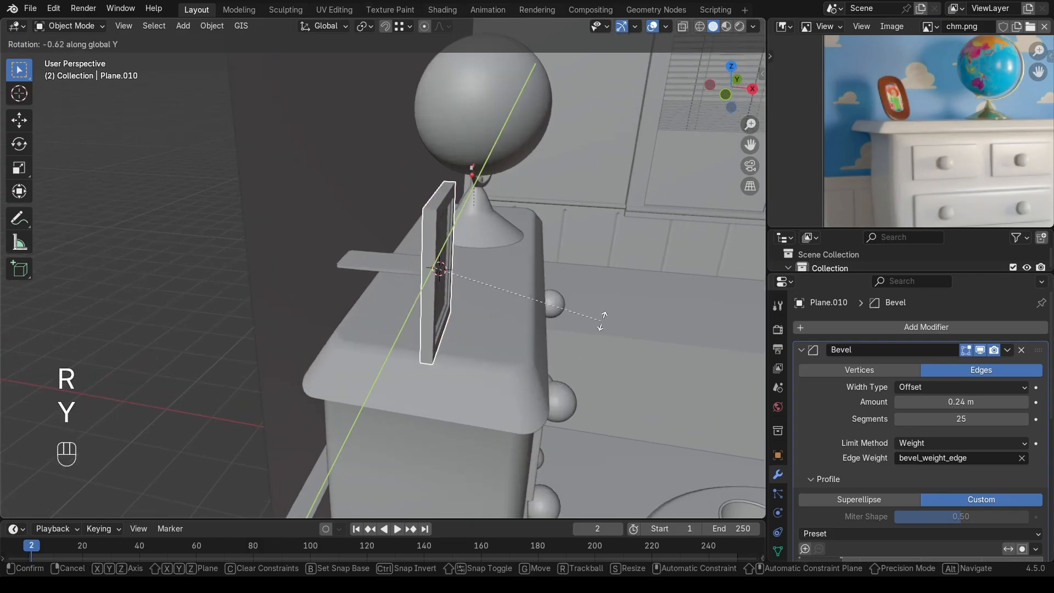
left_click(607, 186)
middle_click_drag(607, 185, 565, 183)
Step: In front view, lower the tilted frame about 0.15 m along Z onto the dresser top
key("KP_3")
key("KP_1")
scroll(546, 197, "up", 1)
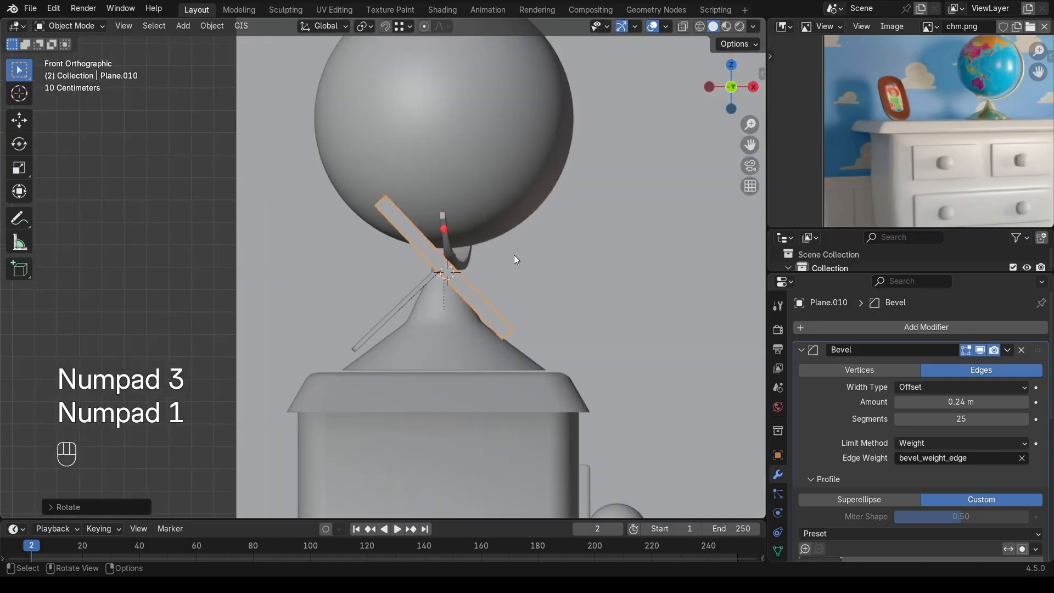
key("g")
key("z")
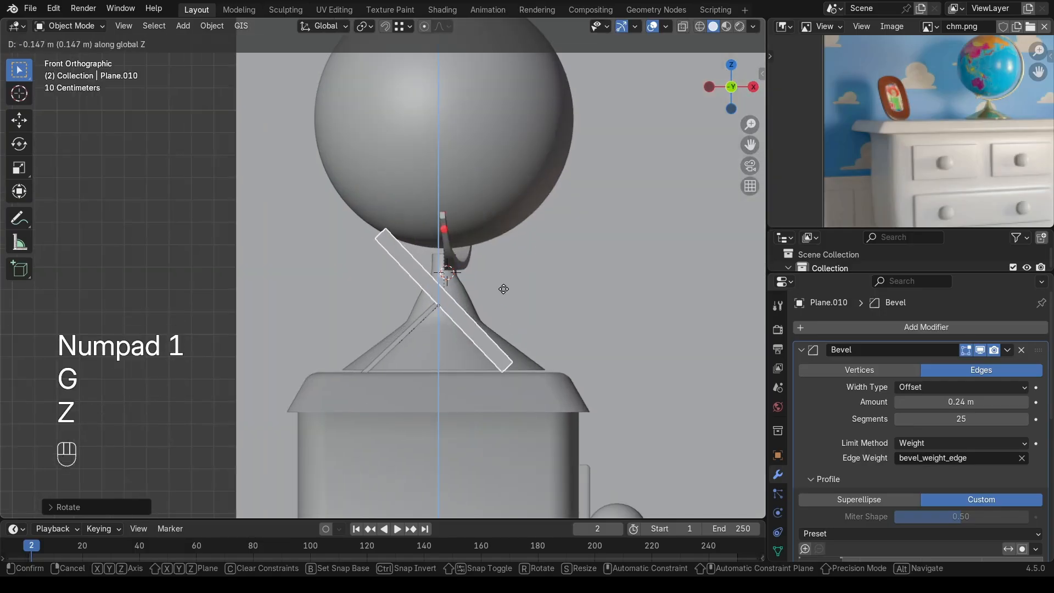
left_click(511, 291)
Step: Fine-tune the frame's tilt and height along Z until both frame and stand rest on the dresser top
key("r")
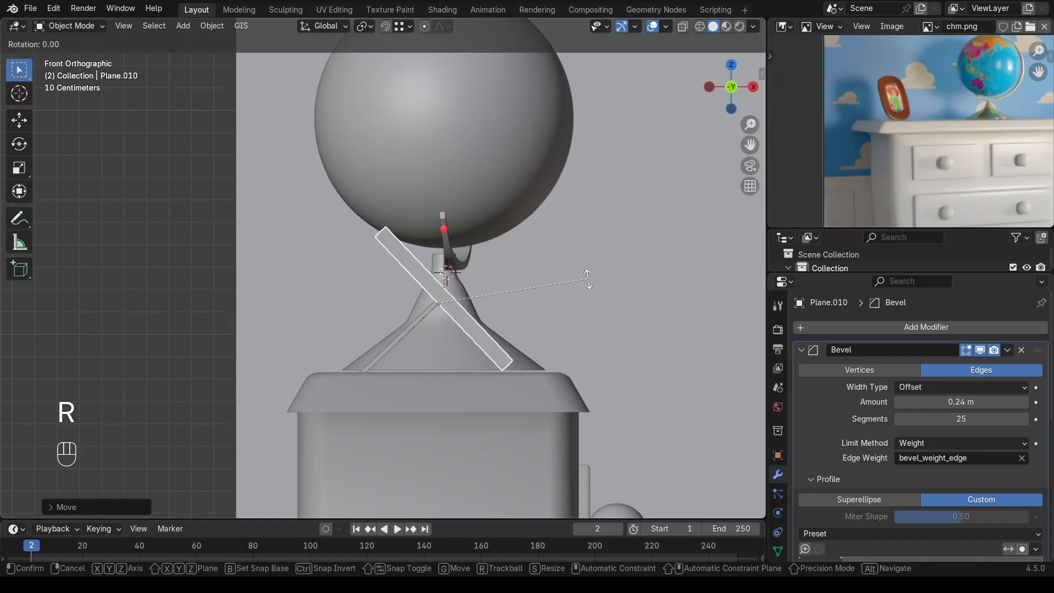
left_click(582, 303)
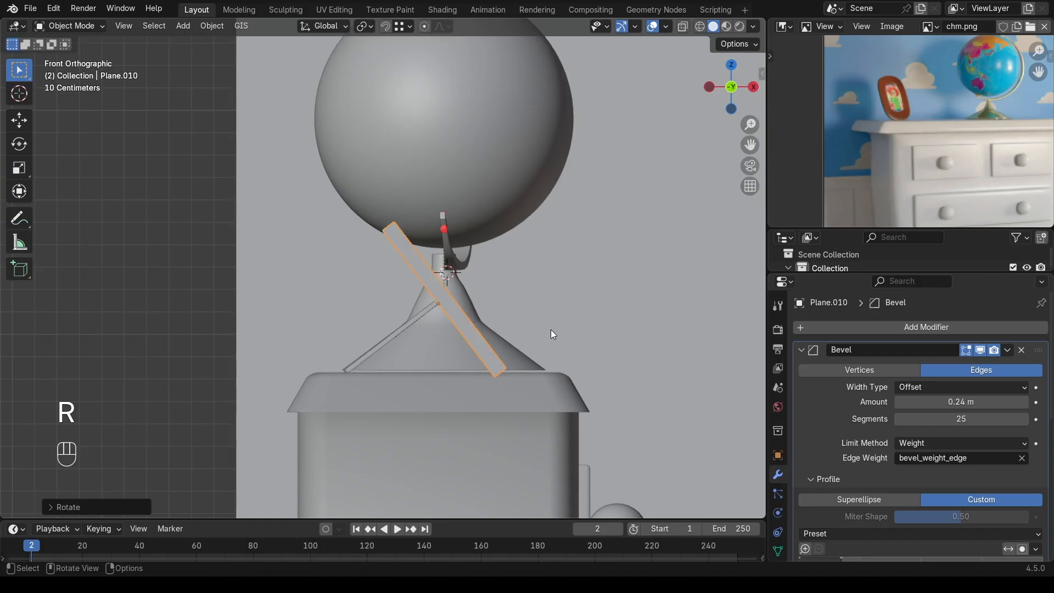
key("g")
key("e")
key("z")
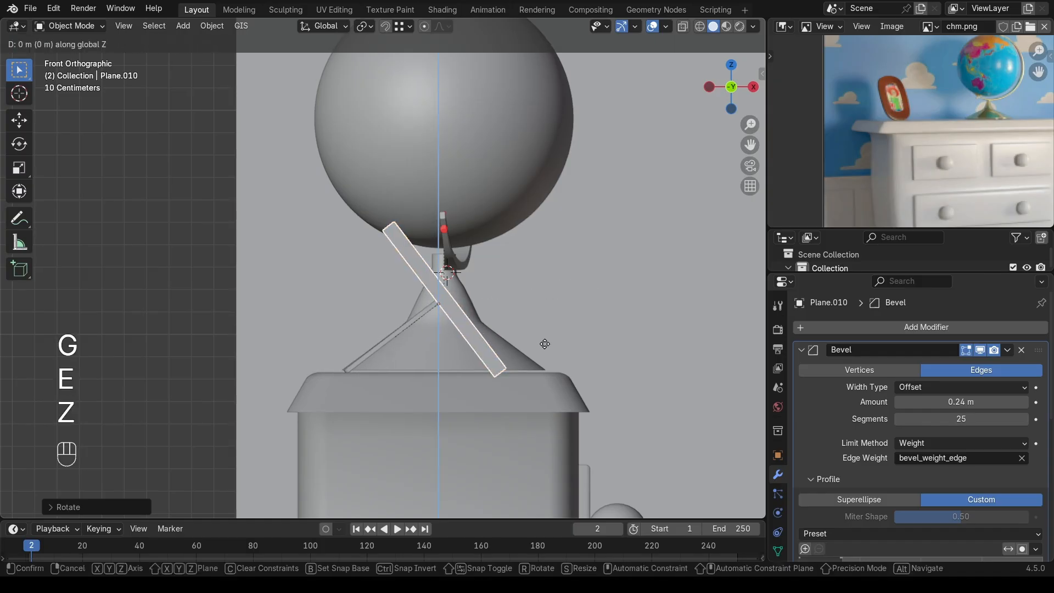
left_click(589, 346)
key("r")
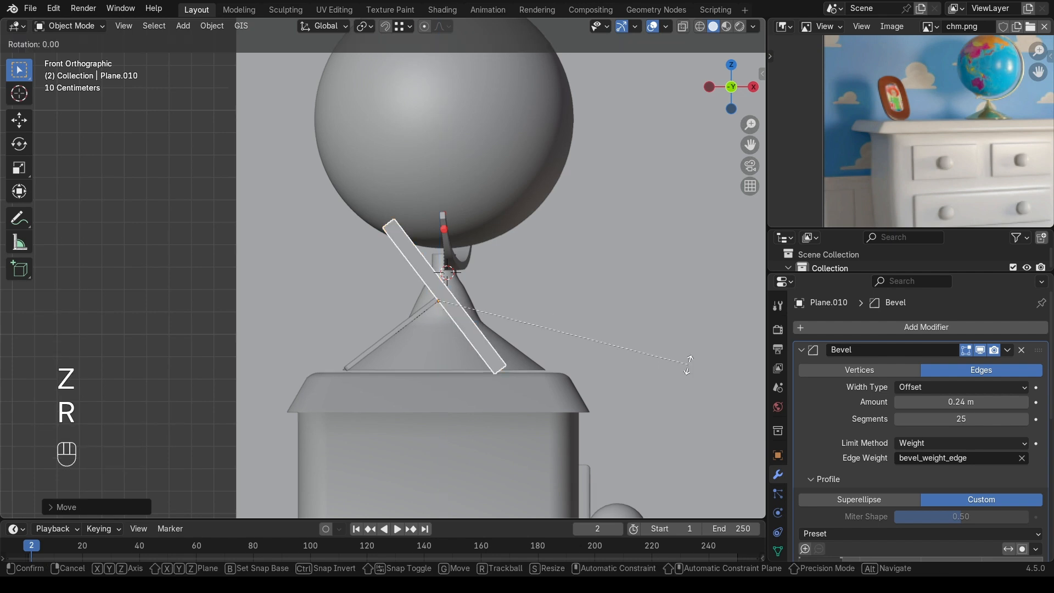
left_click(701, 259)
key("g")
key("z")
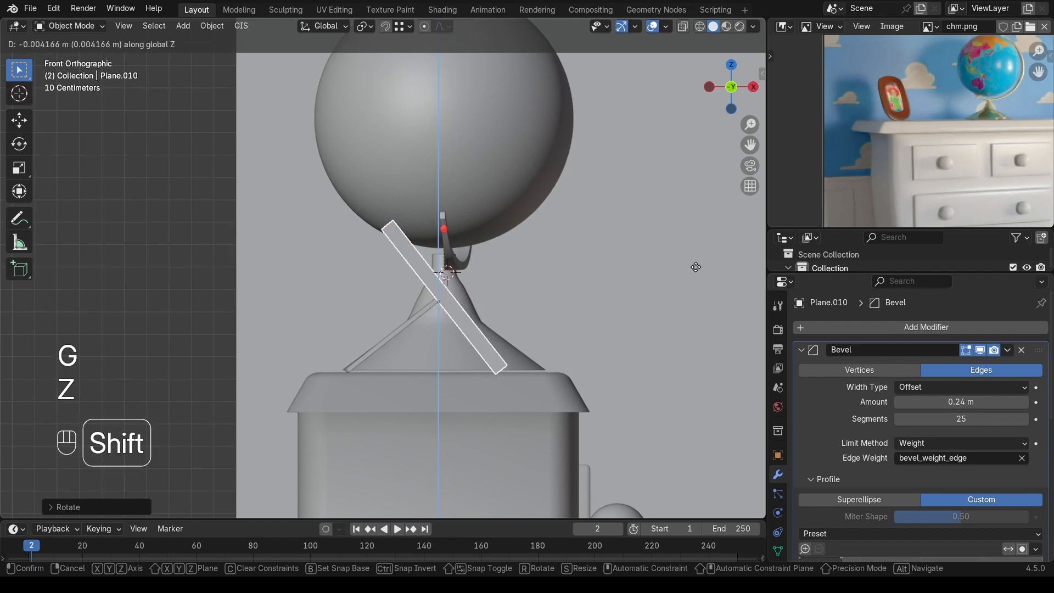
left_click(696, 267)
Step: Scale the picture frame down slightly to fit the dresser
middle_click_drag(653, 308, 531, 361)
scroll(553, 335, "up", 3)
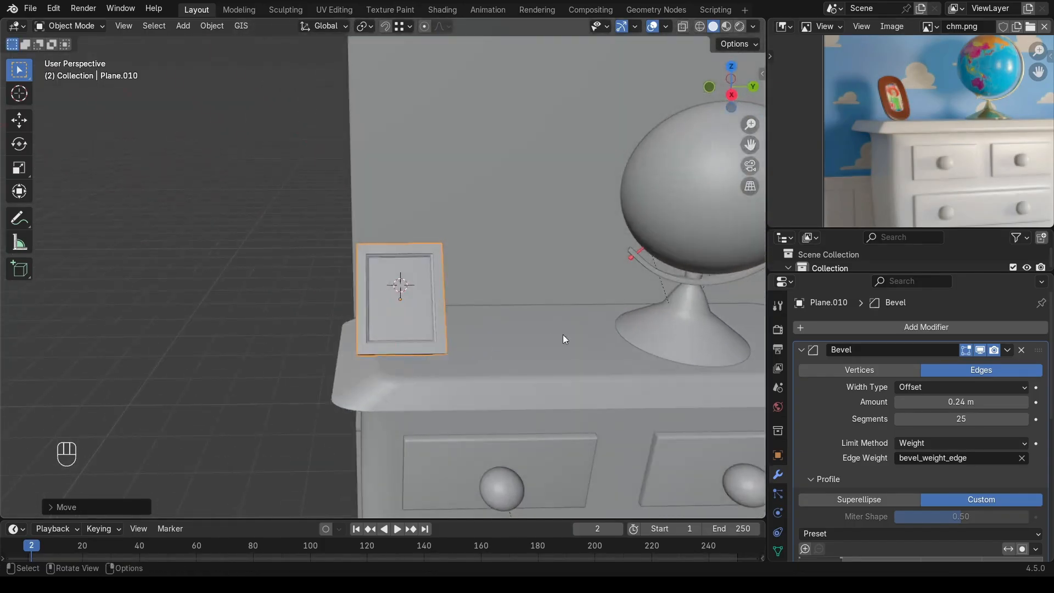
key("s")
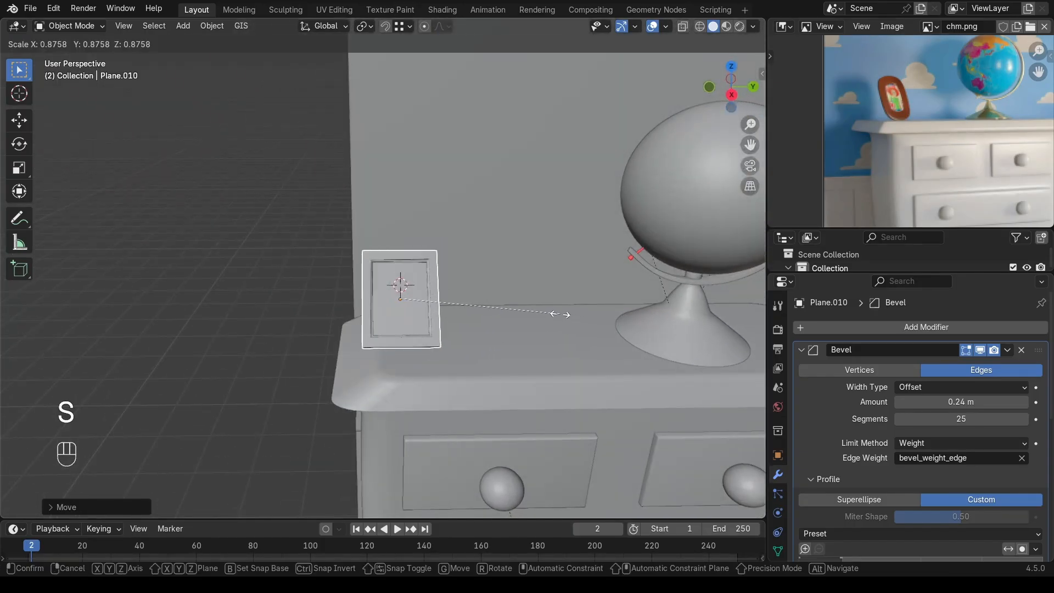
left_click(522, 311)
Step: Move the picture frame along Y toward the globe and turn it slightly about the Z axis
key("g")
key("y")
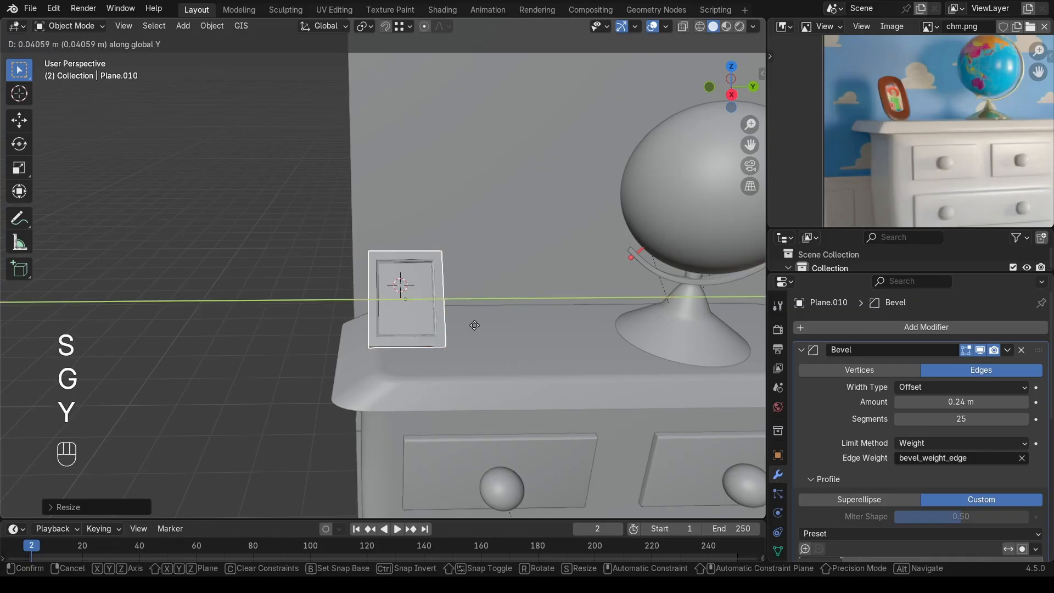
left_click(528, 336)
key("r")
key("z")
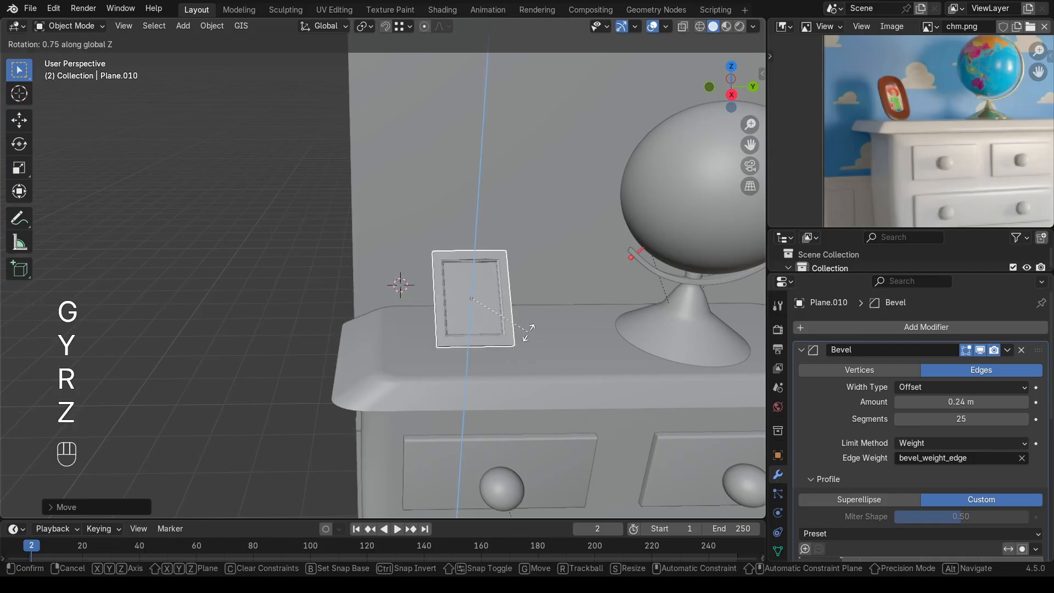
left_click(545, 320)
Step: Snap the 3D cursor back to the world origin
middle_click_drag(171, 332, 228, 339)
left_click(177, 328)
scroll(393, 331, "down", 3)
middle_click_drag(393, 331, 415, 318)
key("shift+s")
left_click(347, 321)
mouse_move(526, 350)
middle_mouse_down()
mouse_move(595, 321)
mouse_move(525, 351)
middle_mouse_up()
key("shift+s")
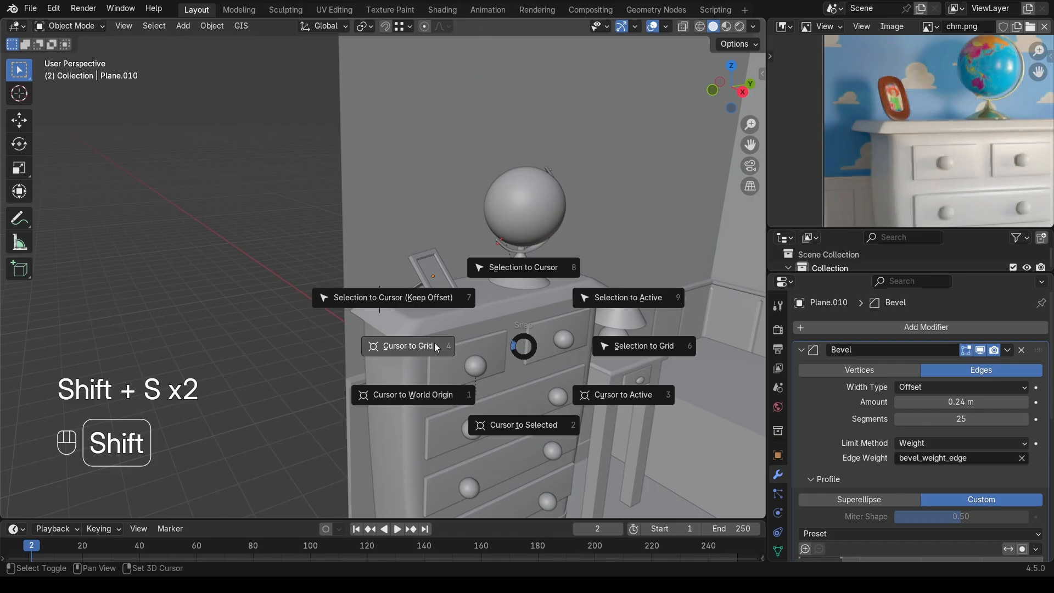
left_click(414, 395)
Step: Correct the inverted normals on all faces of the bolt at the lower end of the globe's arm
middle_click_drag(596, 356, 428, 305, "shift")
scroll(455, 299, "up", 2)
middle_click_drag(341, 165, 376, 247, "shift")
scroll(375, 249, "up", 3)
left_click(332, 256)
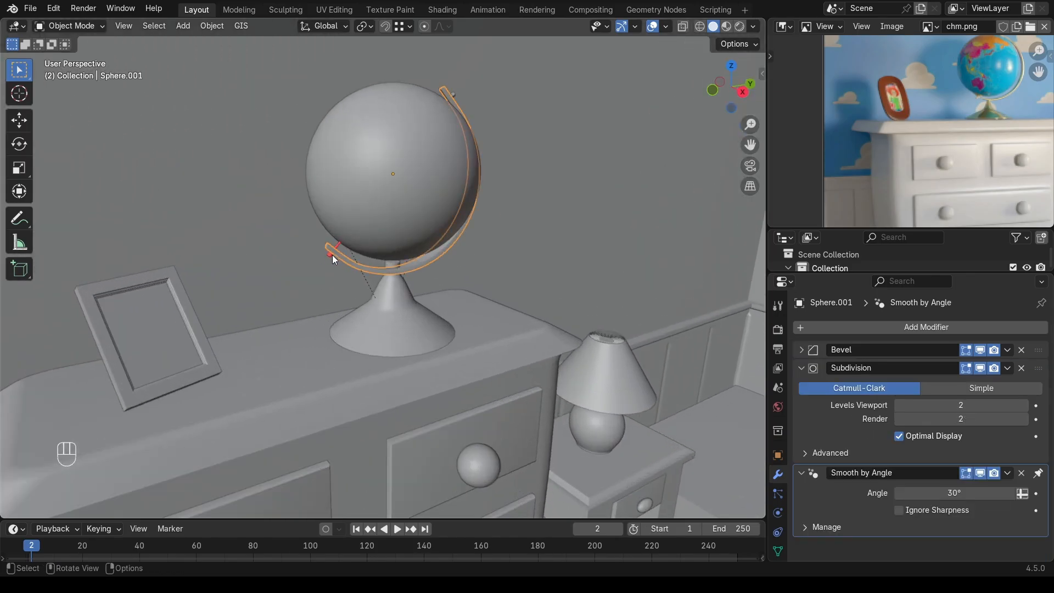
left_click(332, 255)
key("Tab")
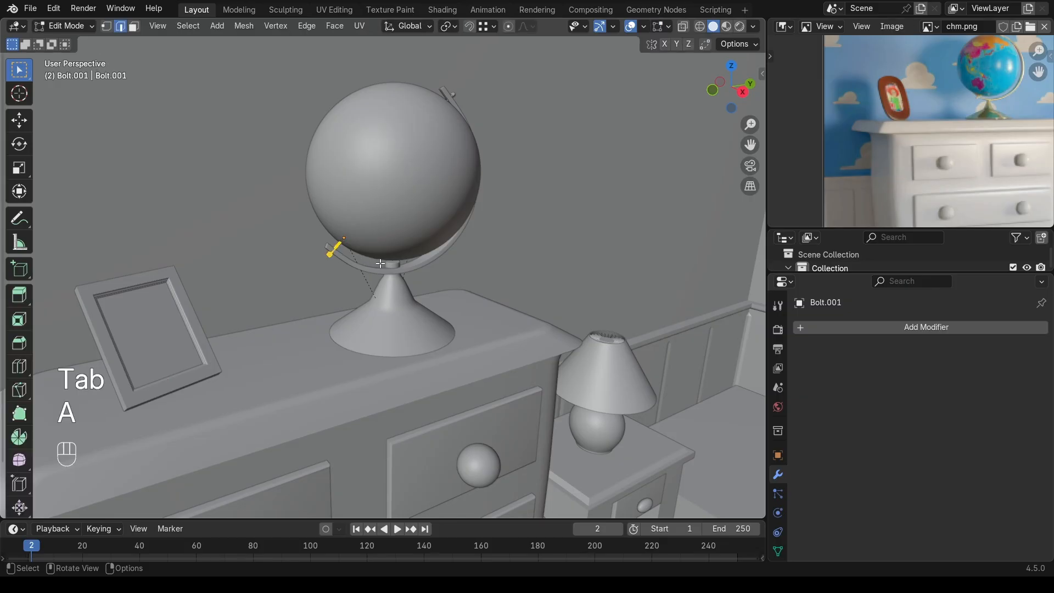
key("alt+n")
left_click(383, 261)
key("Tab")
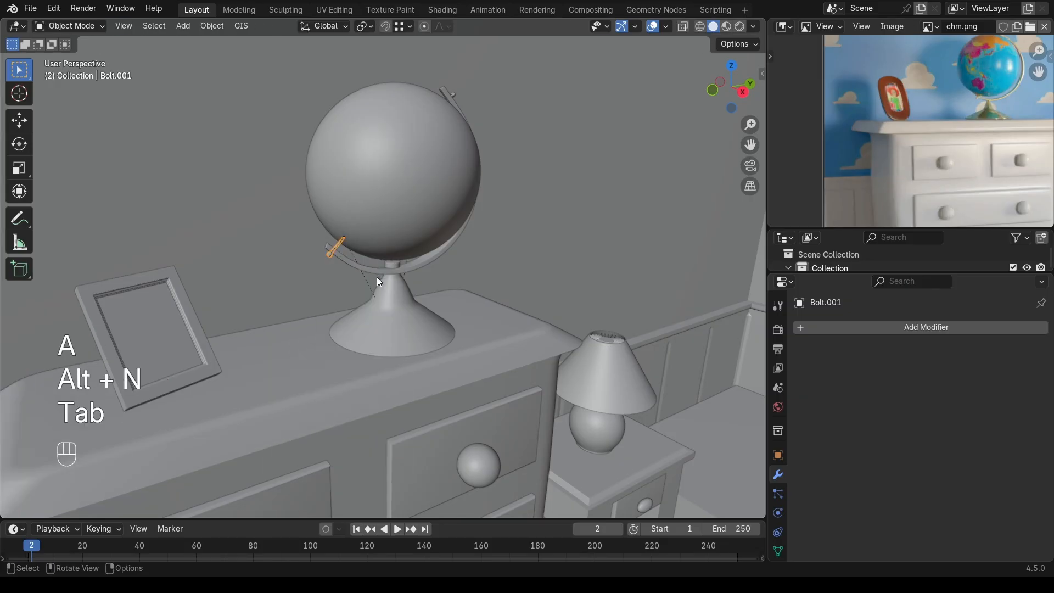
scroll(379, 281, "down", 3)
left_click(123, 303)
Step: Review the whole room and examine the wall poster and ceiling border in the reference image
scroll(263, 365, "down", 2)
scroll(308, 362, "up", 1)
scroll(420, 343, "down", 1)
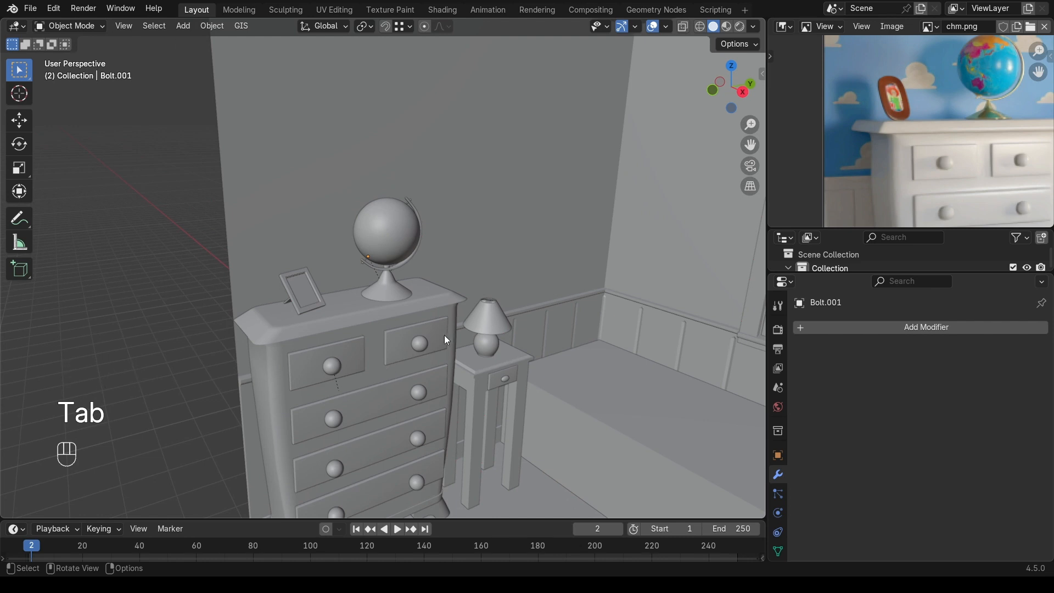
scroll(461, 334, "down", 2)
middle_click_drag(499, 324, 432, 299, "shift")
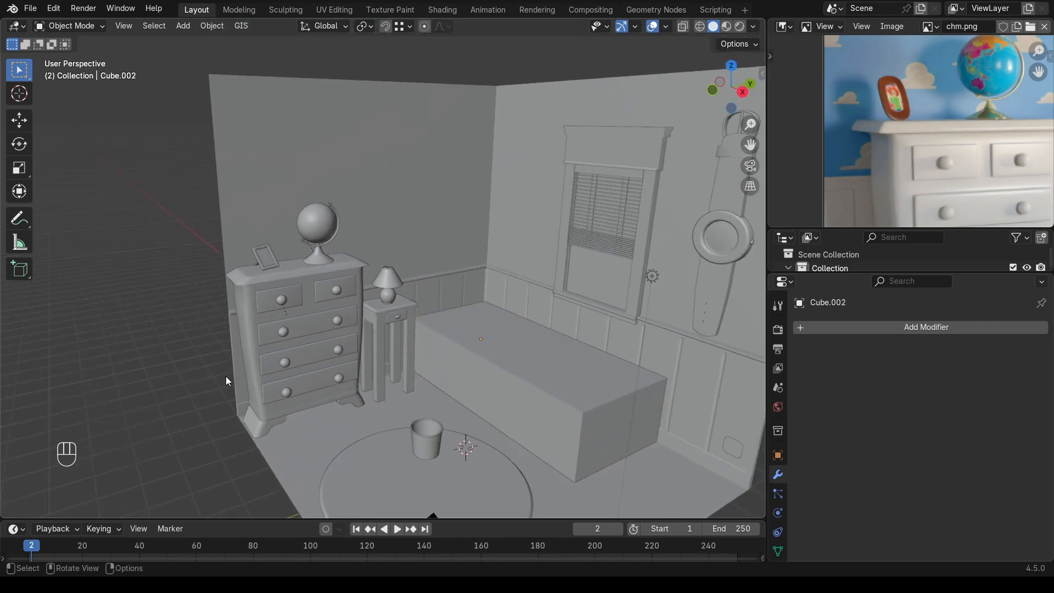
middle_click_drag(602, 329, 560, 306, "shift")
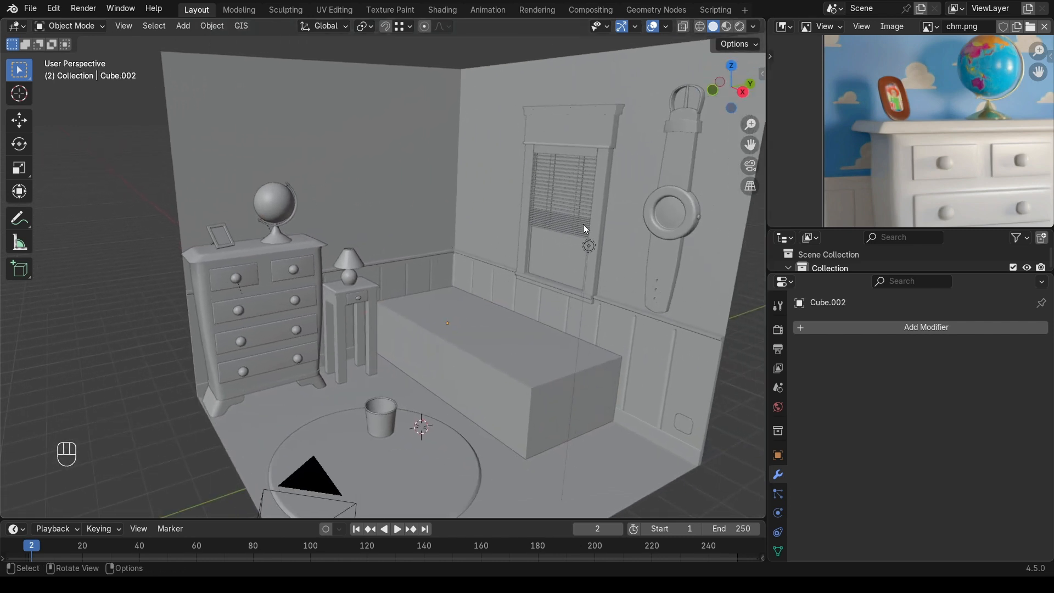
middle_click_drag(964, 60, 893, 131)
middle_click_drag(1000, 120, 943, 120)
middle_click_drag(906, 85, 909, 115)
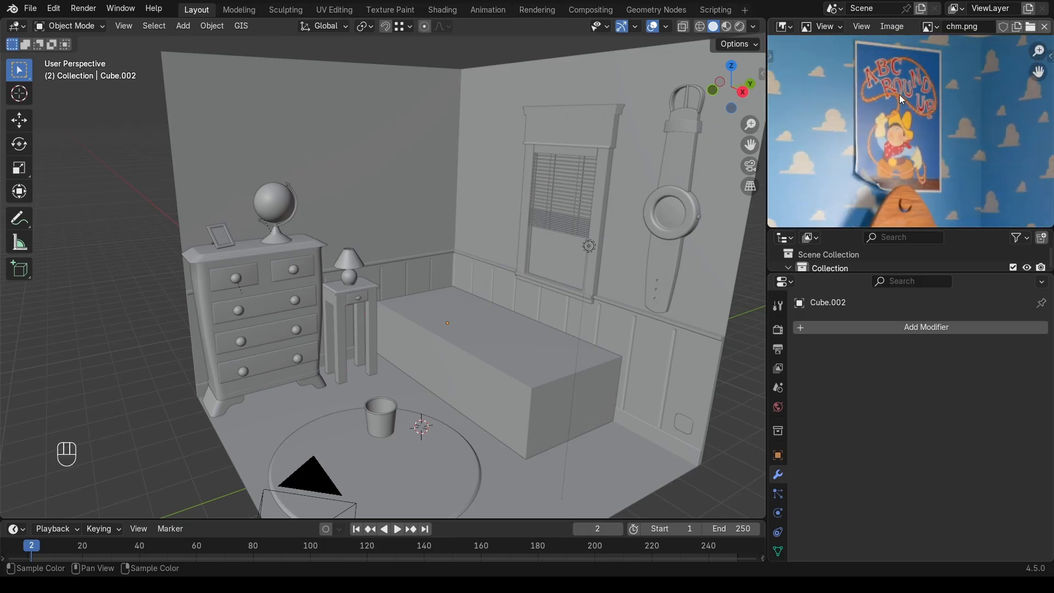
middle_click_drag(913, 143, 929, 187)
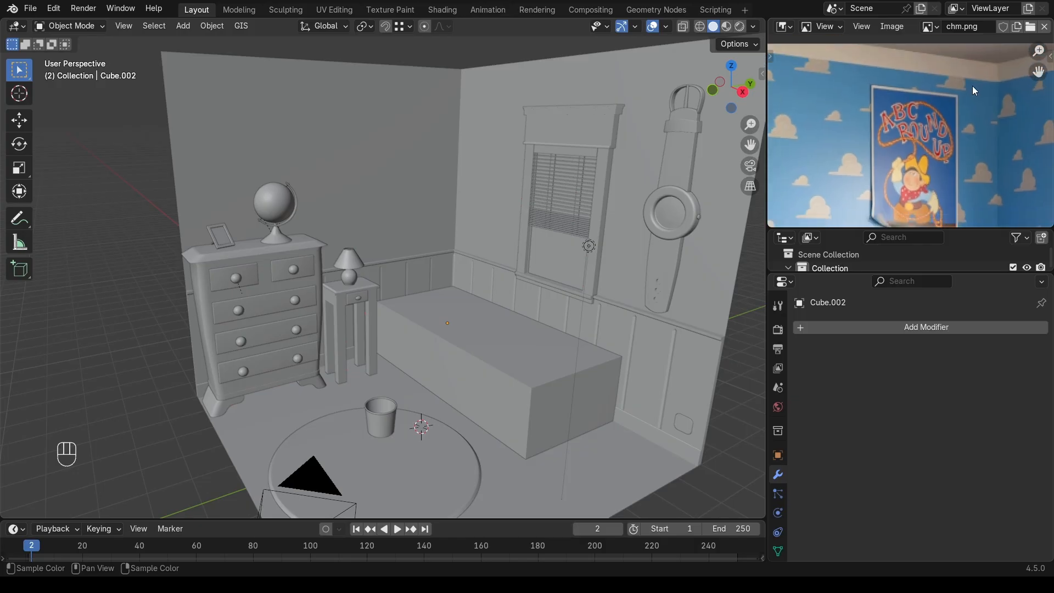
Step: Add a horizontal loop cut around both room walls and slide it close to their upper edge
left_click(382, 99)
middle_click_drag(383, 101, 375, 128, "shift")
key("Tab")
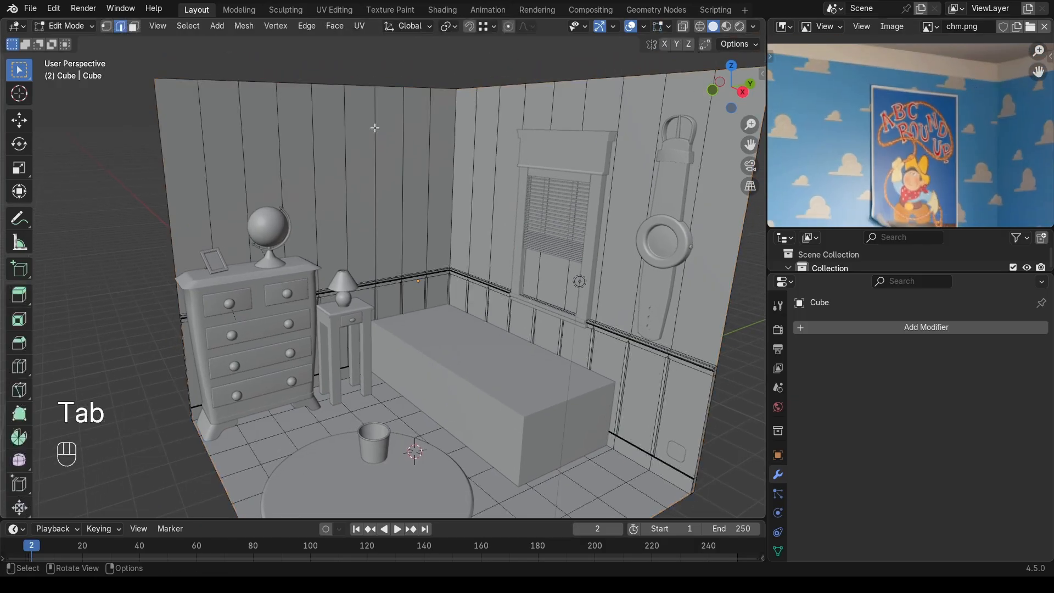
key("ctrl+r")
left_click(291, 121)
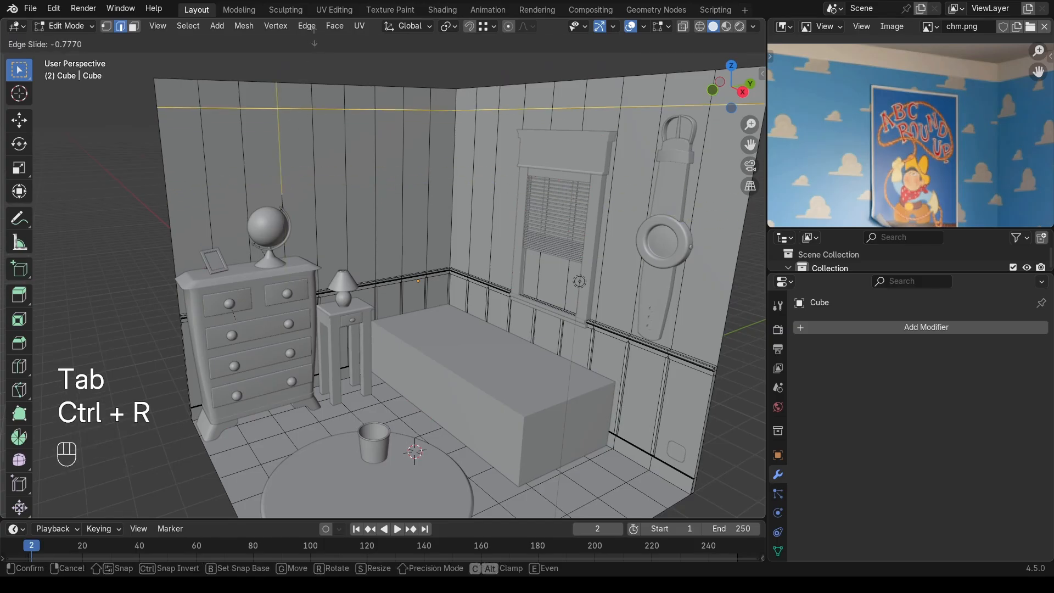
left_click(193, 95)
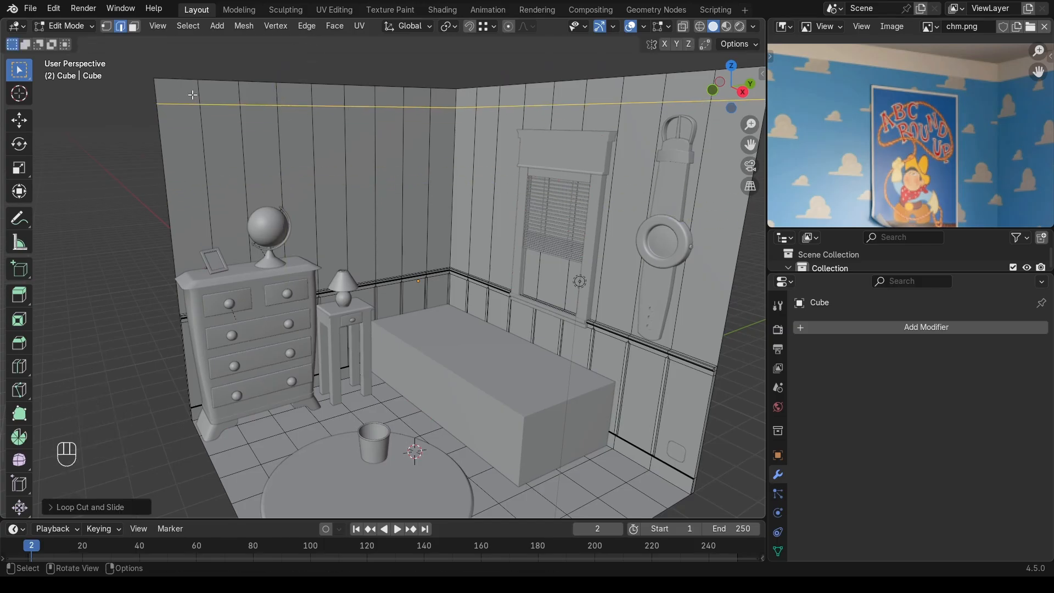
Step: Select the face loop along the top of both walls and extrude it along its normals to form a border band
left_click(198, 96, "alt")
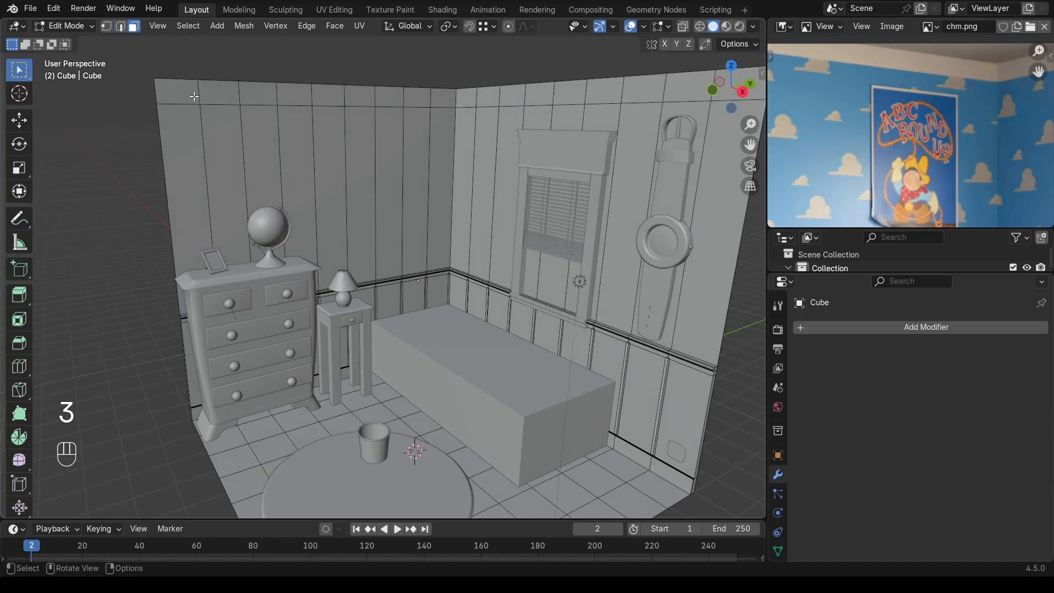
left_click(195, 96, "alt")
middle_click_drag(195, 96, 262, 116)
key("alt+e")
left_click(262, 116)
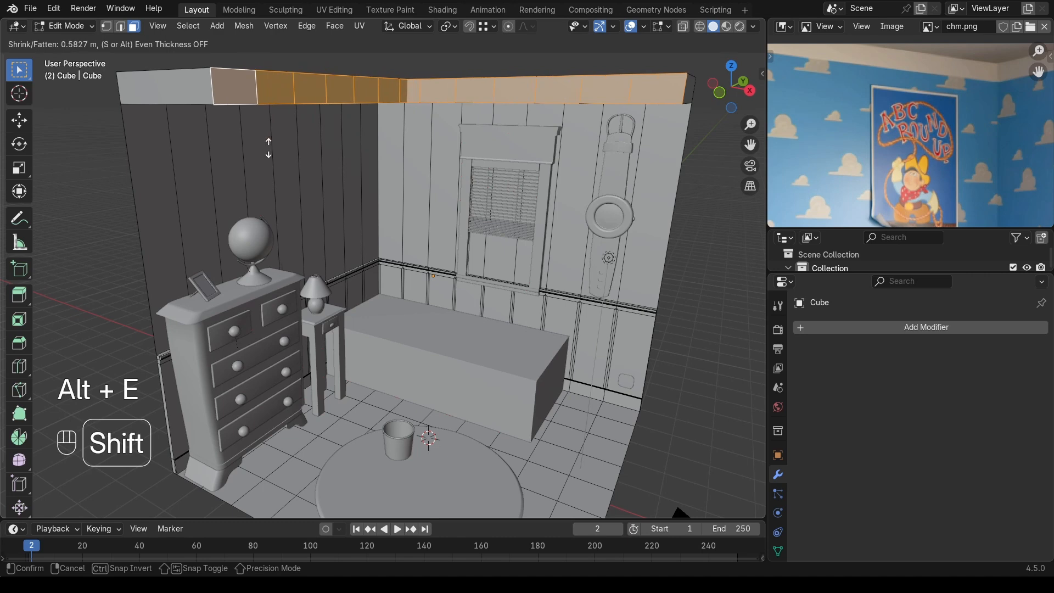
left_click(257, 242)
middle_click_drag(257, 243, 297, 206)
key("Tab")
middle_click_drag(371, 202, 297, 181)
left_click(119, 207)
middle_click_drag(446, 258, 467, 254, "shift")
mouse_move(571, 294)
middle_mouse_down("shift")
mouse_move(535, 282)
mouse_move(556, 289)
middle_mouse_up("shift")
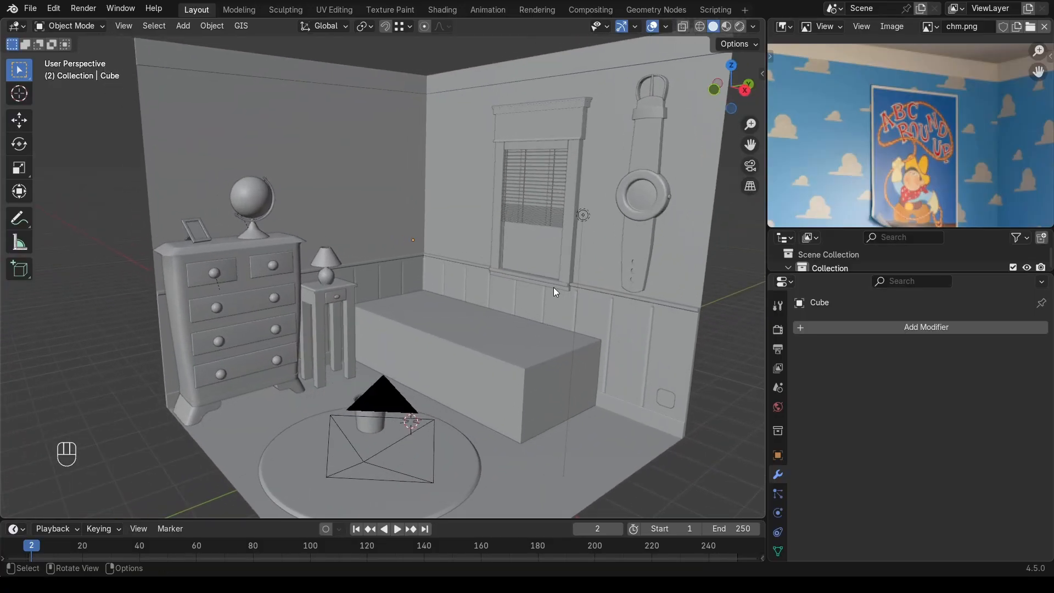